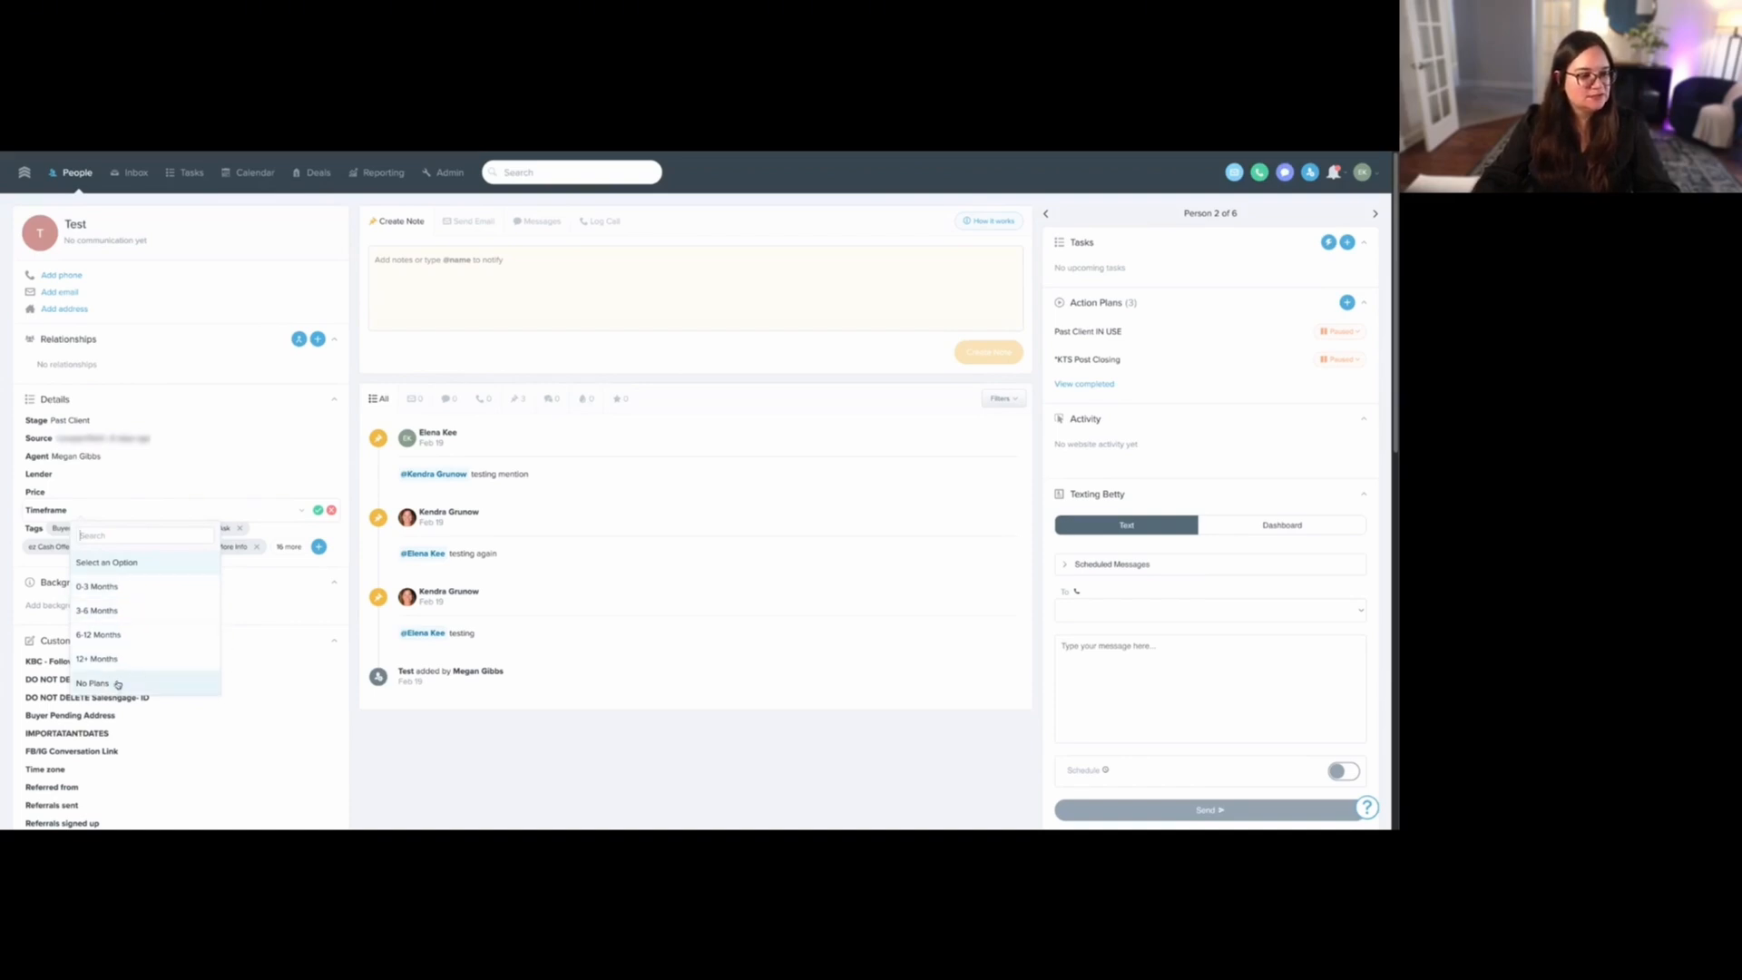
# - Set the Test contact's timeframe to 3-6 Months and its stage to B - Warm 3-6 Months
pyautogui.click(107, 610)
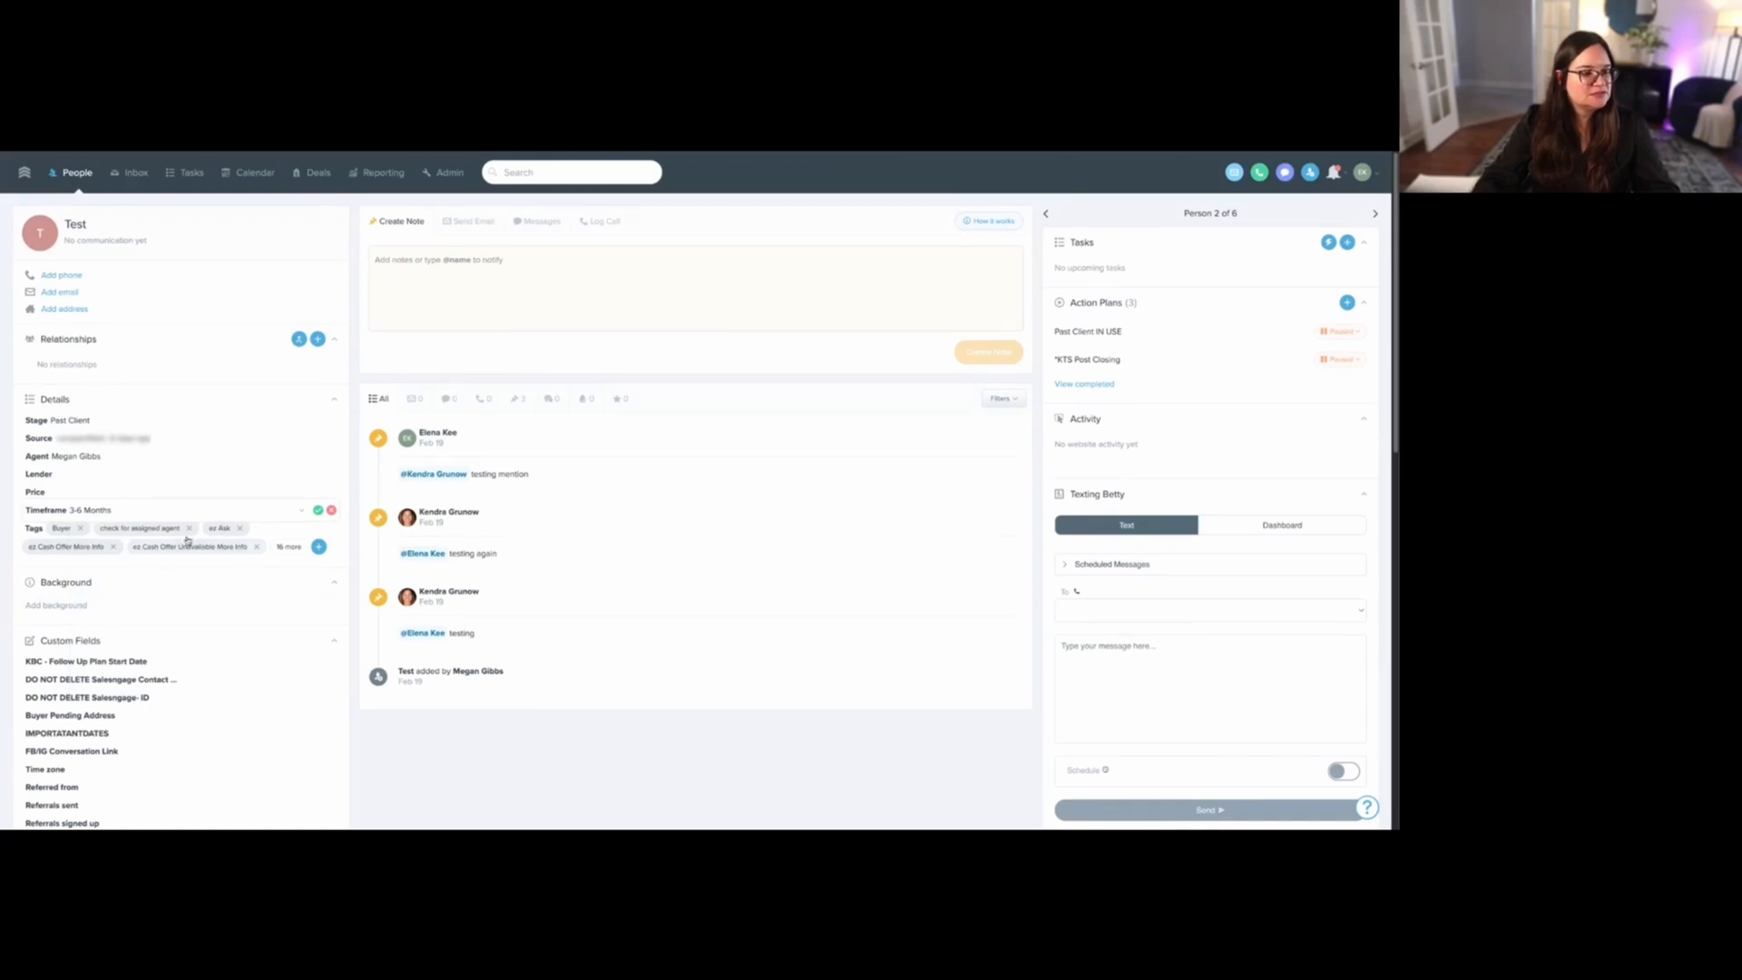
pyautogui.click(317, 510)
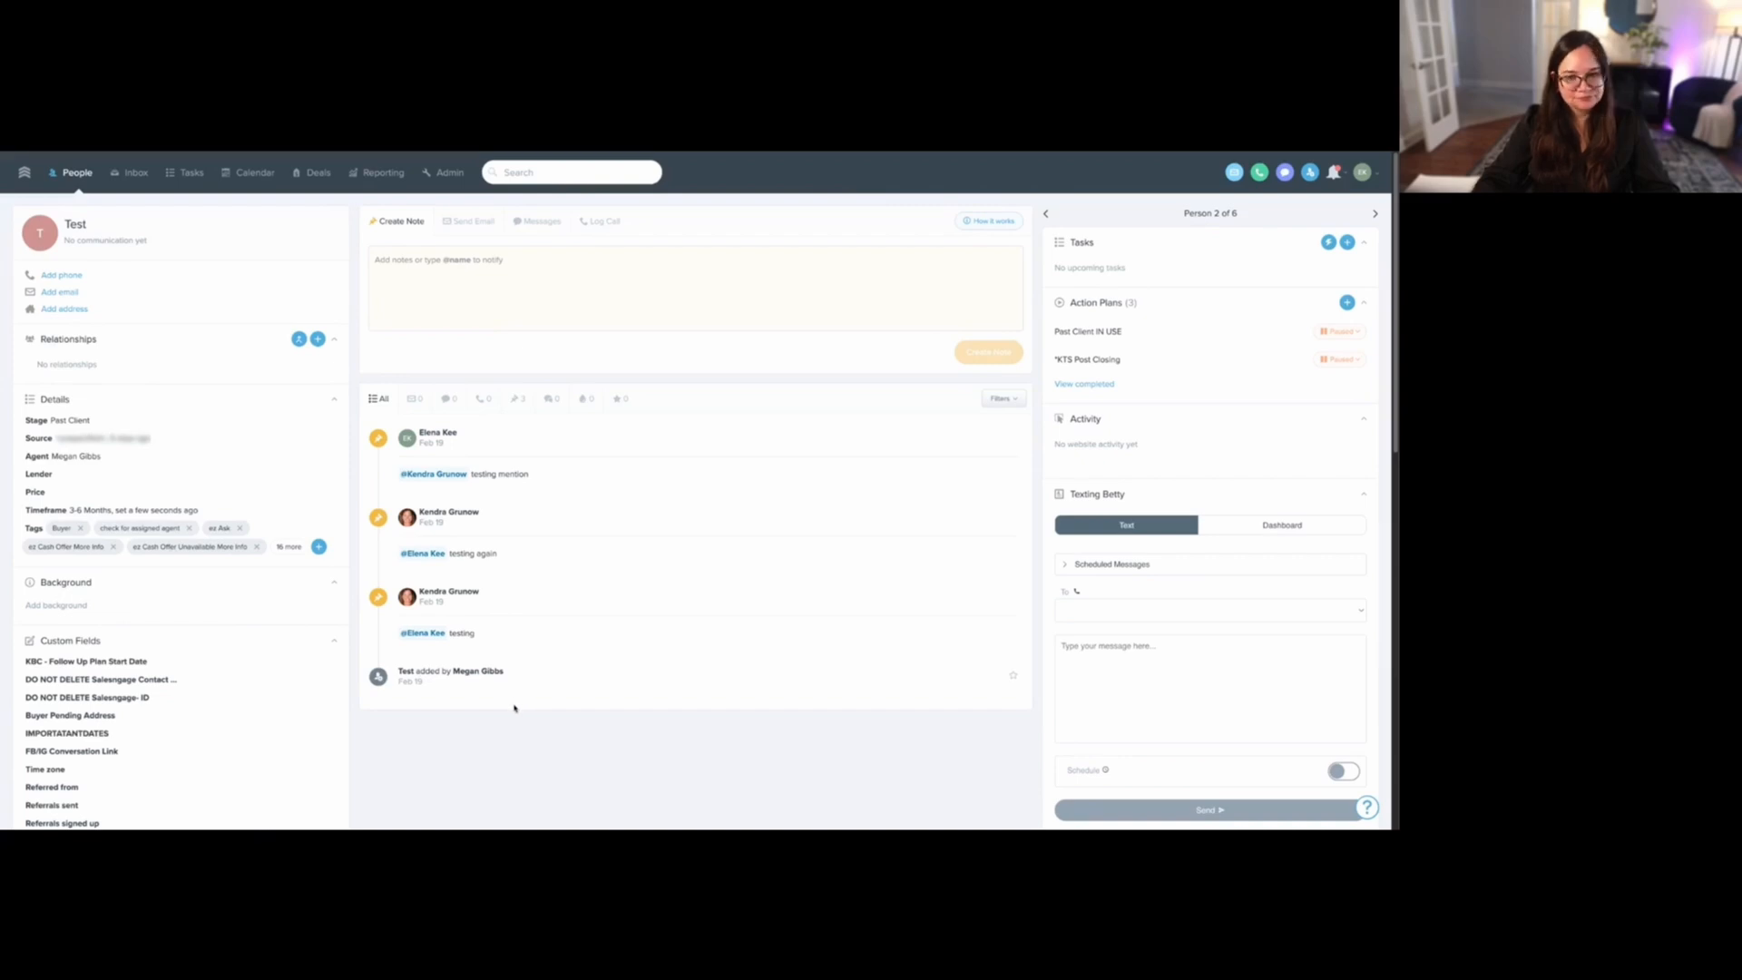
pyautogui.click(98, 424)
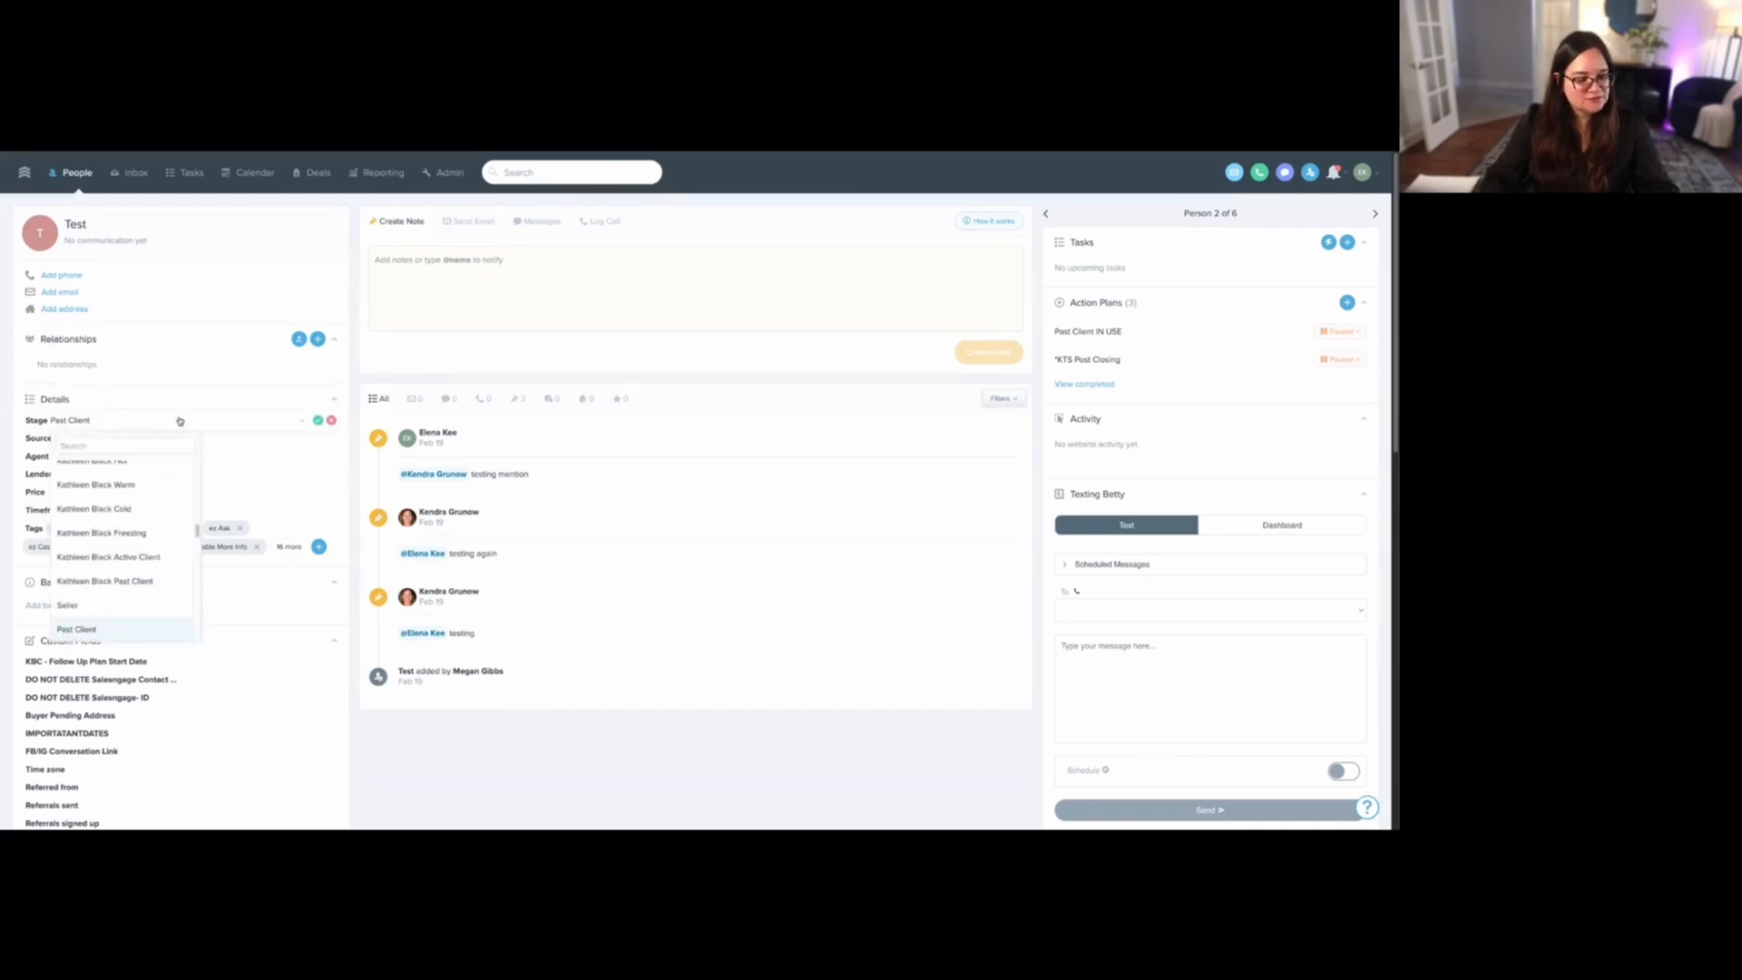
pyautogui.scroll(5, 127, 544)
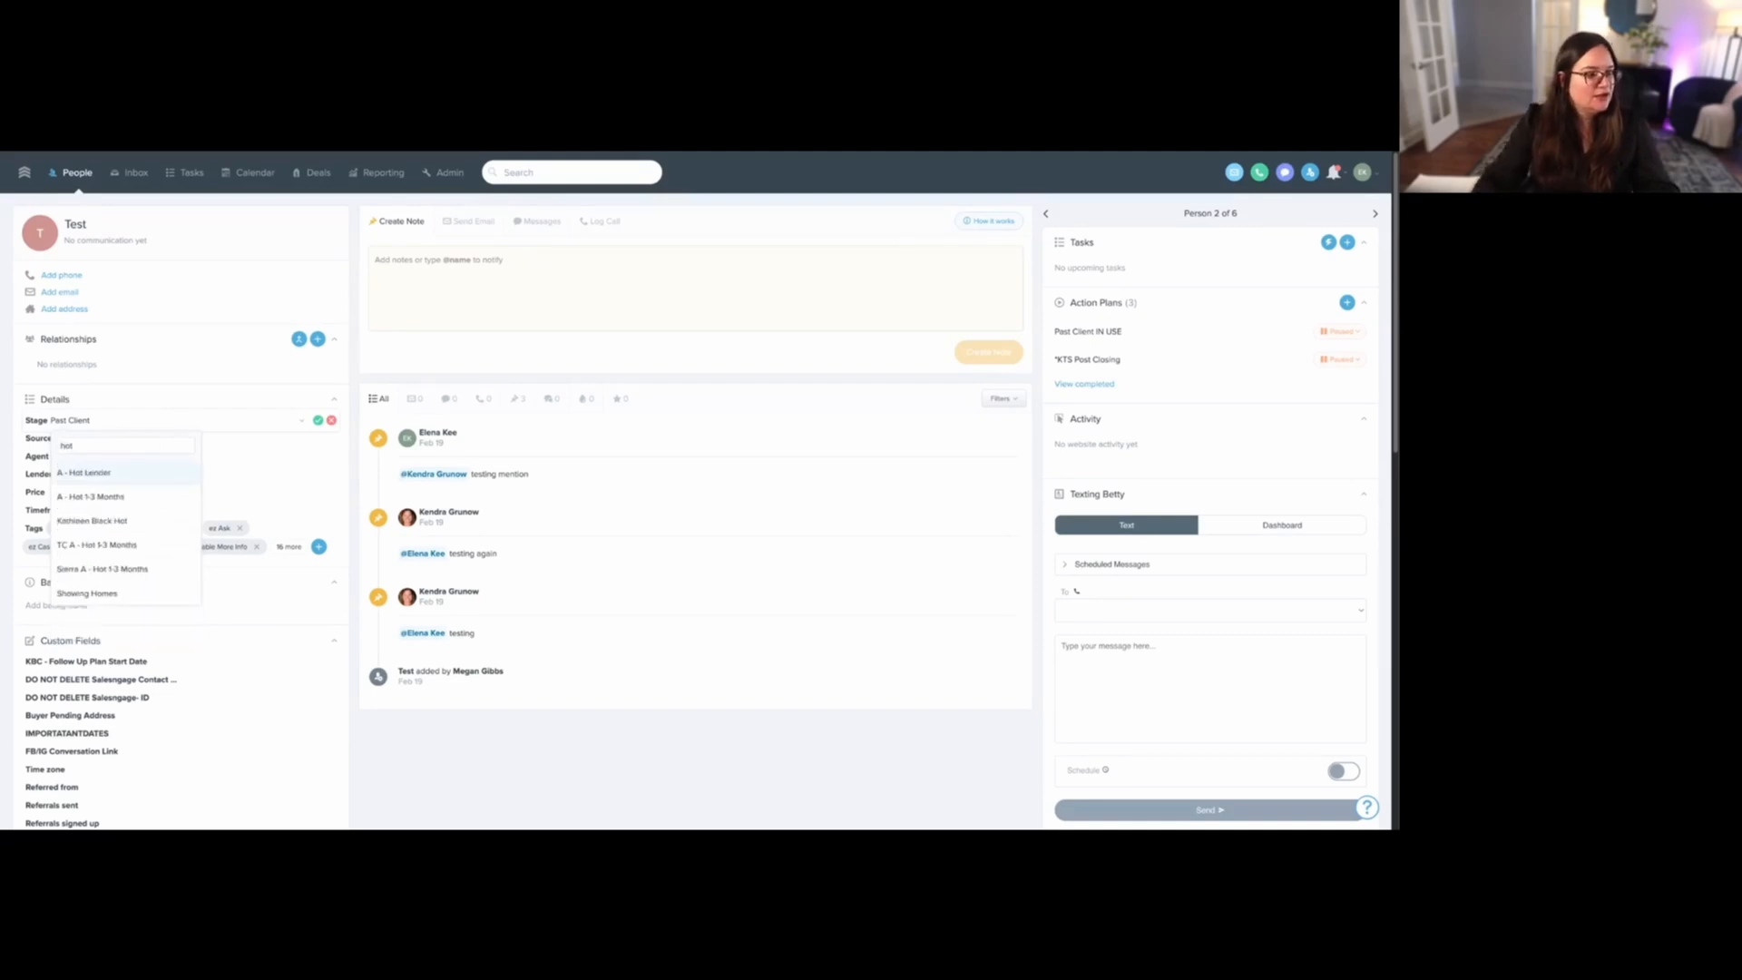
pyautogui.click(134, 491)
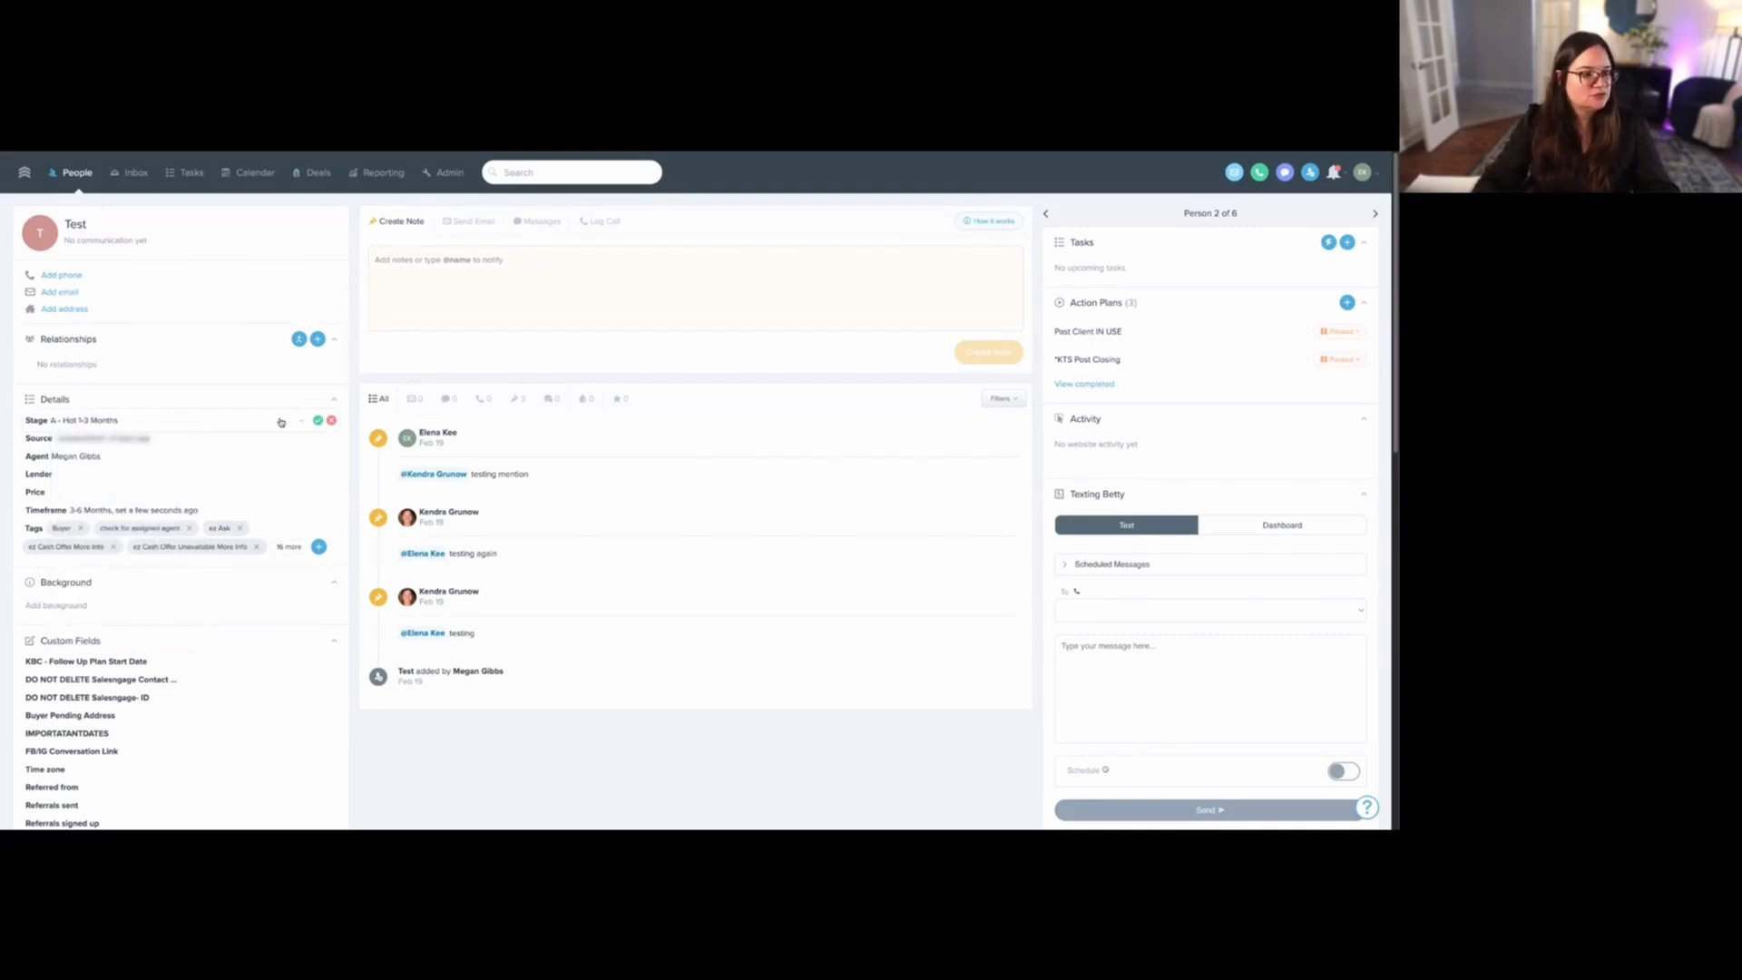
pyautogui.click(281, 422)
pyautogui.write('war')
pyautogui.click(133, 495)
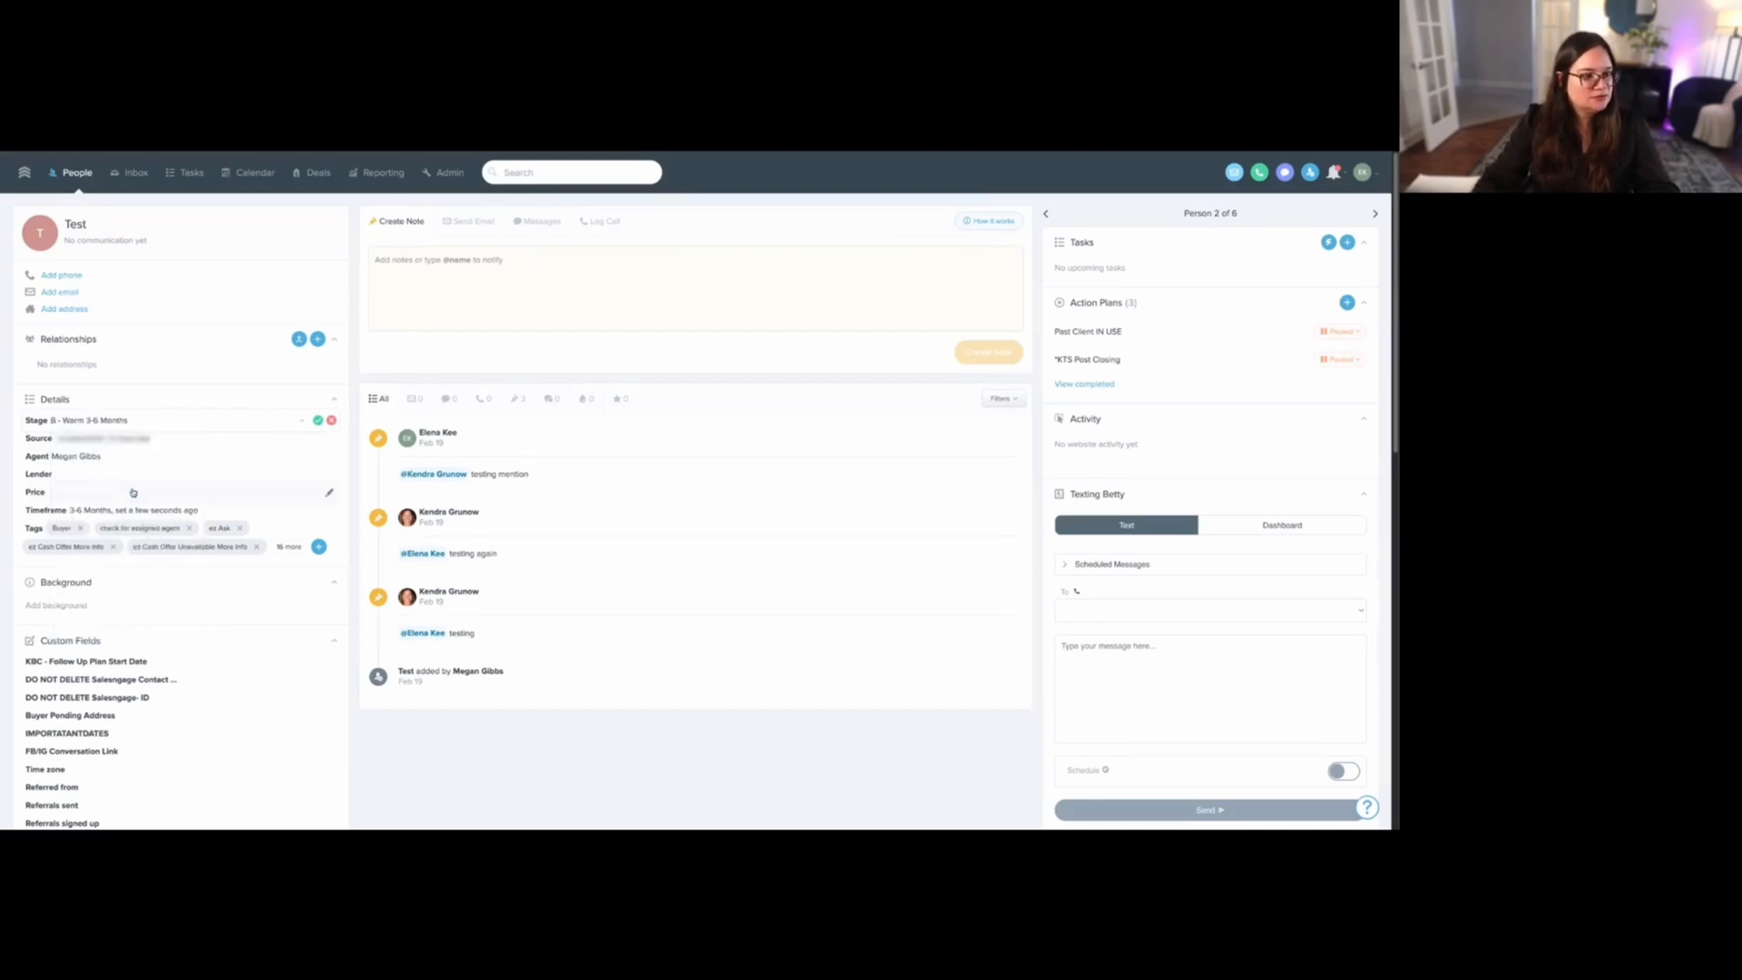
pyautogui.click(318, 420)
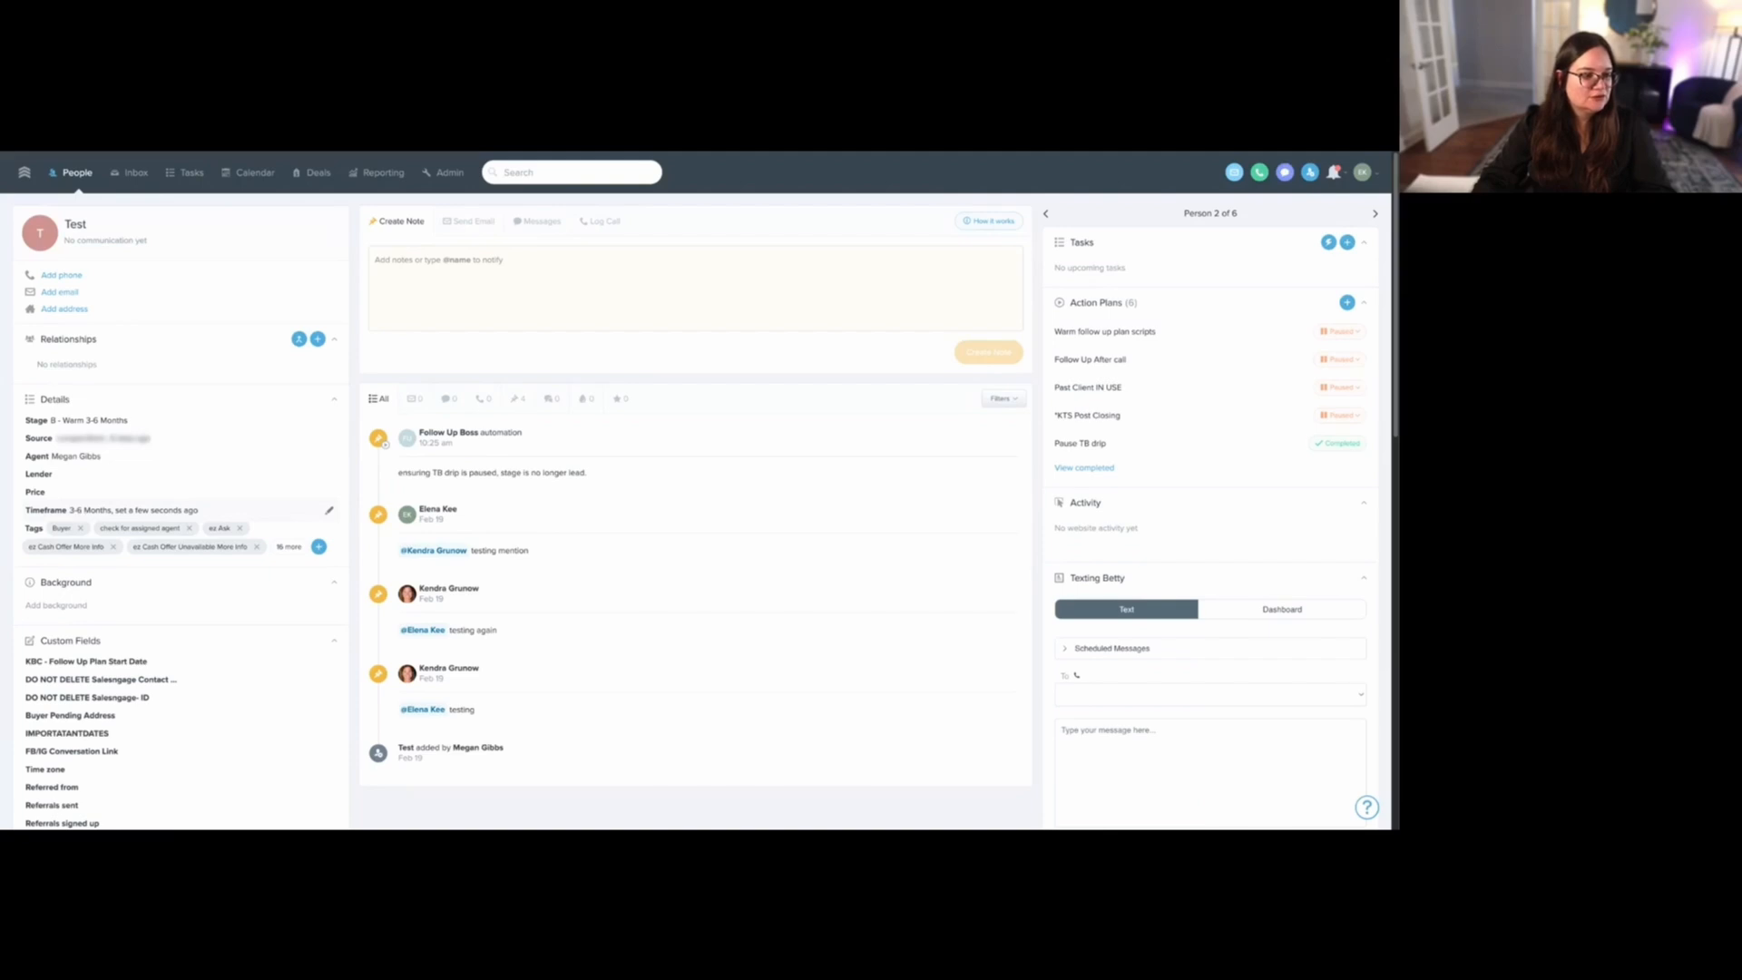
# - Filter all people by Timeframe is not empty, and view the Past & Future Client Community test contact's record
pyautogui.click(69, 179)
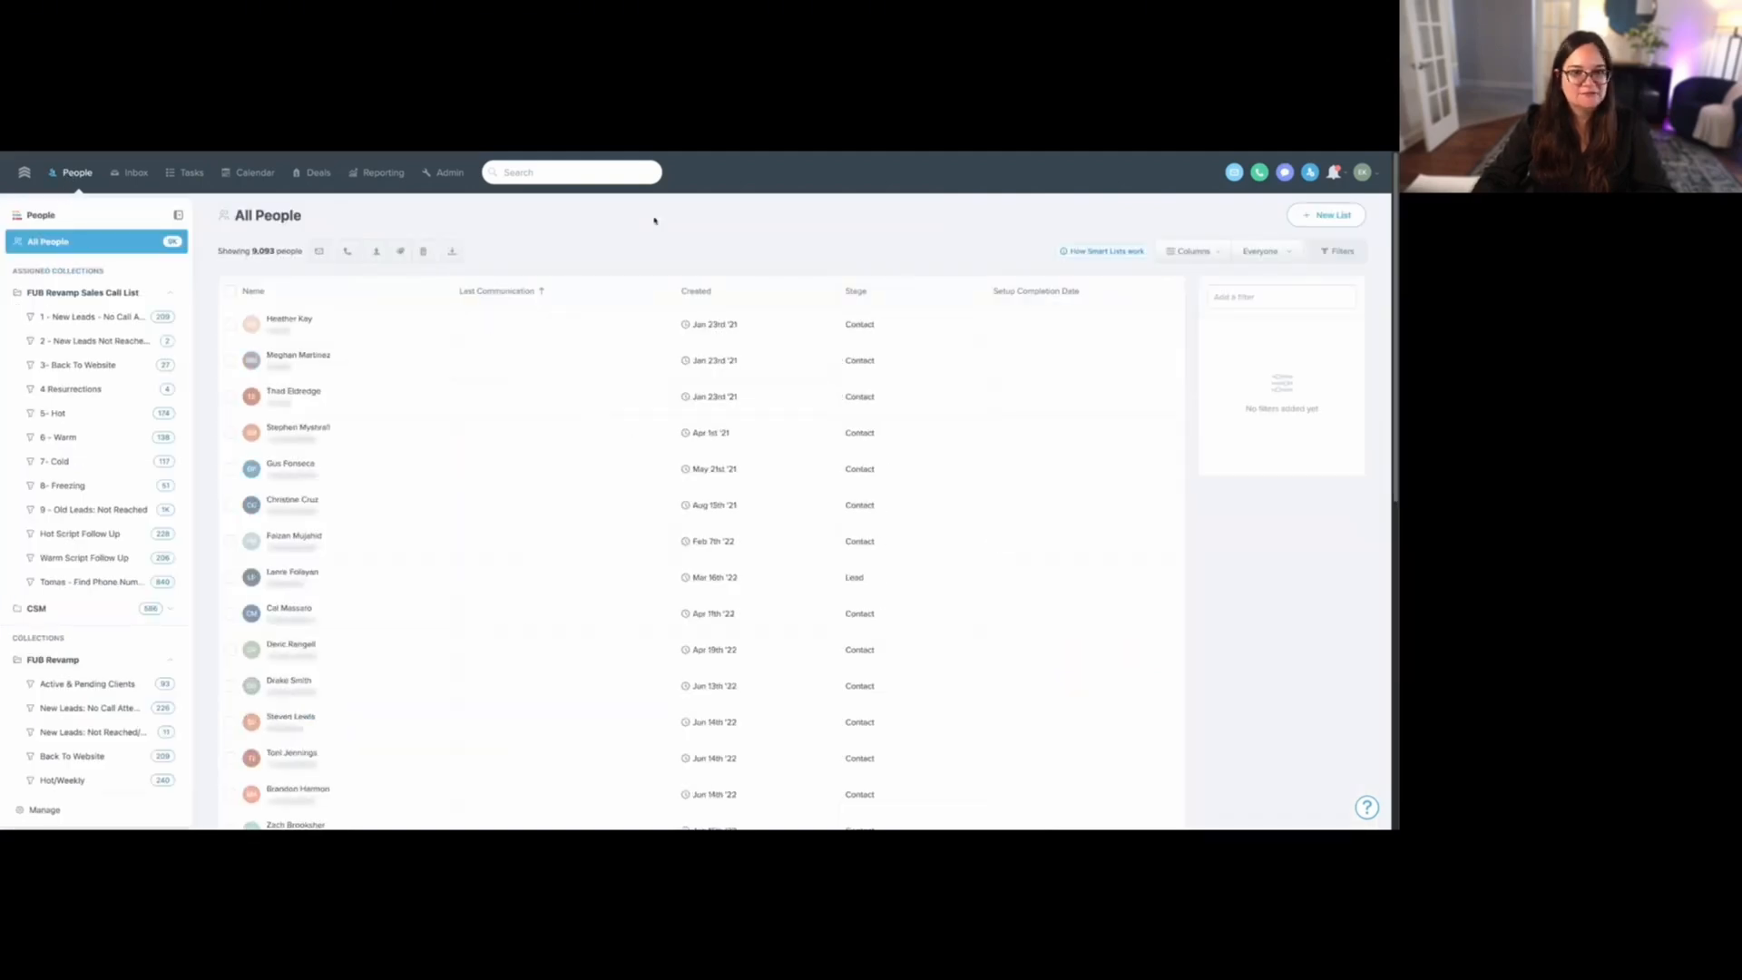
pyautogui.click(1247, 297)
pyautogui.write('time')
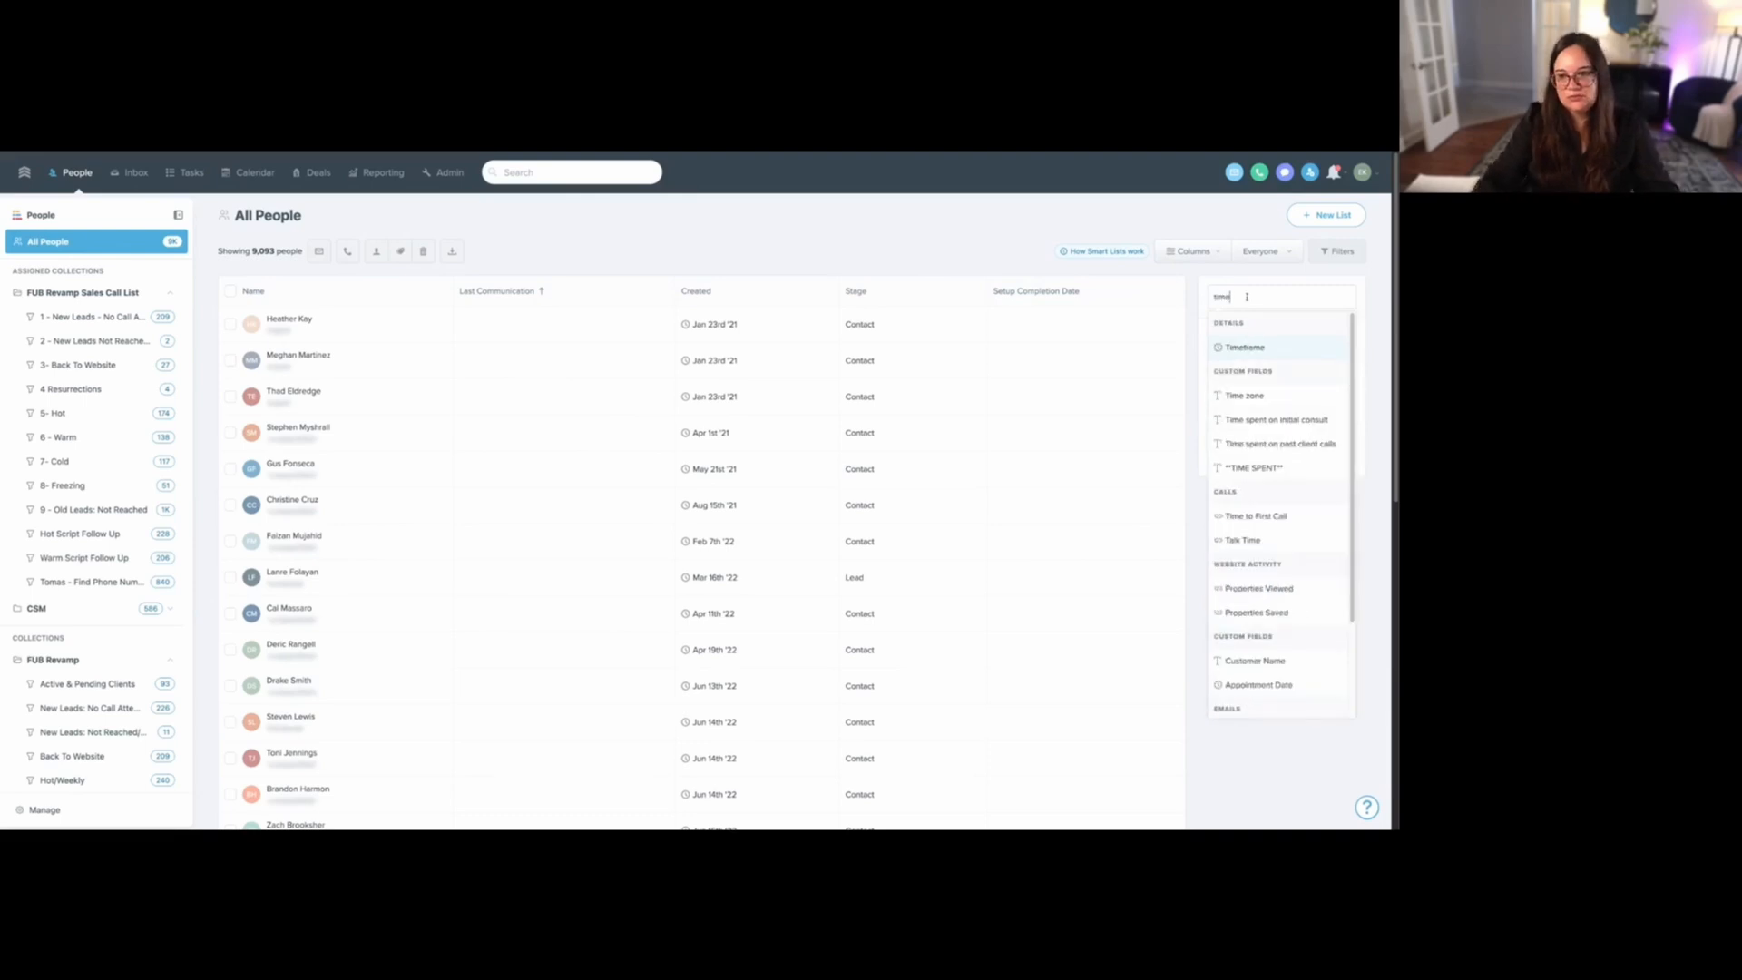
pyautogui.click(1248, 348)
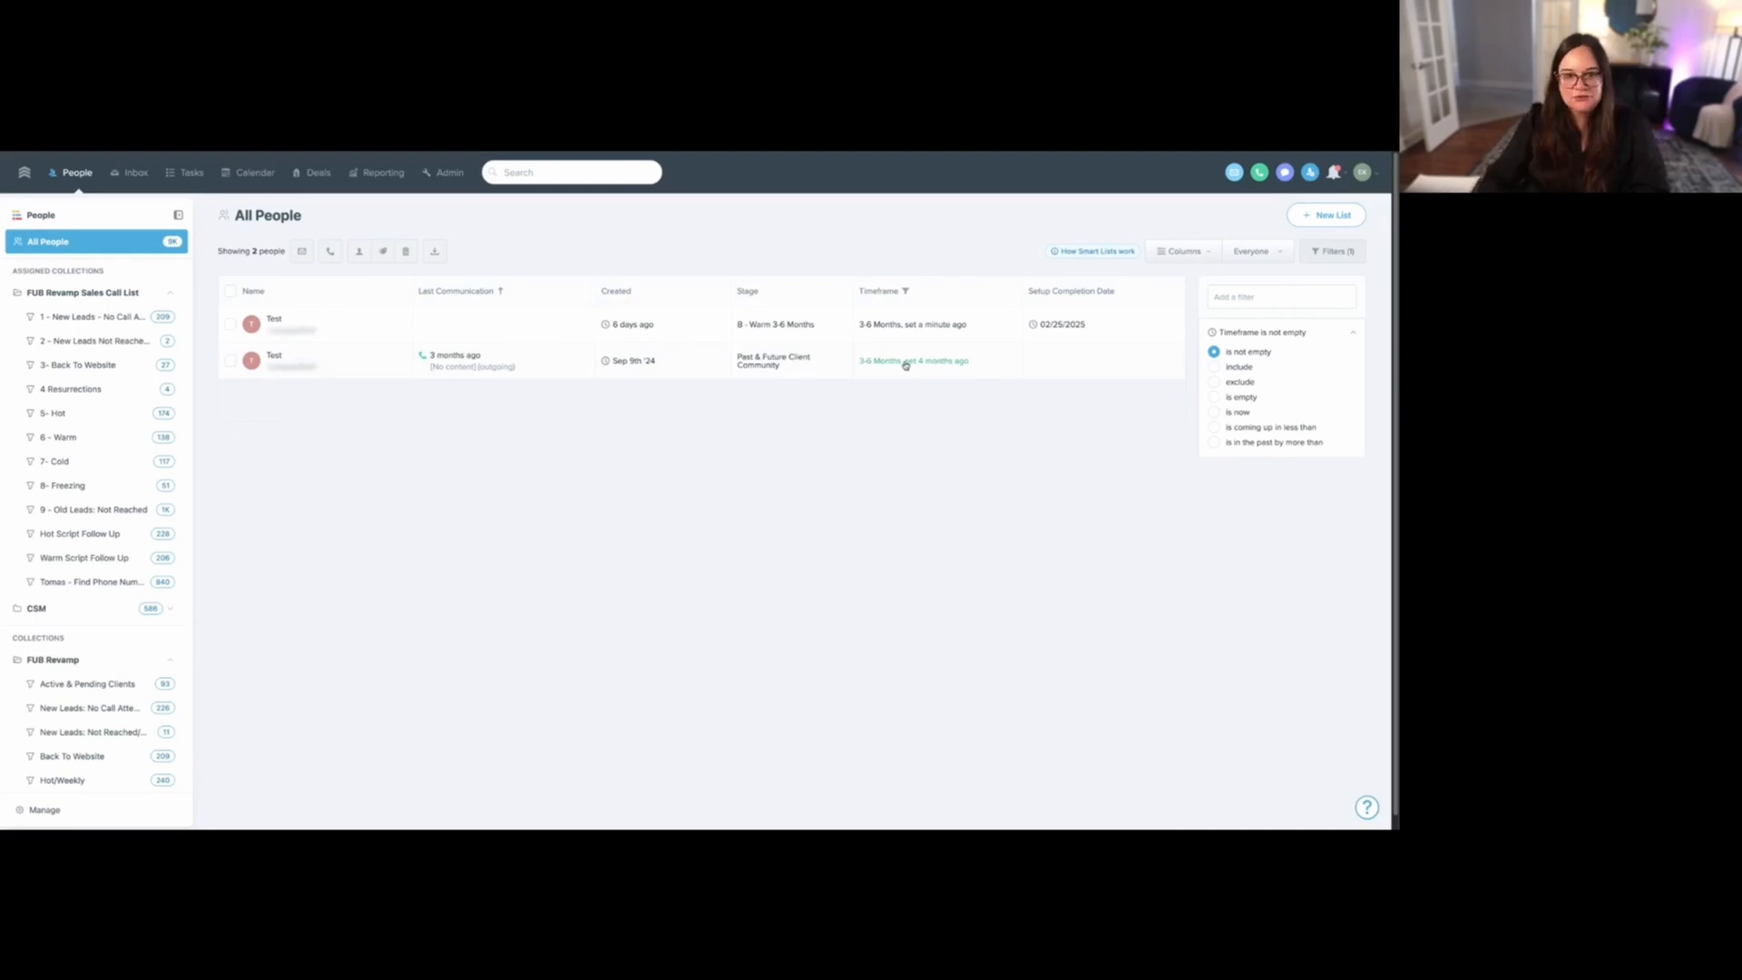
pyautogui.click(288, 364)
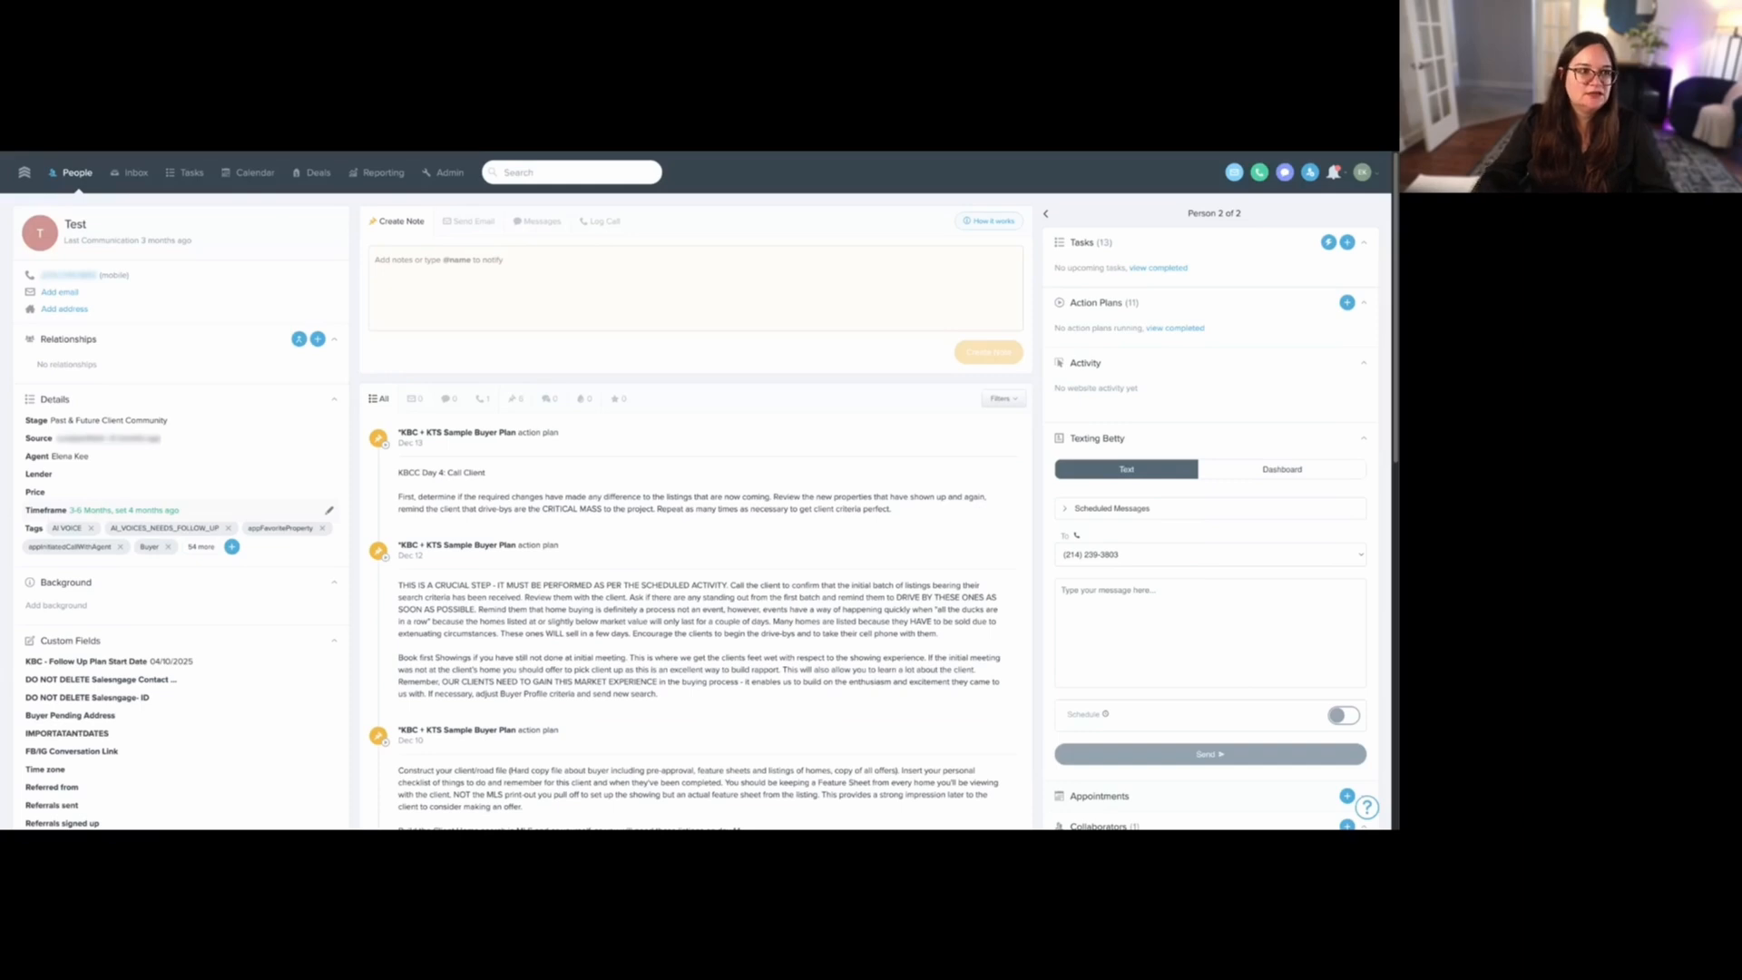
pyautogui.hotkey('alt', 'Left')
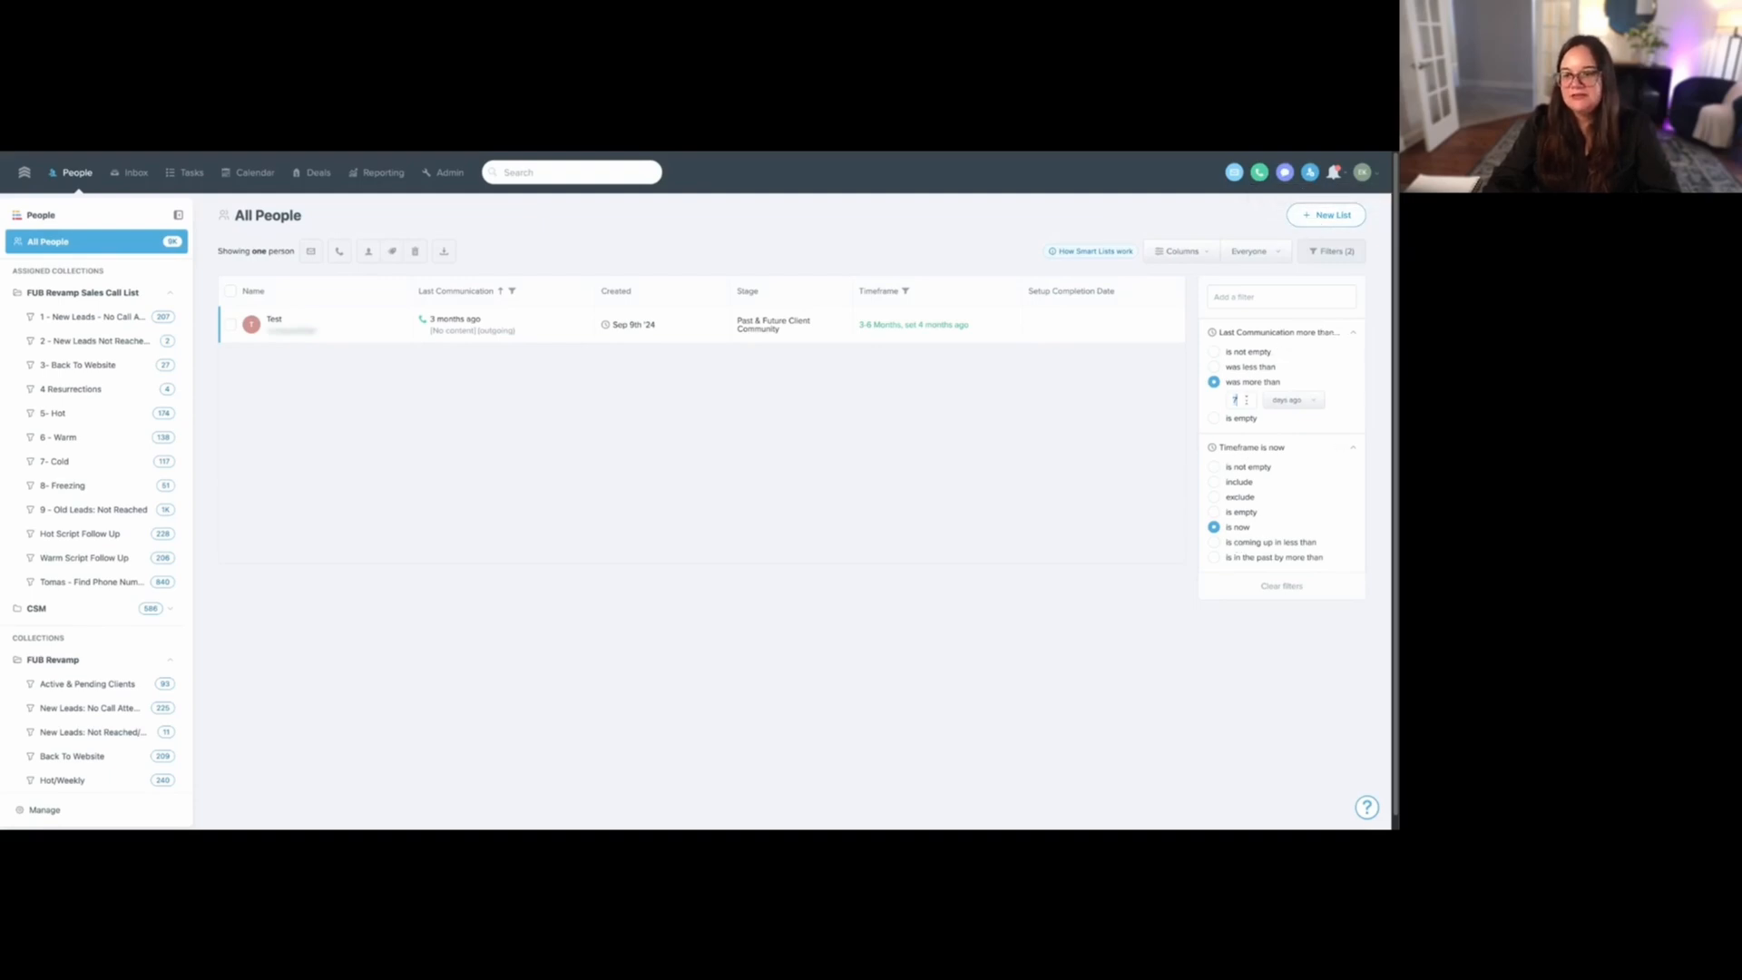
# - Start a new smart list from the current filters and name it "Timeframe now: Weekly"
pyautogui.click(1319, 218)
pyautogui.write('Timef')
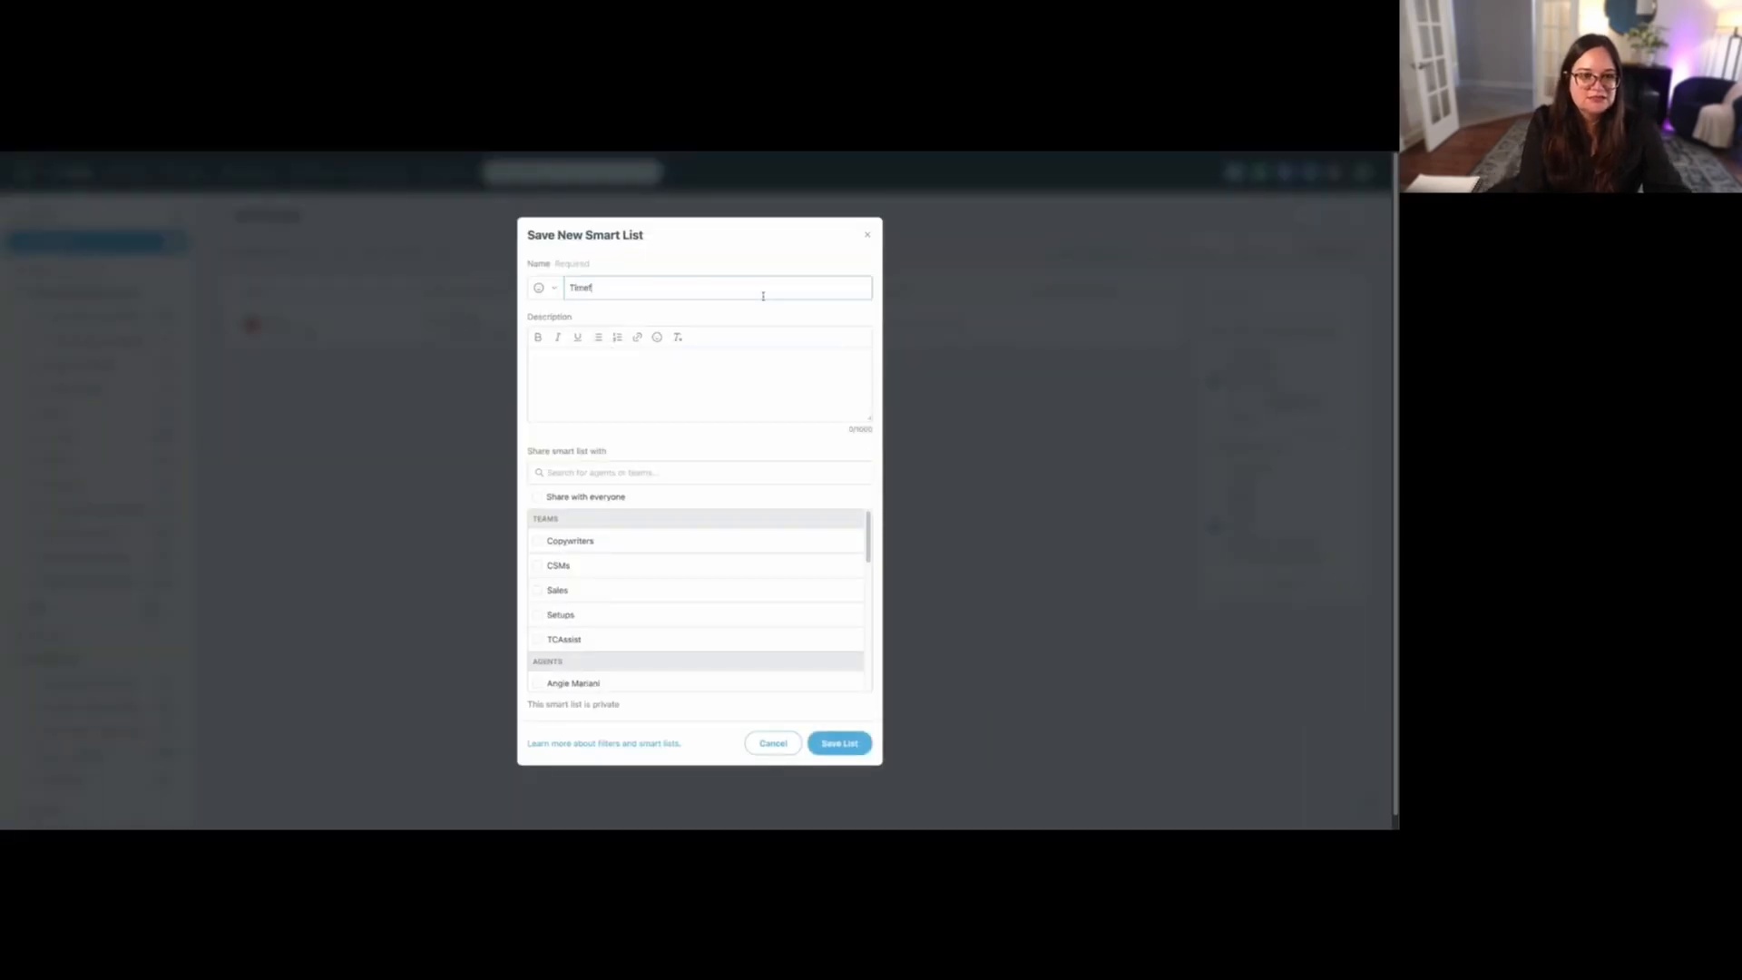
pyautogui.write('rame now=')
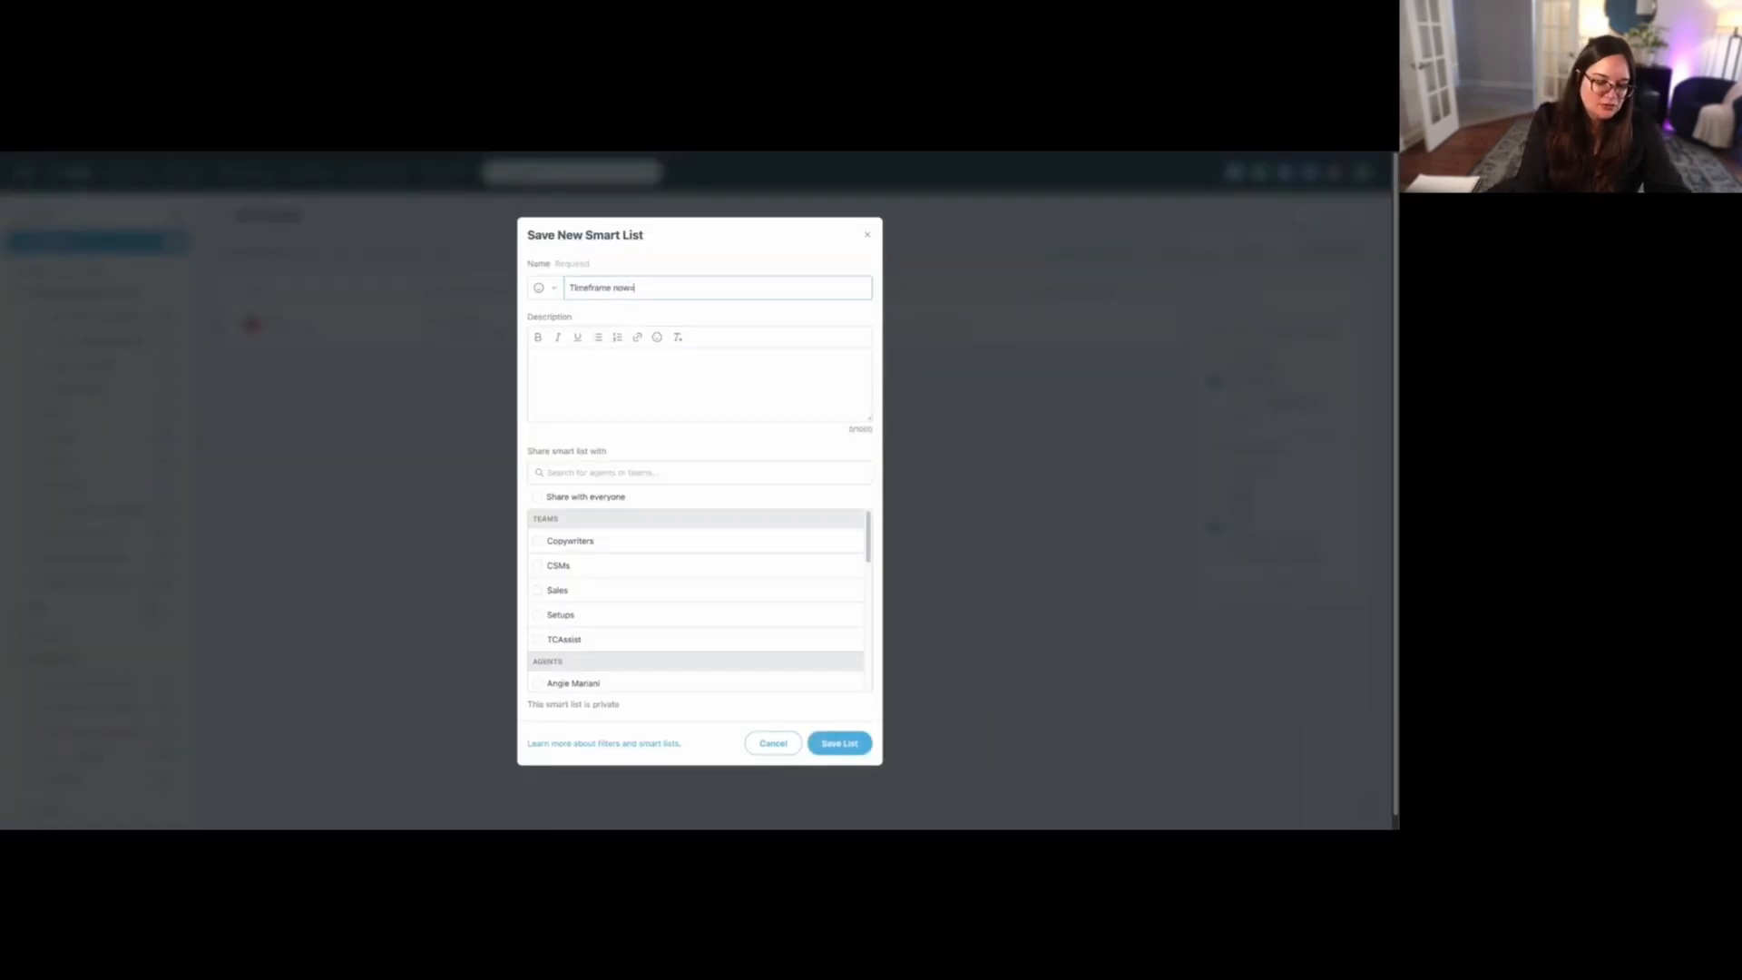
pyautogui.write(': ca')
pyautogui.press('BackSpace')
pyautogui.press('BackSpace')
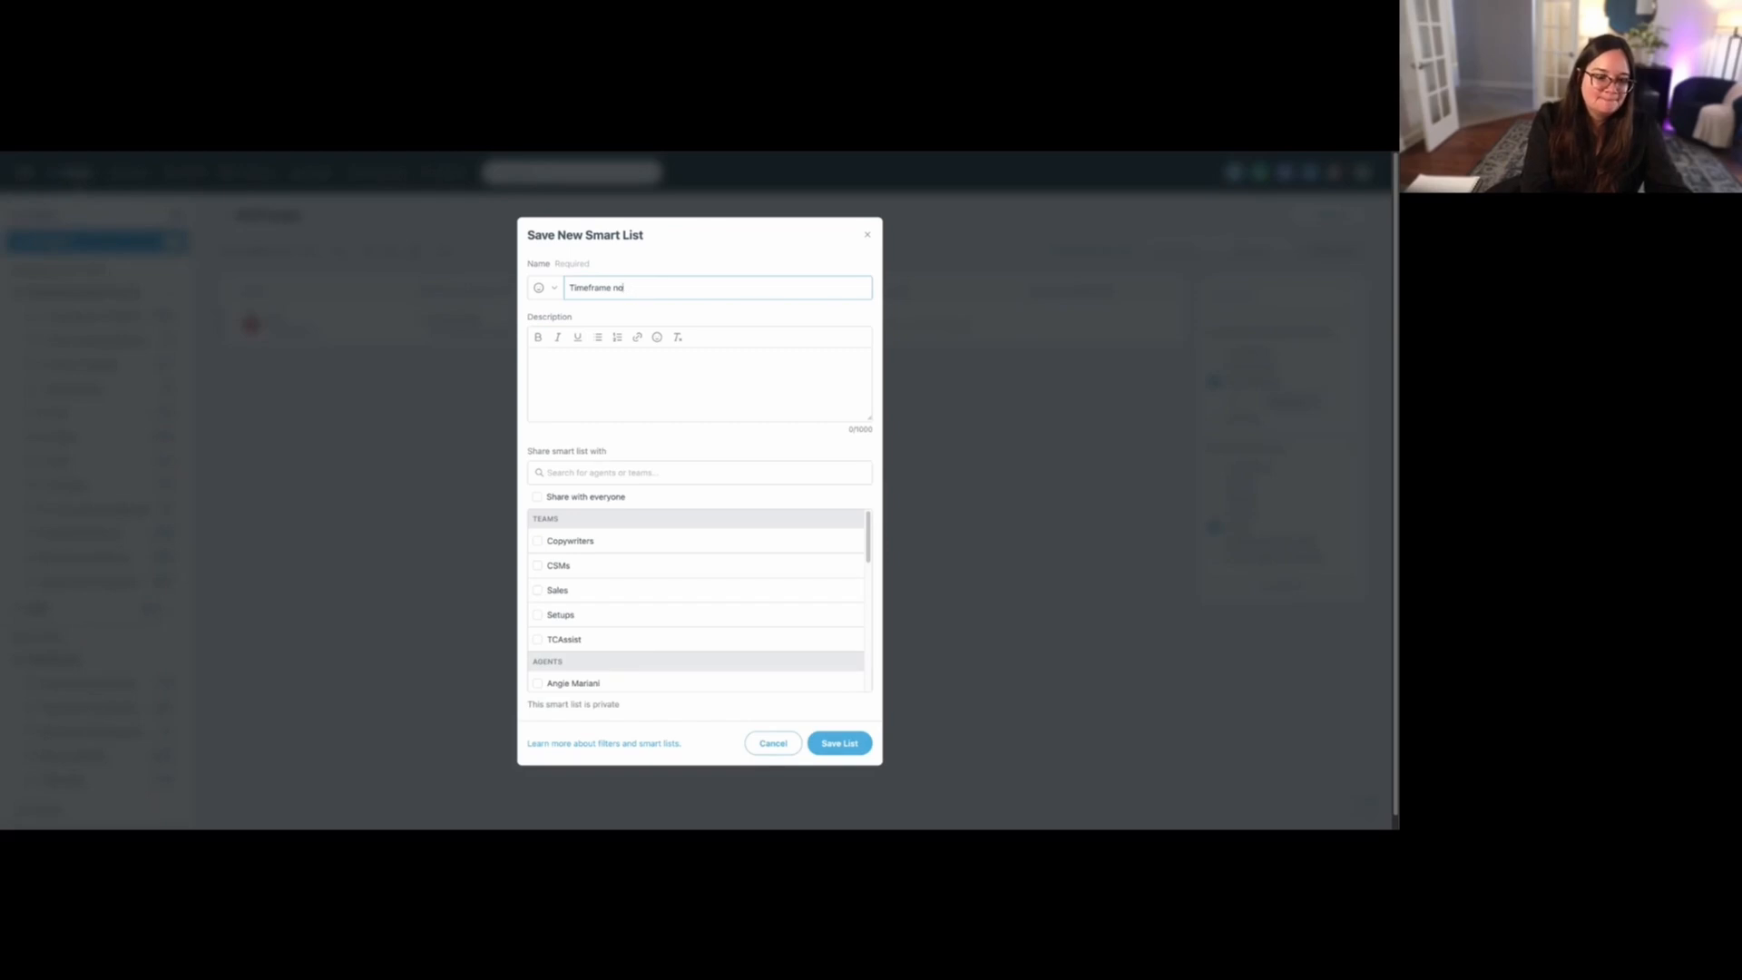
pyautogui.write(': Weekly')
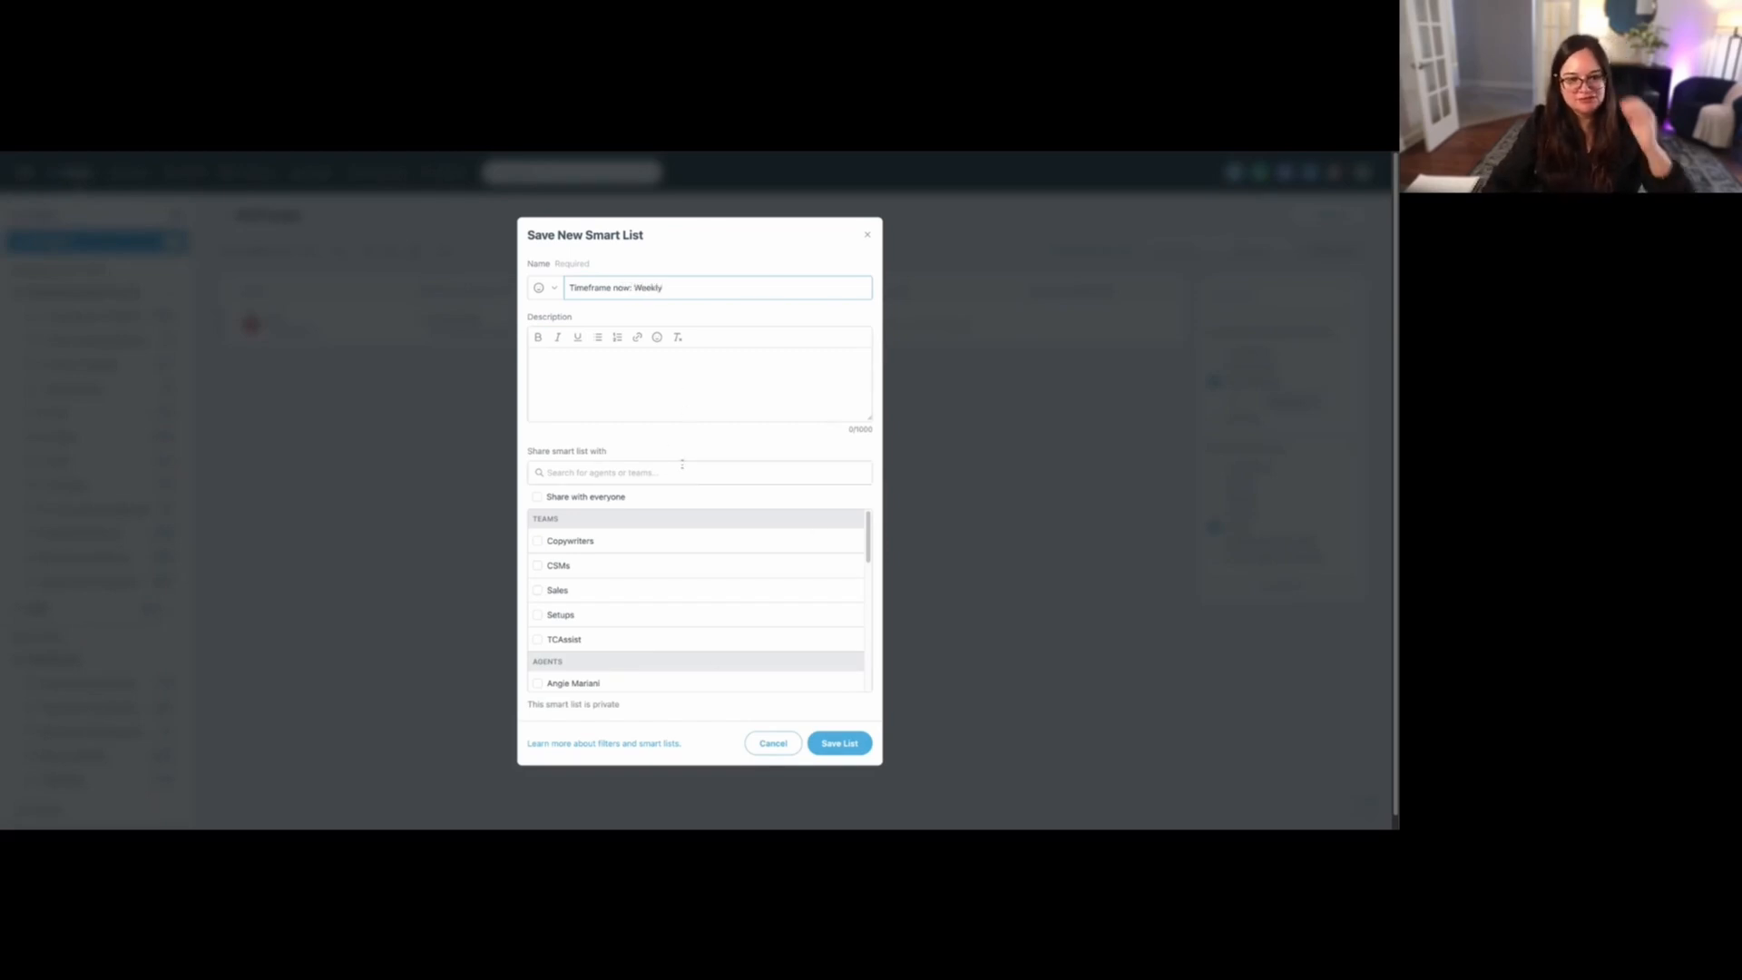
# - Share the new weekly smart list with everyone and save it
pyautogui.click(687, 596)
pyautogui.click(687, 596)
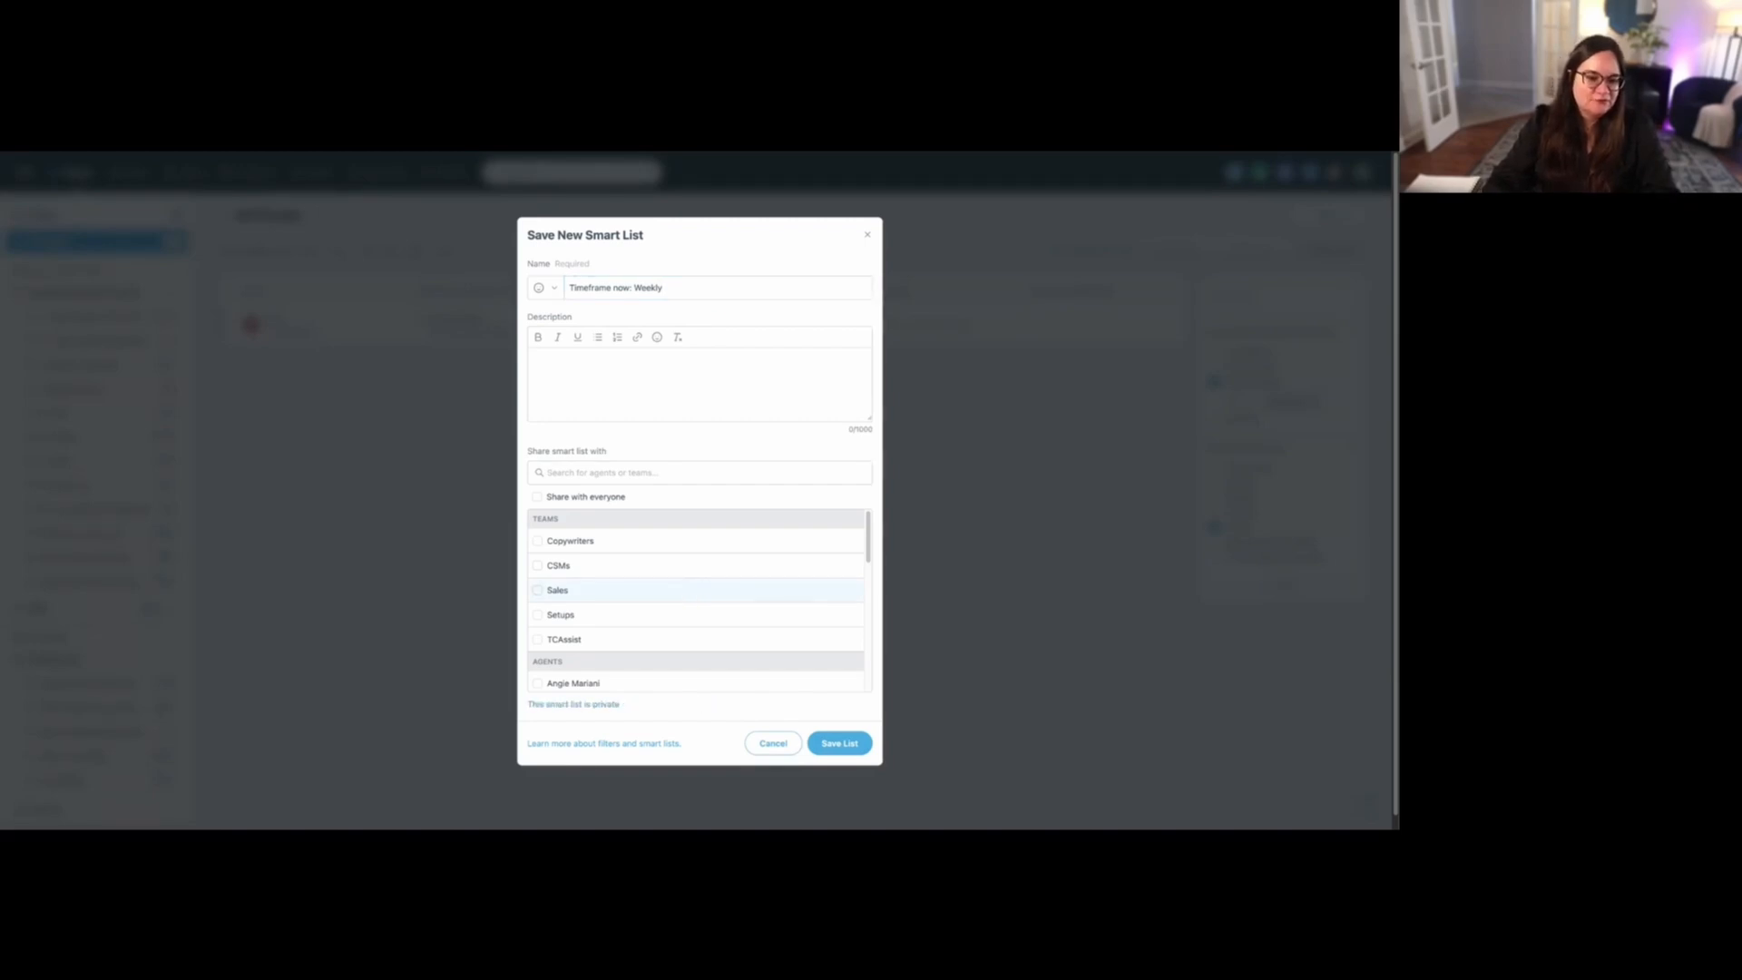
pyautogui.click(570, 498)
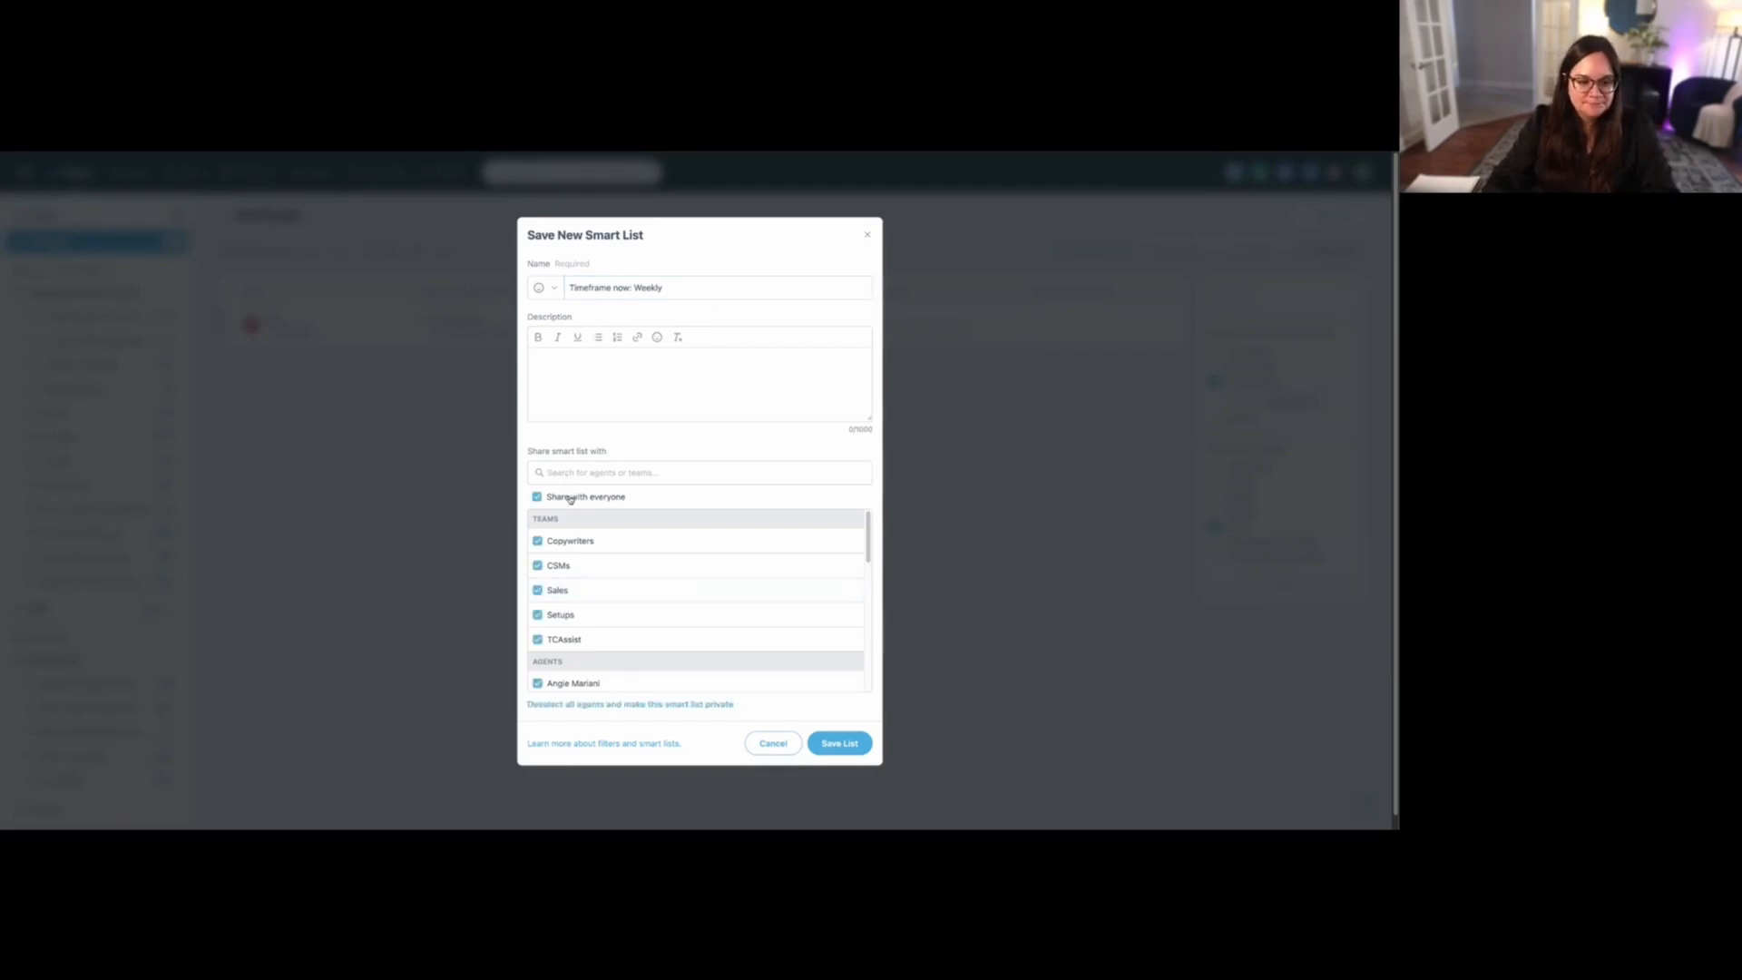
pyautogui.click(851, 744)
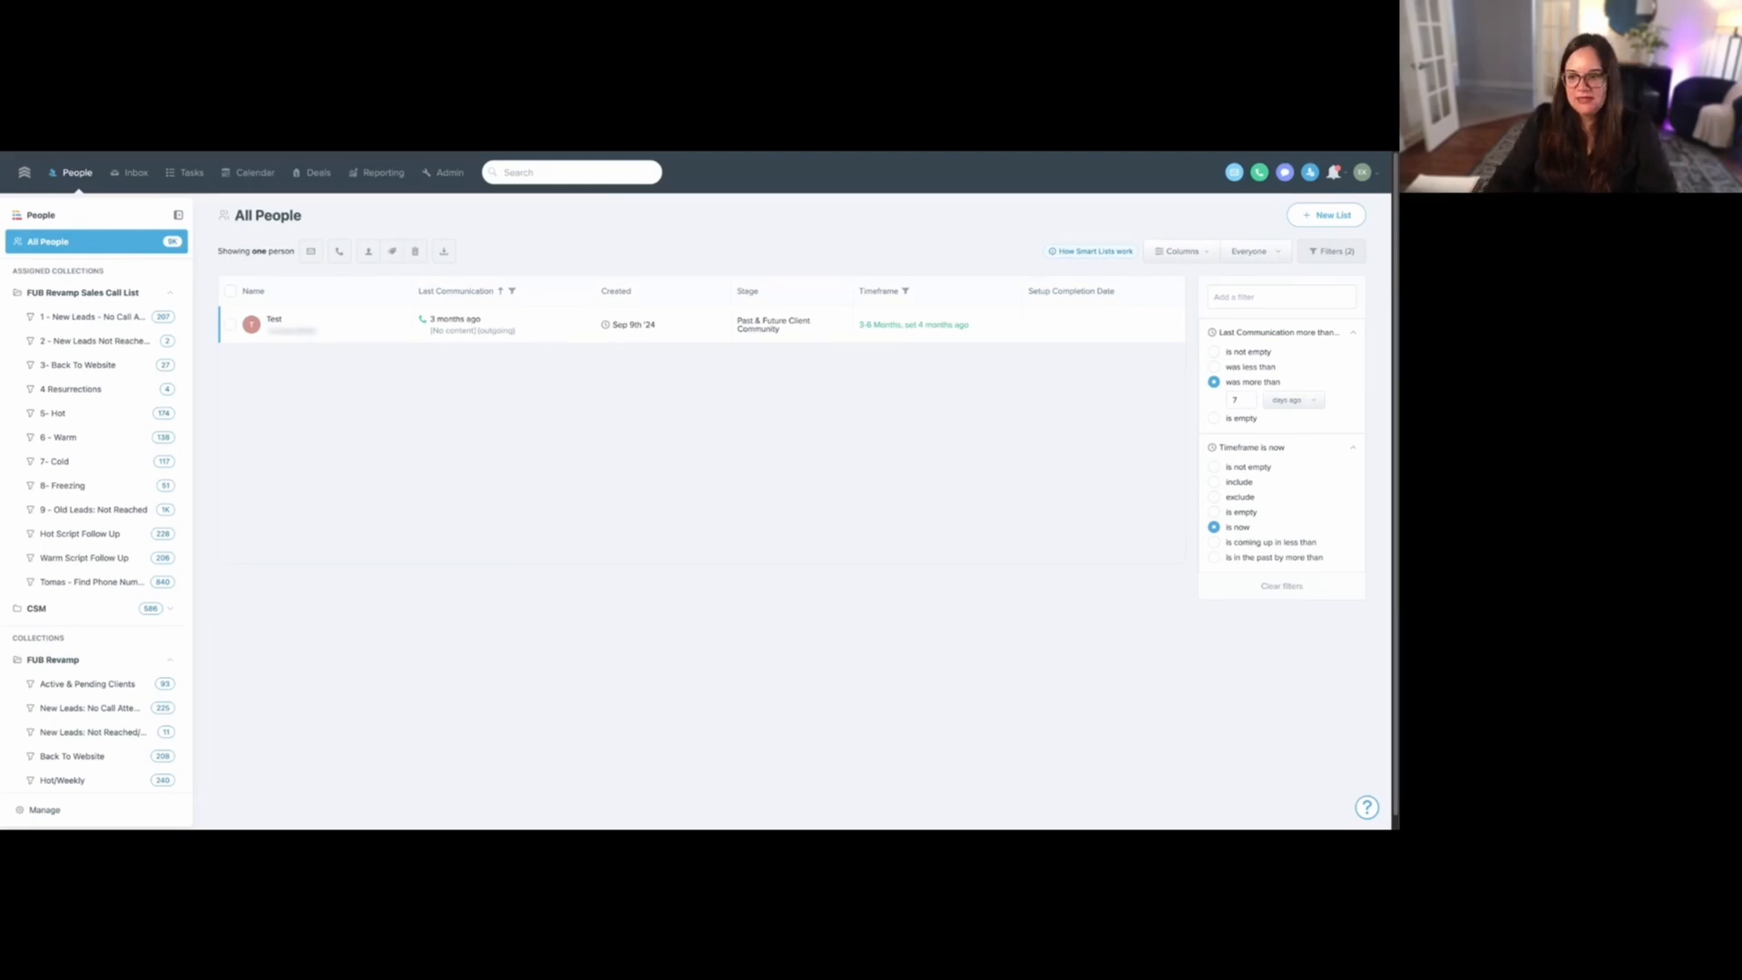
# - Filter for a timeframe coming up in less than 90 days and last communication more than 14 days ago
pyautogui.click(1214, 542)
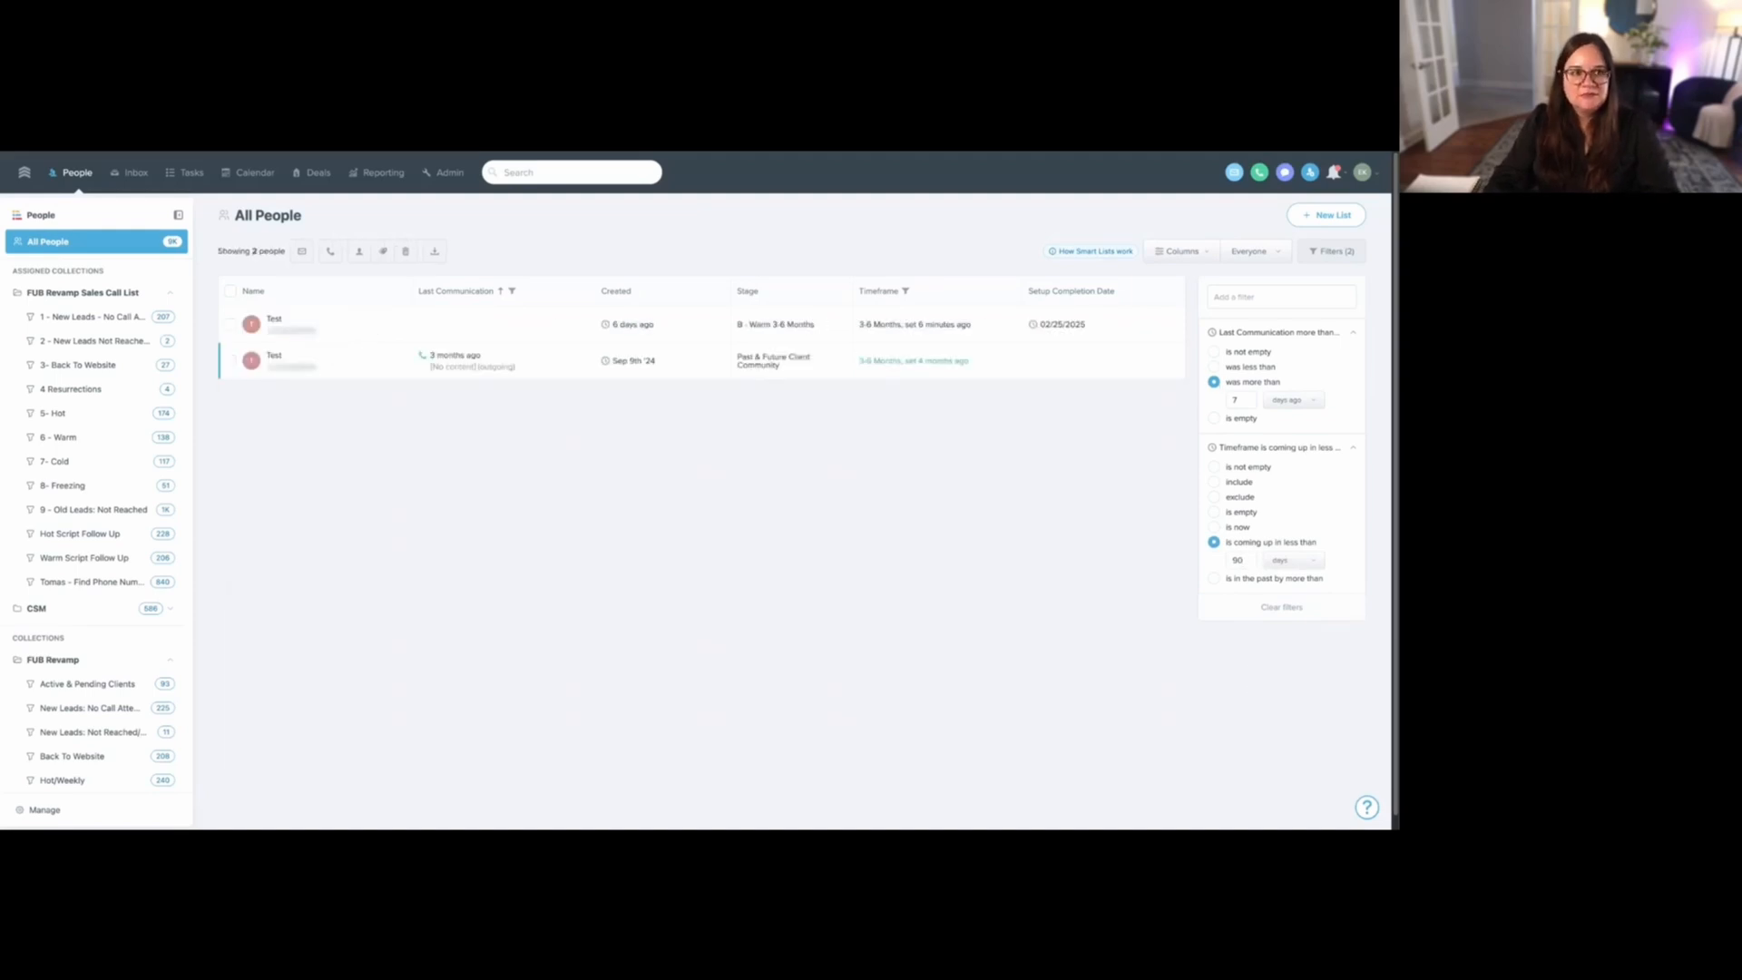
pyautogui.moveTo(1241, 400); pyautogui.dragTo(1222, 403)
pyautogui.write('14')
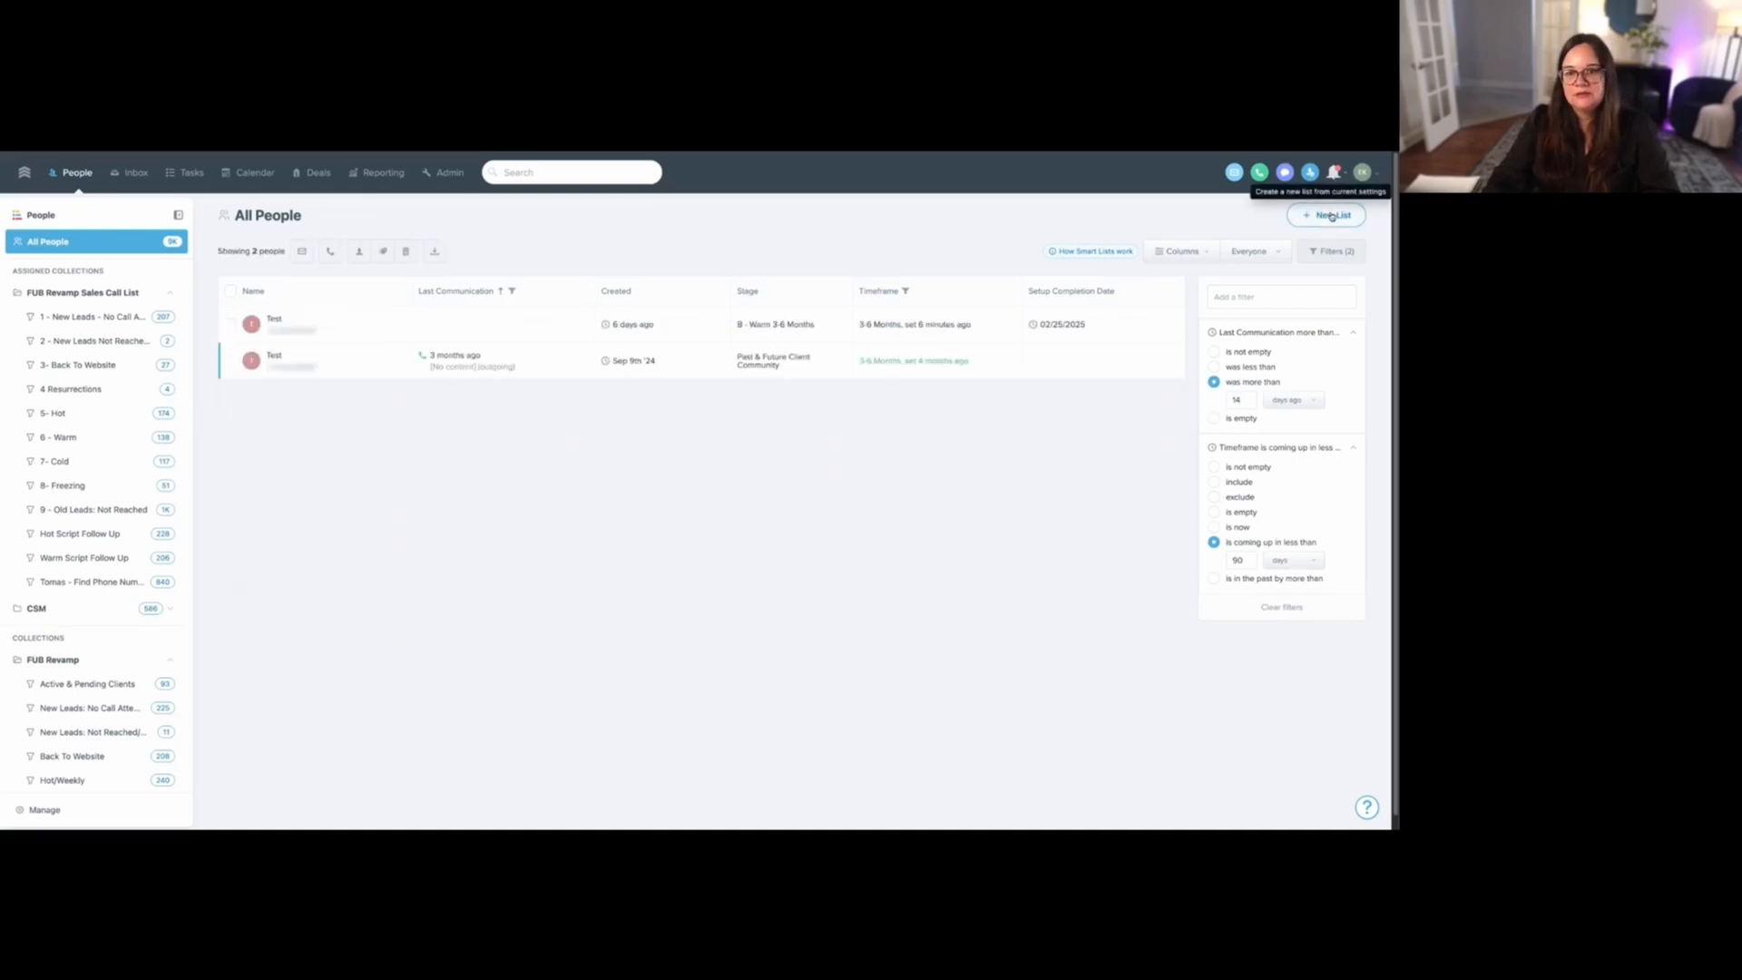
# - Save the current filters as a private smart list named "Timeframe 90 days: Bi-monthly"
pyautogui.click(1331, 216)
pyautogui.write('Tim')
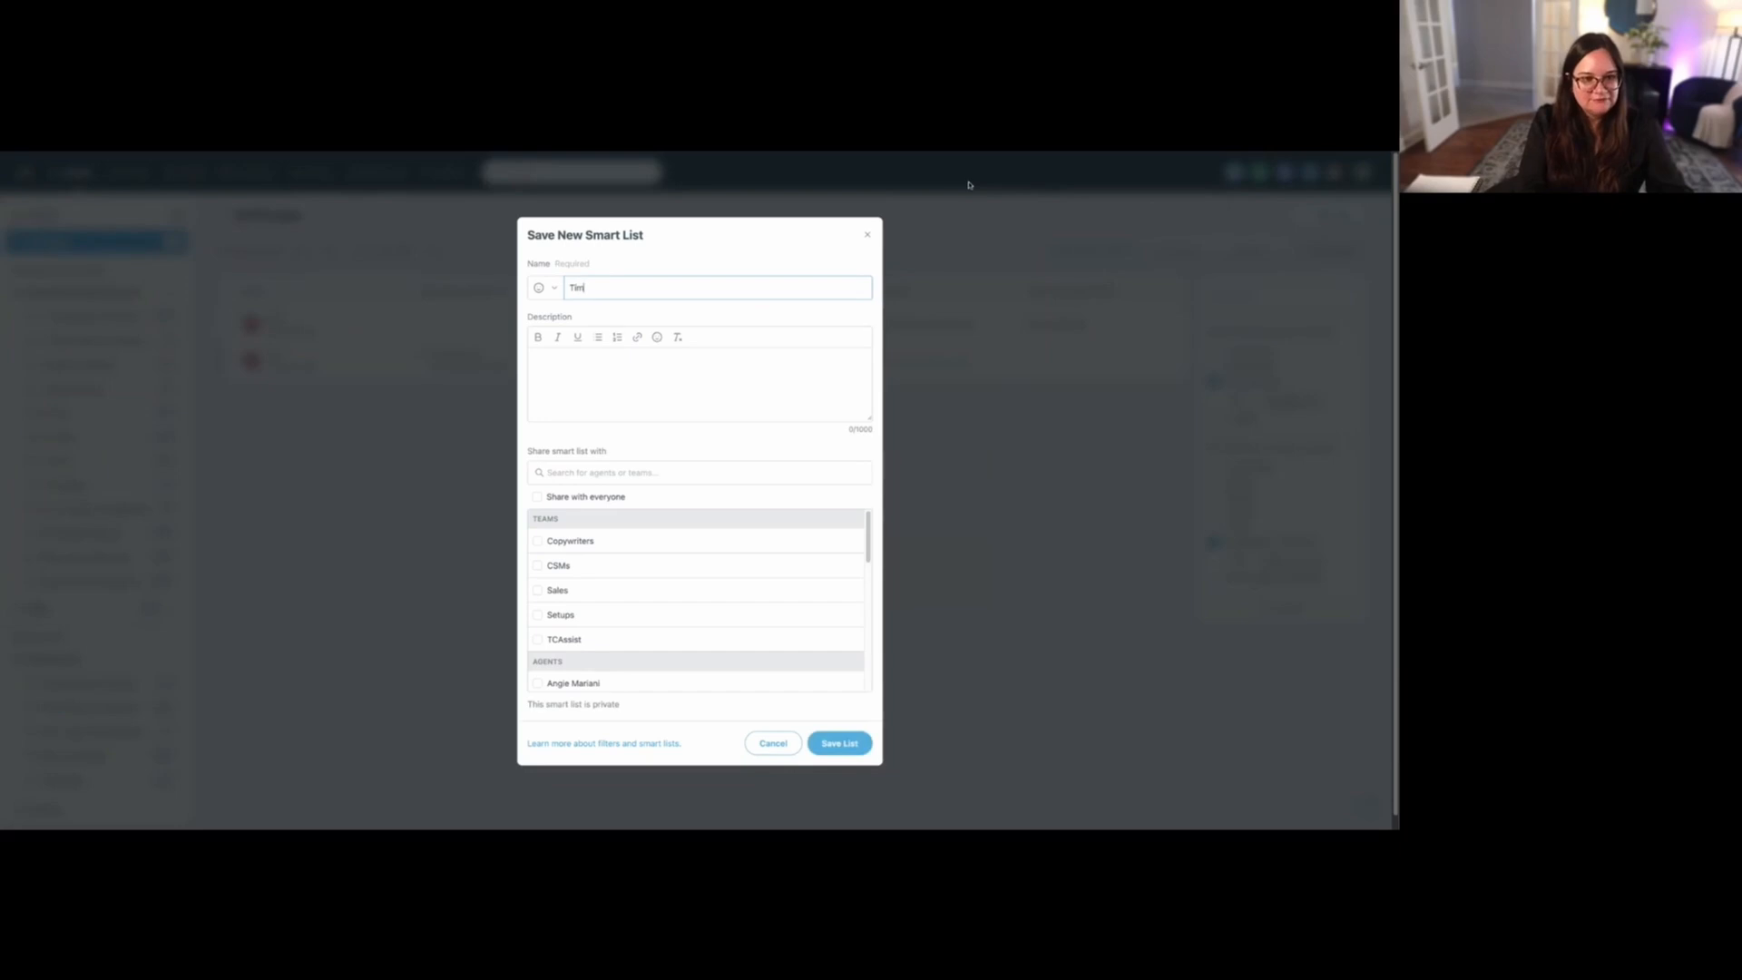
pyautogui.write('eframe 90 days')
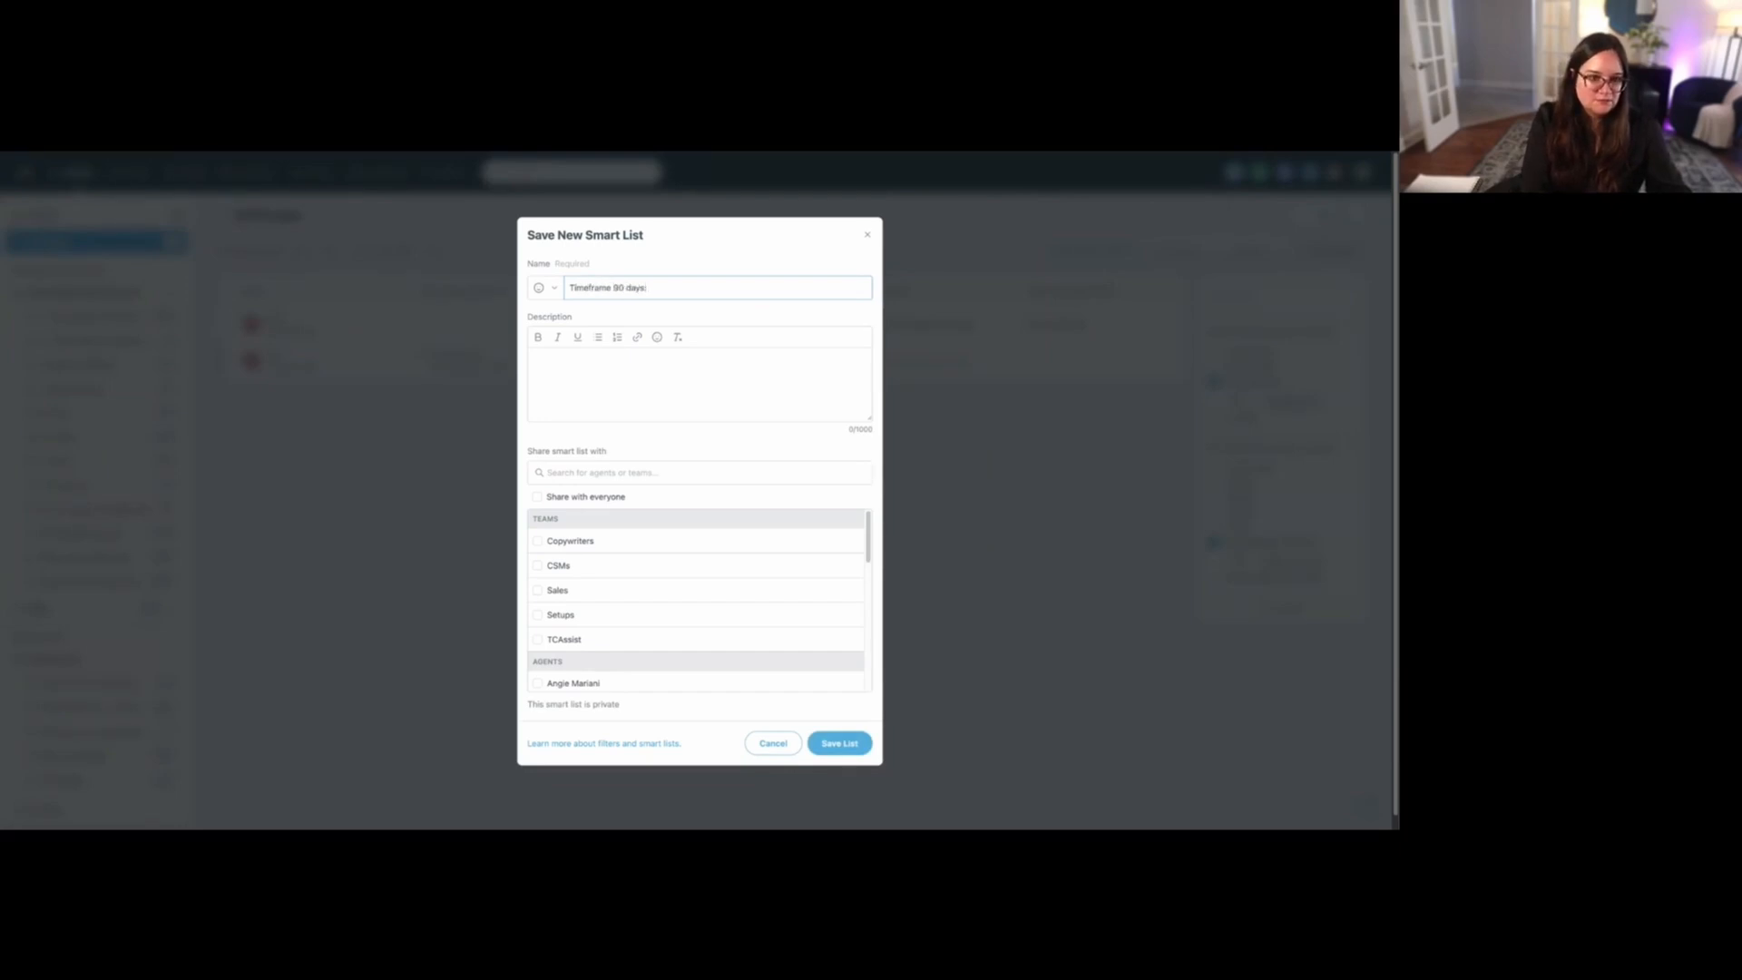
pyautogui.write(': Bi-weekly')
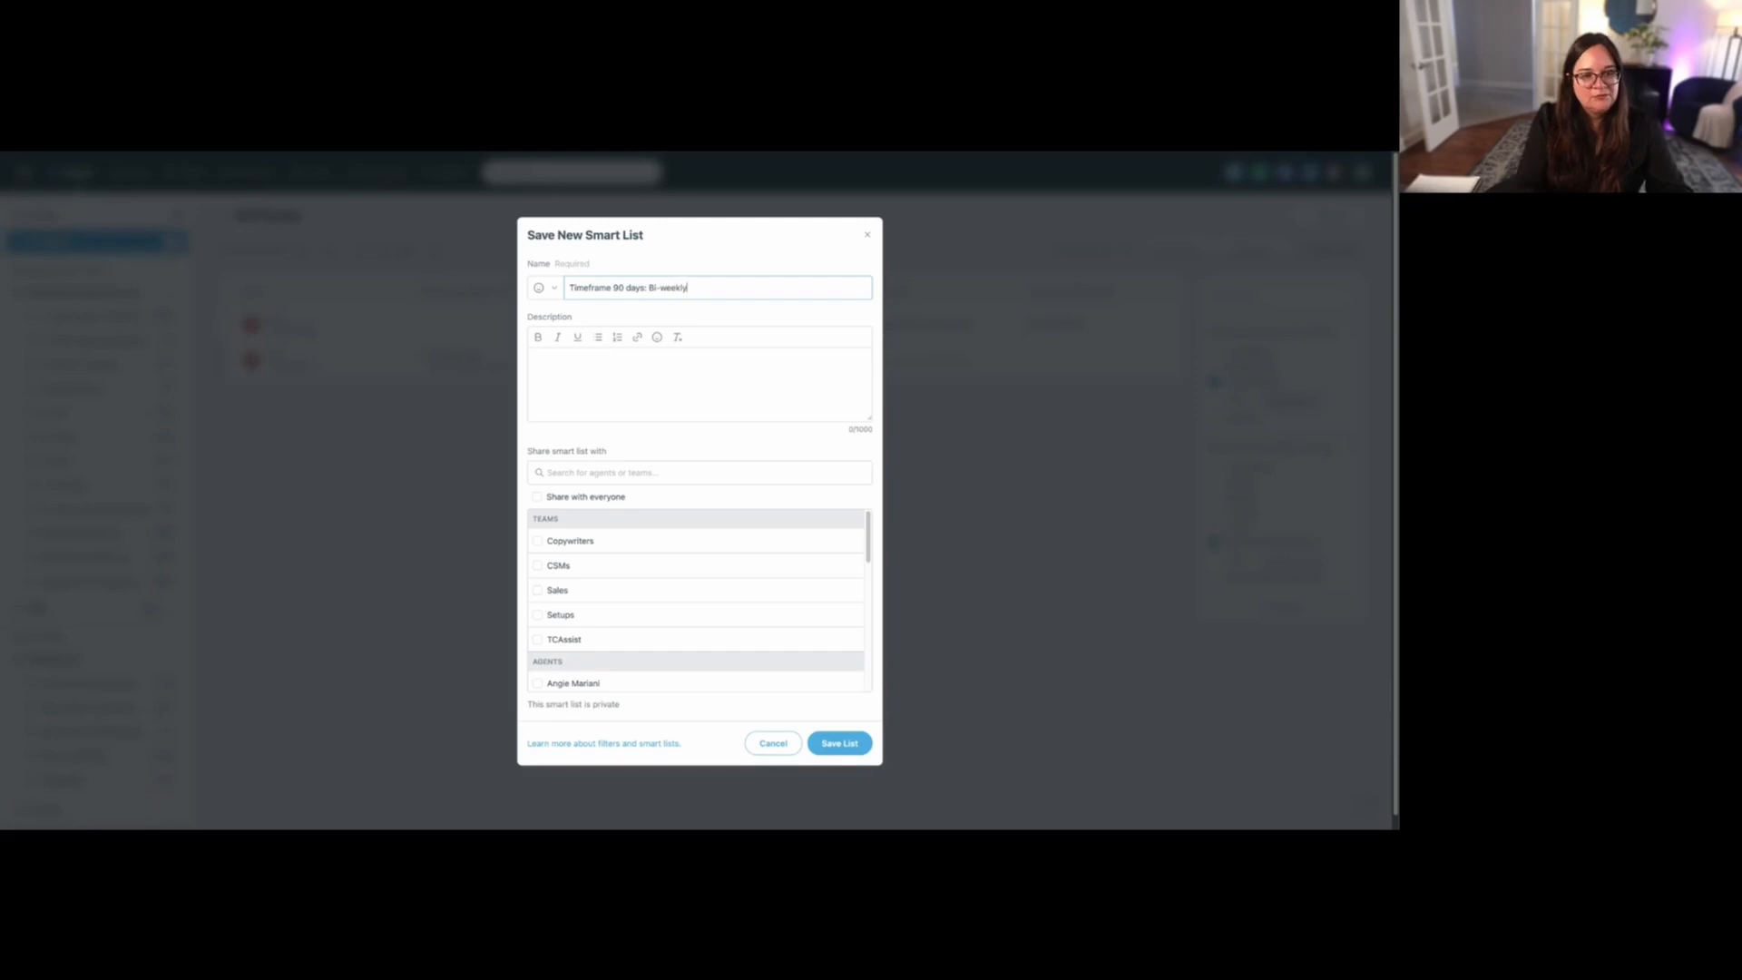
pyautogui.hotkey('shift', 'Left')
pyautogui.hotkey('shift', 'Left')
pyautogui.hotkey('shift', 'Left')
pyautogui.hotkey('shift', 'Left')
pyautogui.hotkey('shift', 'Left')
pyautogui.hotkey('shift', 'Left')
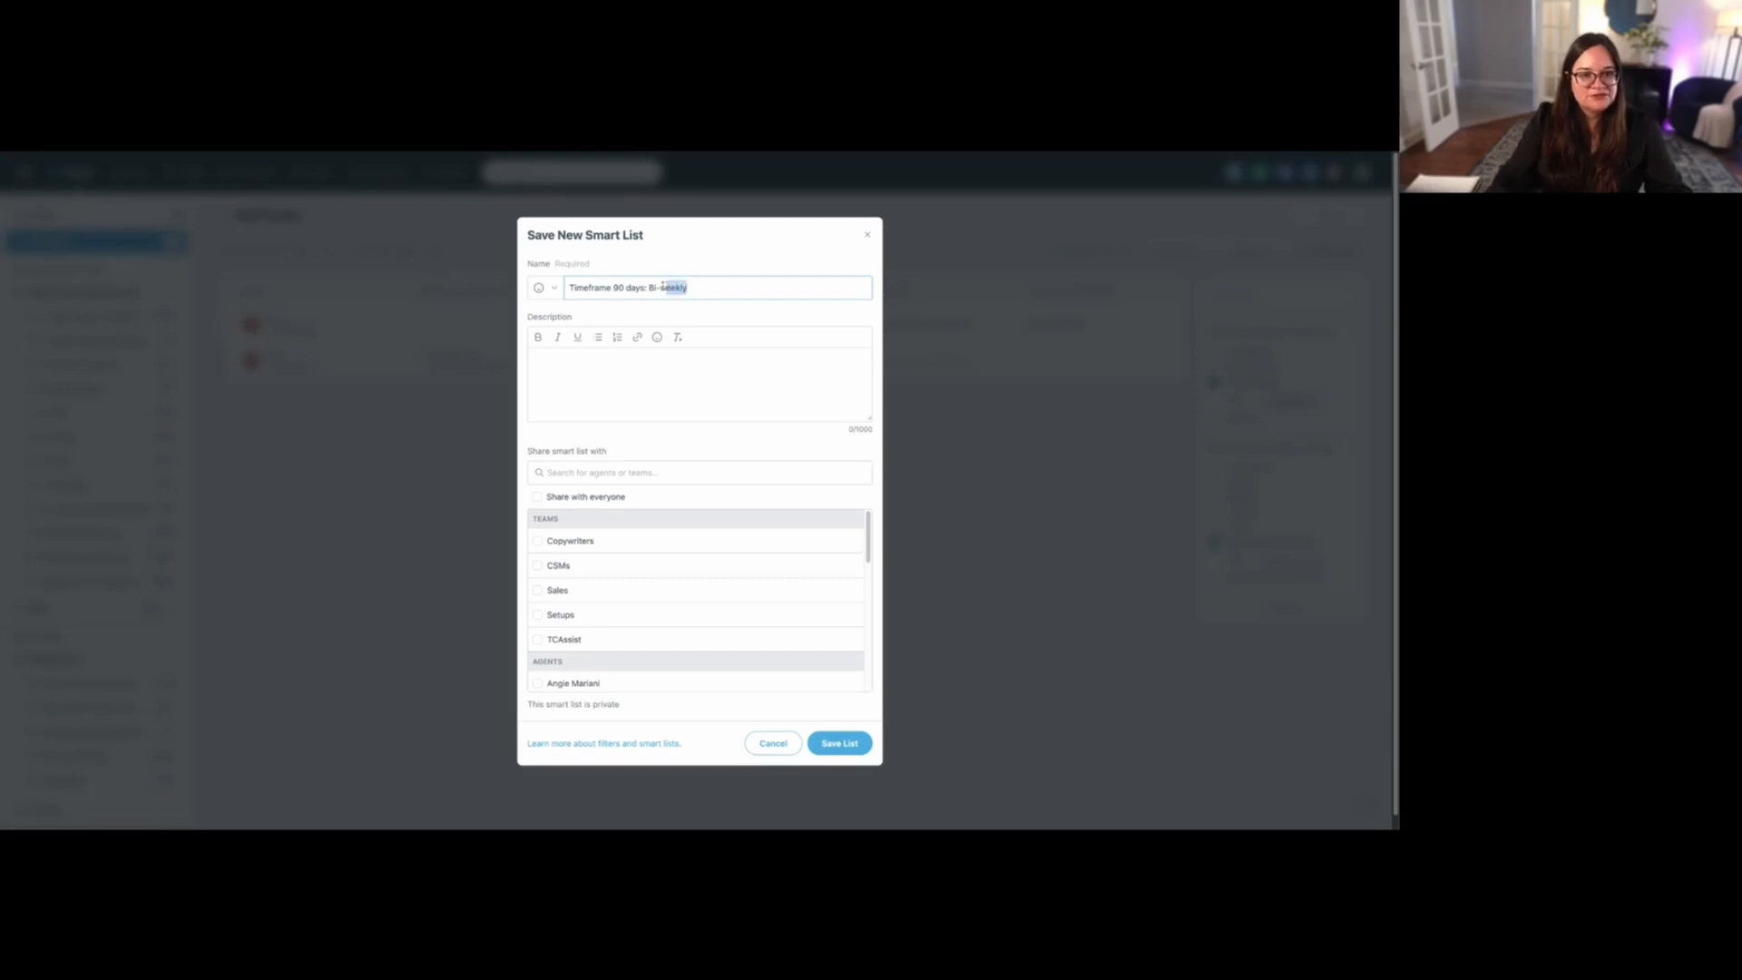
pyautogui.write('monthly')
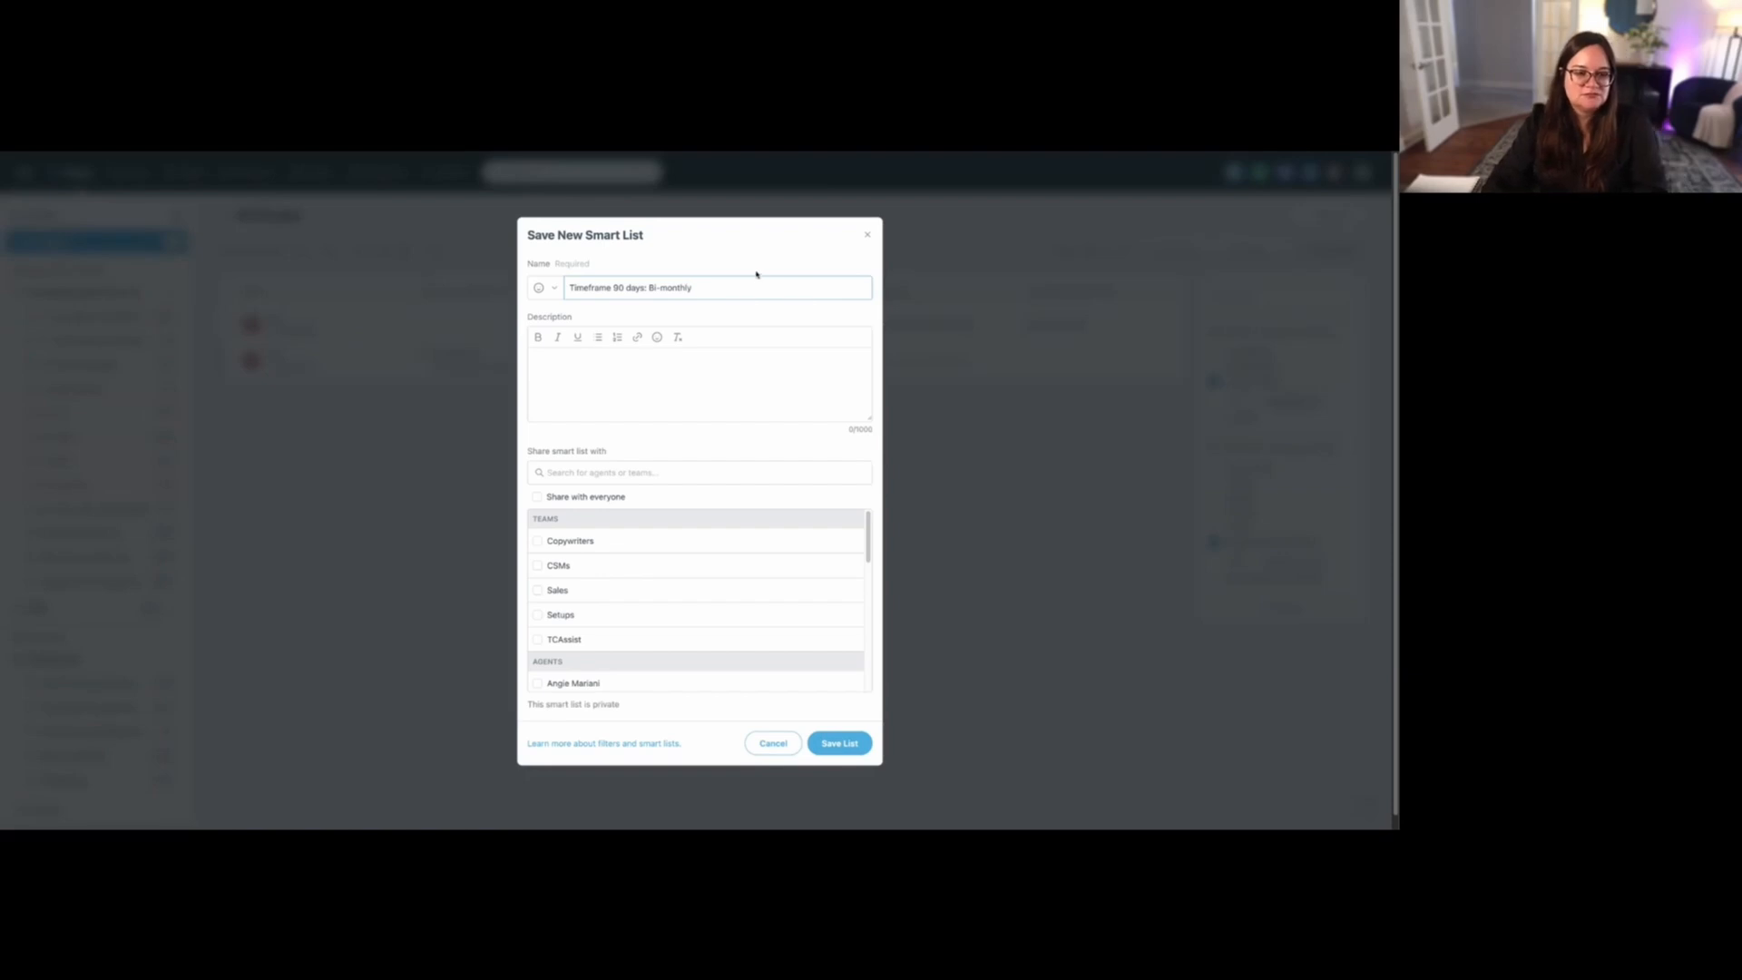
pyautogui.click(833, 742)
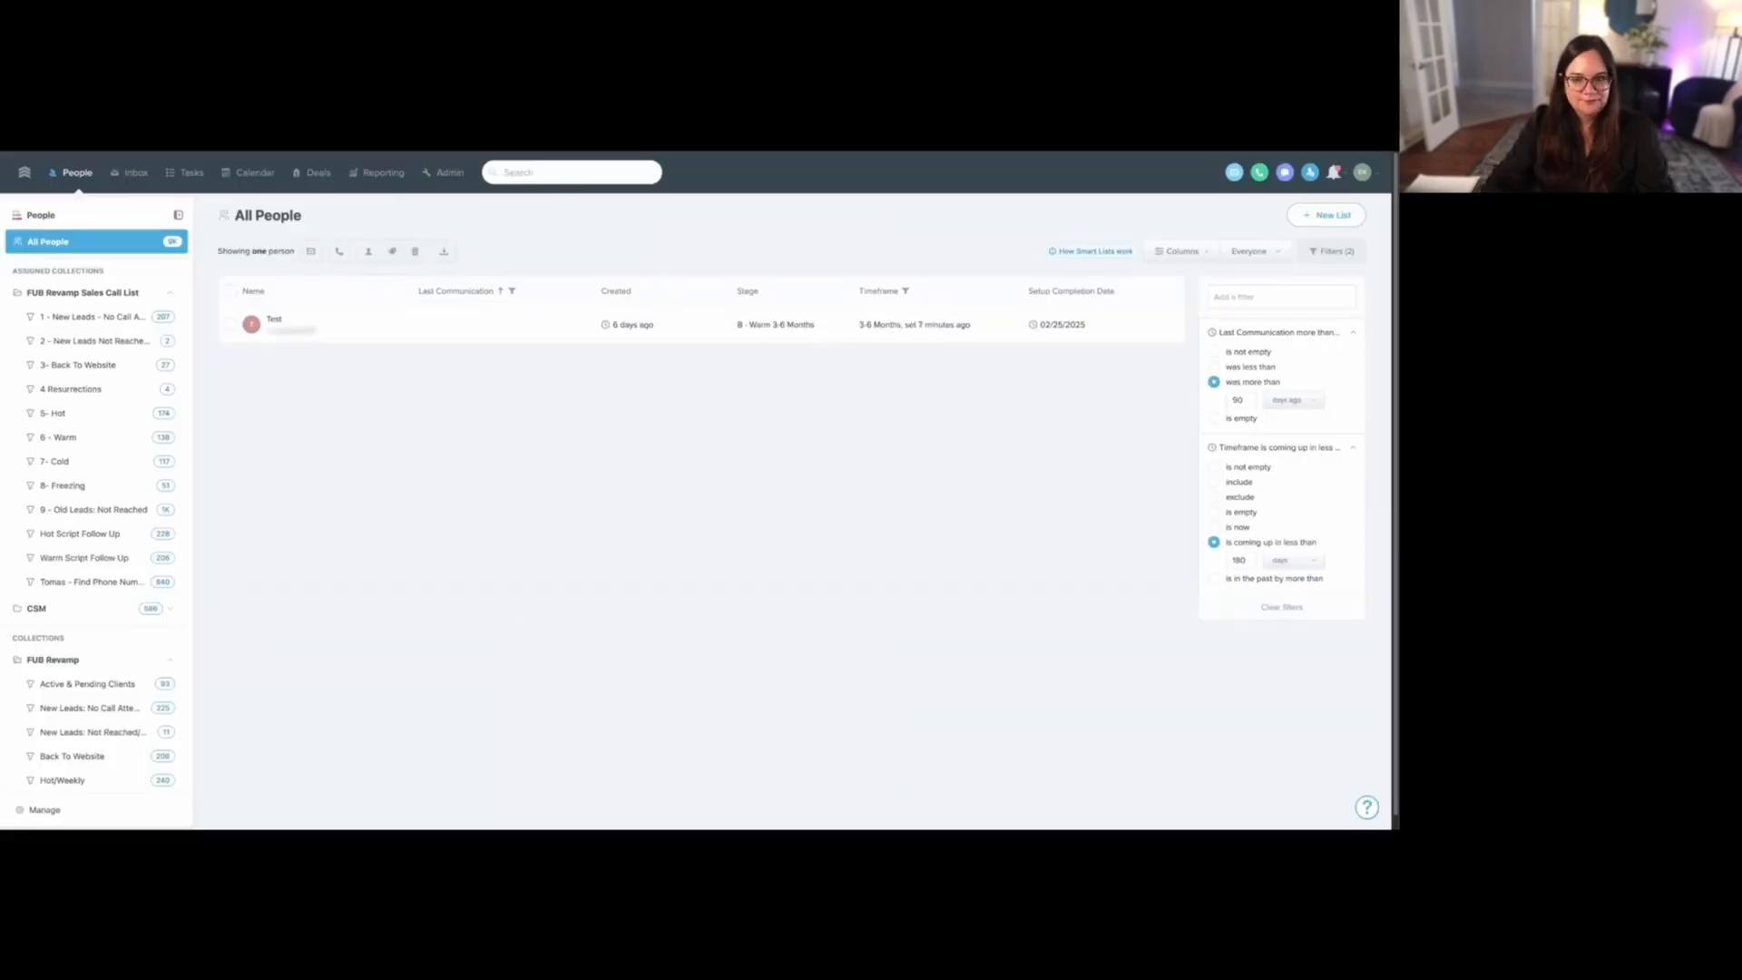
# - Set the timeframe filter to less than 180 days and last communication to more than 90 days ago, and save as "Timeframe 180 days: Quarterly"
pyautogui.doubleClick(1238, 560)
pyautogui.doubleClick(1231, 397)
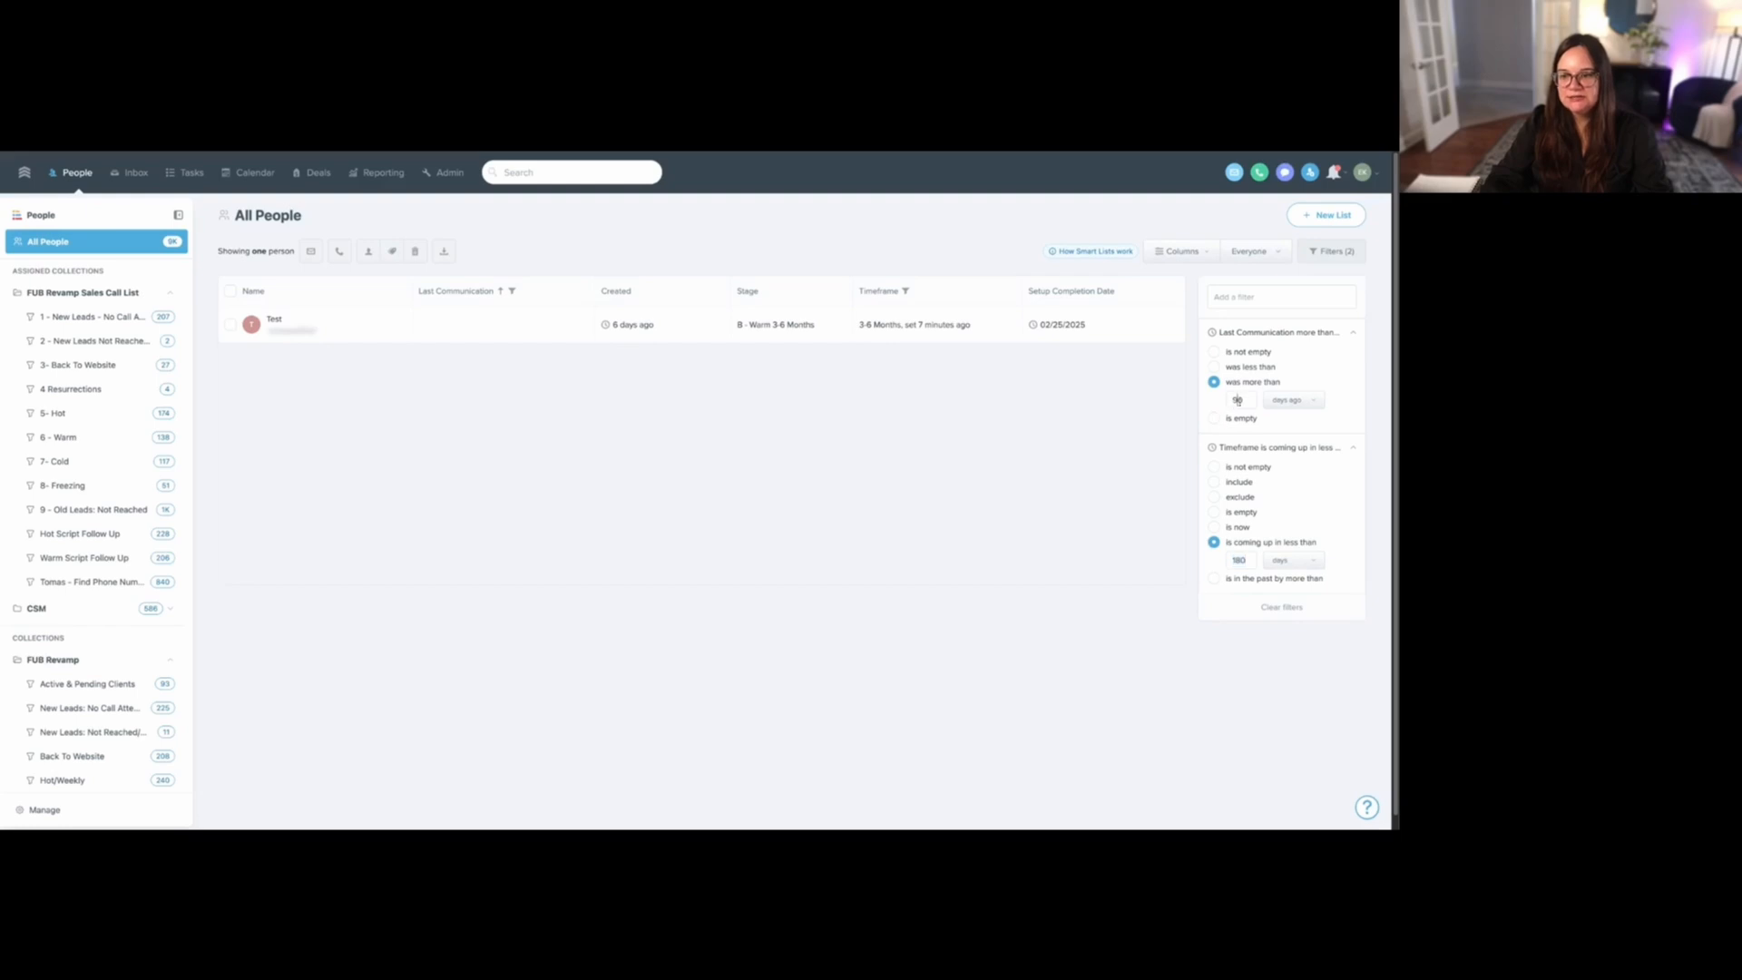
pyautogui.click(1326, 215)
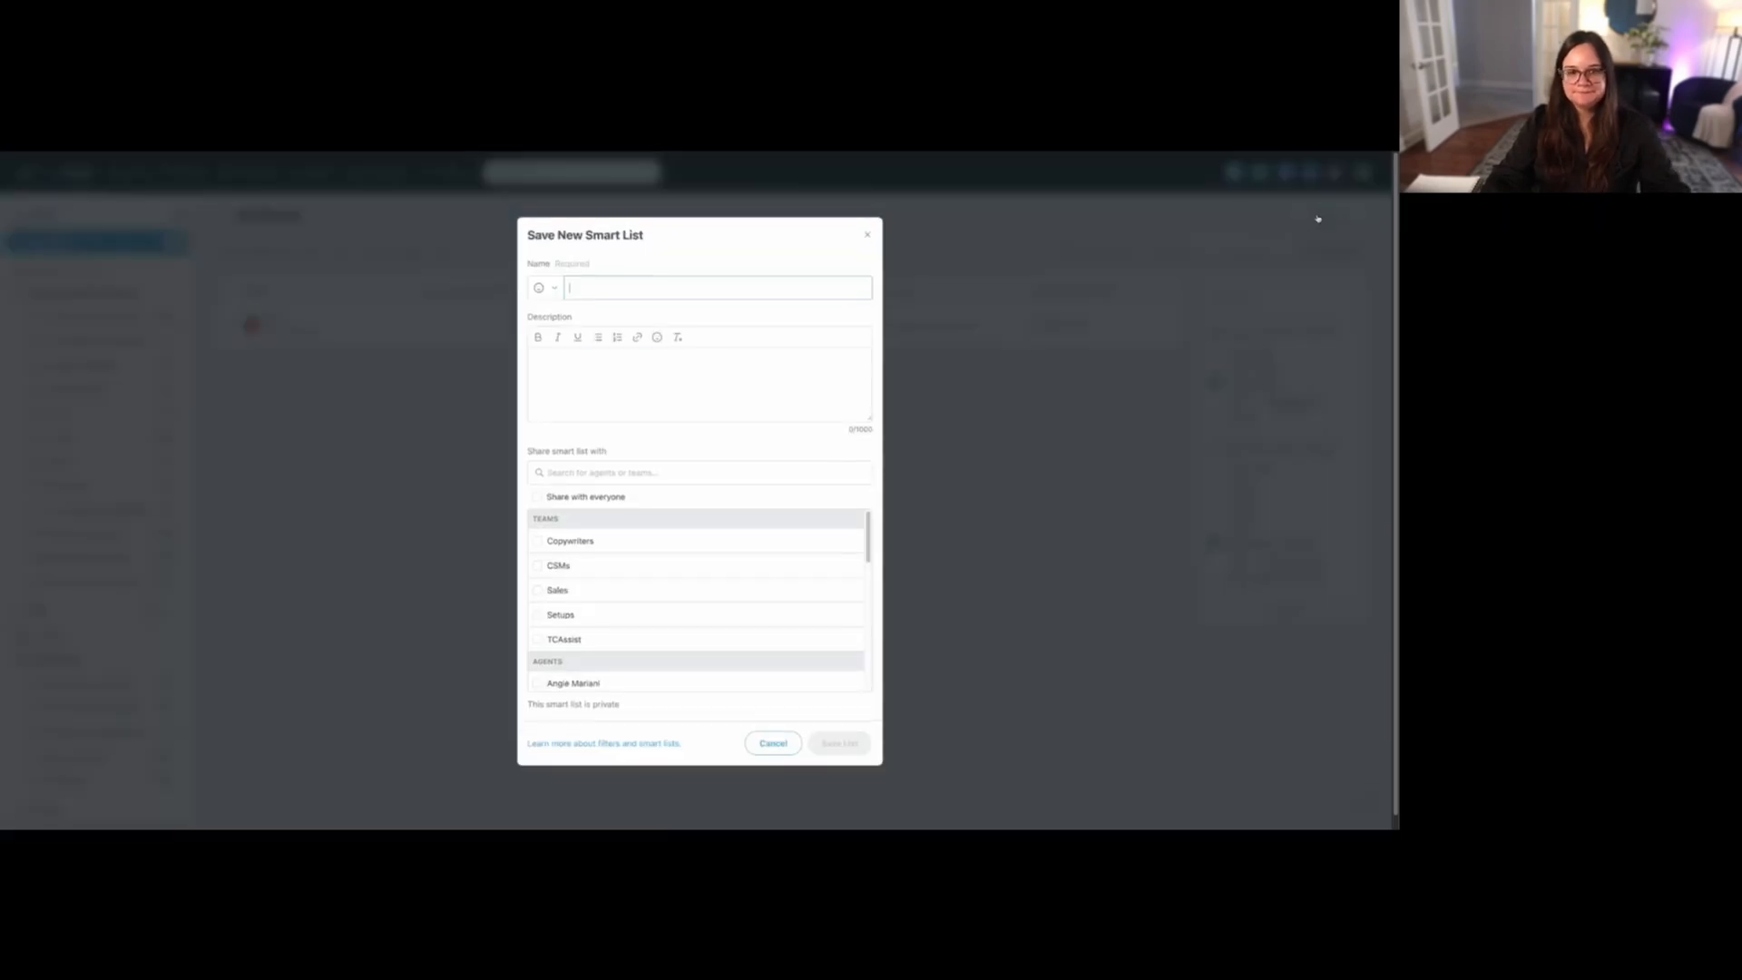
pyautogui.write('Timeframe ')
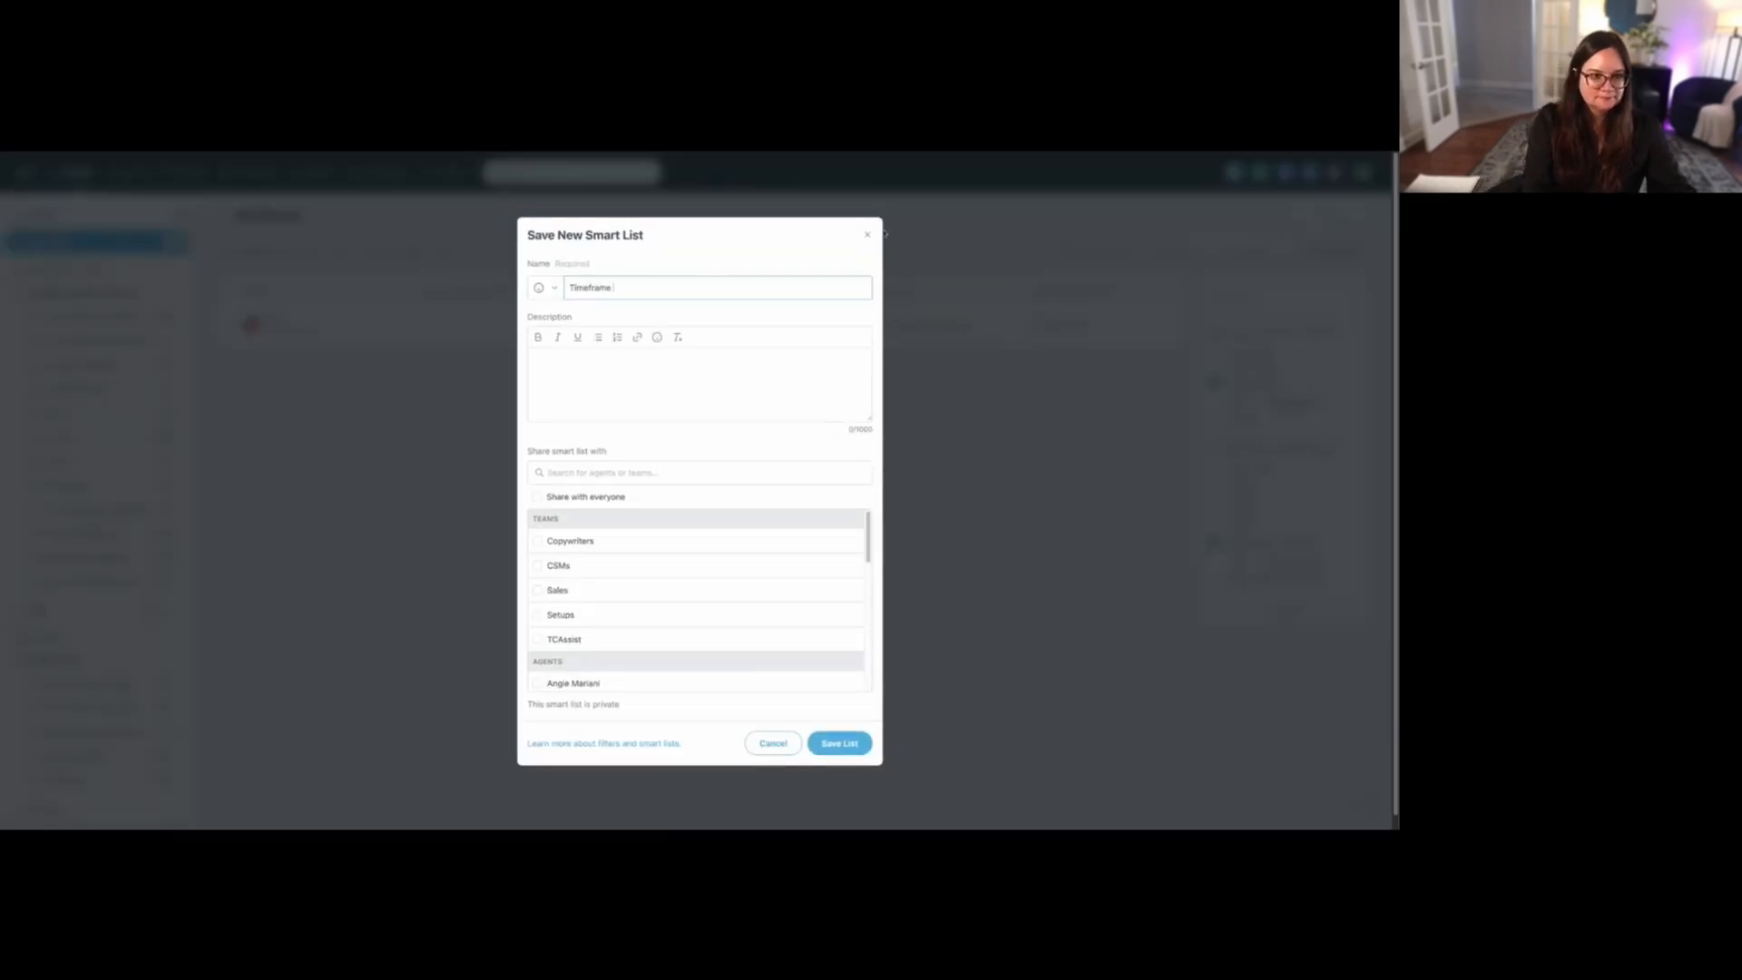
pyautogui.write('180 d')
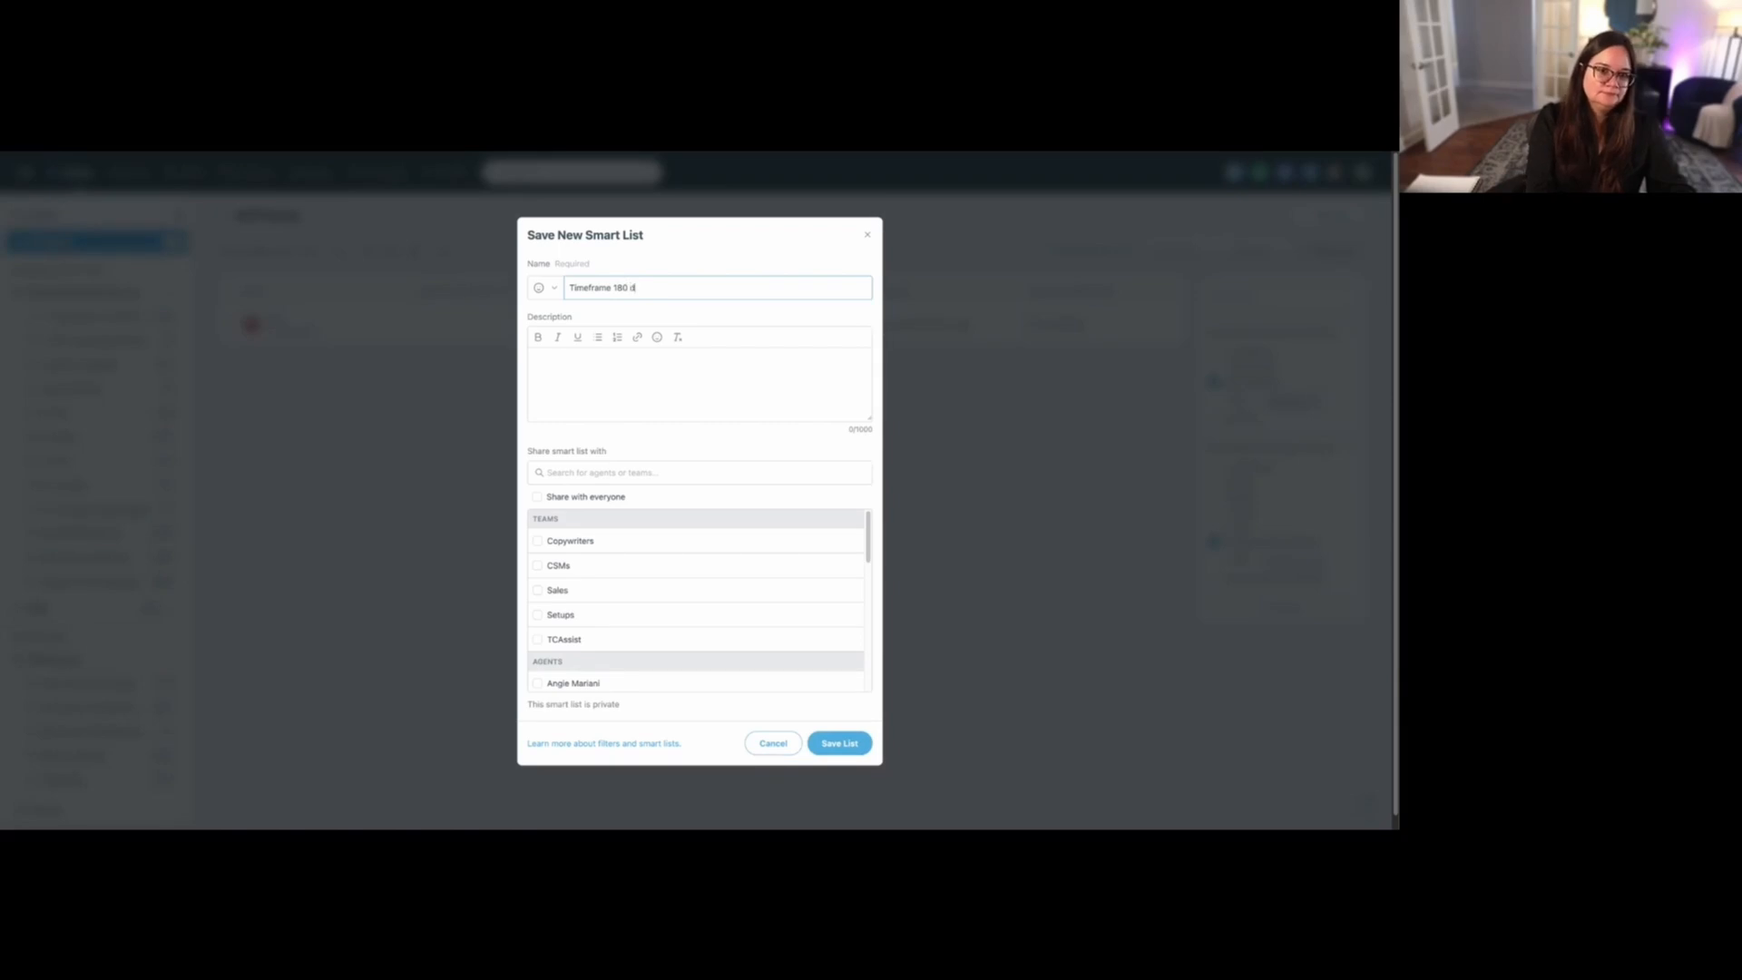
pyautogui.write('ays: Quarterly')
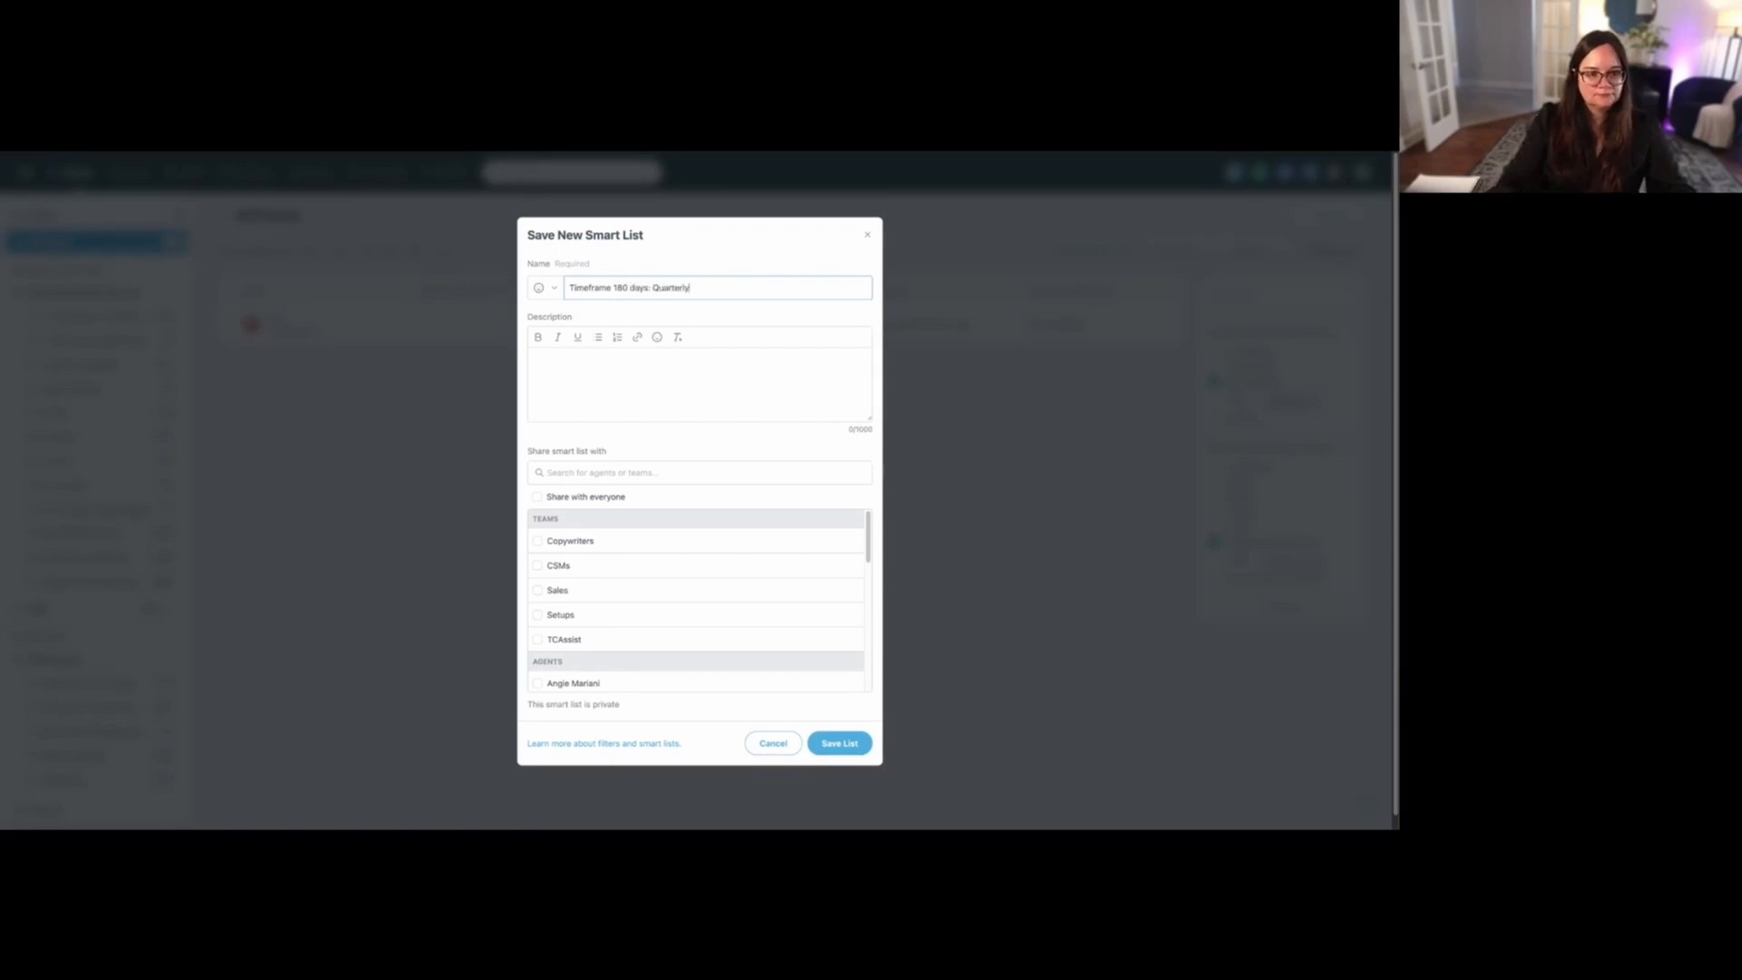
pyautogui.click(840, 743)
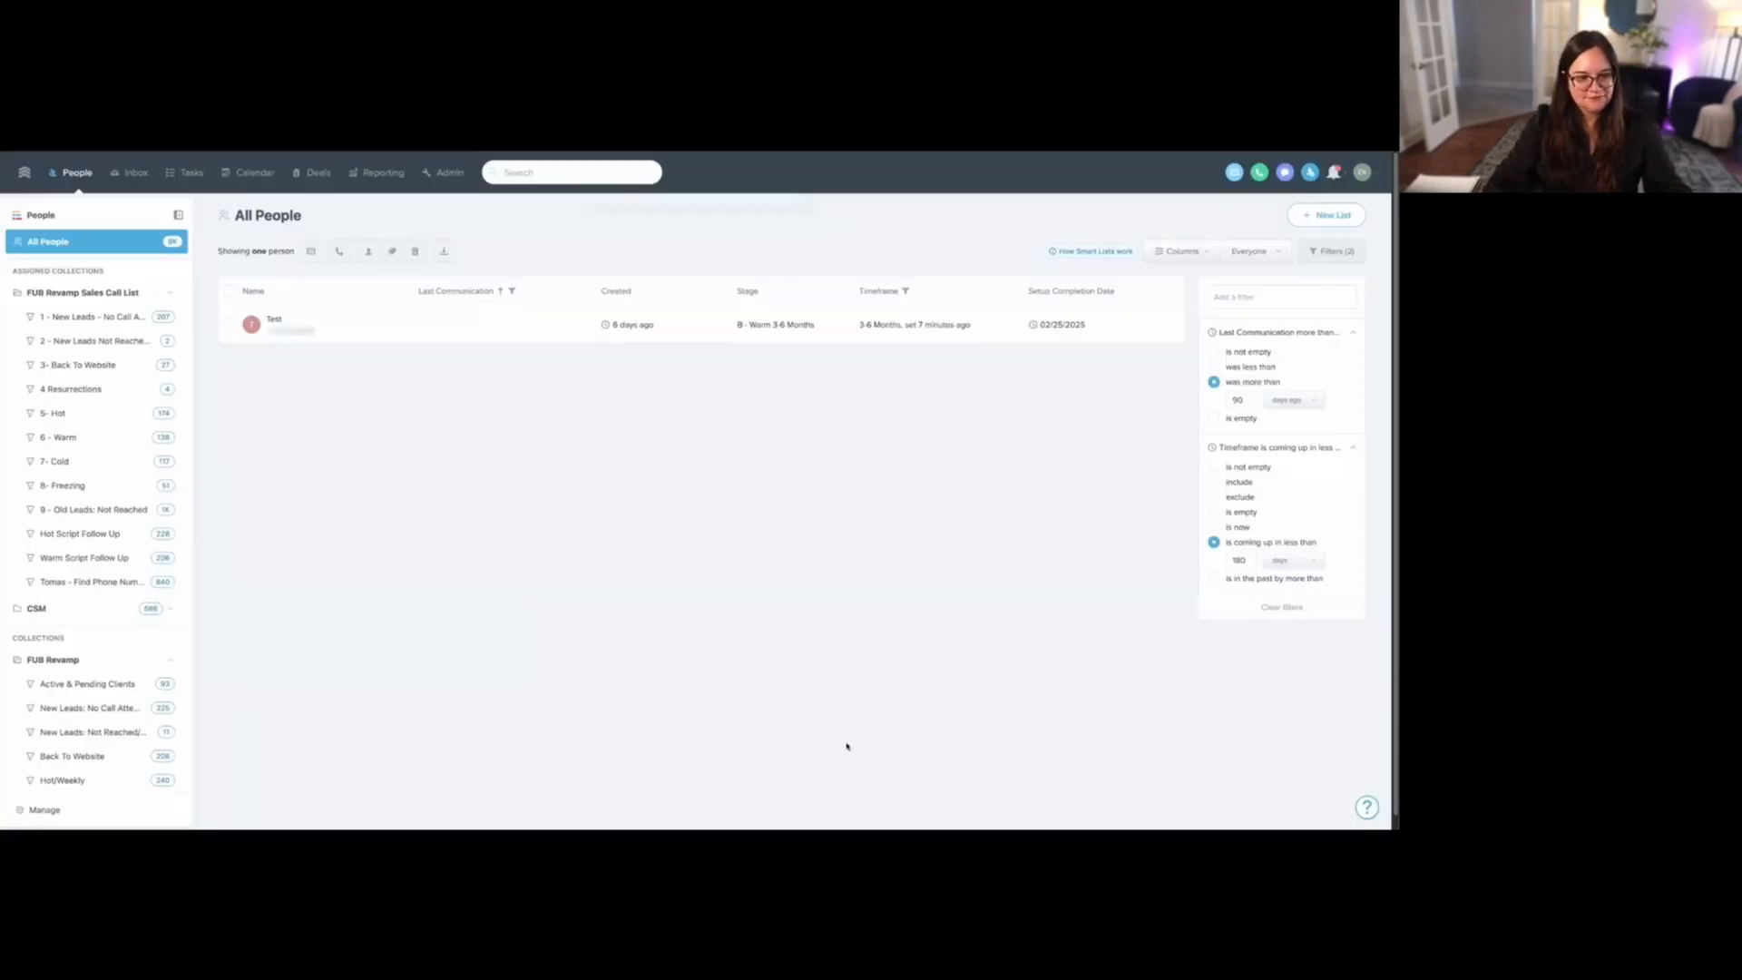
# - Move the "Timeframe Now: Weekly" smart list into the FUB Revamp Sales Call List collection
pyautogui.click(85, 729)
pyautogui.scroll(-1, 88, 714)
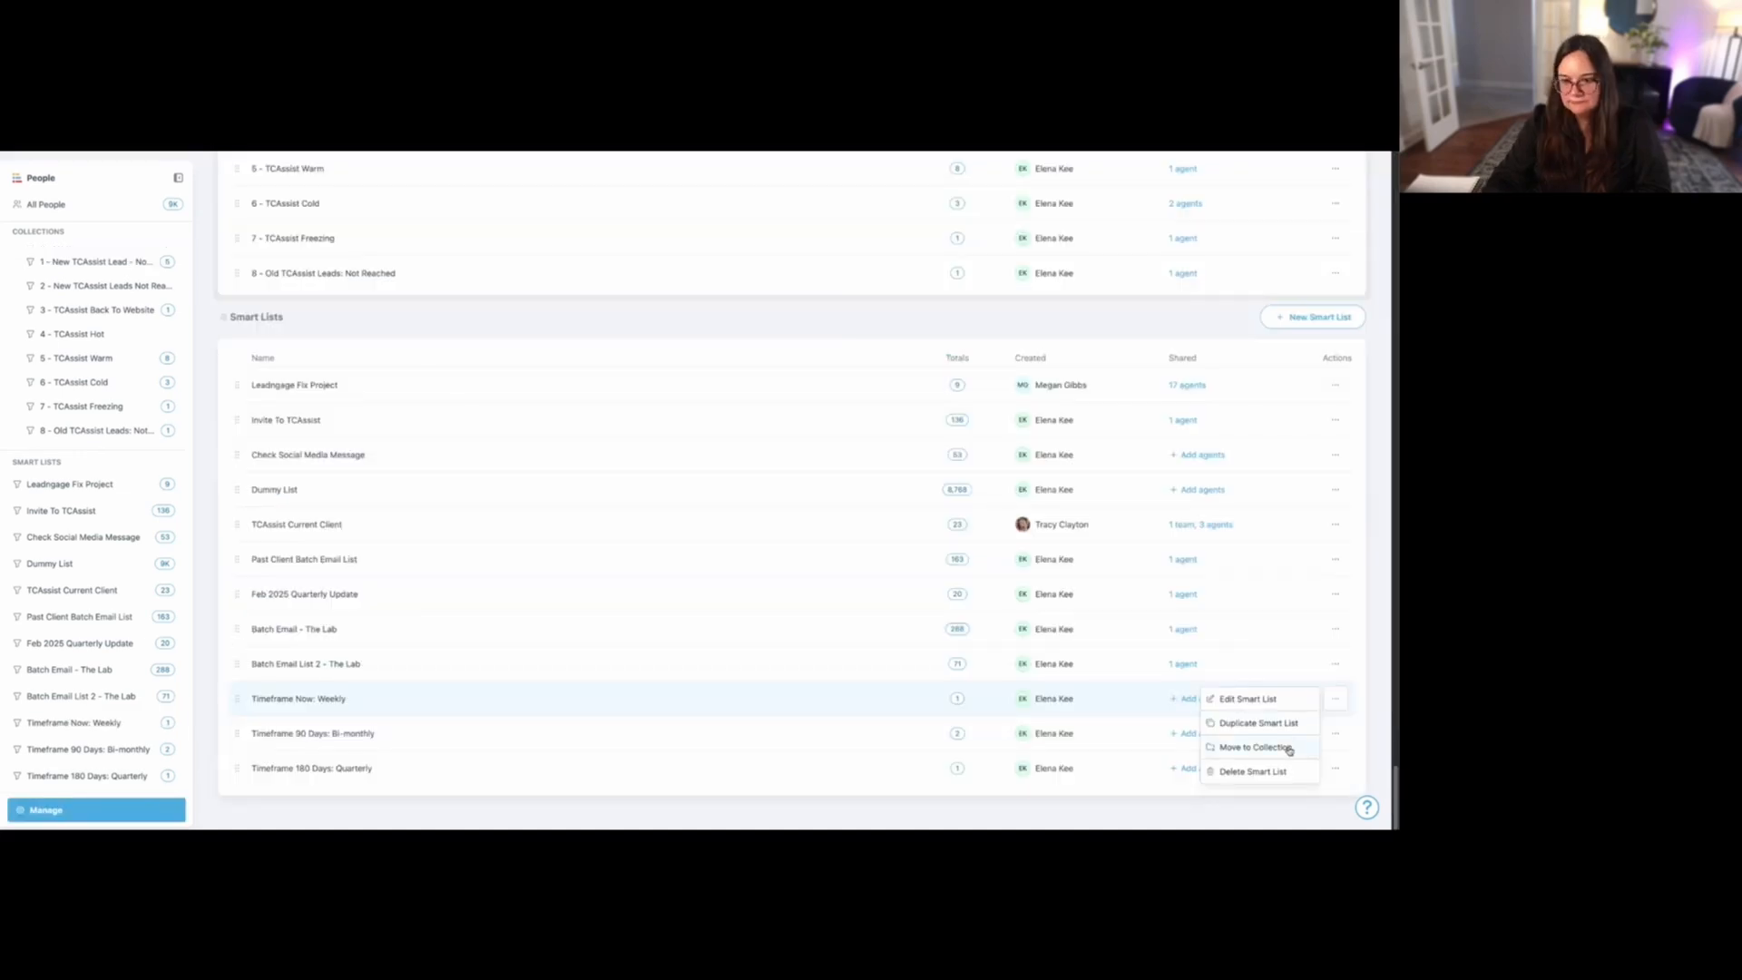
pyautogui.click(1283, 750)
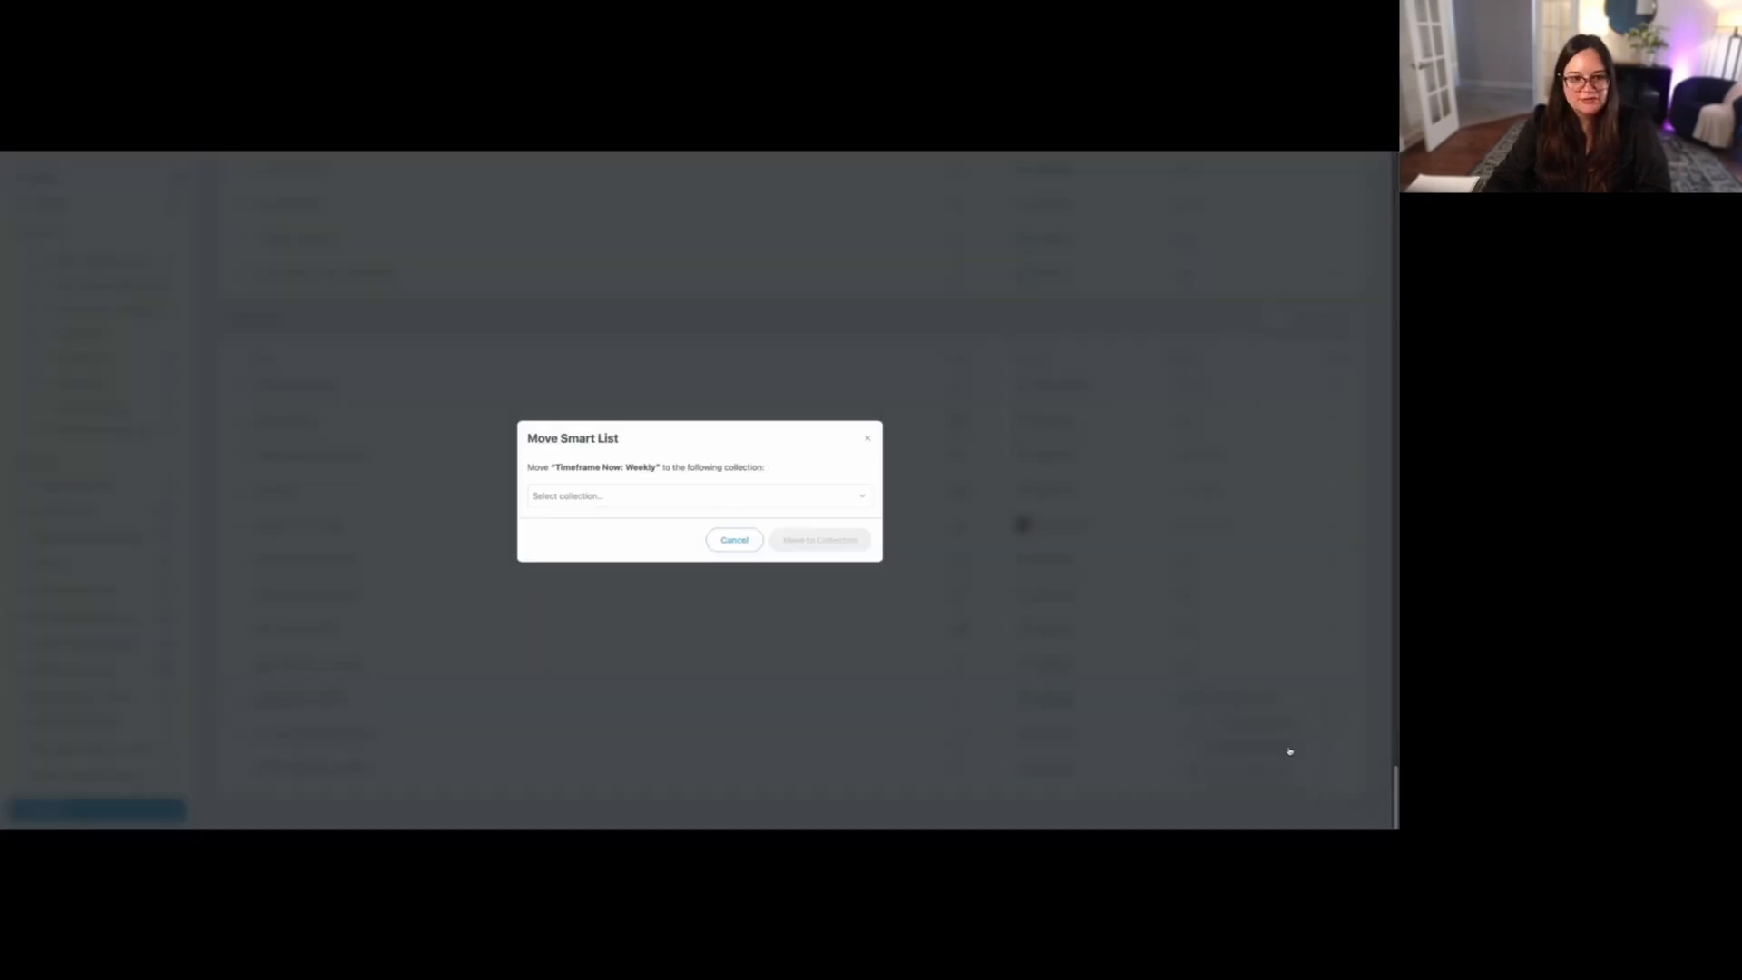
pyautogui.click(787, 498)
pyautogui.click(703, 568)
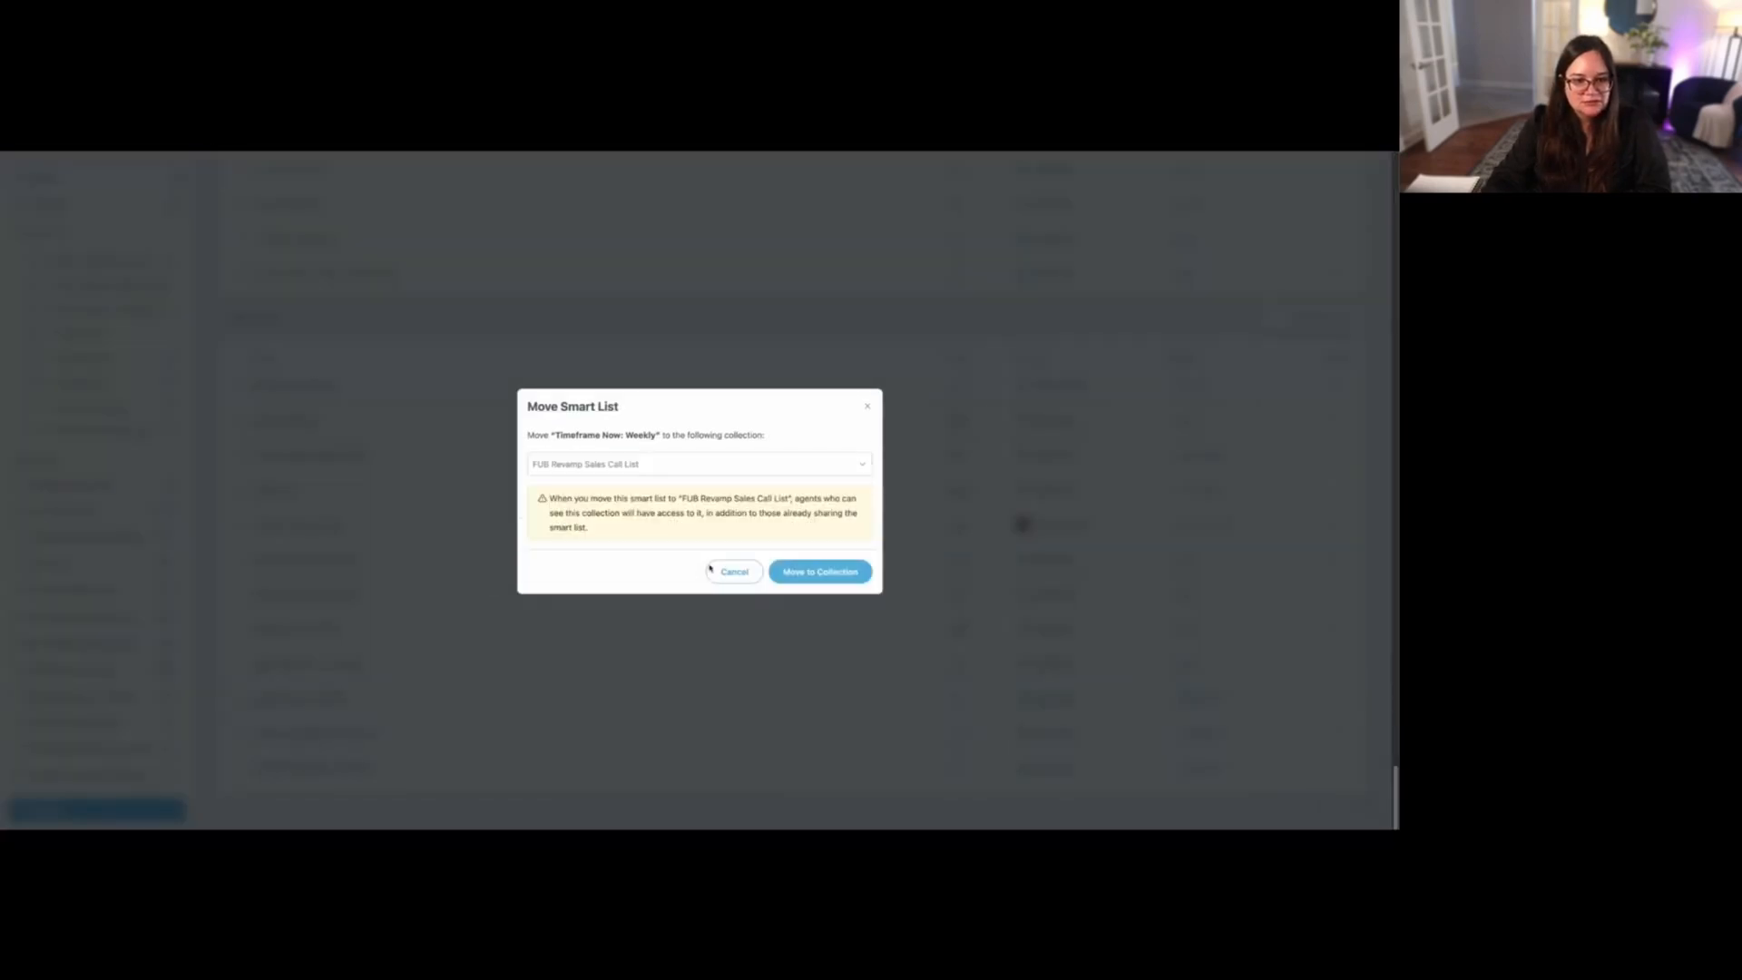
pyautogui.click(826, 573)
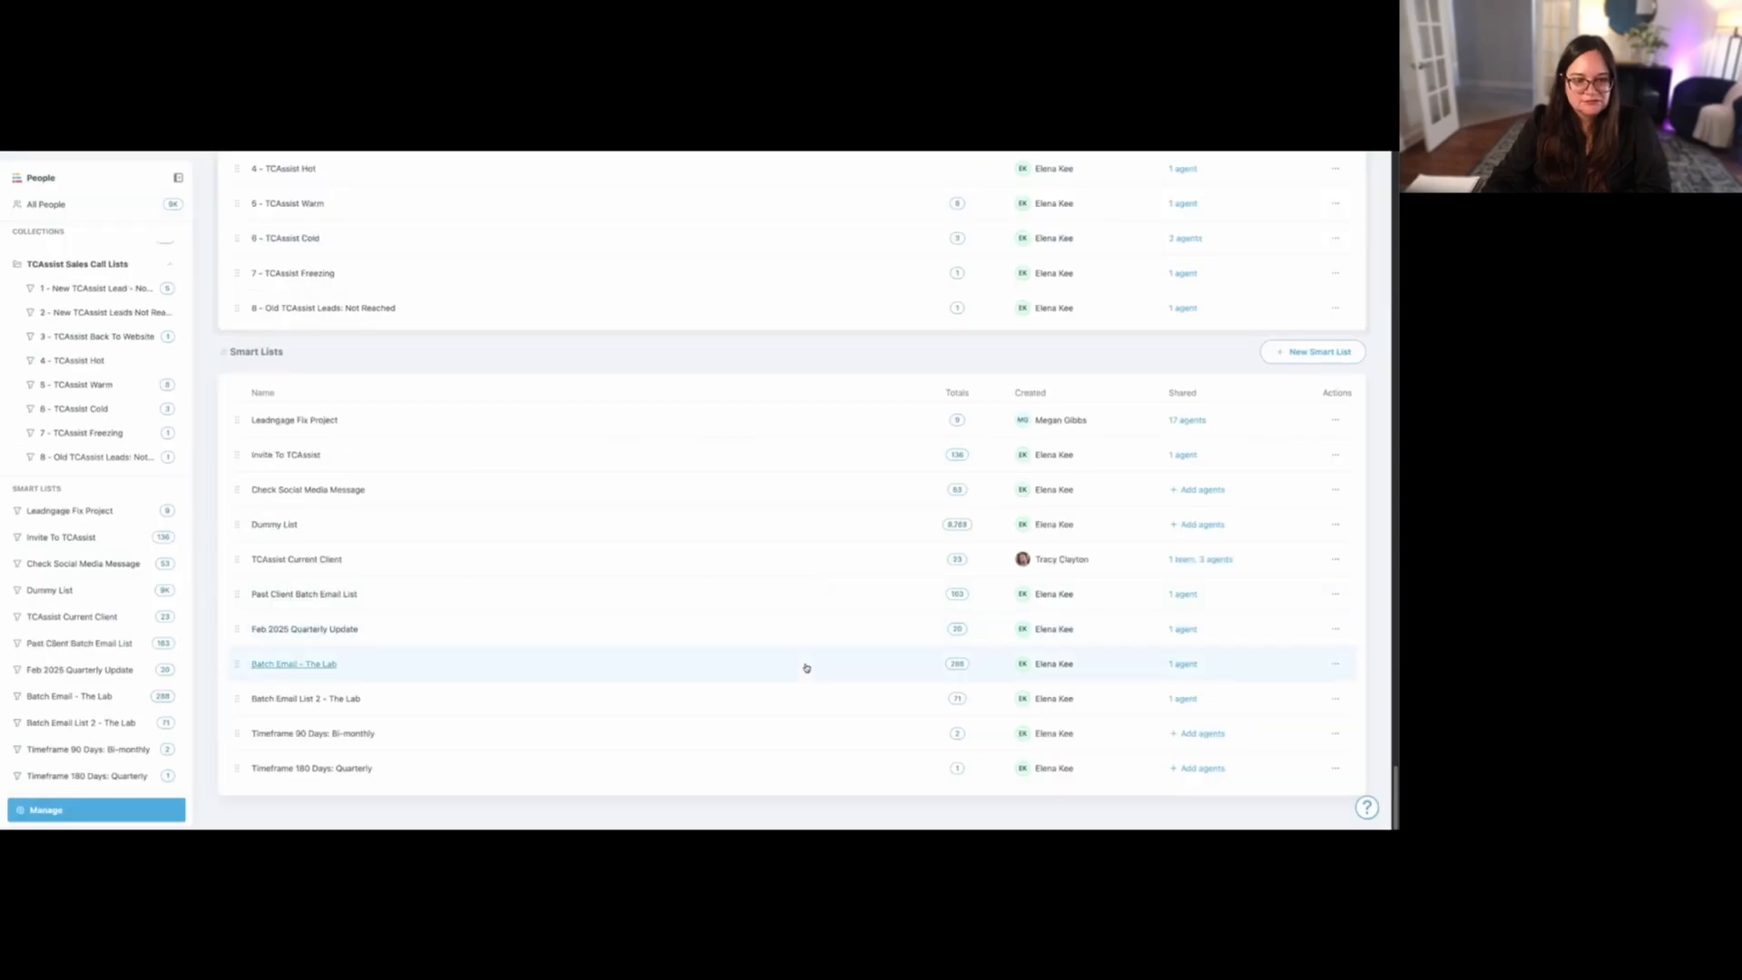
# - Move the "Timeframe 90 Days: Bi-monthly" smart list into the FUB Revamp Sales Call List collection
pyautogui.click(1337, 735)
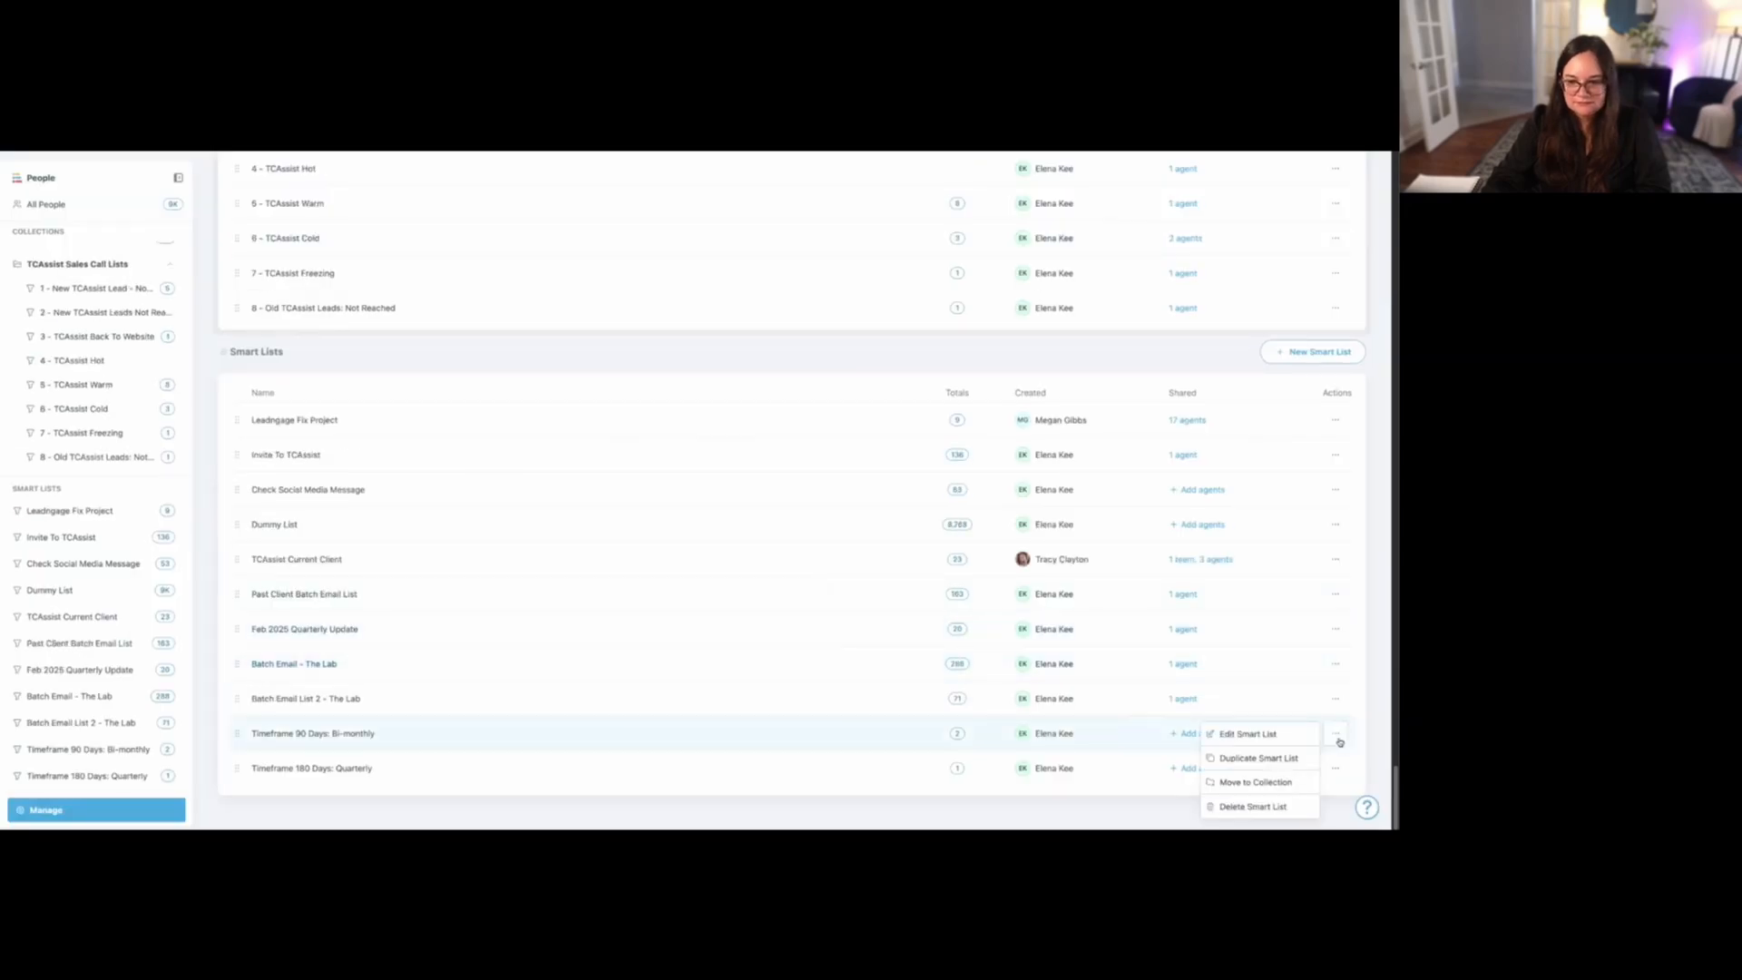
pyautogui.click(1279, 784)
pyautogui.click(777, 508)
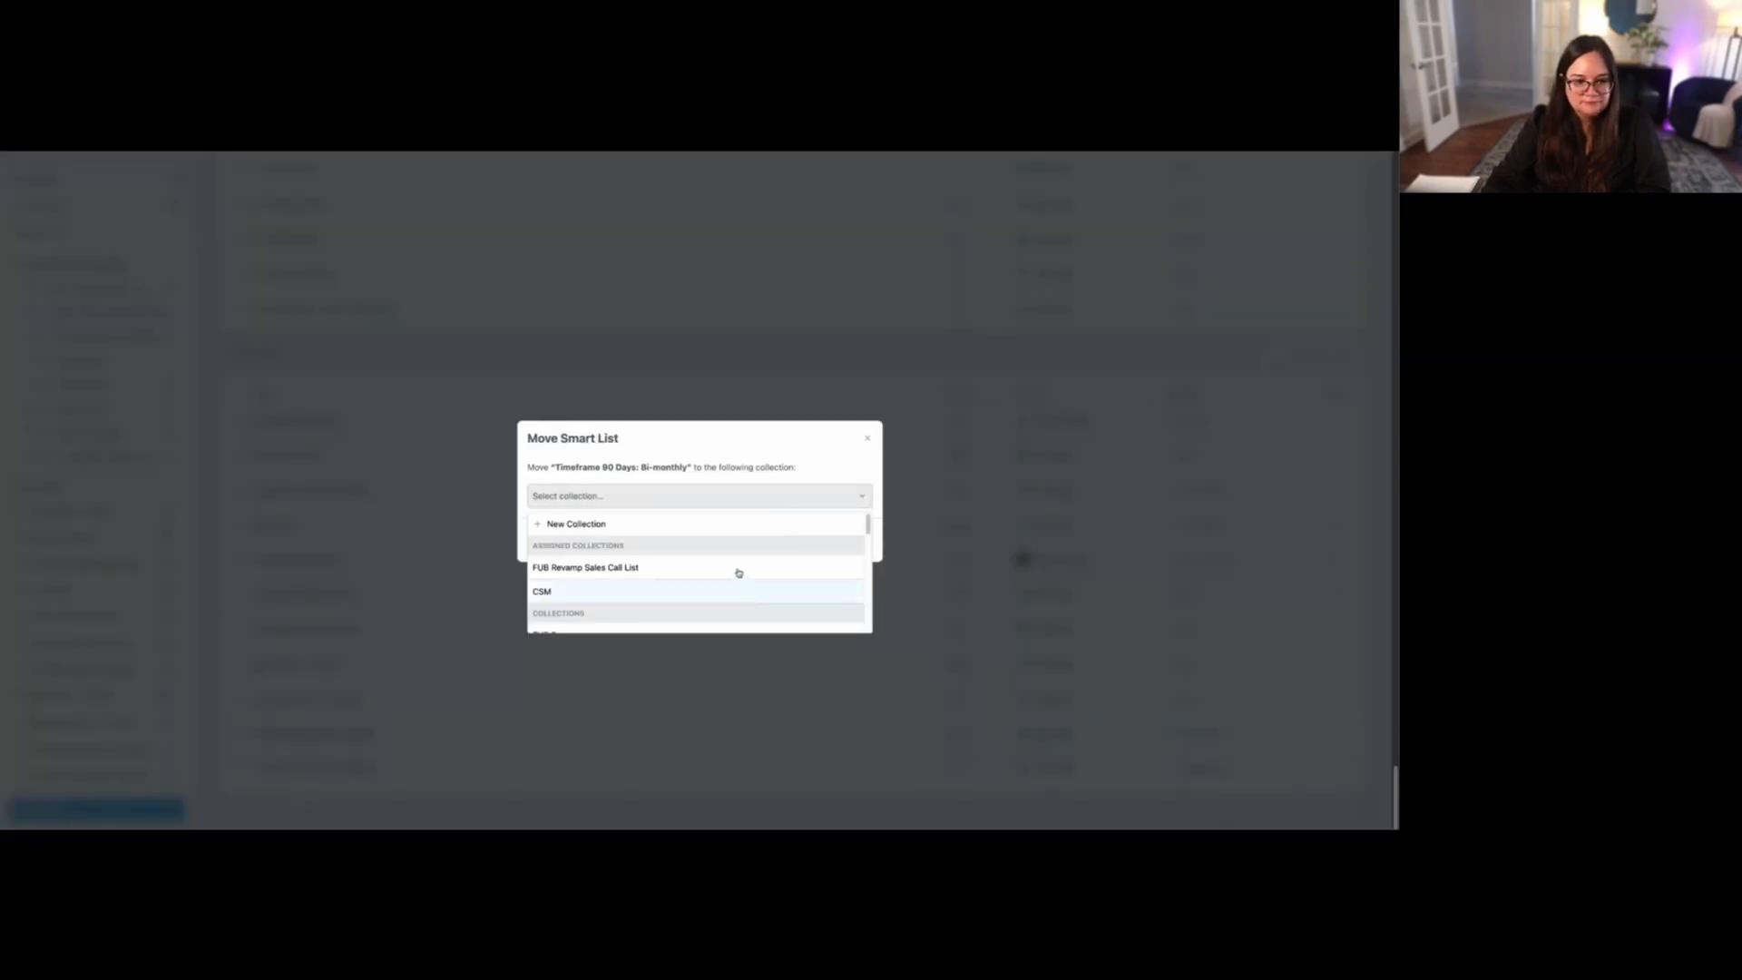
pyautogui.click(739, 570)
pyautogui.click(814, 572)
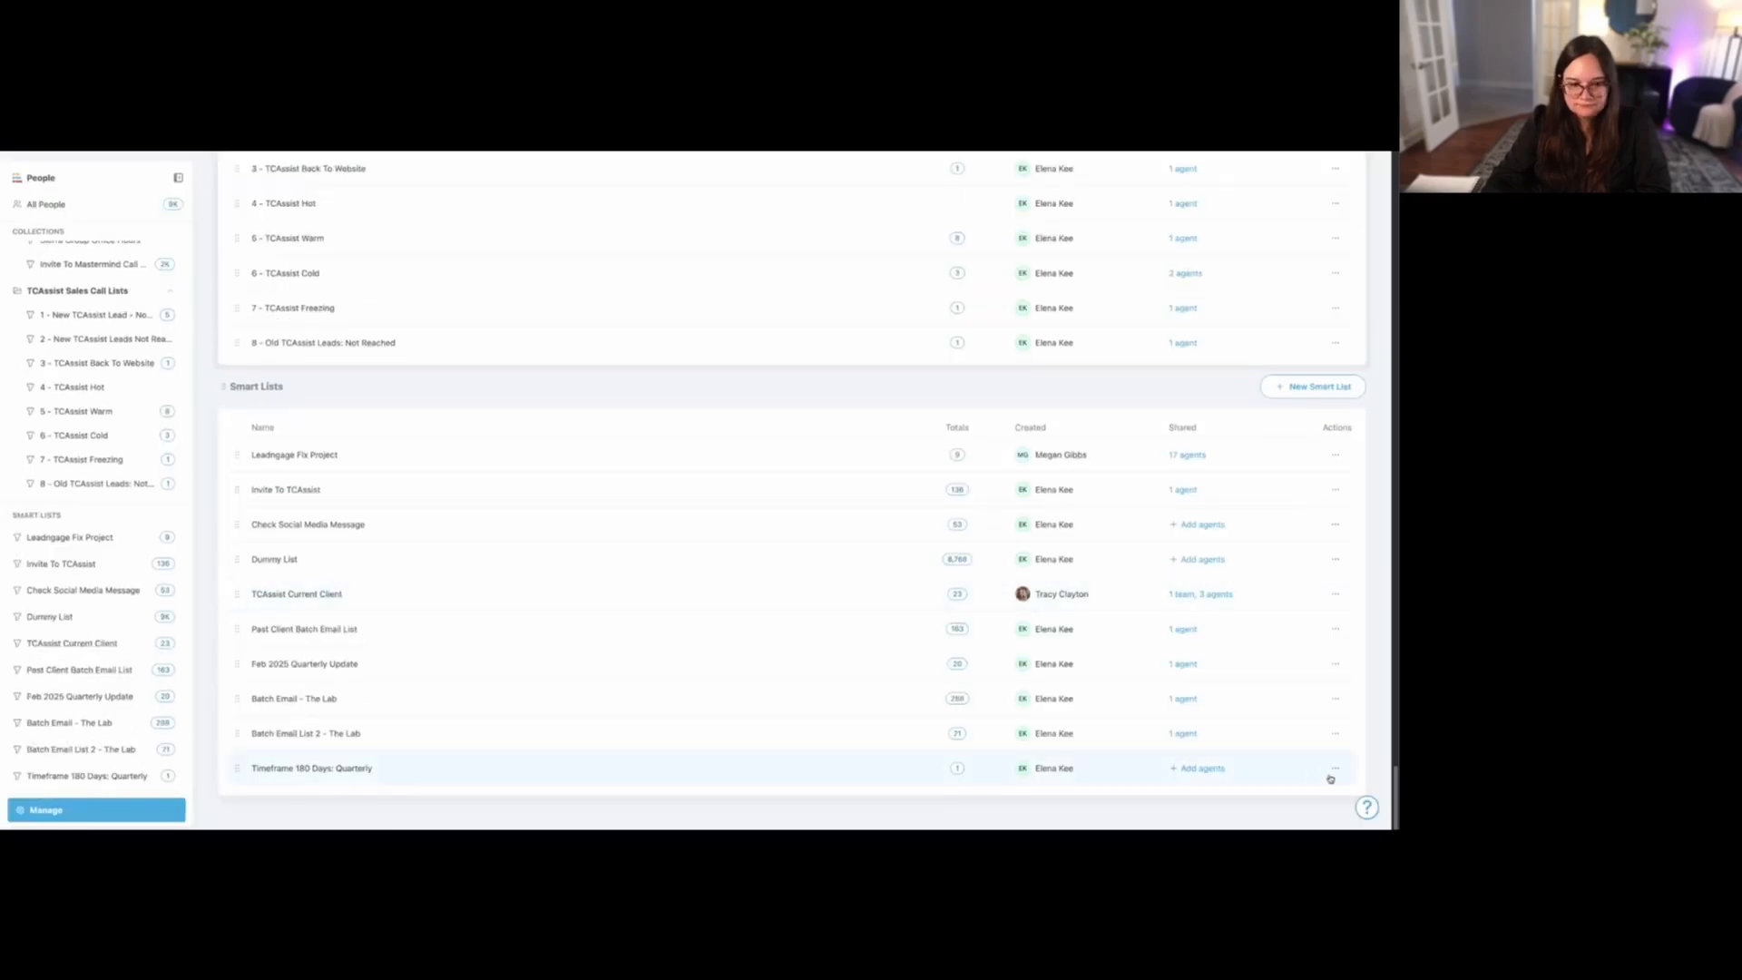
# - Move the "Timeframe 180 Days: Quarterly" smart list into the FUB Revamp Sales Call List collection
pyautogui.click(1331, 771)
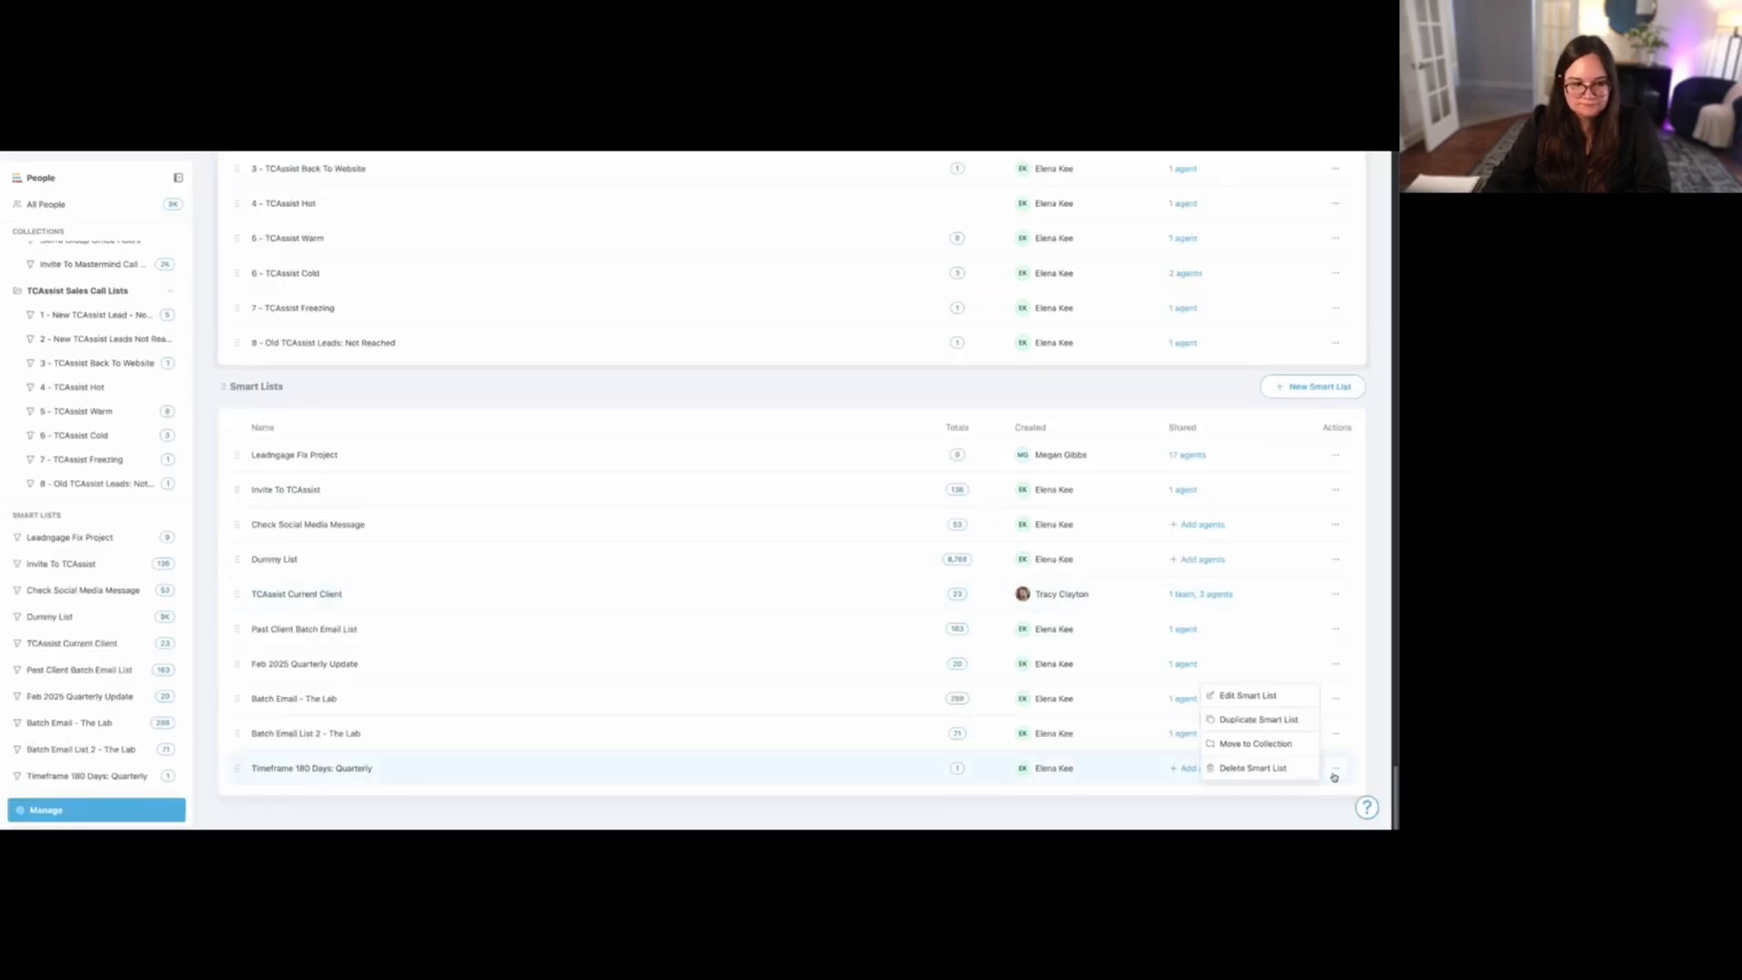
pyautogui.click(1260, 744)
pyautogui.click(778, 499)
pyautogui.click(704, 566)
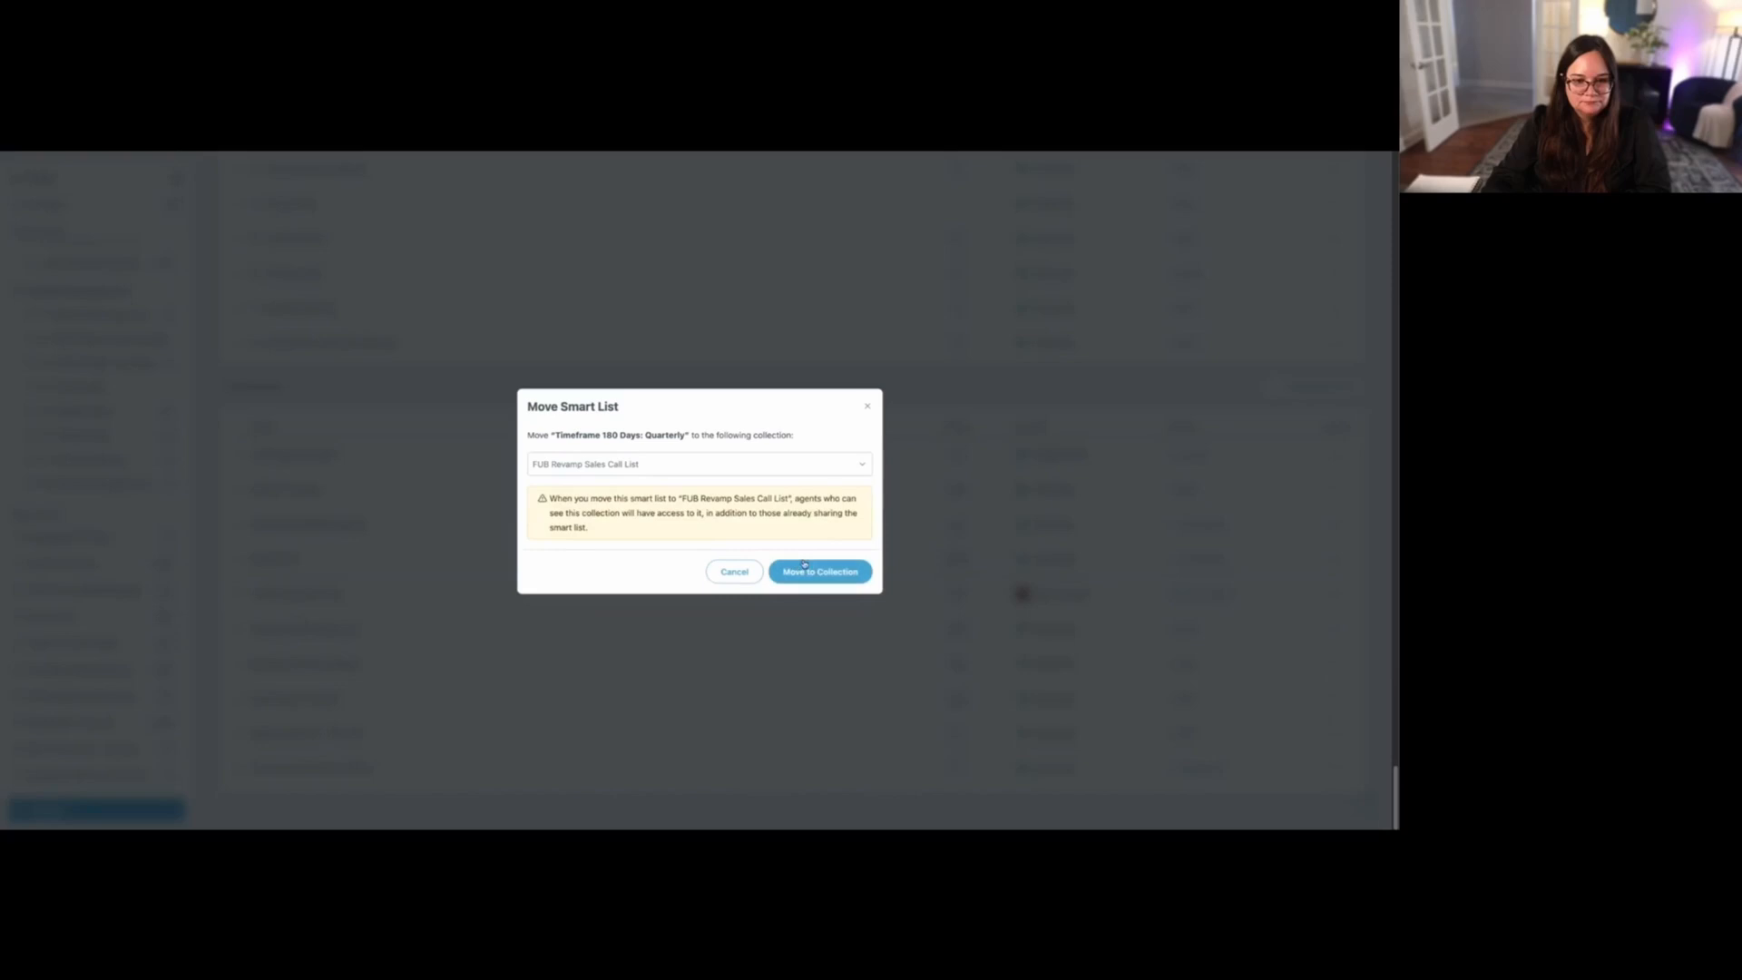
pyautogui.click(821, 573)
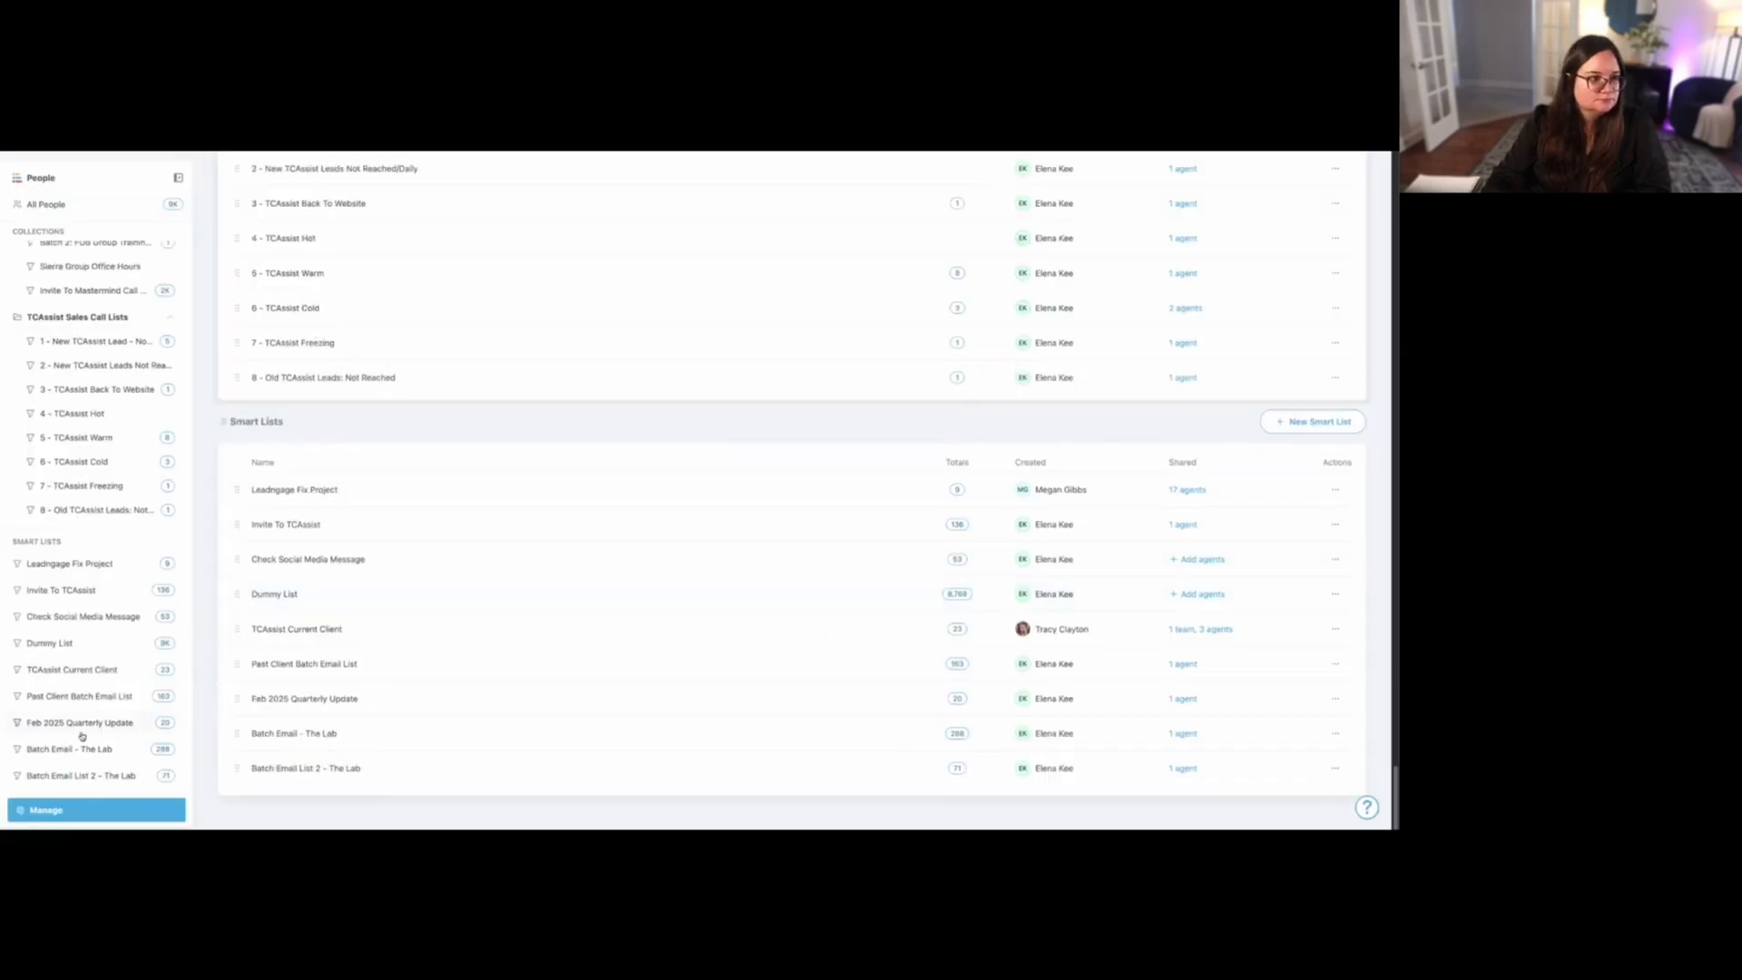
# - Review the contacts in the weekly, bi-monthly and quarterly timeframe lists within the FUB Revamp Sales Call List collection
pyautogui.scroll(10, 85, 731)
pyautogui.scroll(15, 84, 736)
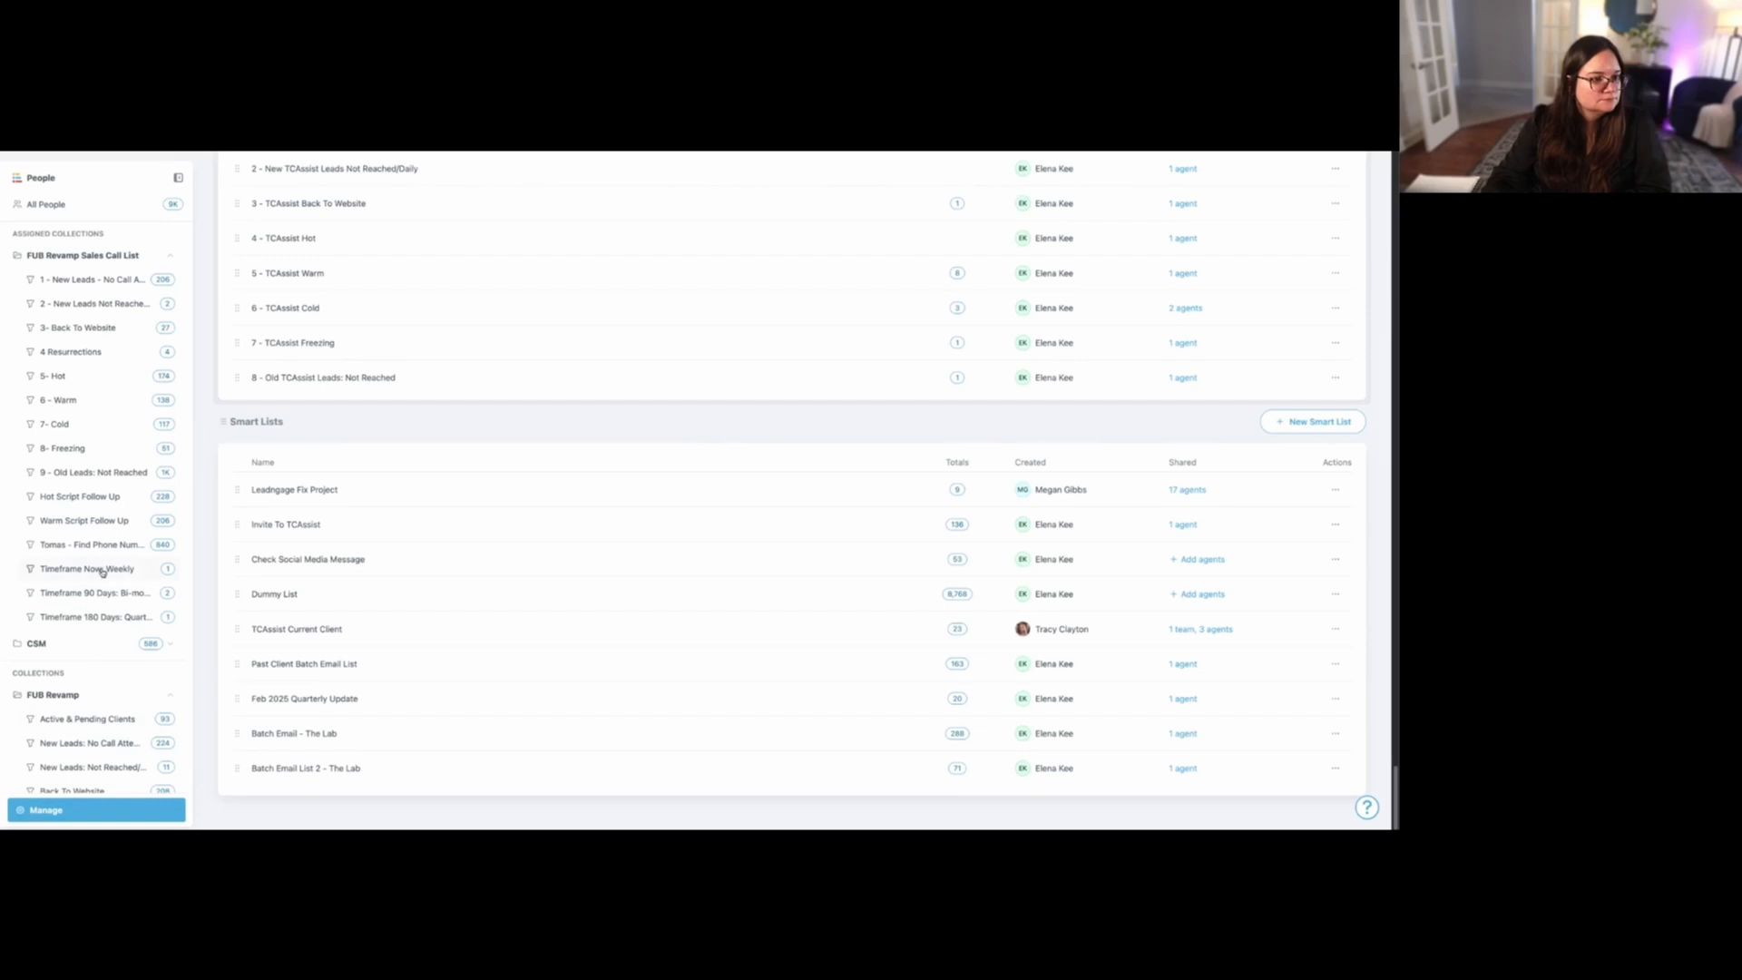
pyautogui.click(103, 569)
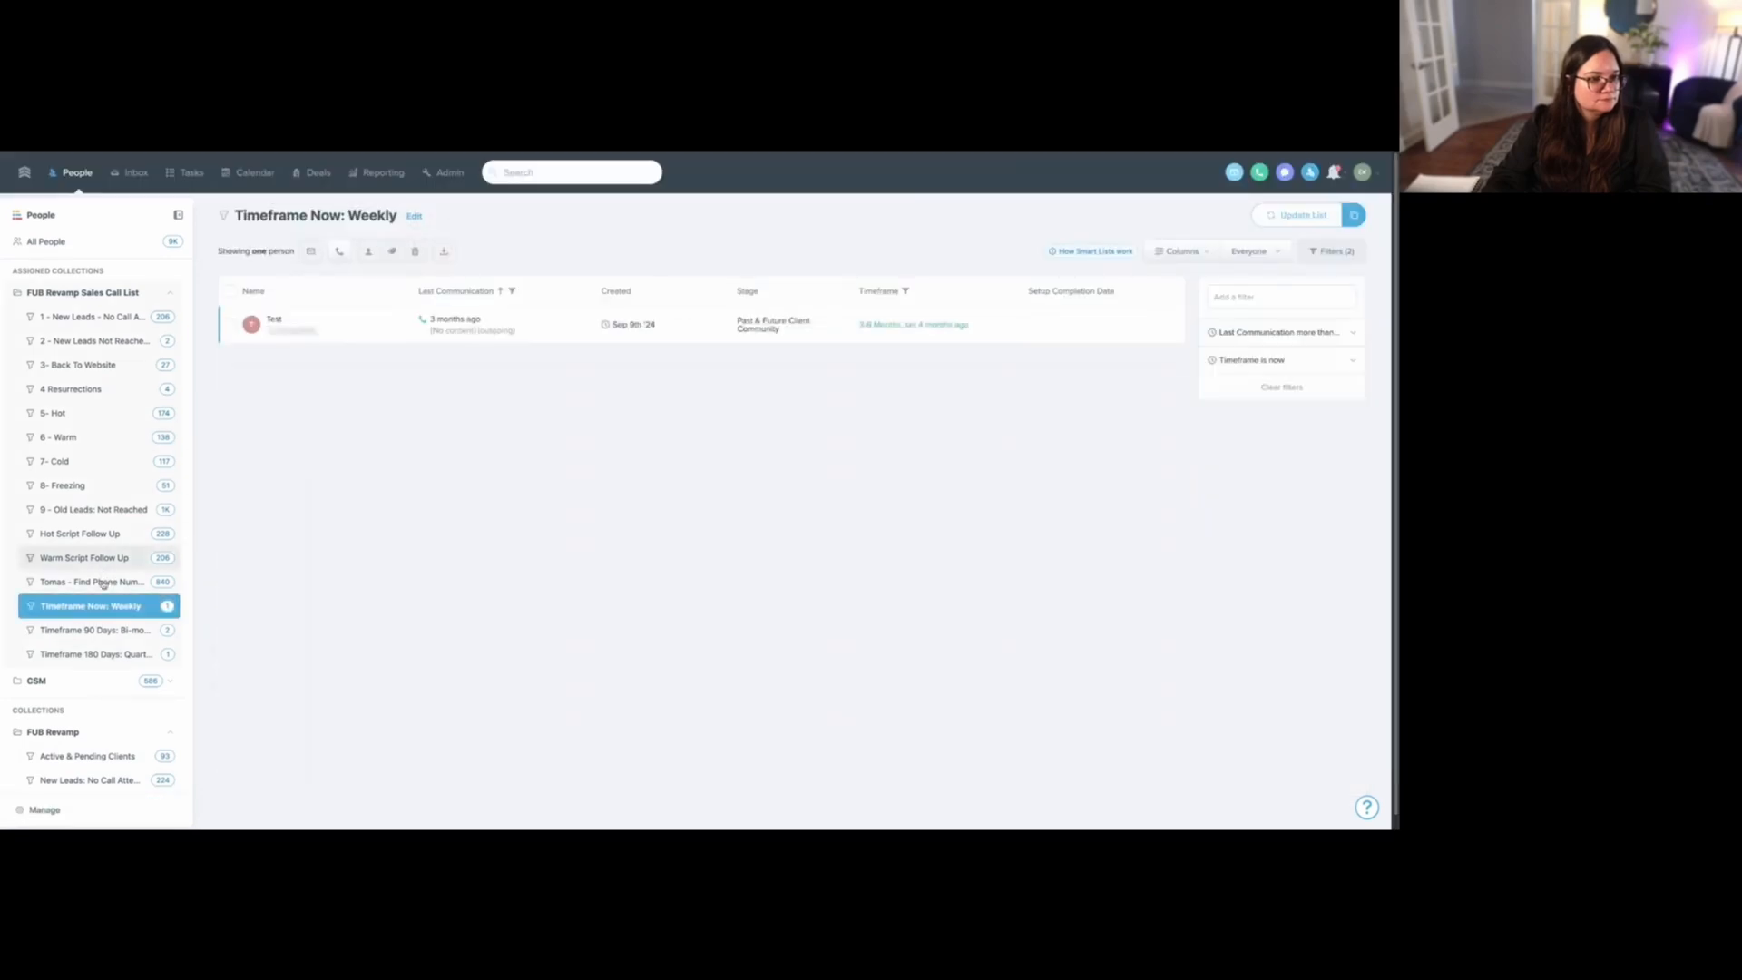
pyautogui.click(83, 630)
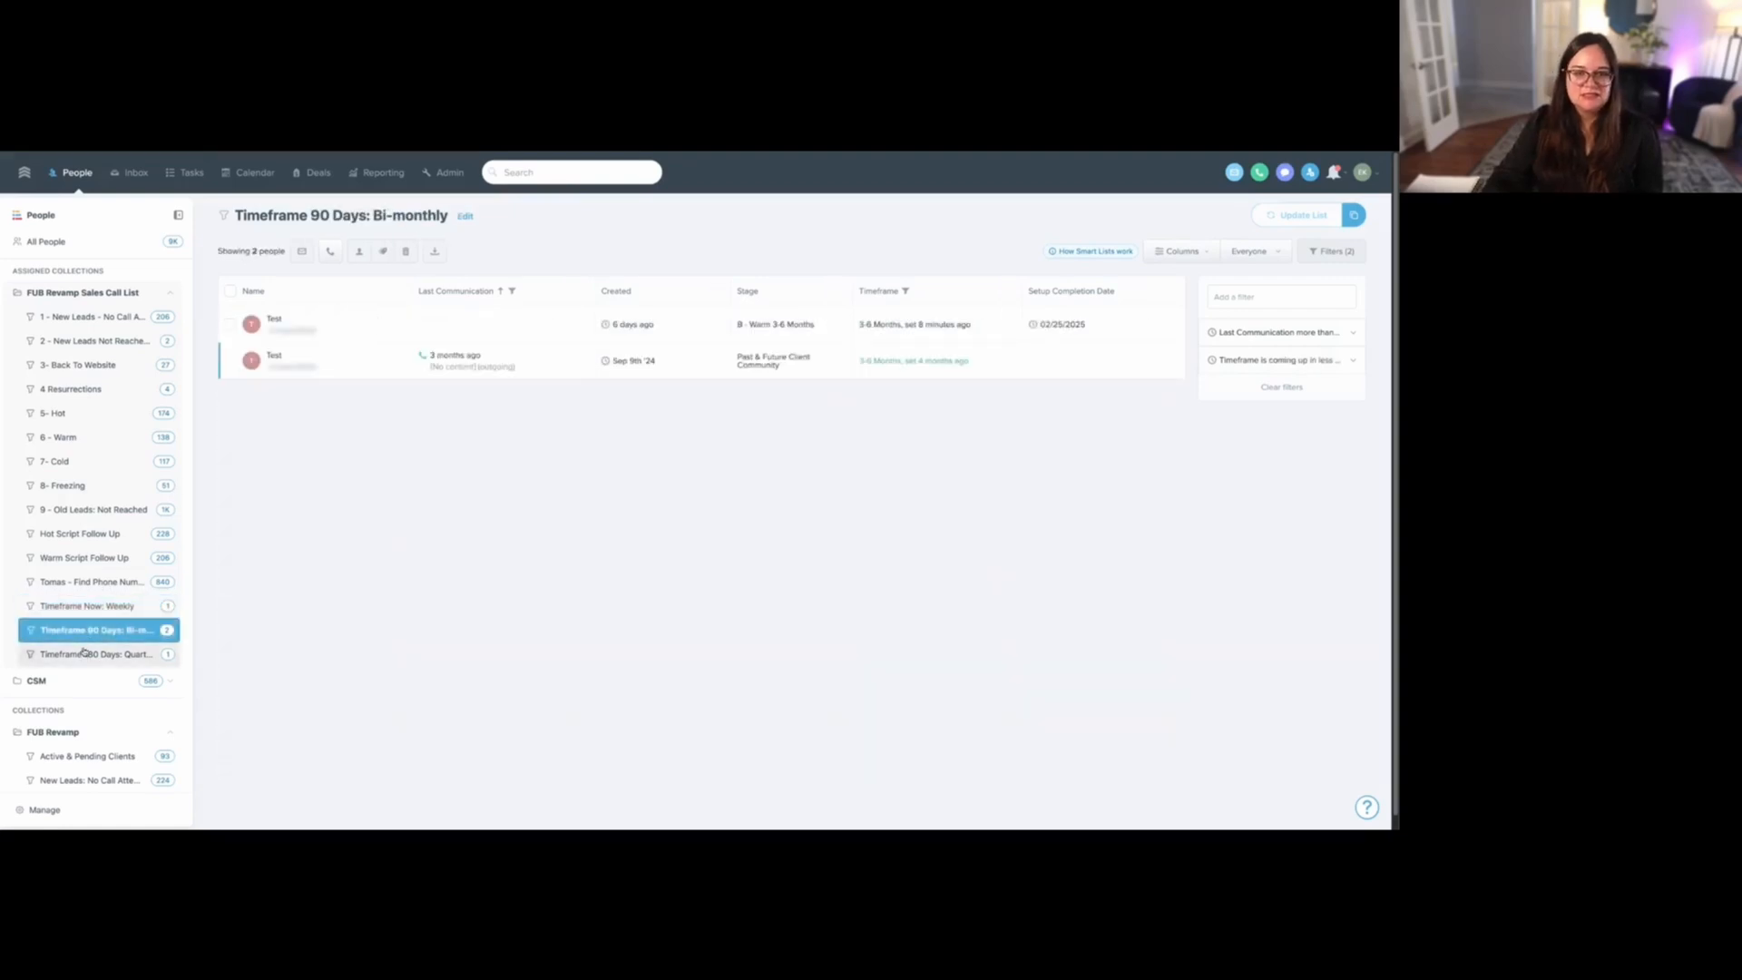
pyautogui.click(83, 660)
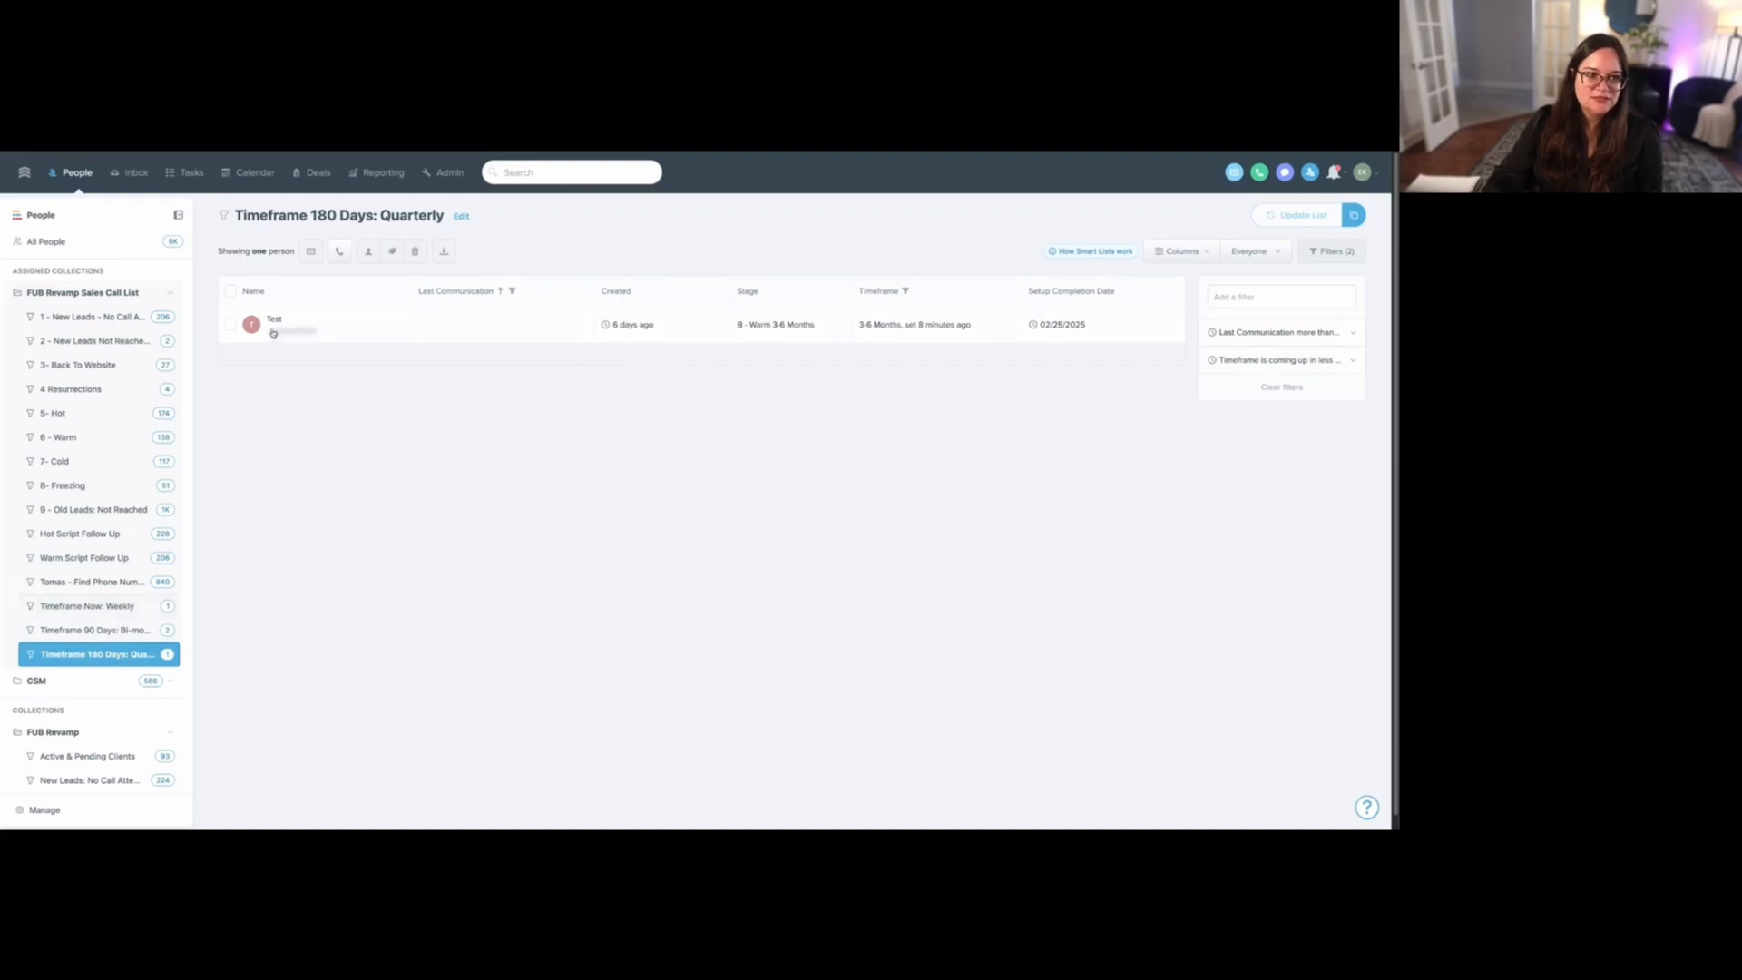
pyautogui.moveTo(234, 215); pyautogui.dragTo(455, 218)
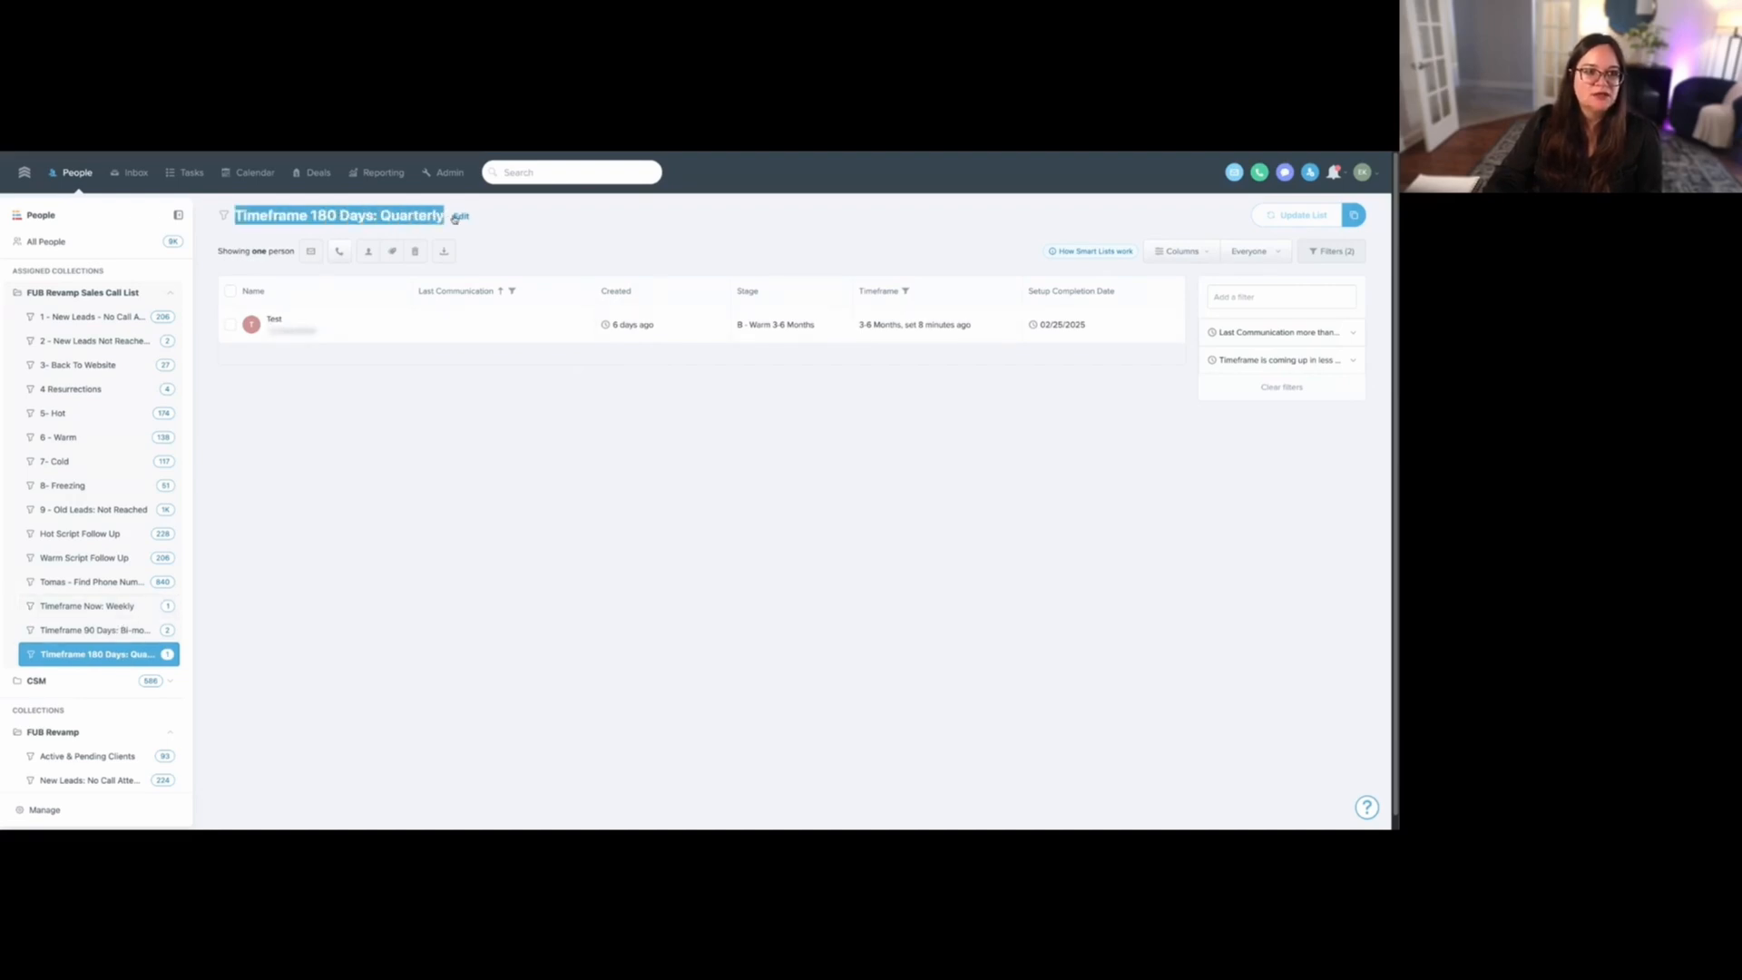
pyautogui.tripleClick(357, 216)
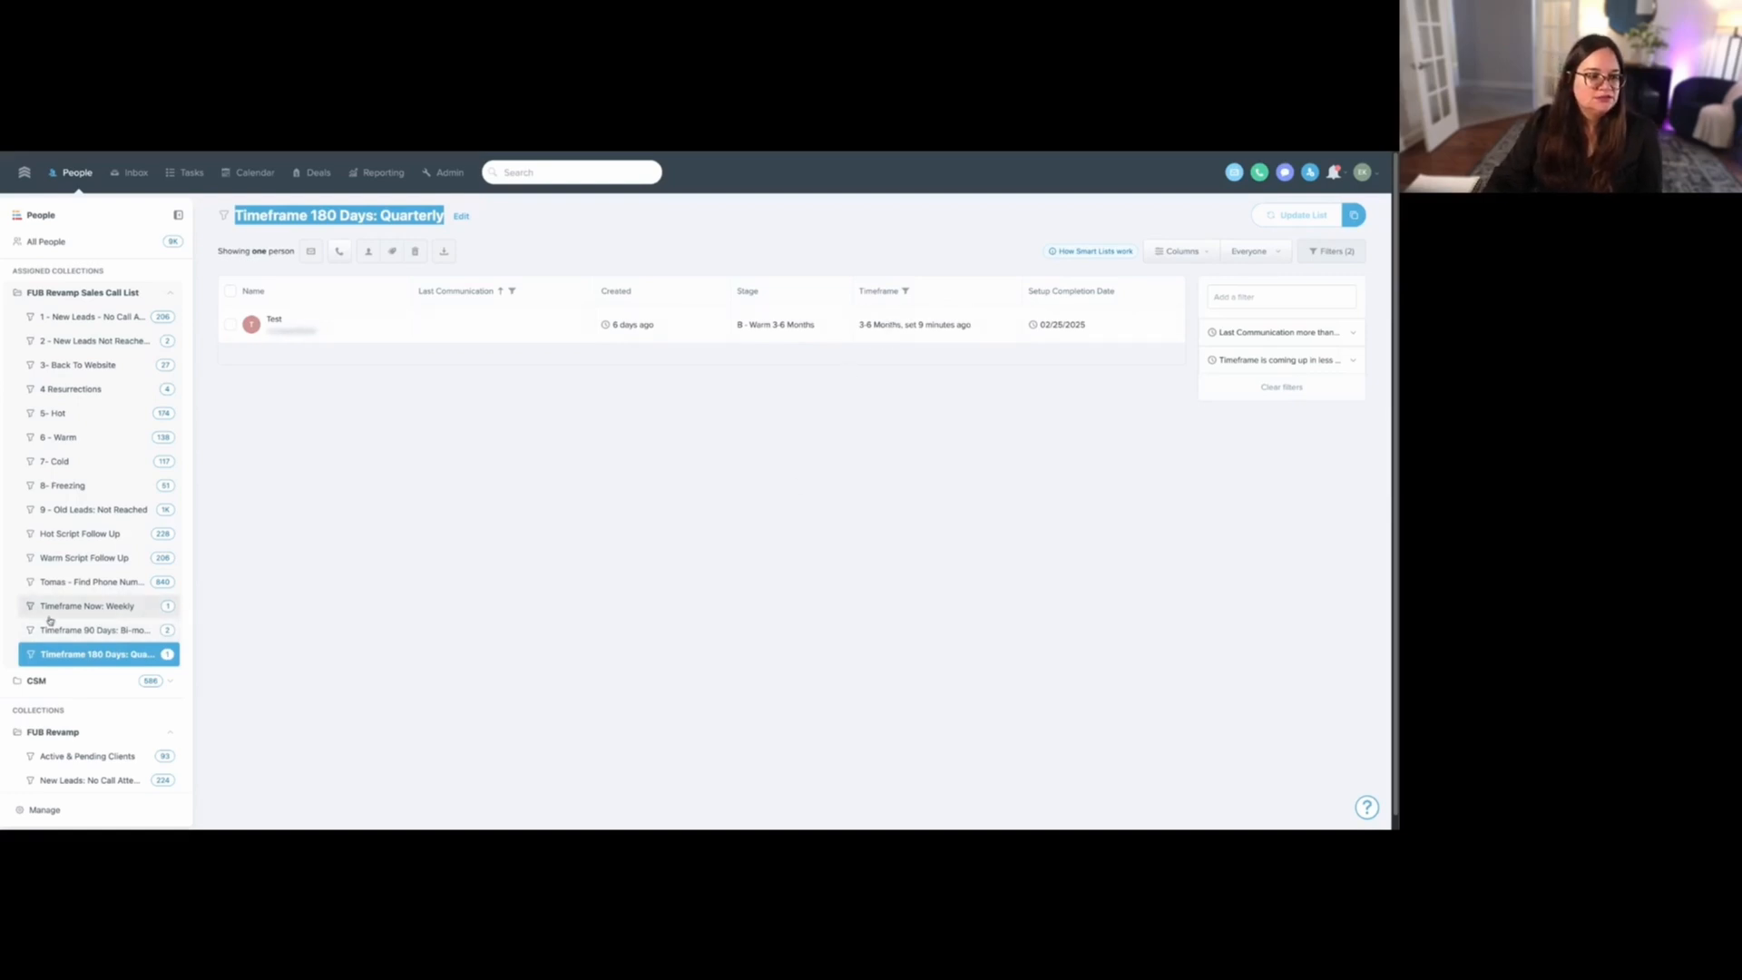
# - Examine the quarterly list's Timeframe filter and the timeframe ranges available for exclusion, leaving the filter as it is
pyautogui.click(1279, 360)
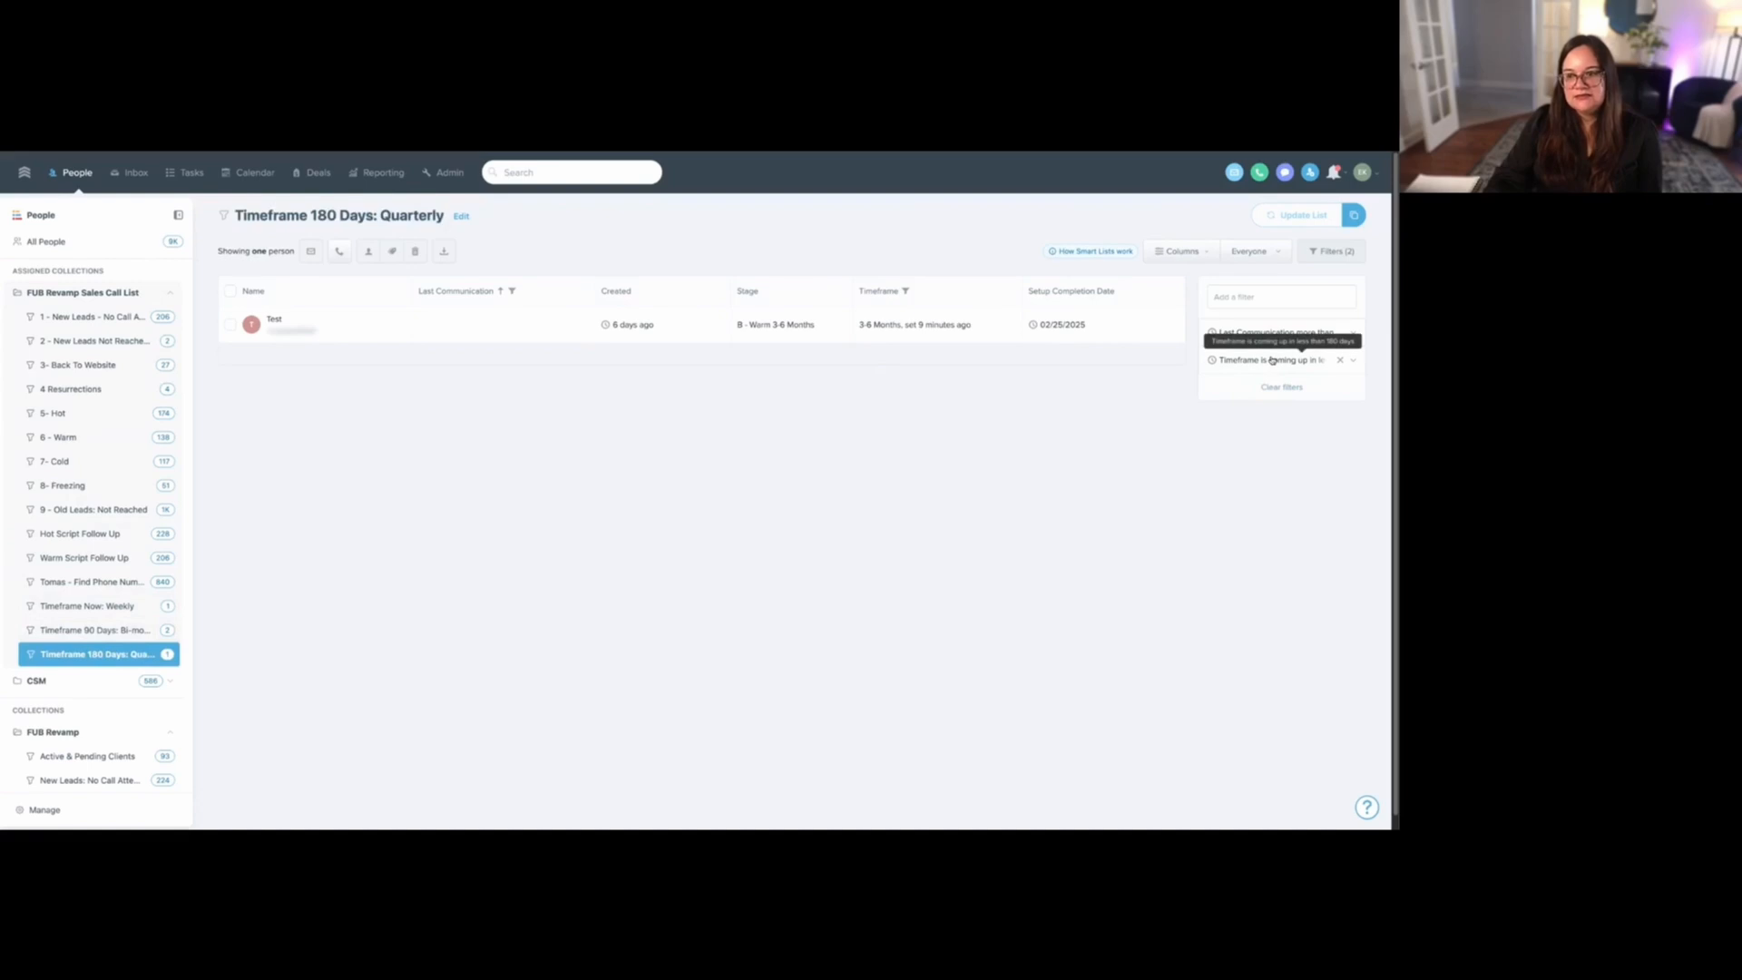
pyautogui.doubleClick(1235, 473)
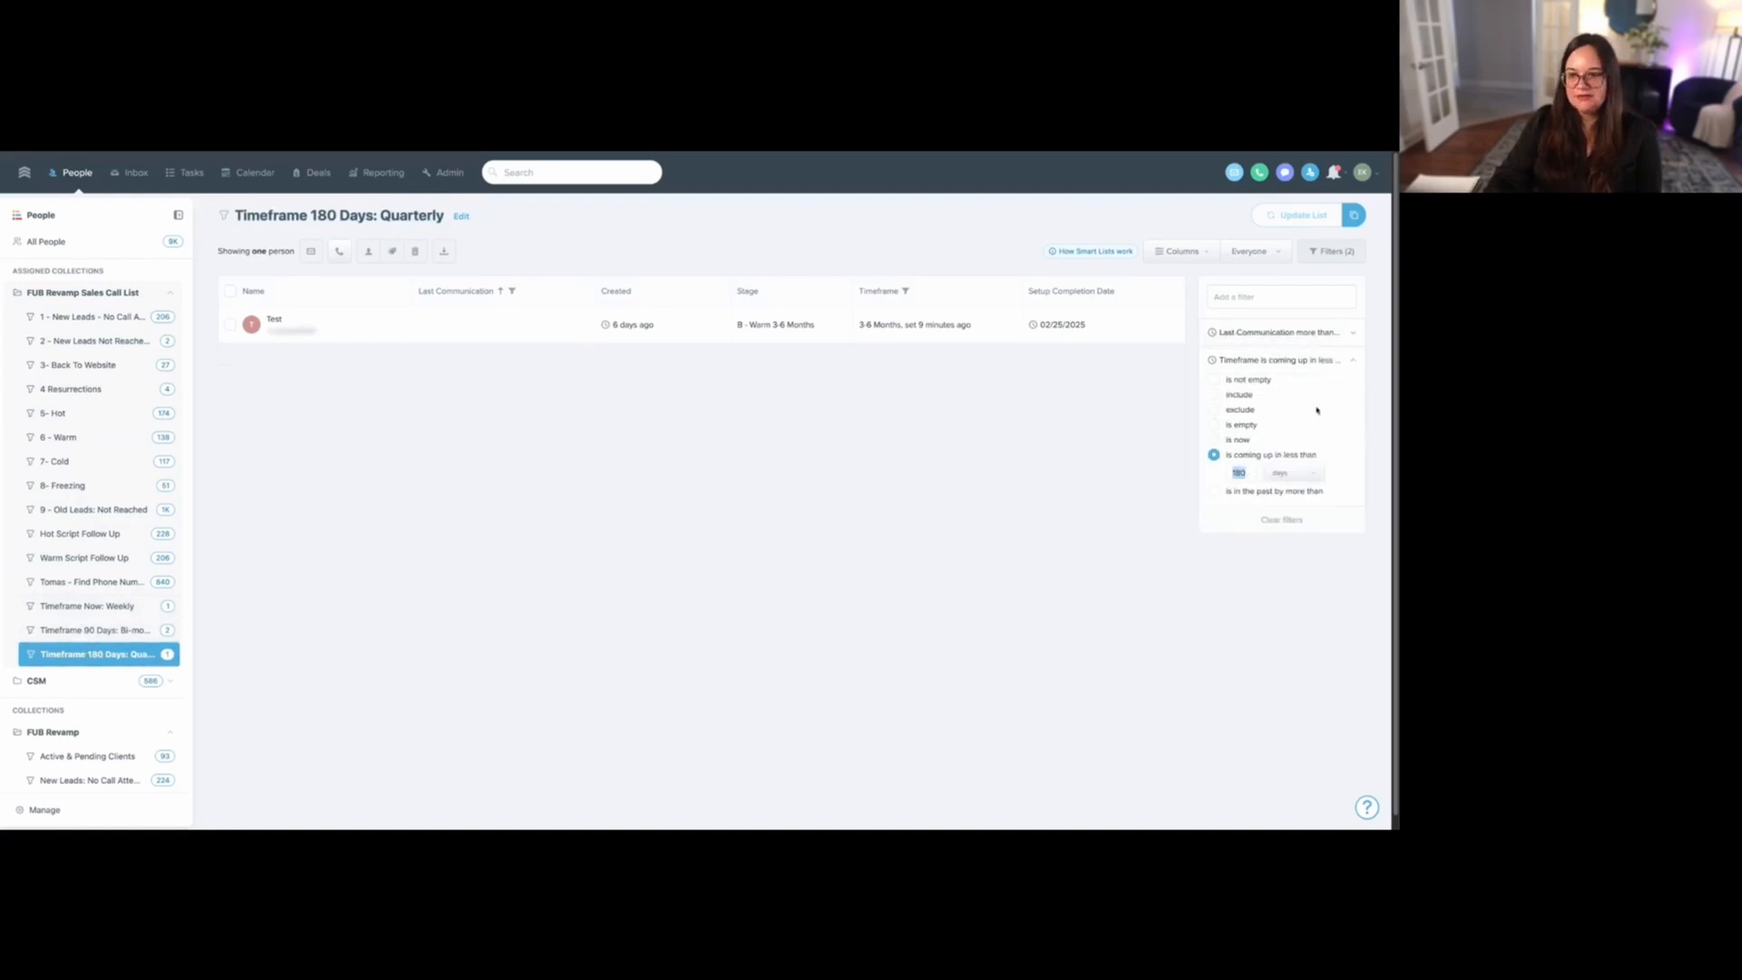
pyautogui.click(1247, 409)
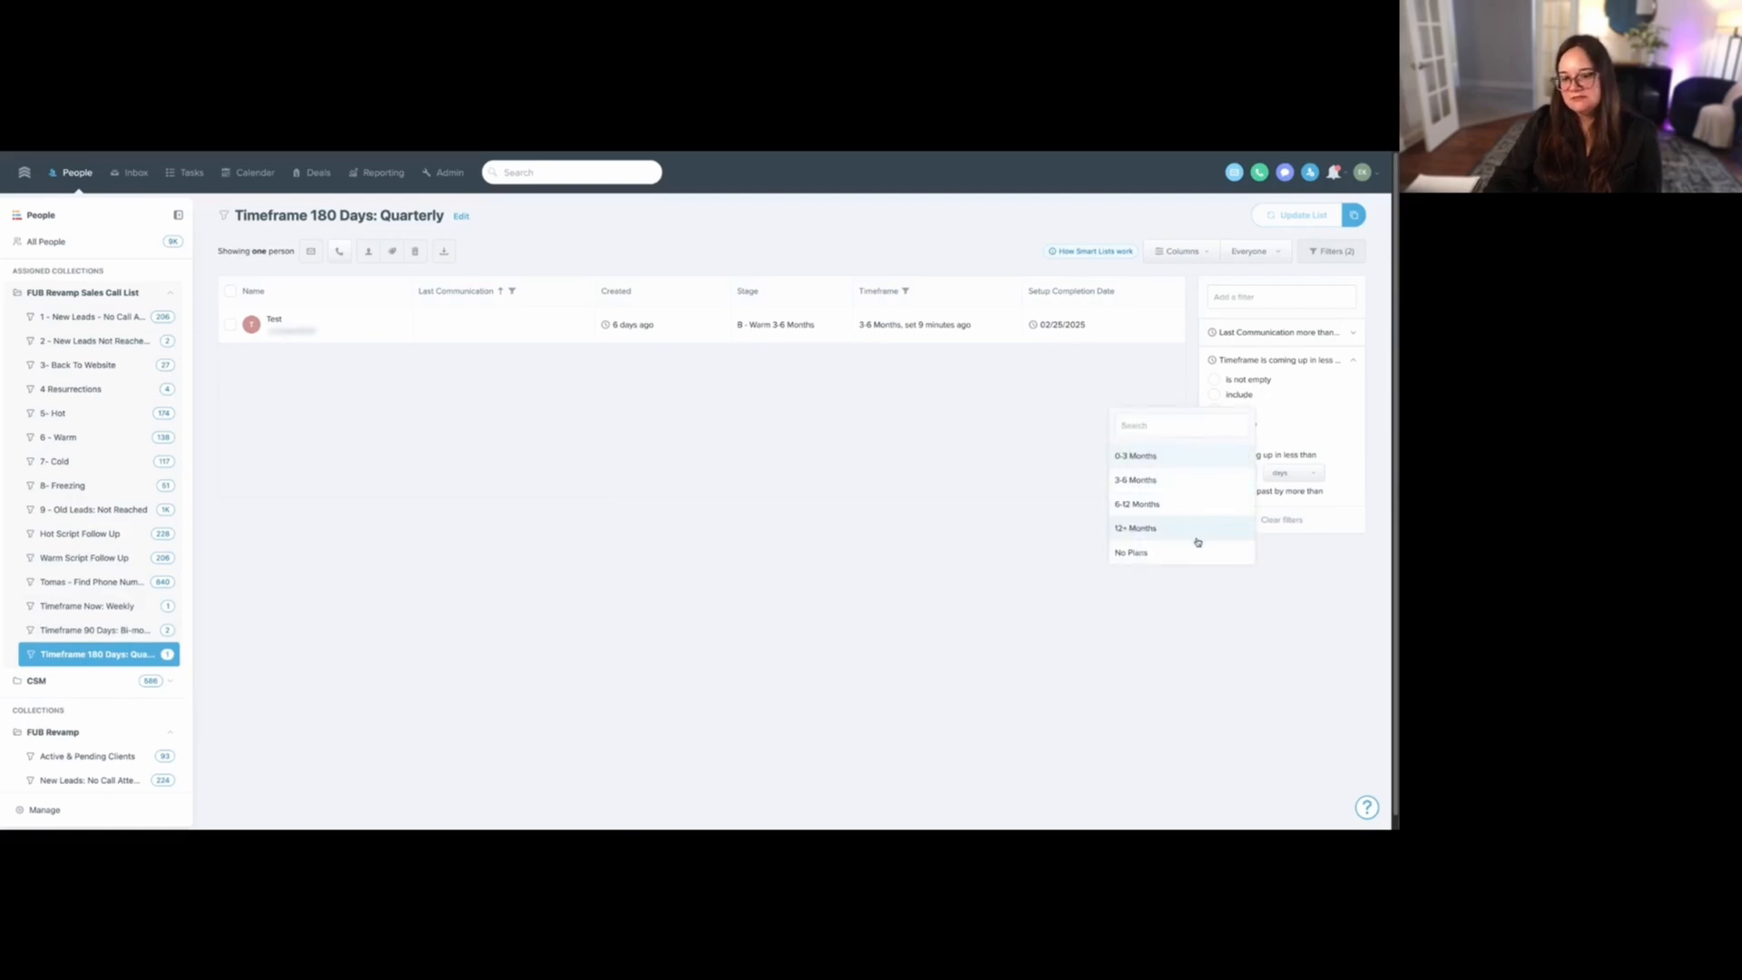
pyautogui.click(852, 464)
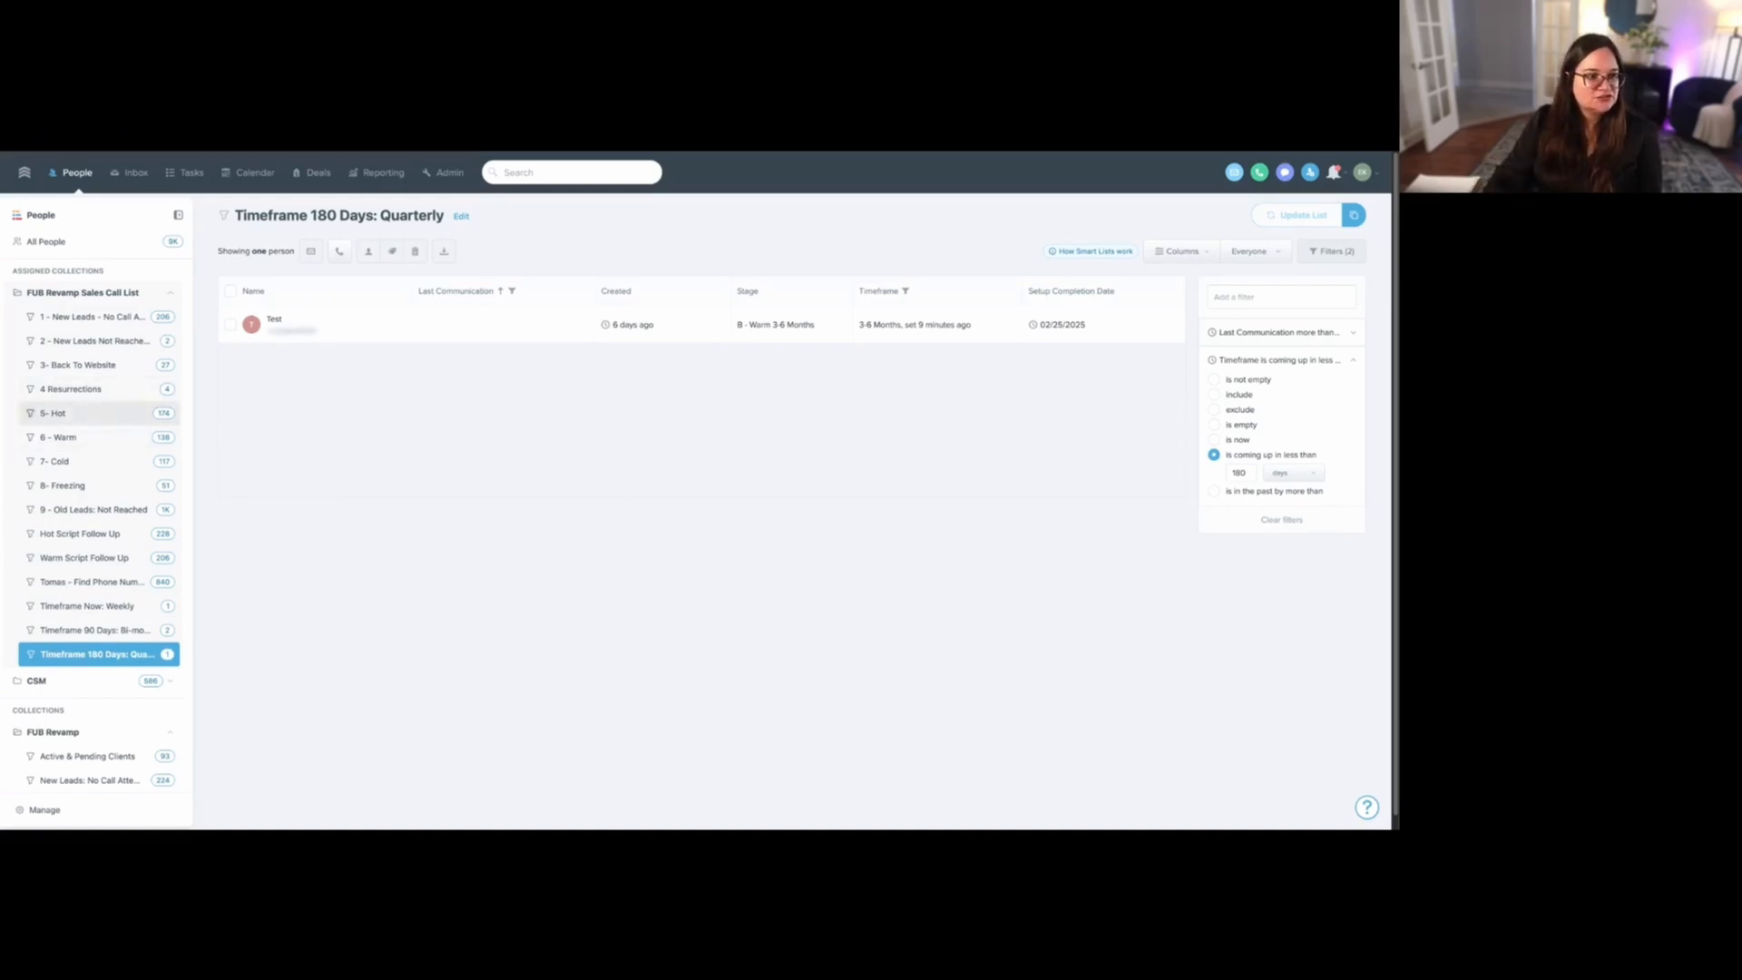
# - View the contacts in the 5- Hot, 6 - Warm and 7- Cold stage-based smart lists
pyautogui.click(125, 414)
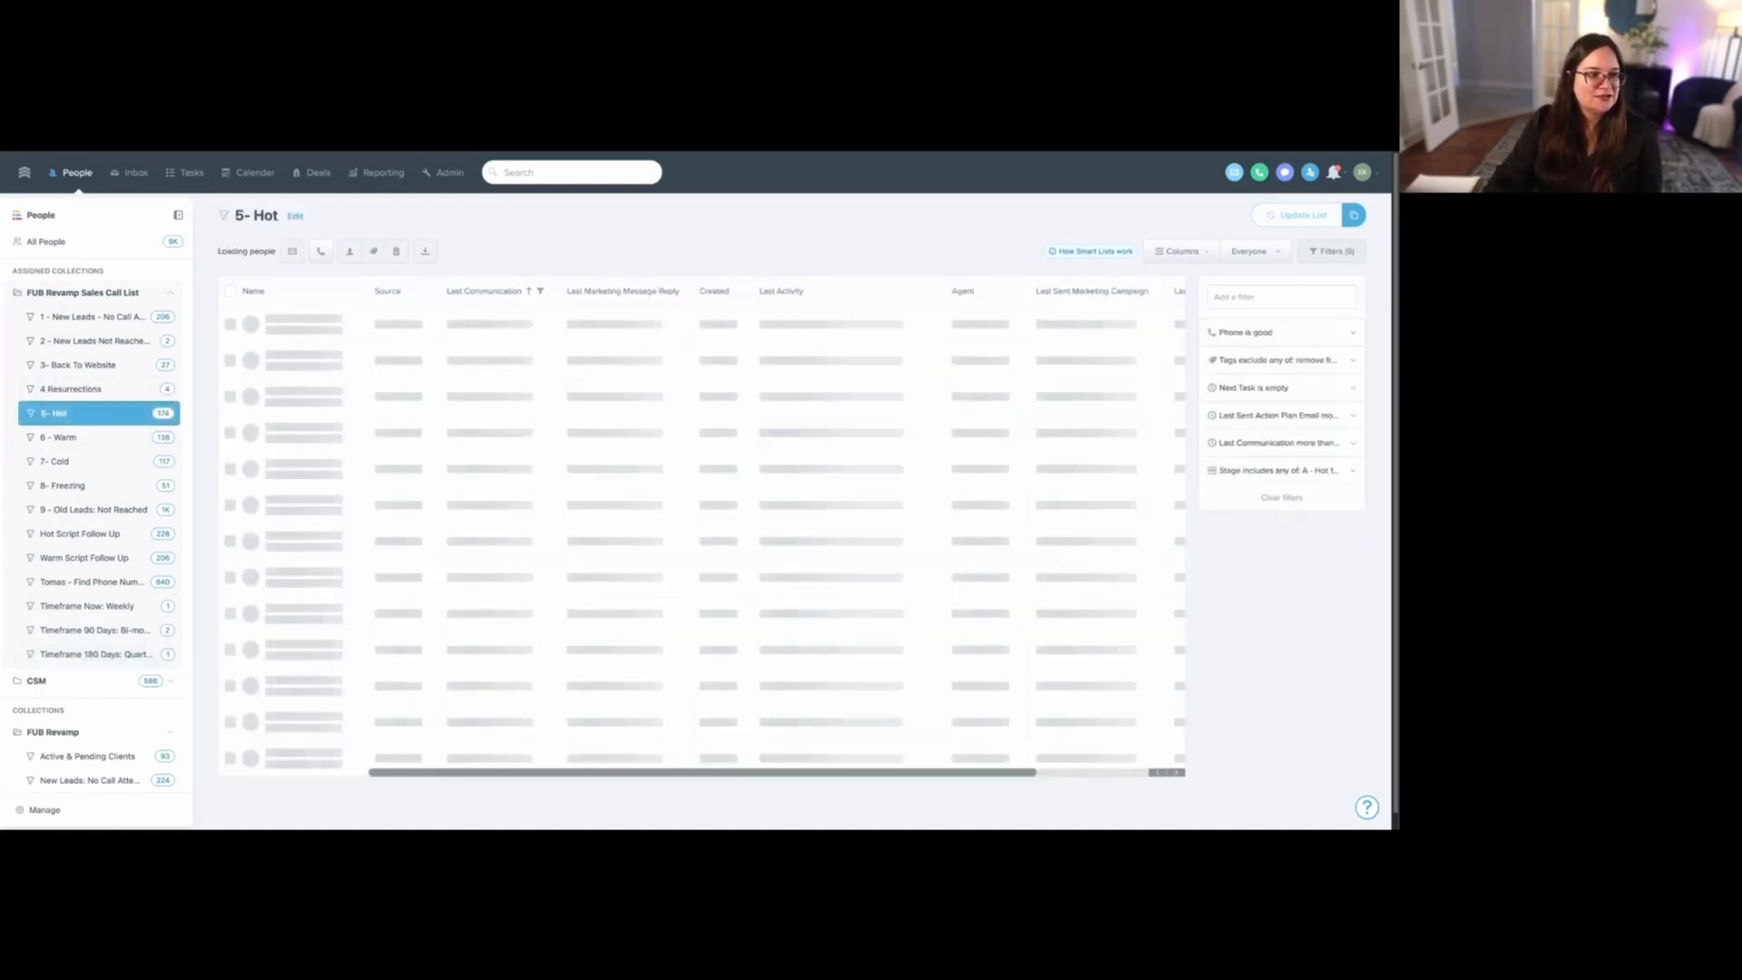
pyautogui.click(126, 437)
pyautogui.click(127, 460)
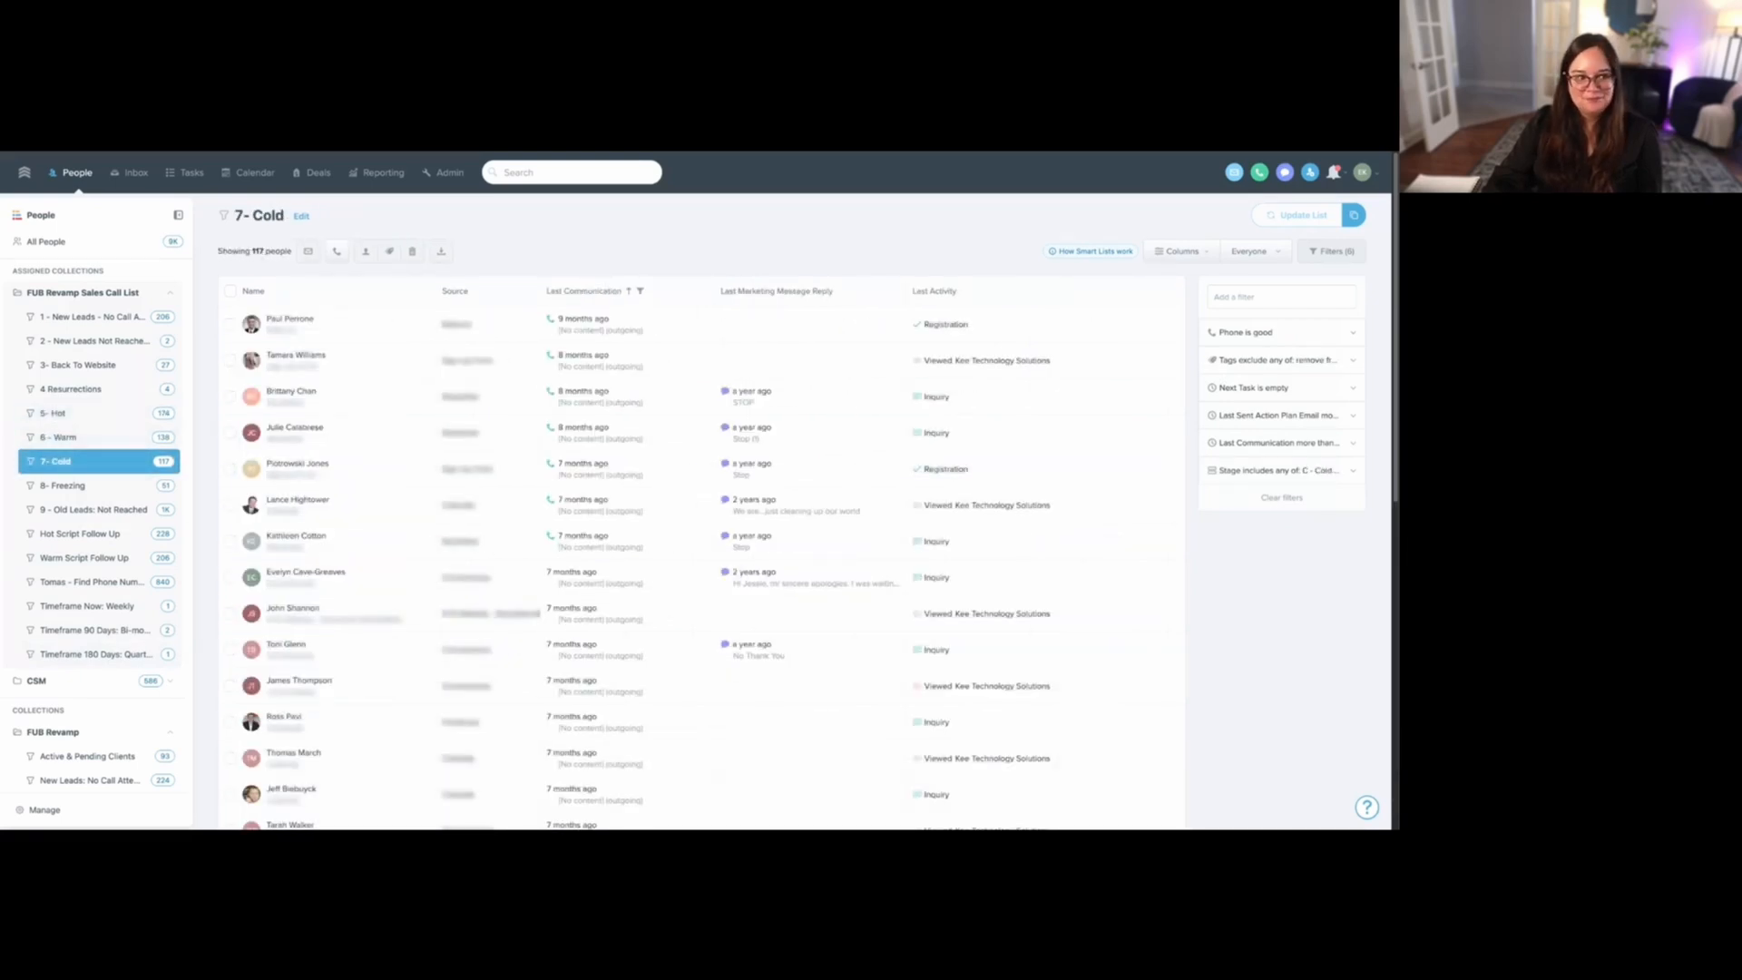
# - Open the Test contact from the "Timeframe Now: Weekly" list, clear its Timeframe value and save
pyautogui.click(100, 605)
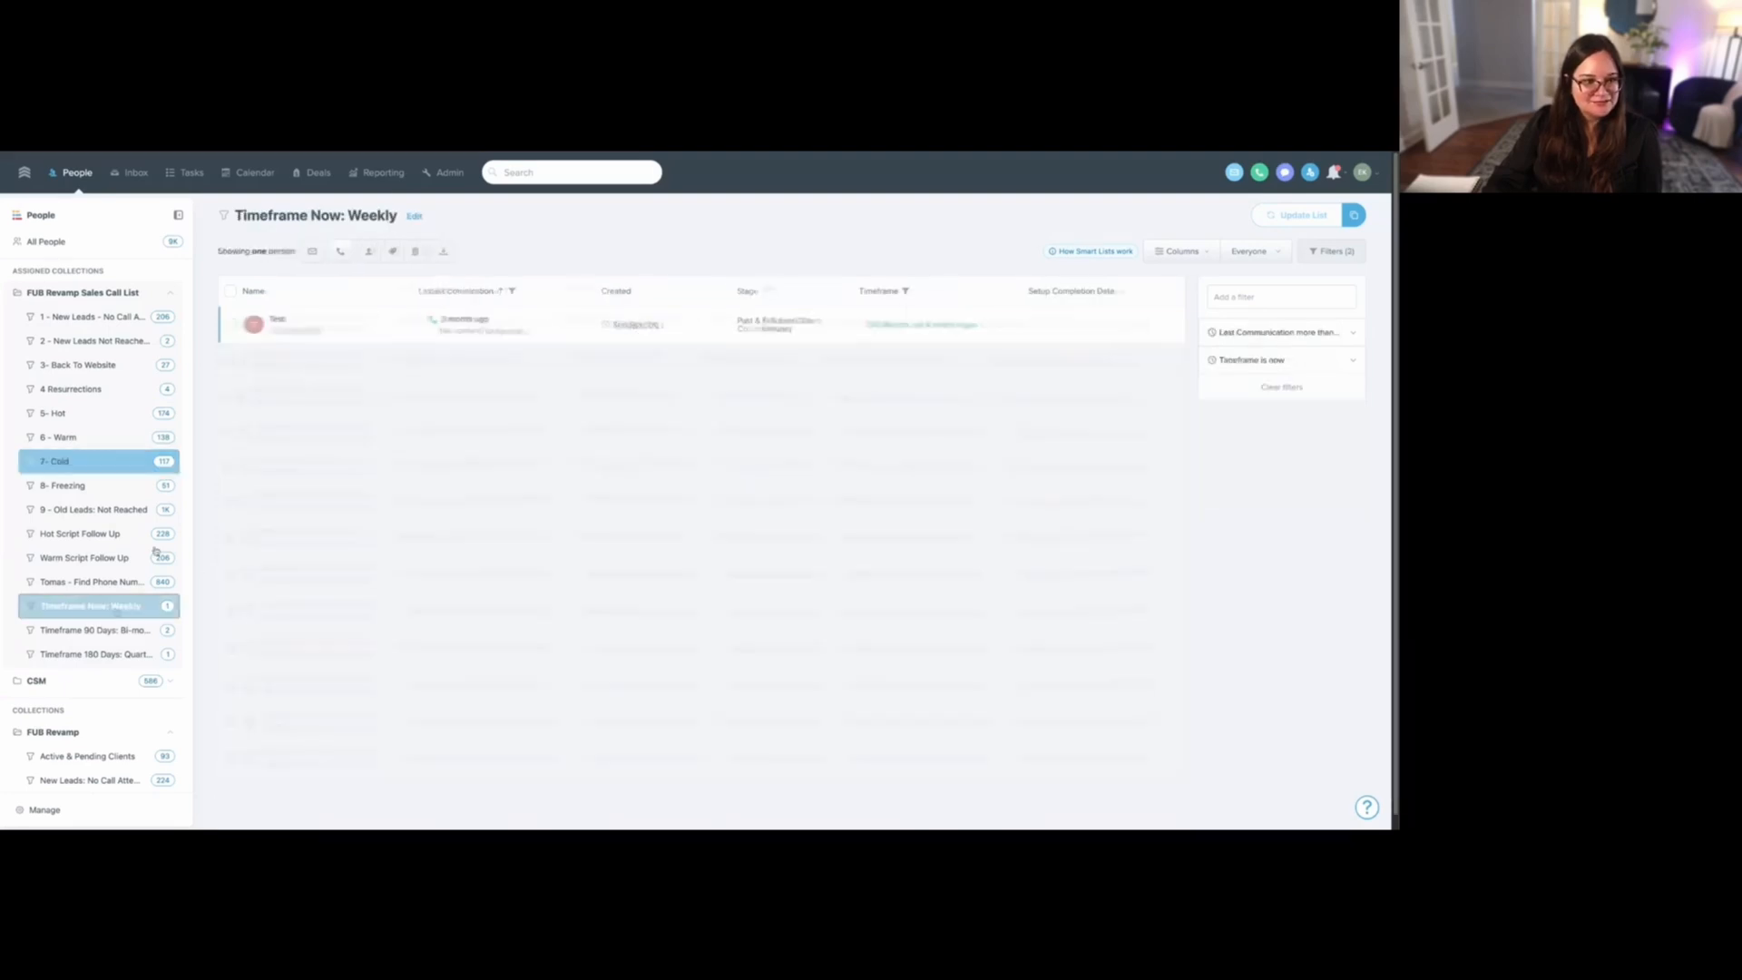
pyautogui.click(273, 324)
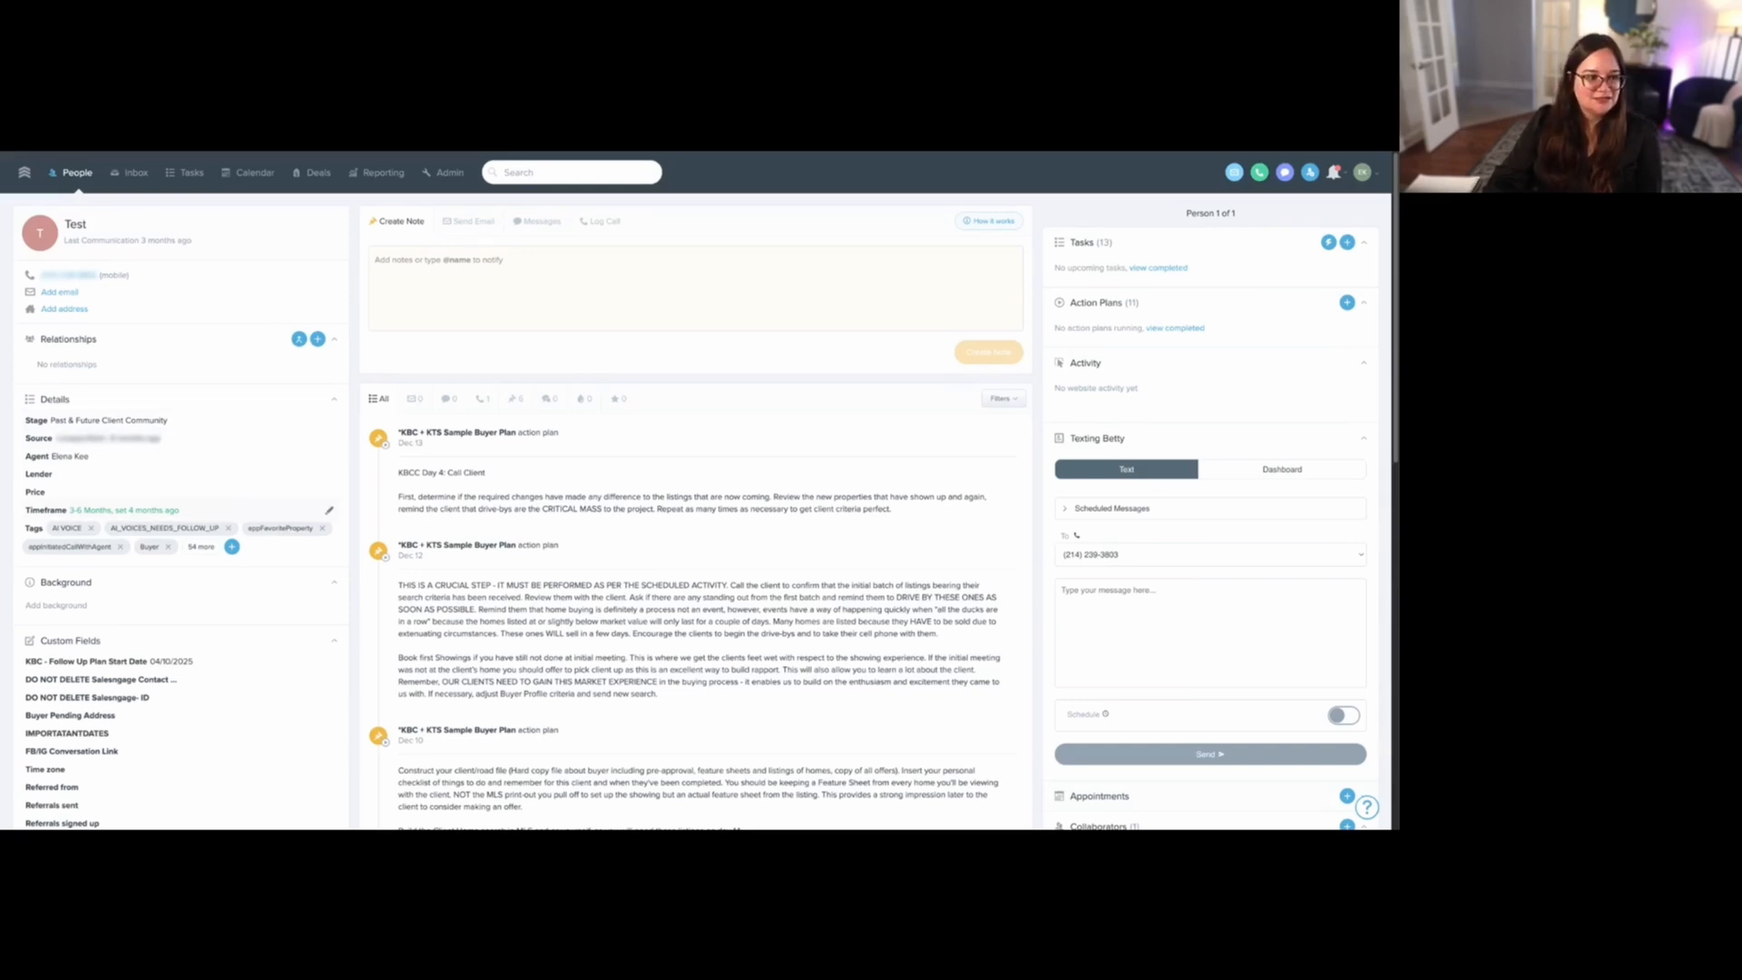
pyautogui.click(329, 510)
pyautogui.click(190, 561)
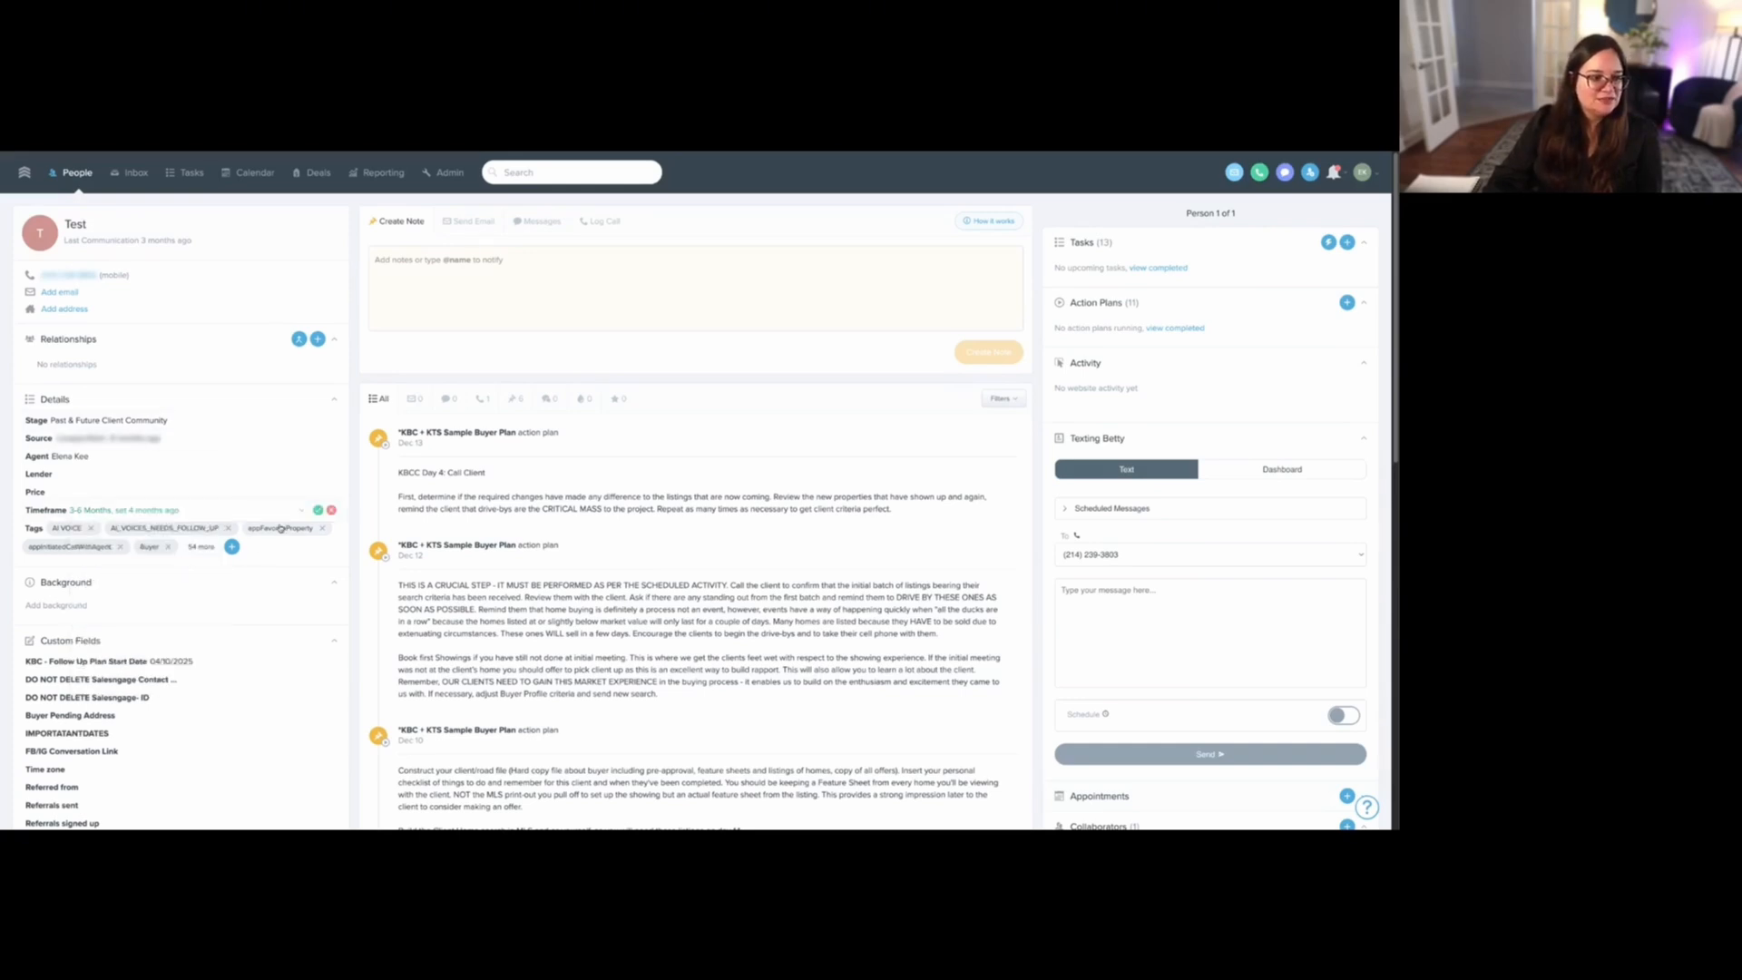
pyautogui.click(283, 512)
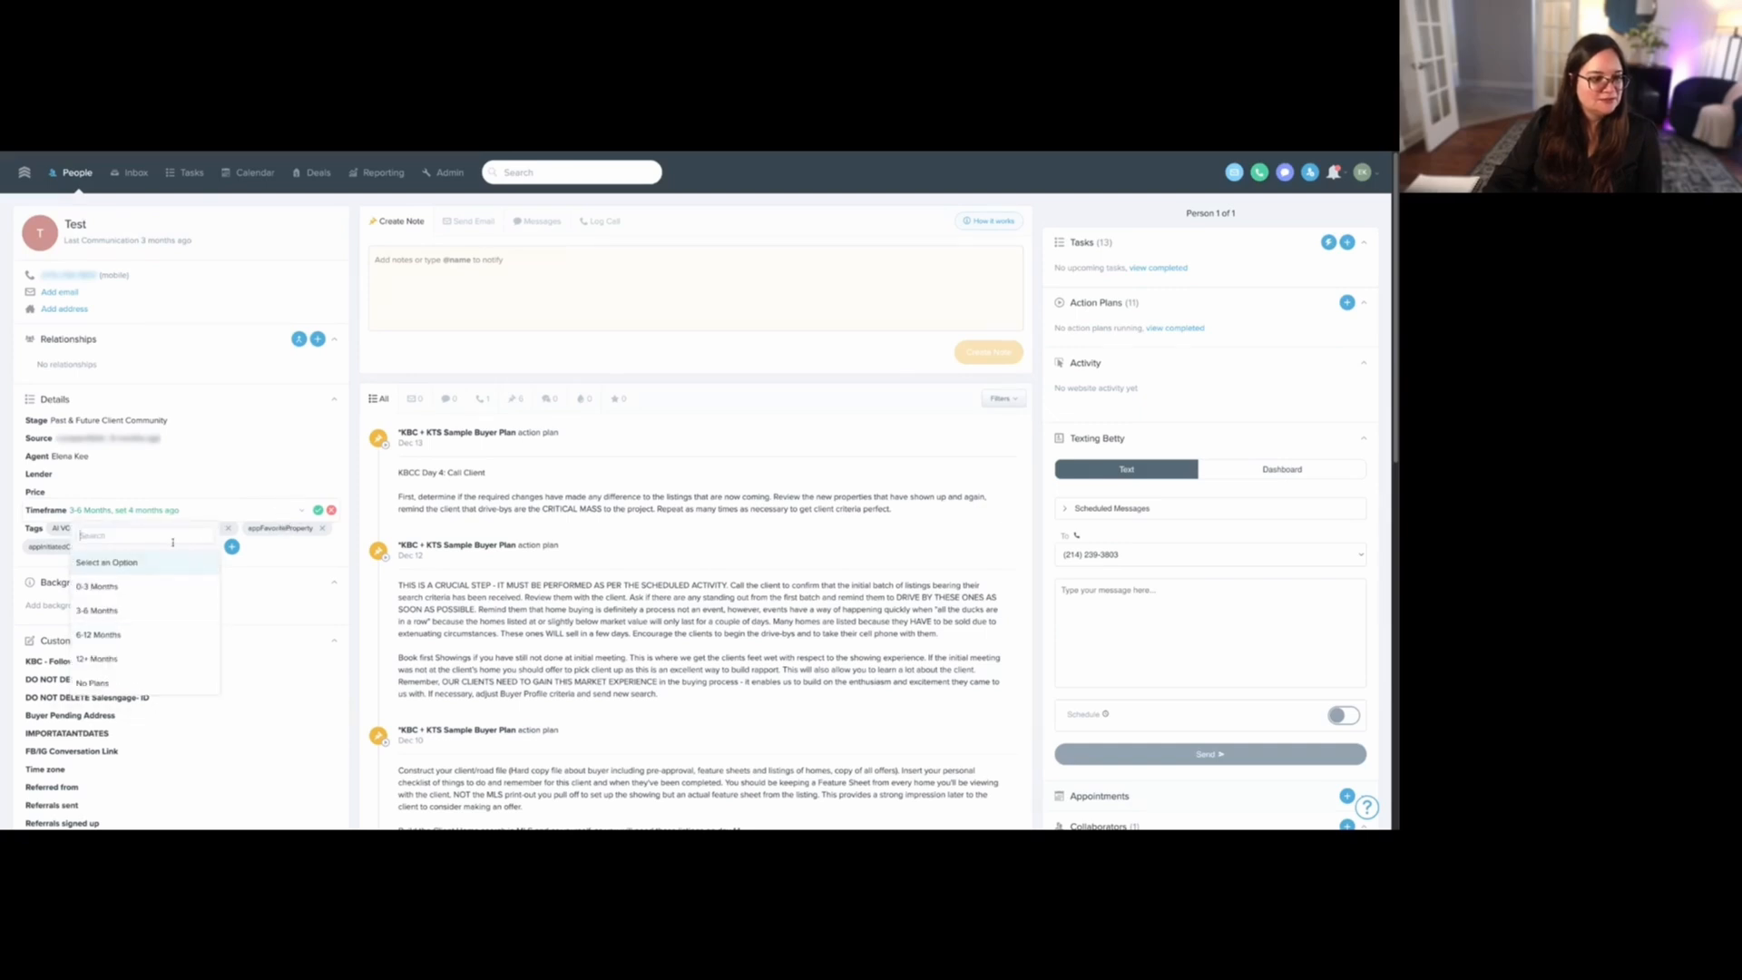
pyautogui.click(168, 569)
pyautogui.click(316, 511)
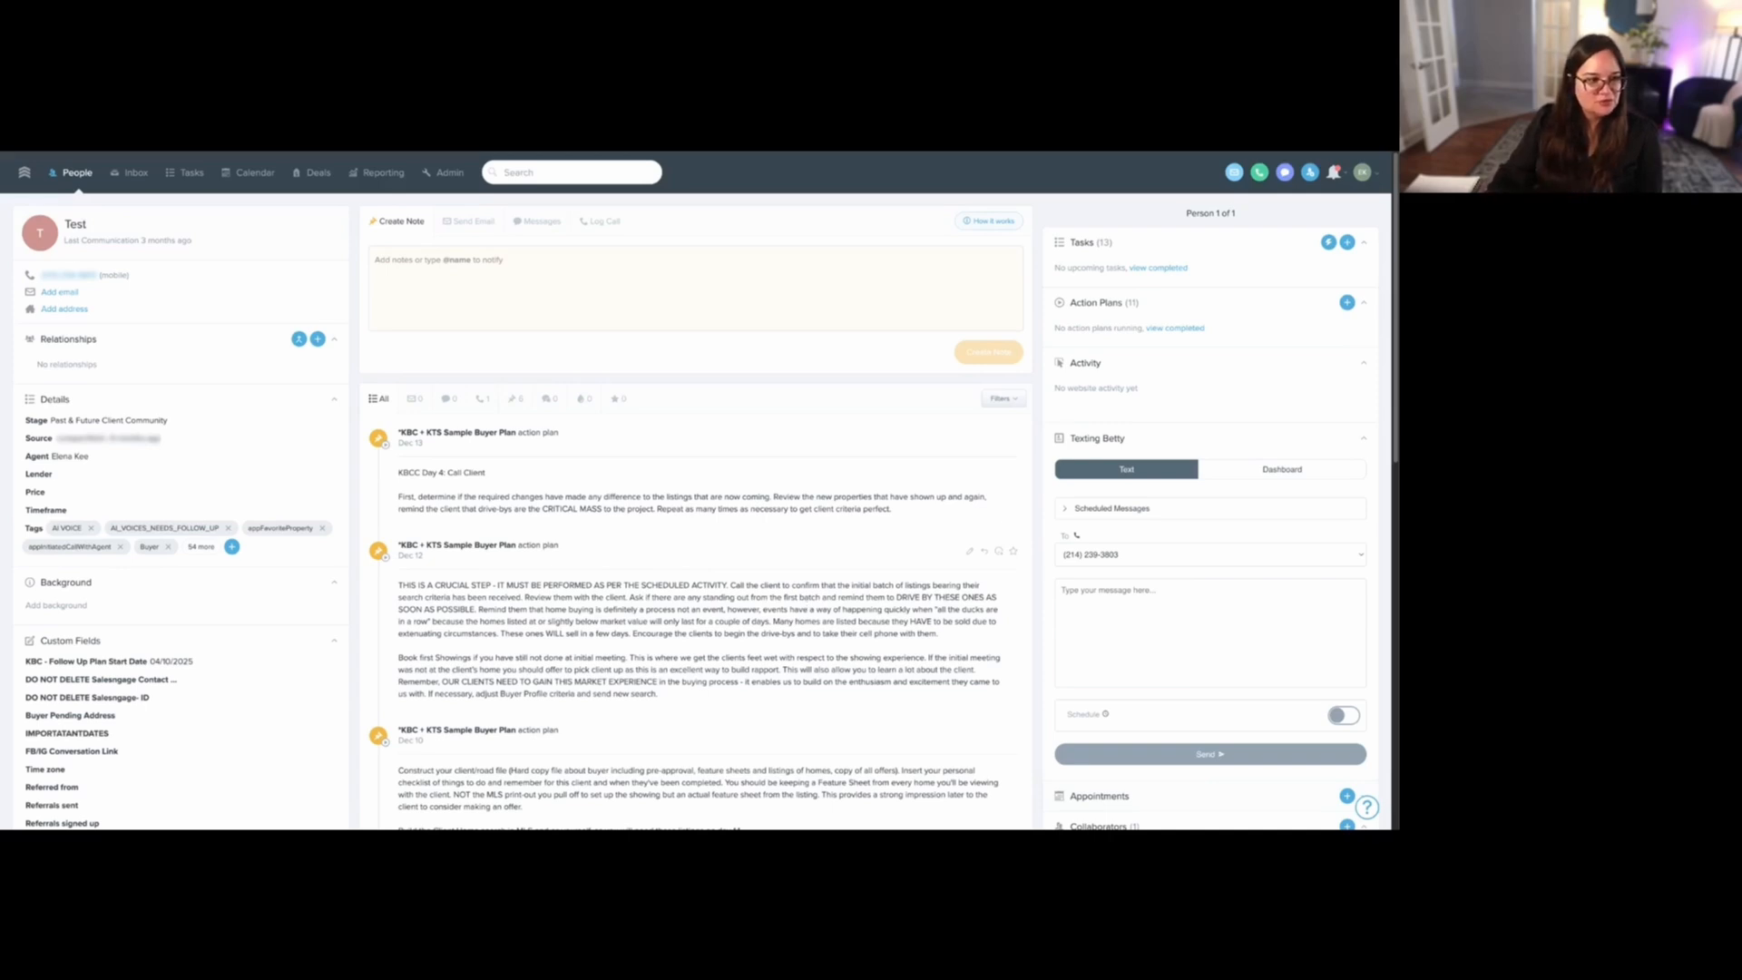
# - Set the Test contact's stage to "A - Hot 1-3 Months" and pause its "Hot follow up plan scripts #2" action plan
pyautogui.click(221, 426)
pyautogui.scroll(10, 173, 499)
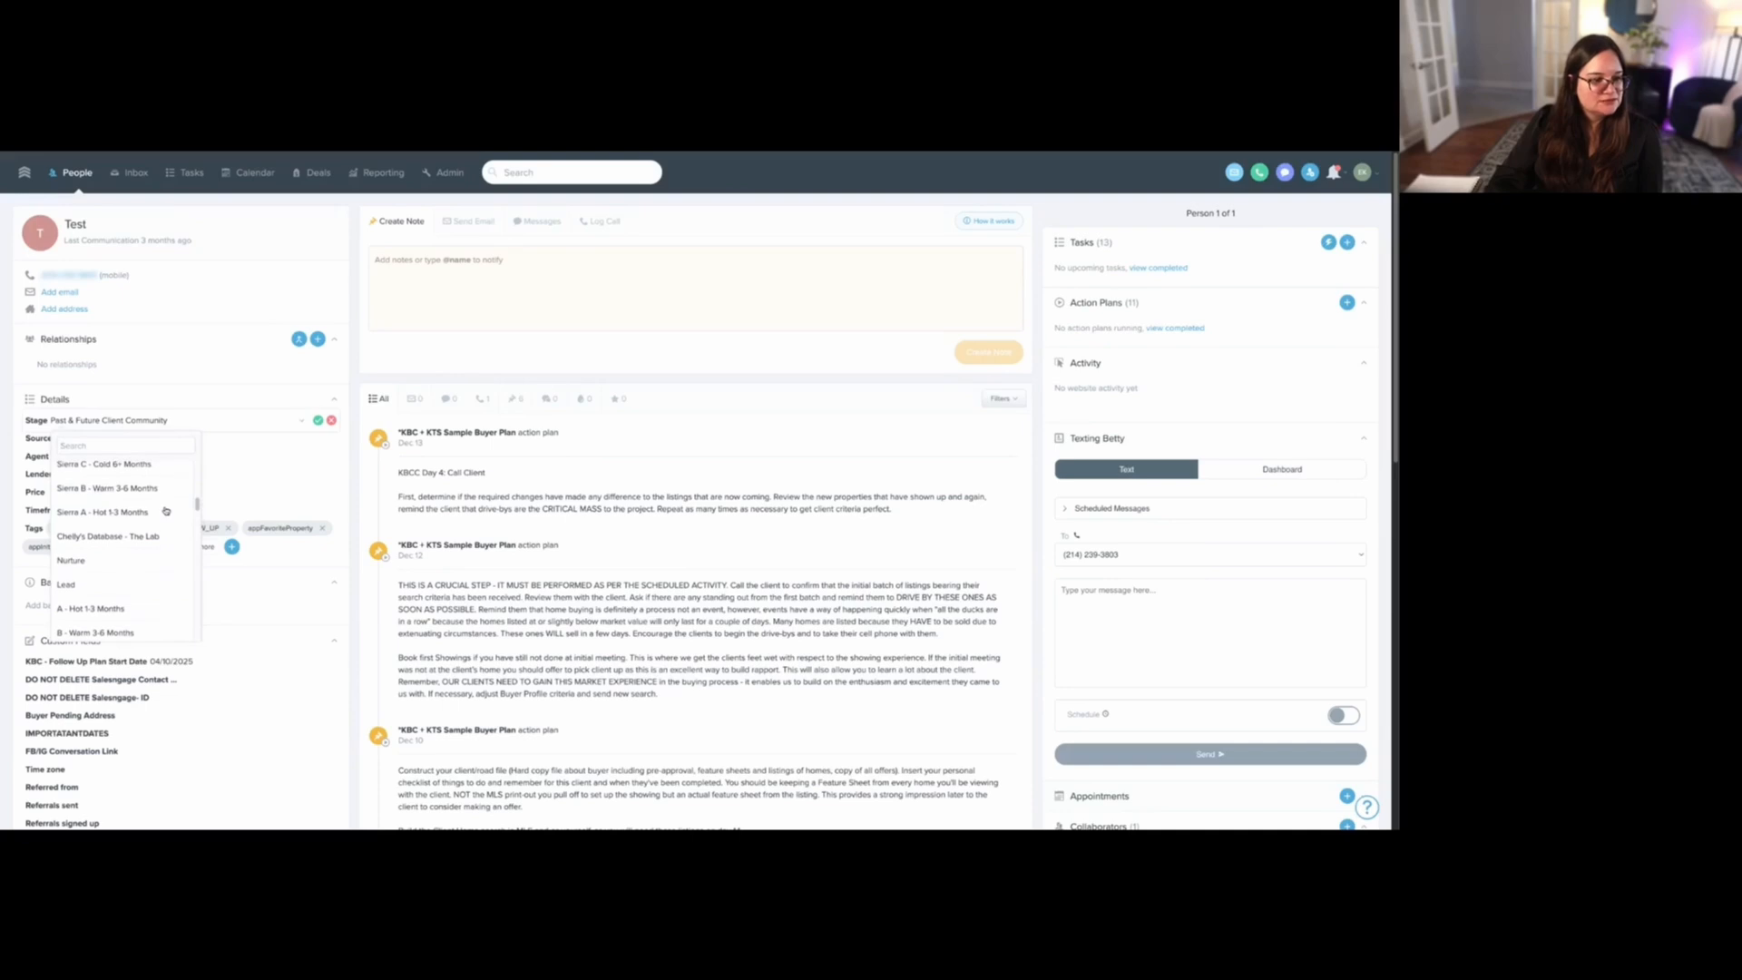
pyautogui.click(90, 606)
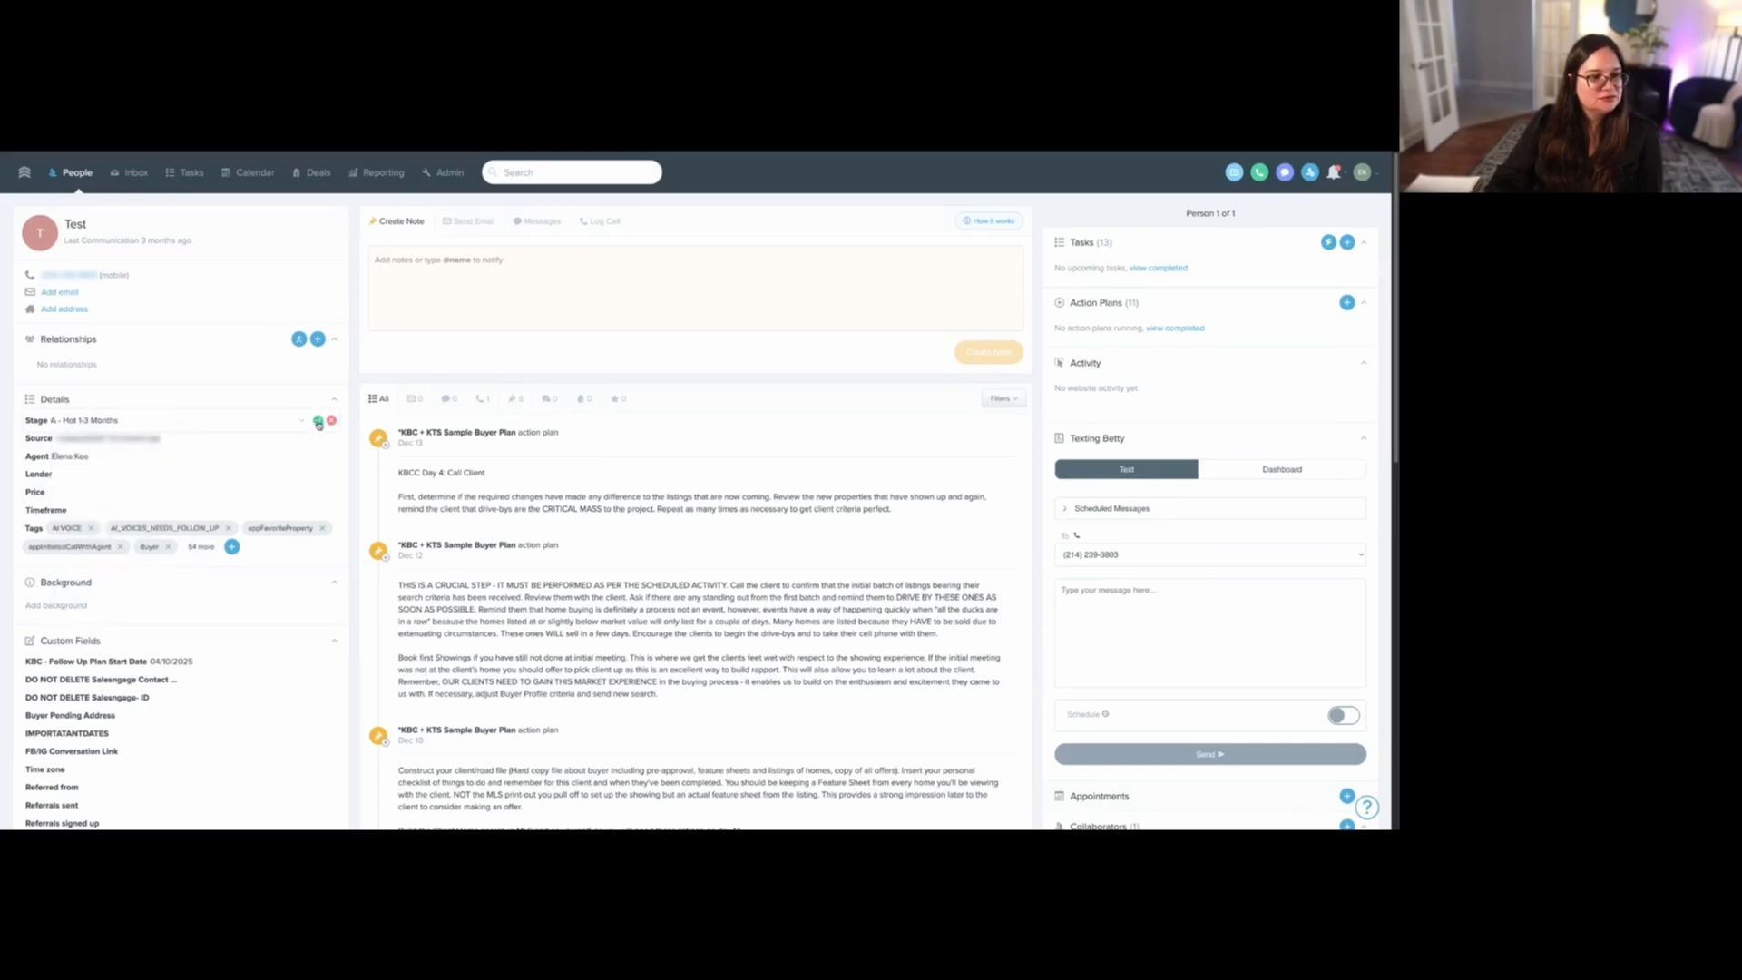
pyautogui.click(319, 422)
pyautogui.click(1316, 336)
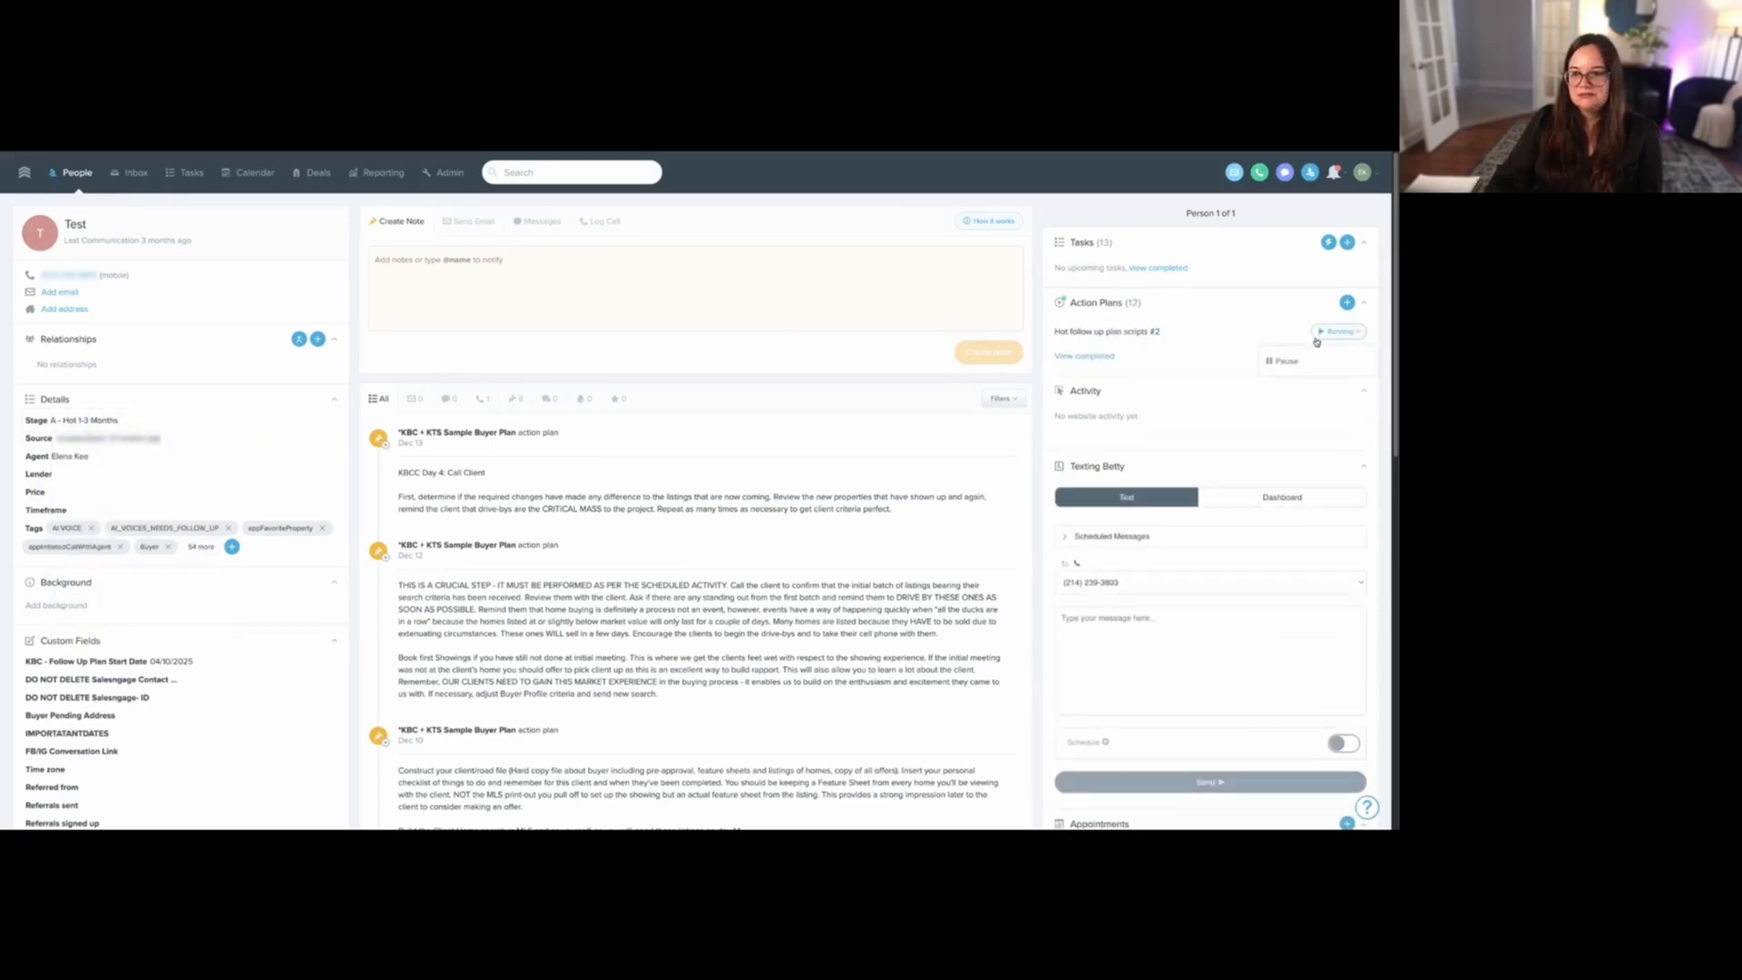
pyautogui.click(1314, 362)
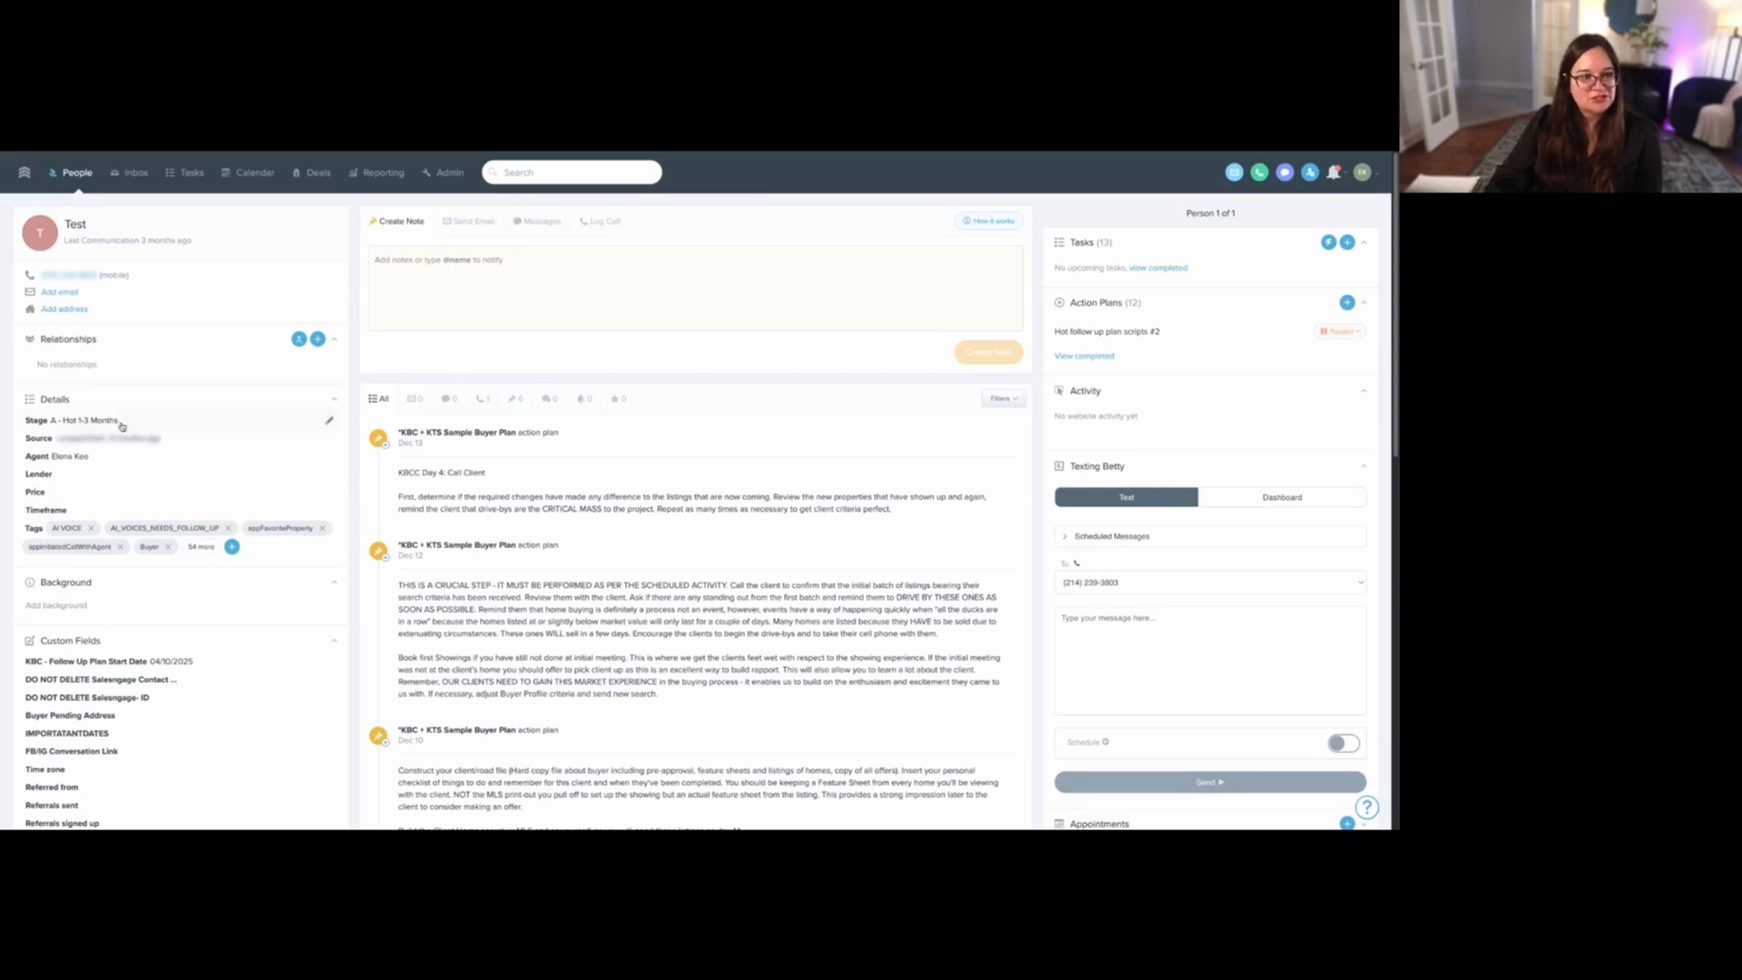
# - Reorder the FUB Revamp Sales Call List collection, placing "Timeframe Now: Weekly" before 5- Hot and "Timeframe 90 Days: Bi-monthly" before 6 - Warm
pyautogui.click(79, 175)
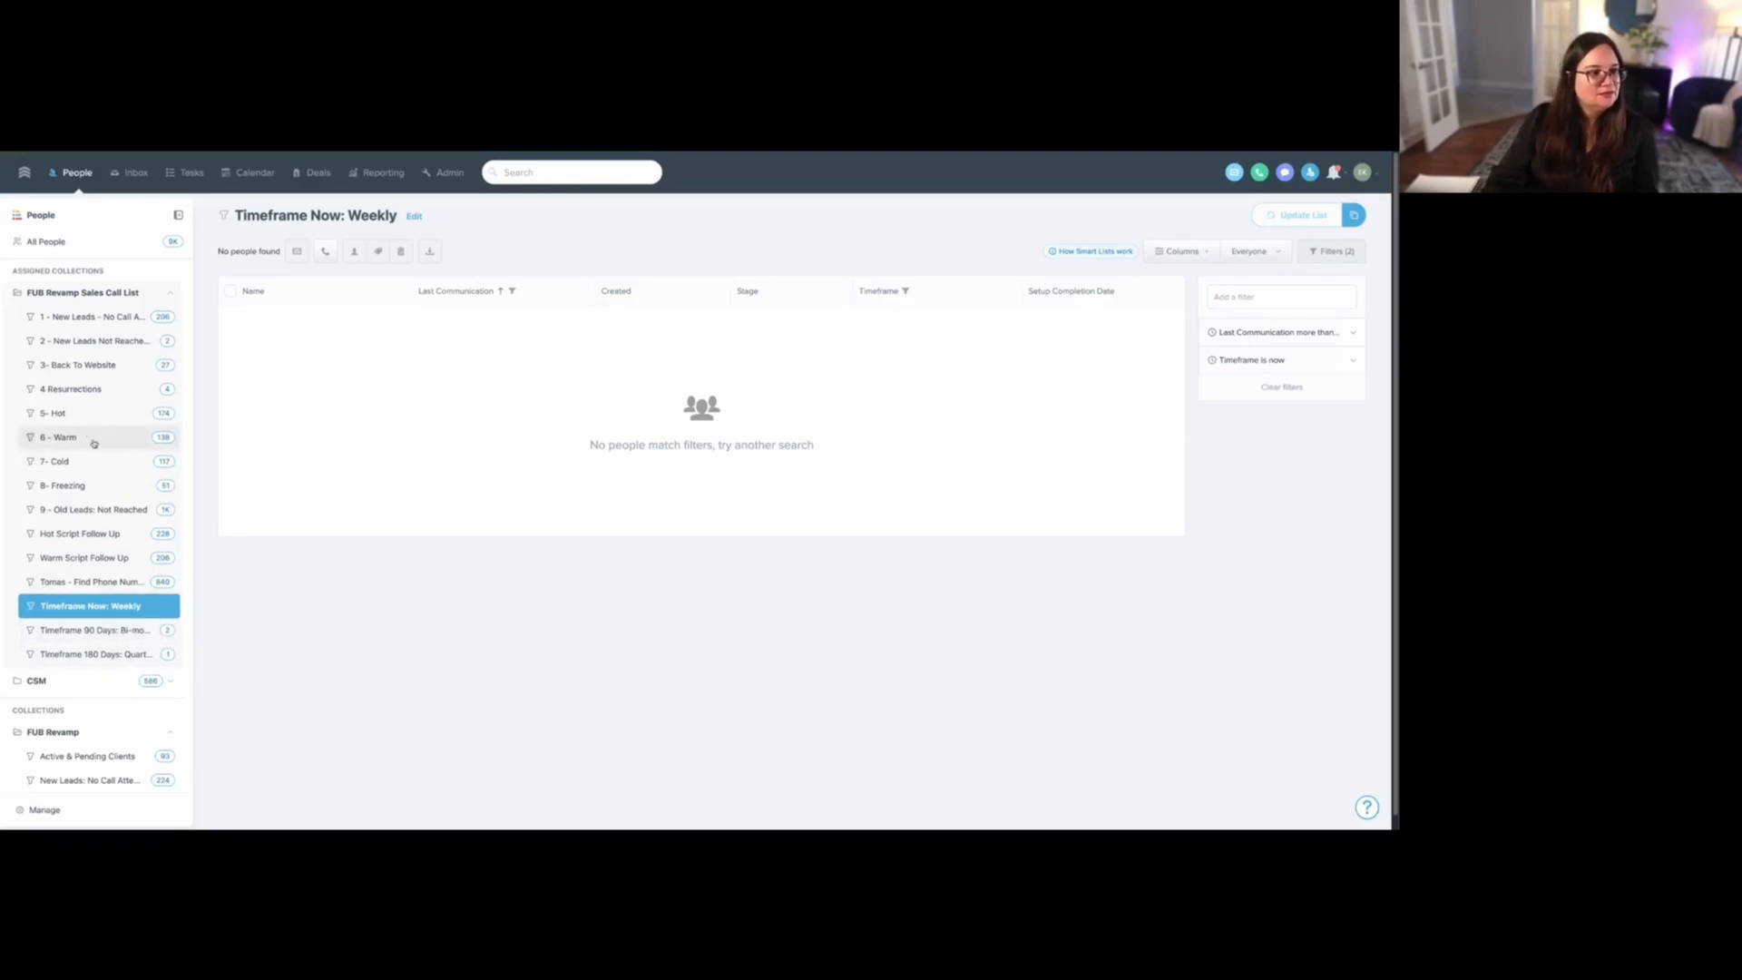
pyautogui.click(44, 810)
pyautogui.scroll(-1, 273, 499)
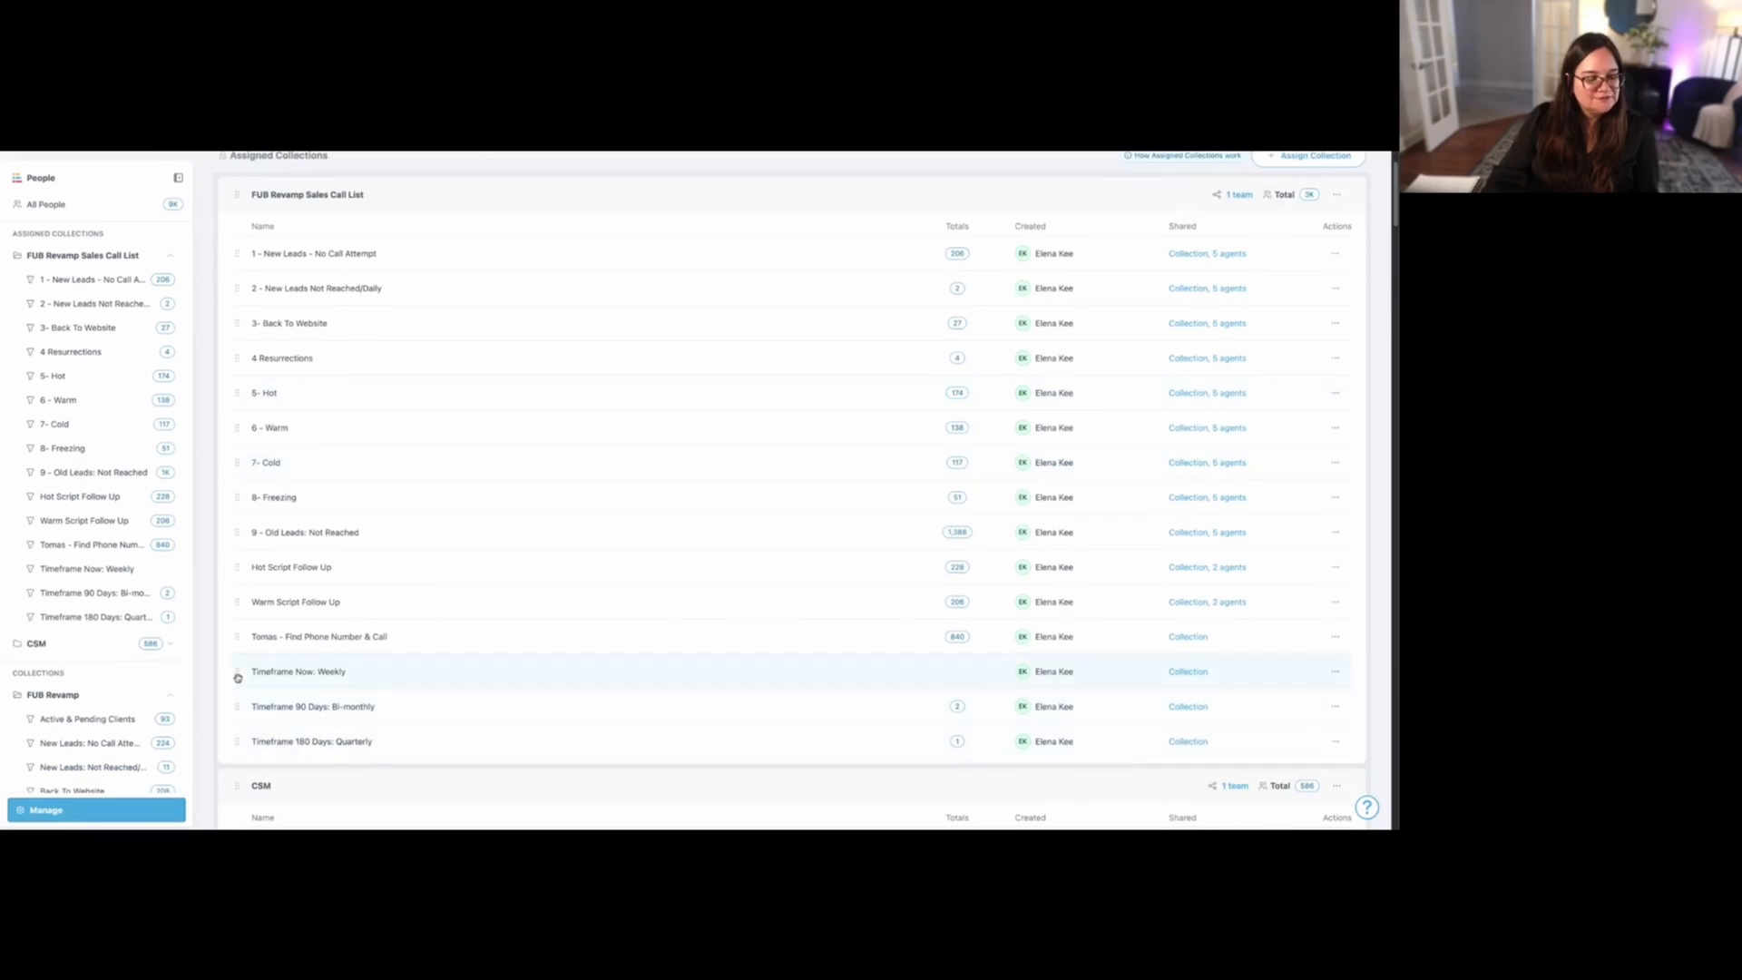
pyautogui.moveTo(237, 678); pyautogui.dragTo(262, 397)
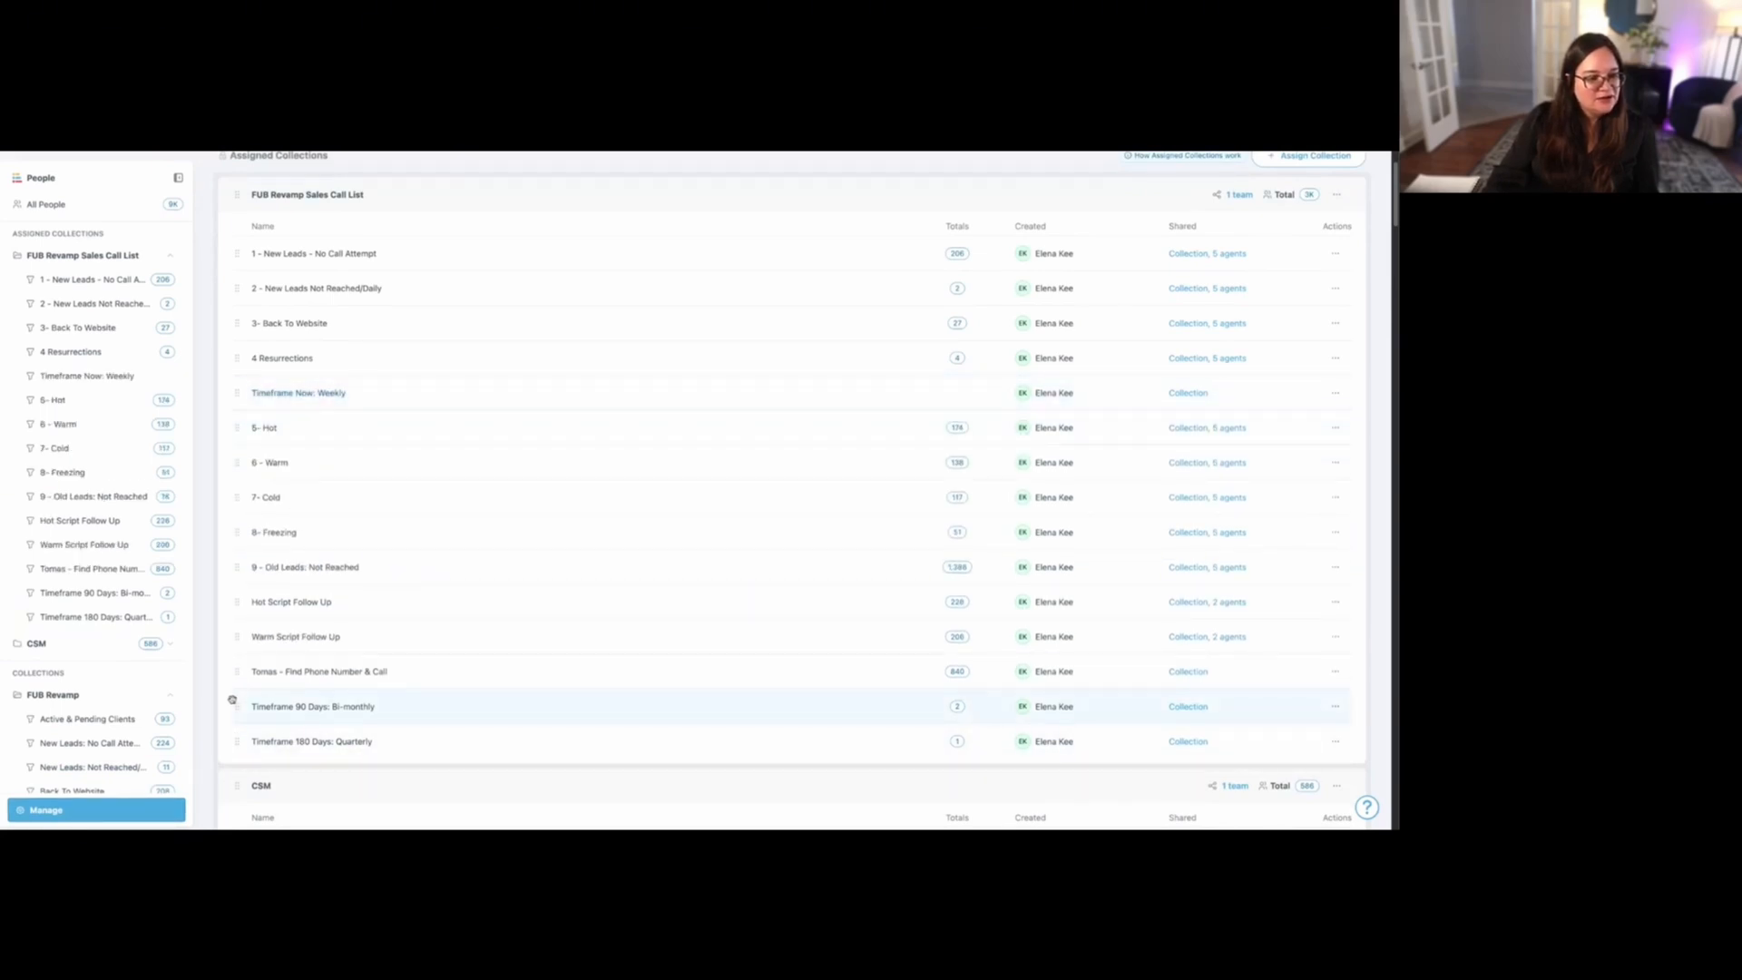
pyautogui.moveTo(235, 706); pyautogui.dragTo(260, 463)
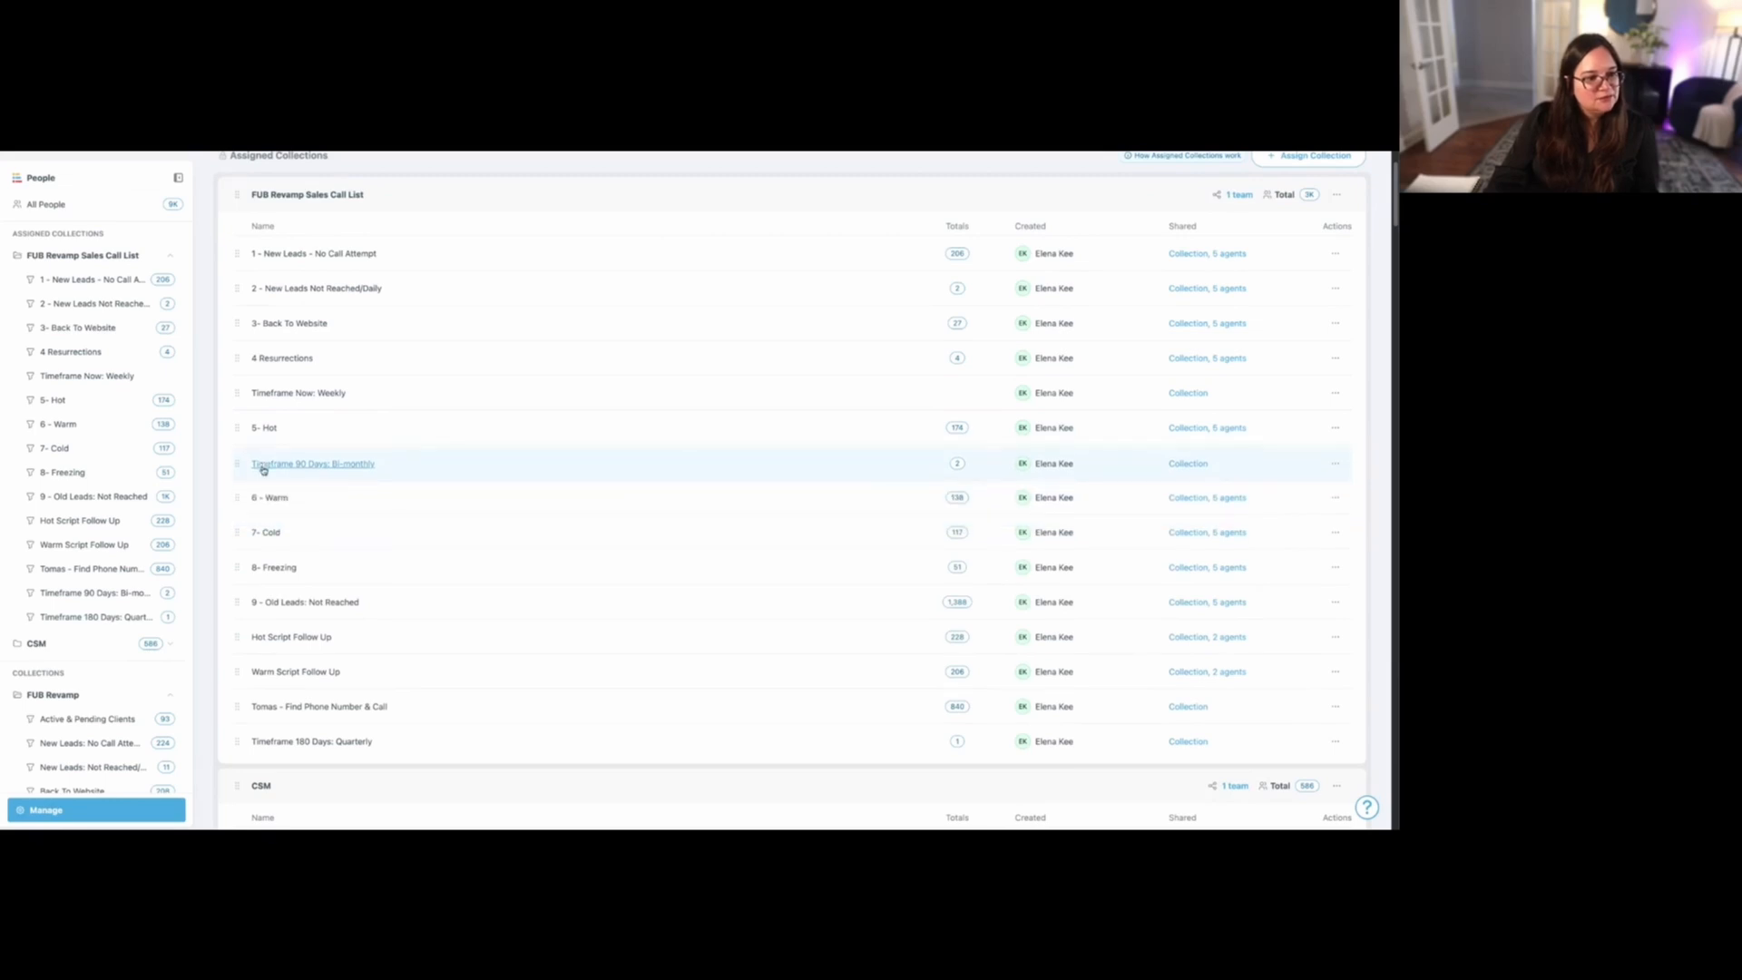
# - Move "Timeframe Now: Weekly" and "Timeframe 90 Days: Bi-monthly" after "Tomas - Find Phone Number & Call" in the FUB Revamp Sales Call List collection
pyautogui.moveTo(238, 743); pyautogui.dragTo(254, 631)
pyautogui.scroll(1, 253, 408)
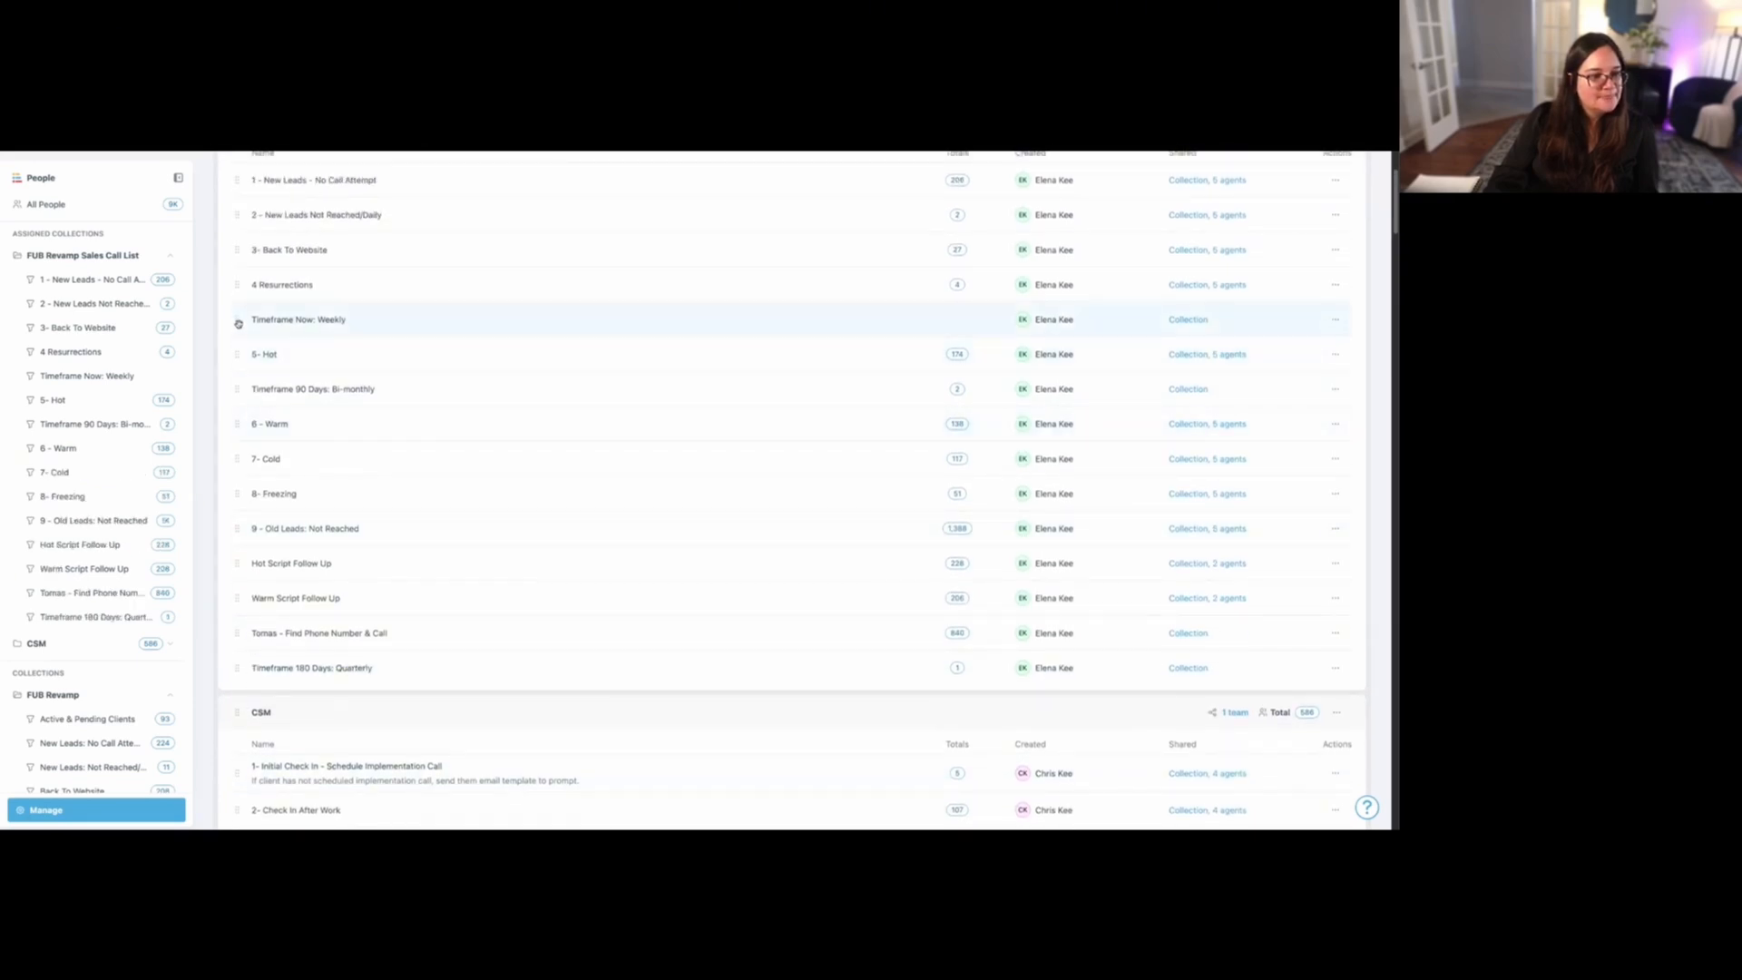
pyautogui.moveTo(238, 321); pyautogui.dragTo(241, 633)
pyautogui.scroll(1, 242, 544)
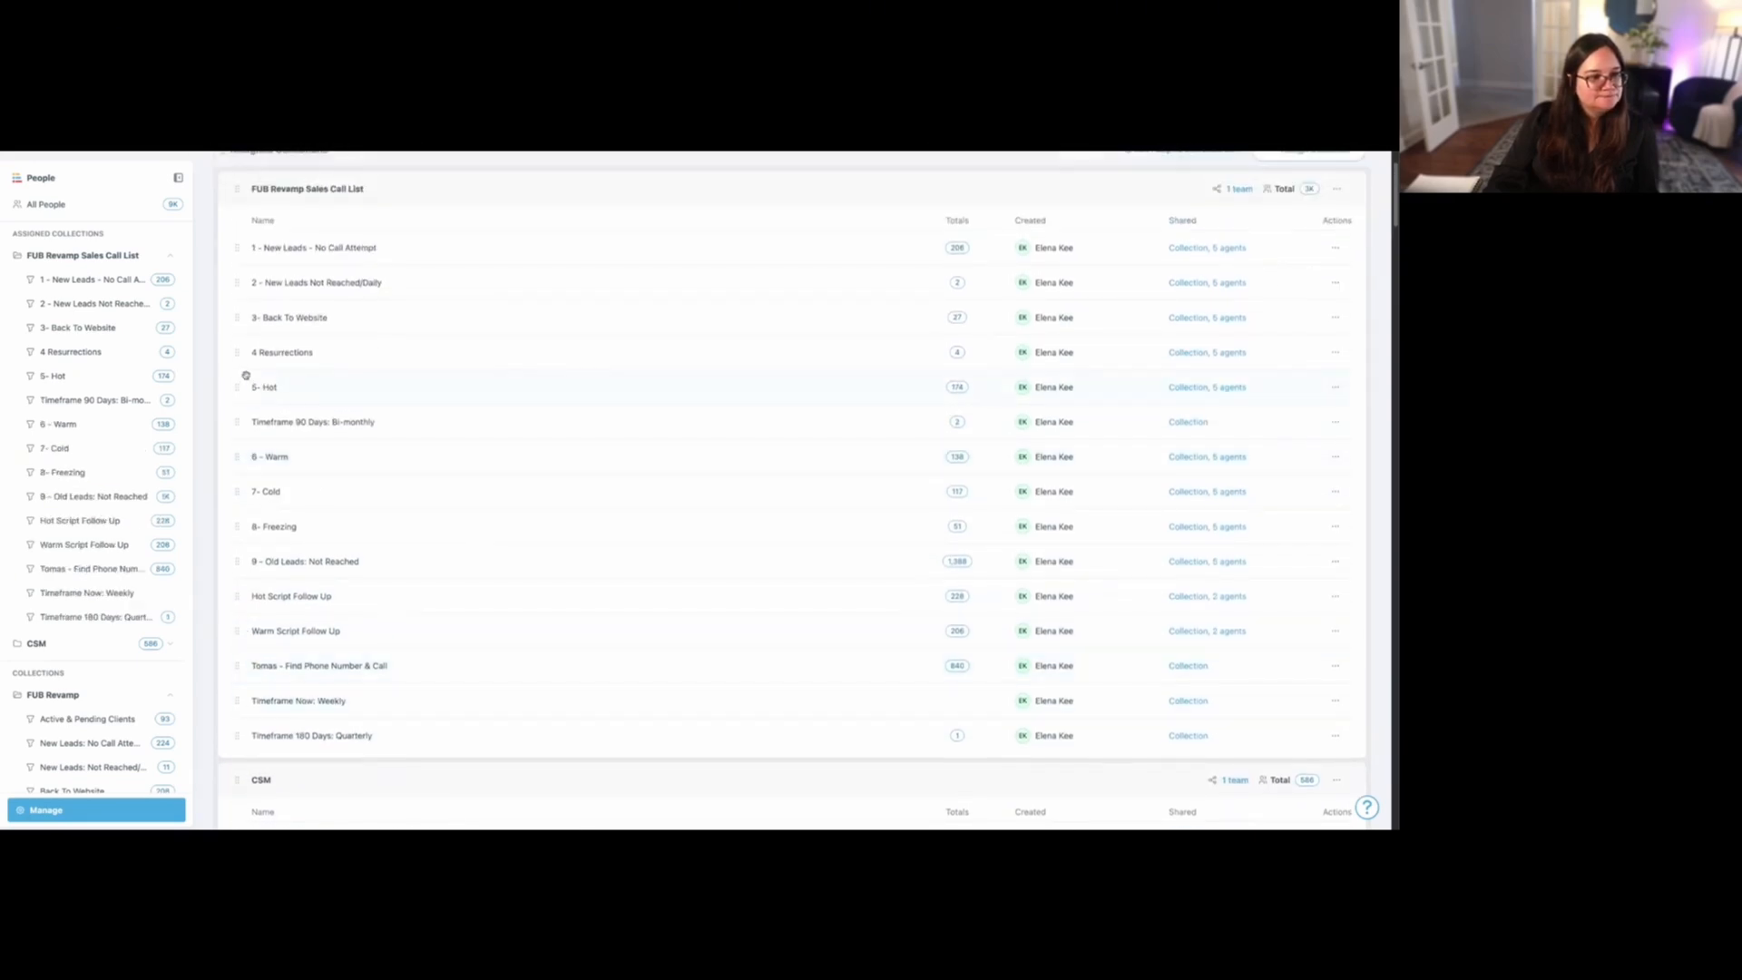
pyautogui.moveTo(246, 472); pyautogui.dragTo(241, 666)
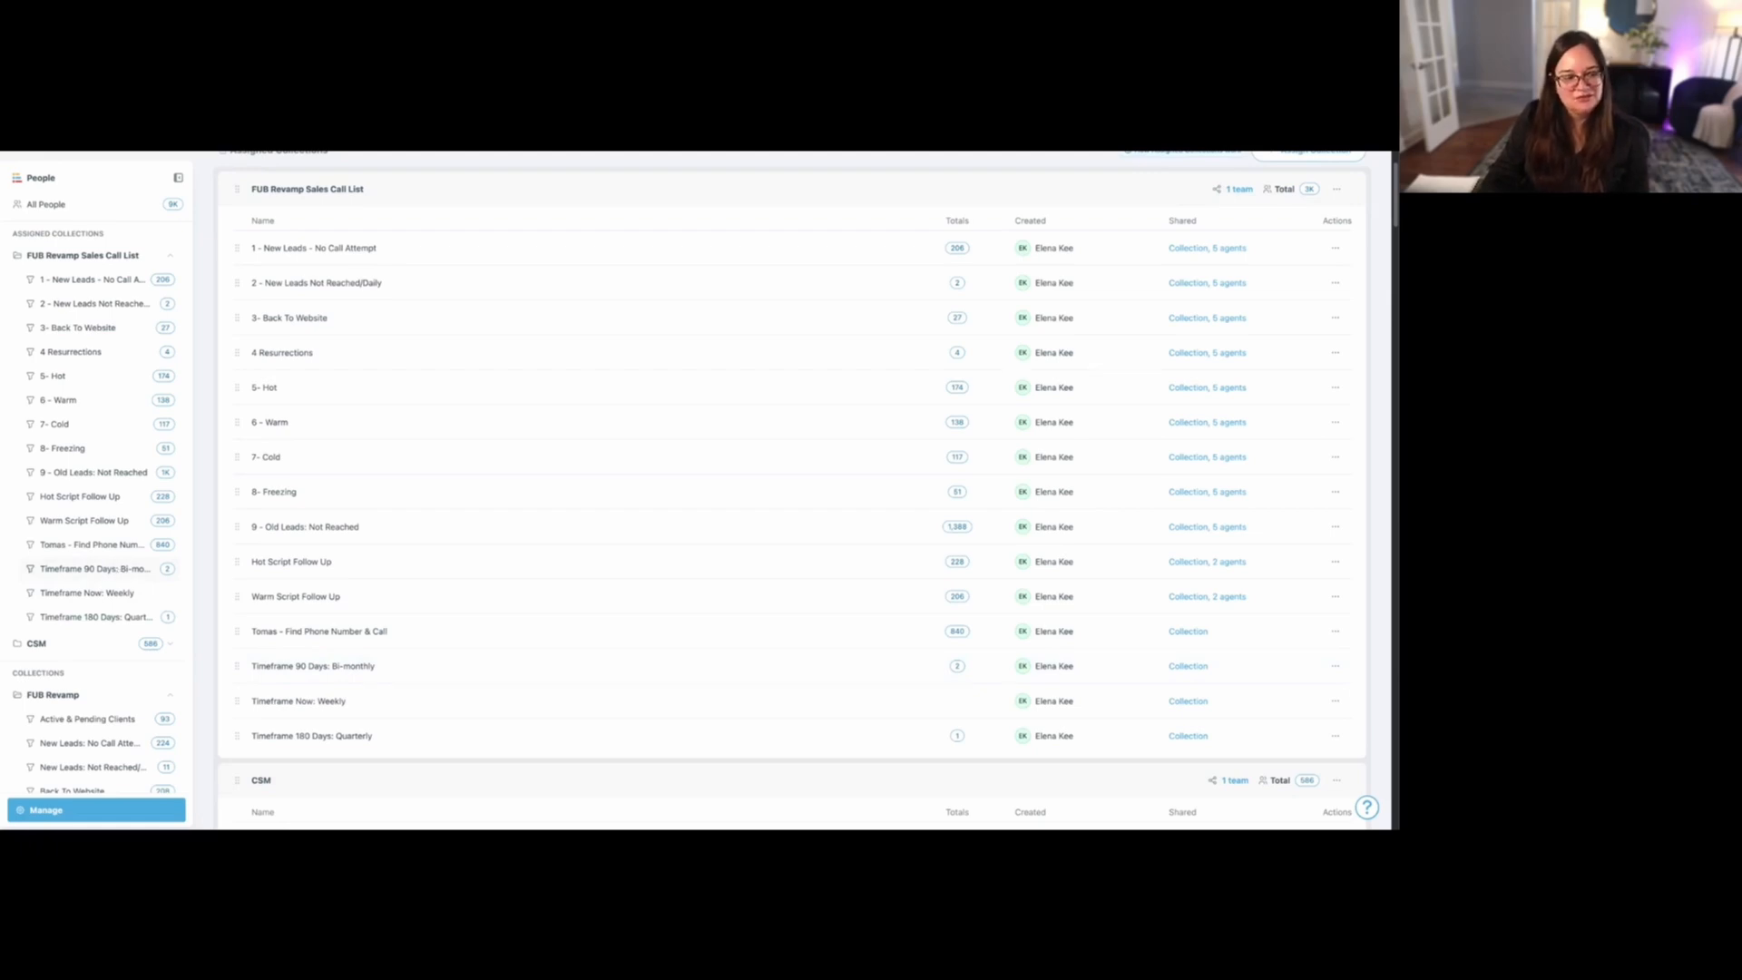
# - Filter All People by the stages A - Hot 1-3 Months, B - Warm 3-6 Months and C - Cold 6+ Months
pyautogui.scroll(2, 123, 591)
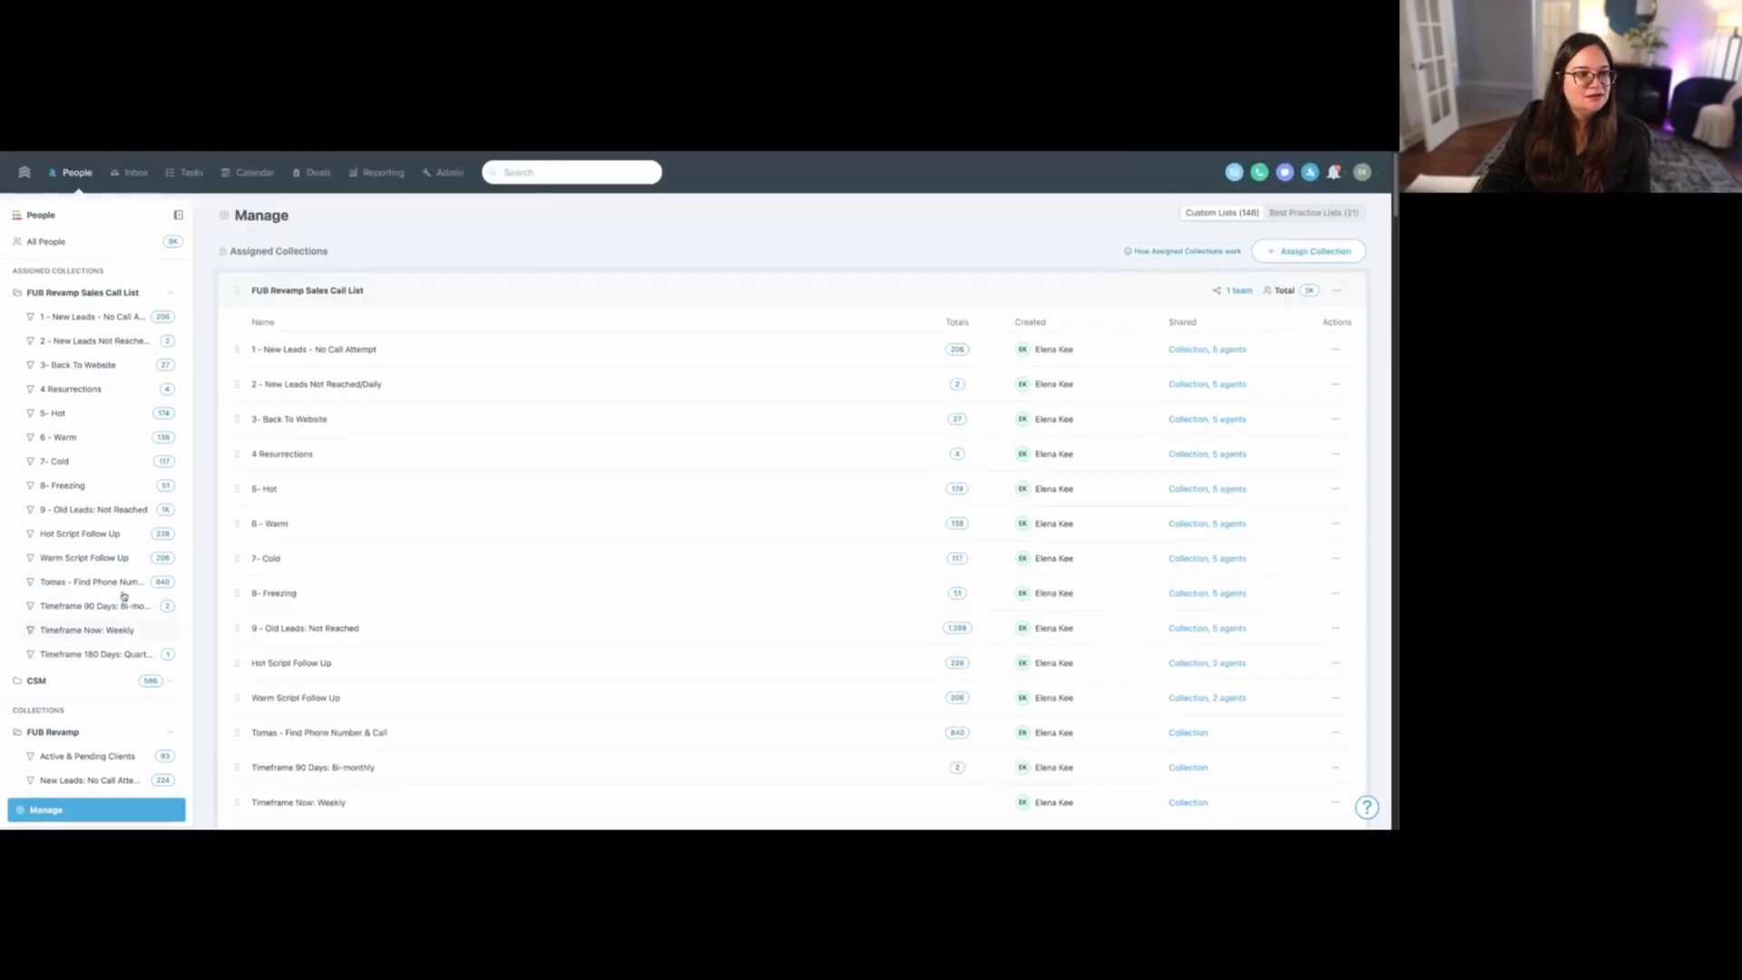
pyautogui.click(54, 242)
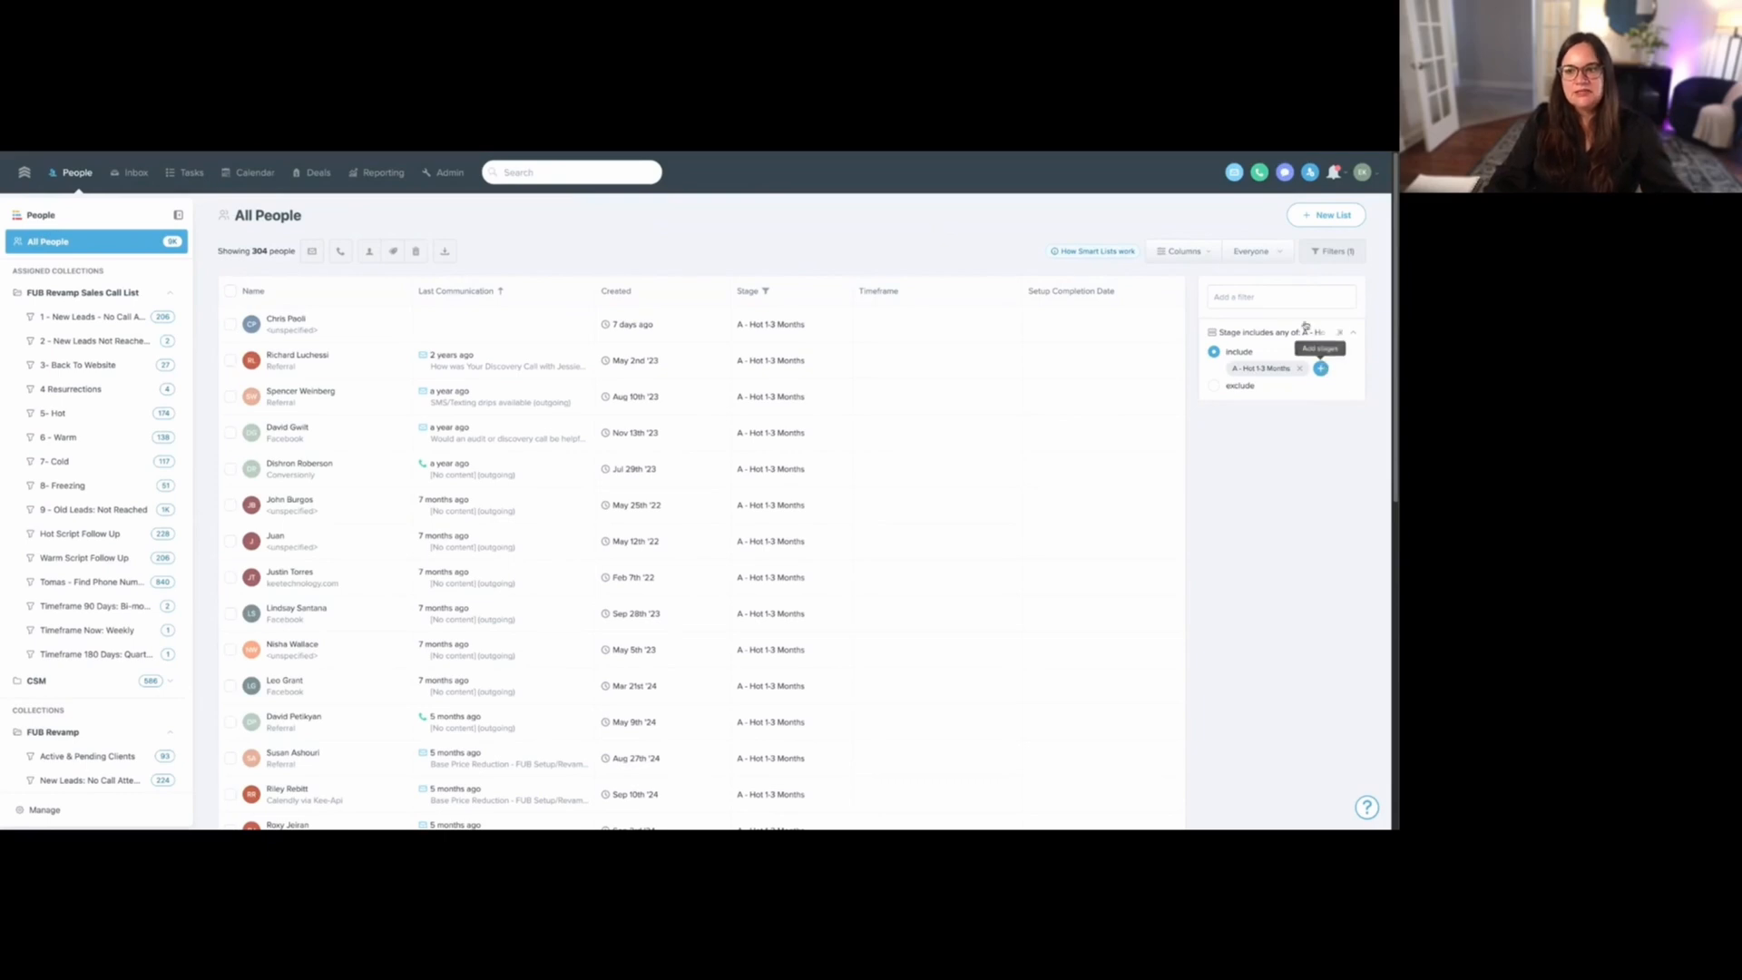
pyautogui.click(1321, 368)
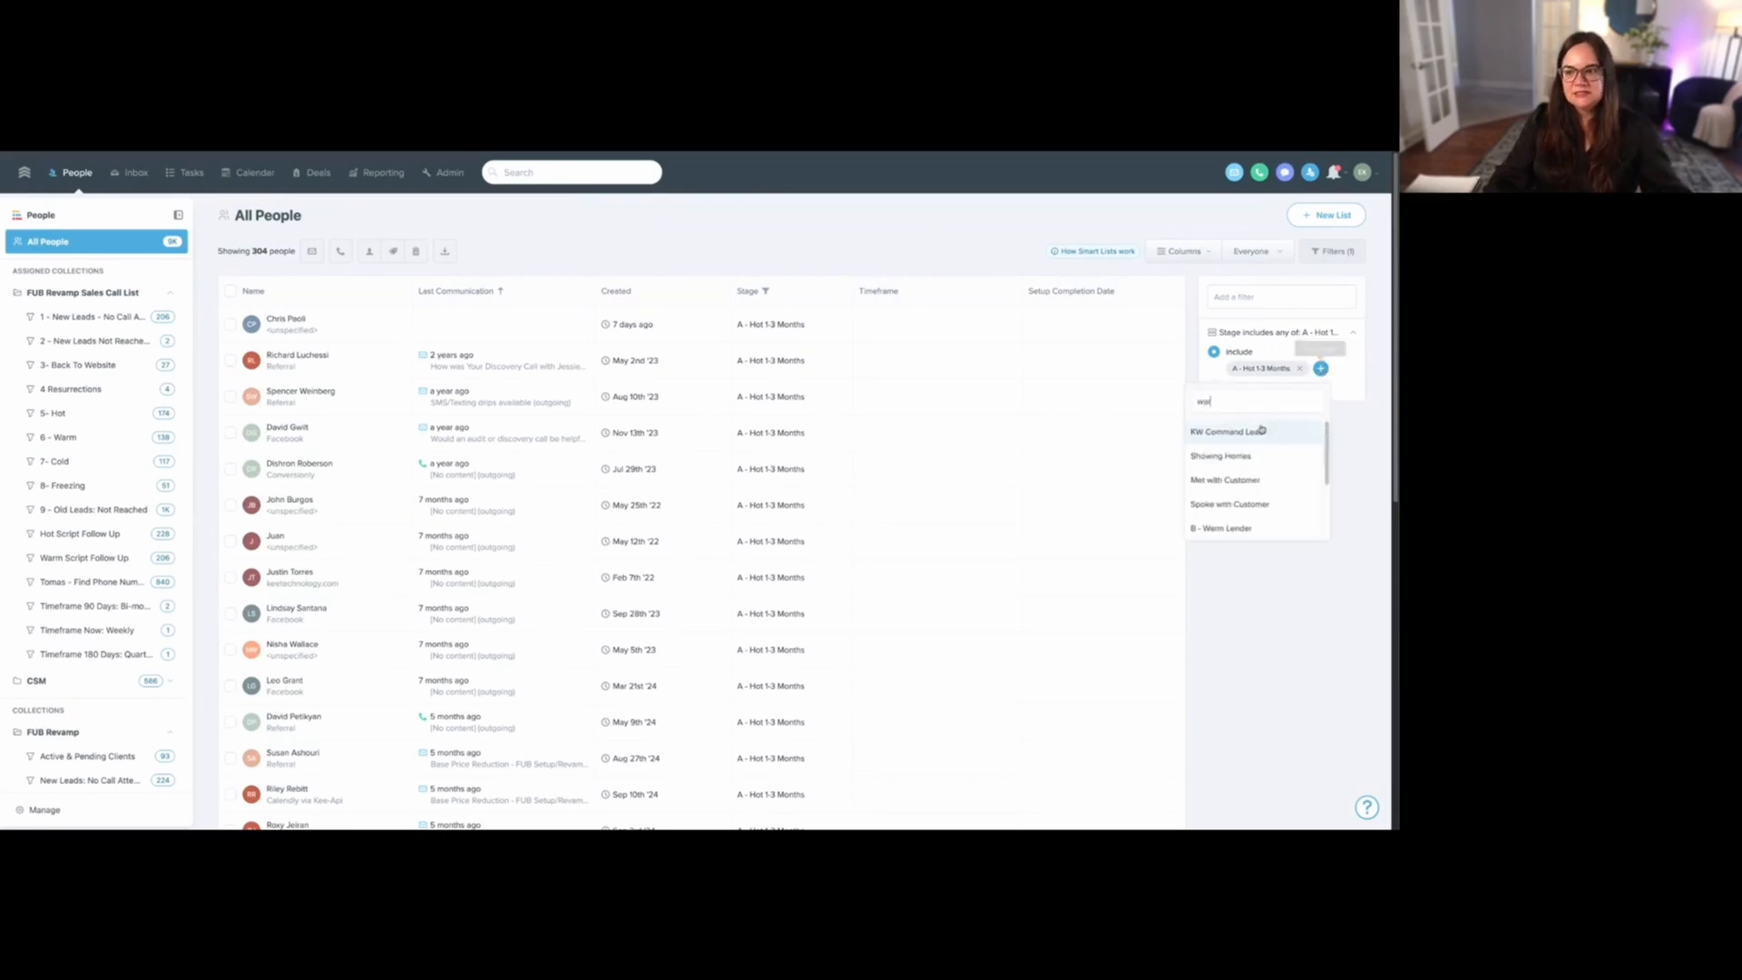
pyautogui.write('war')
pyautogui.click(1253, 453)
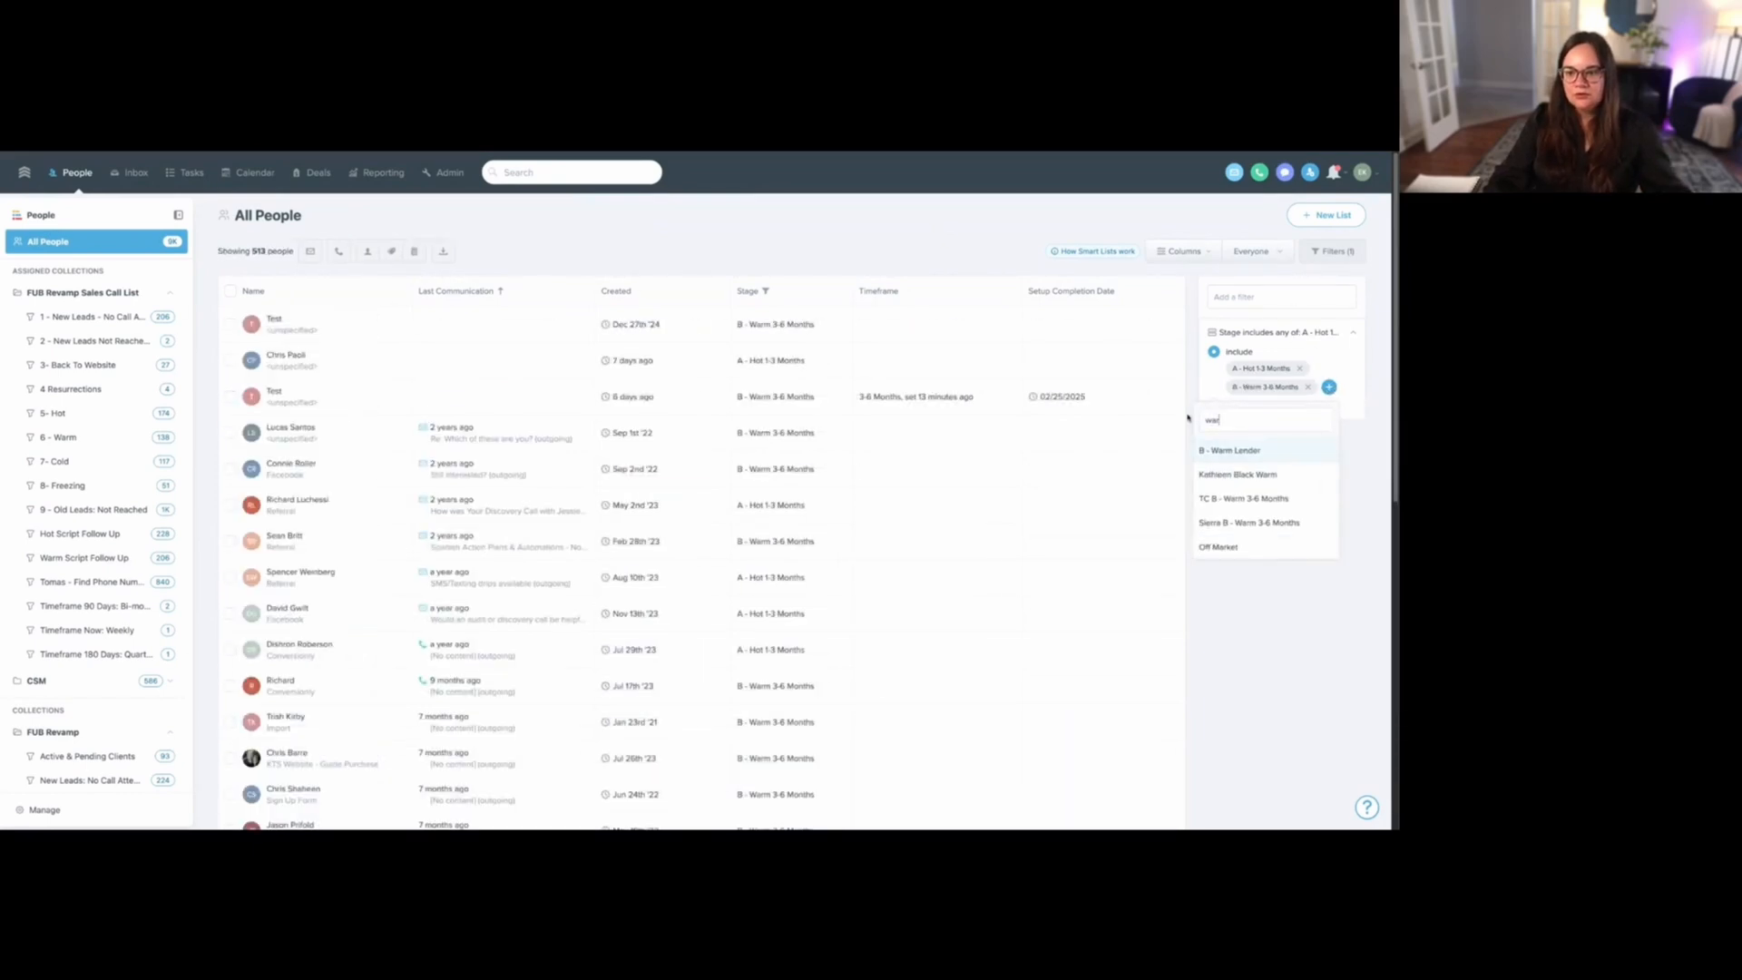
pyautogui.press('BackSpace')
pyautogui.press('BackSpace')
pyautogui.press('BackSpace')
pyautogui.write('col')
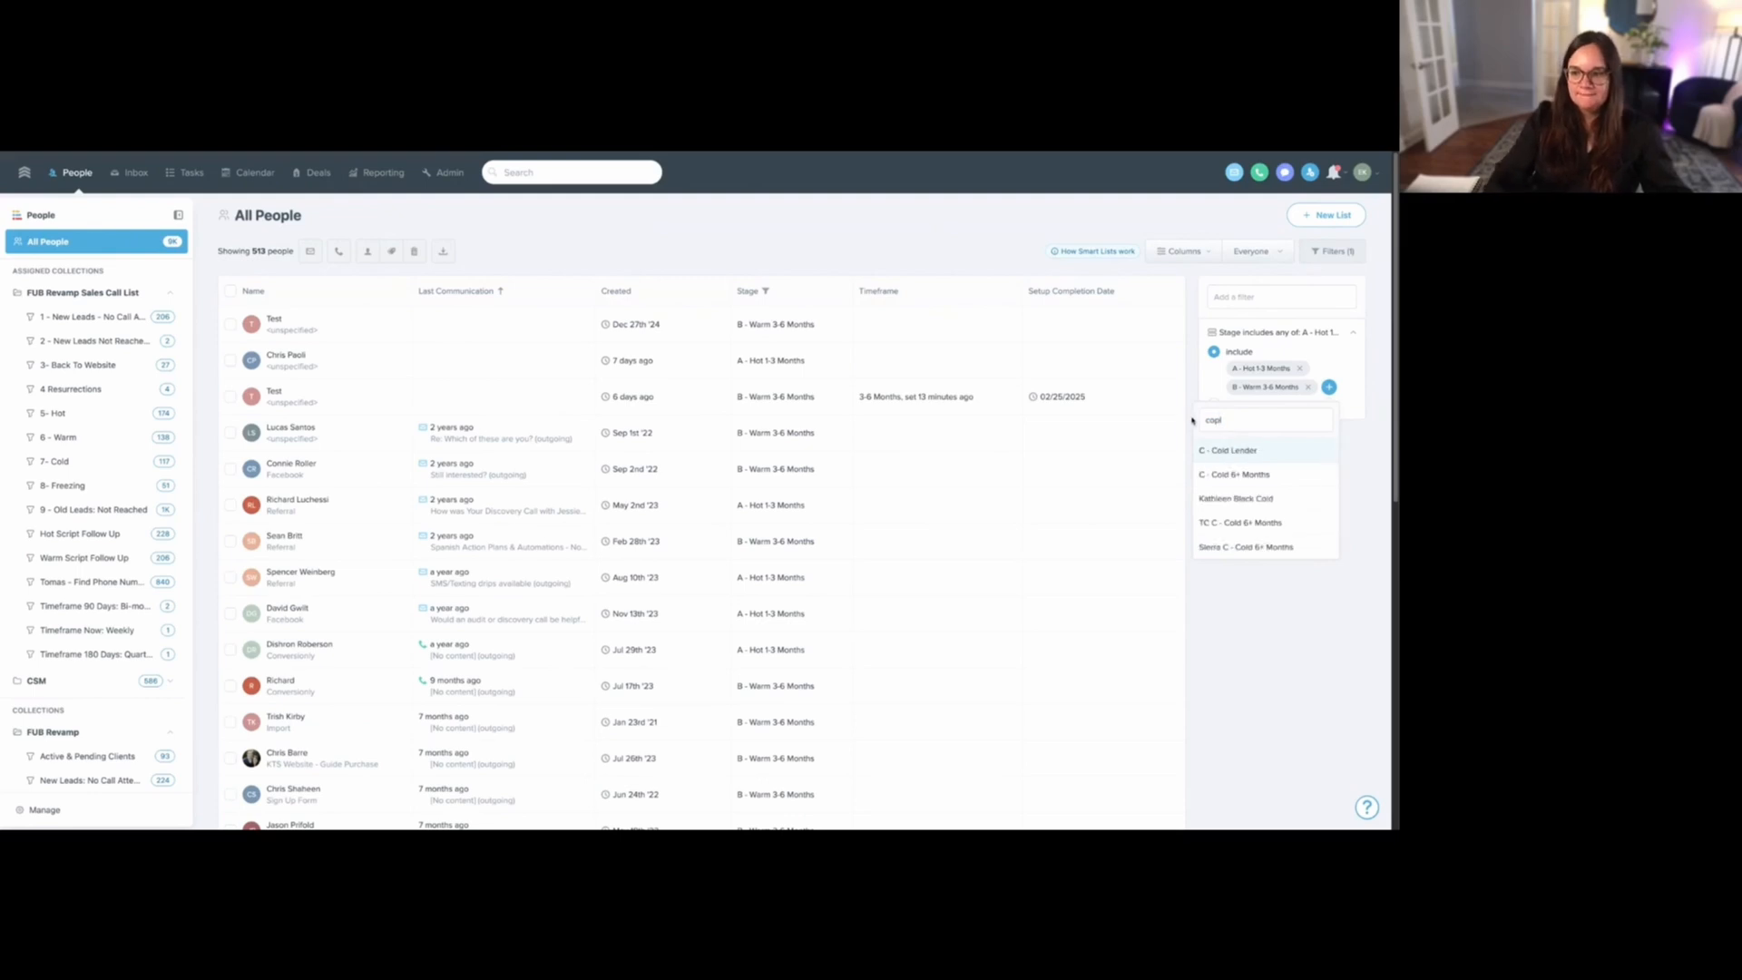
pyautogui.click(1236, 474)
# - Add a Timeframe filter to All People and set it to "is empty"
pyautogui.click(1257, 297)
pyautogui.write('time')
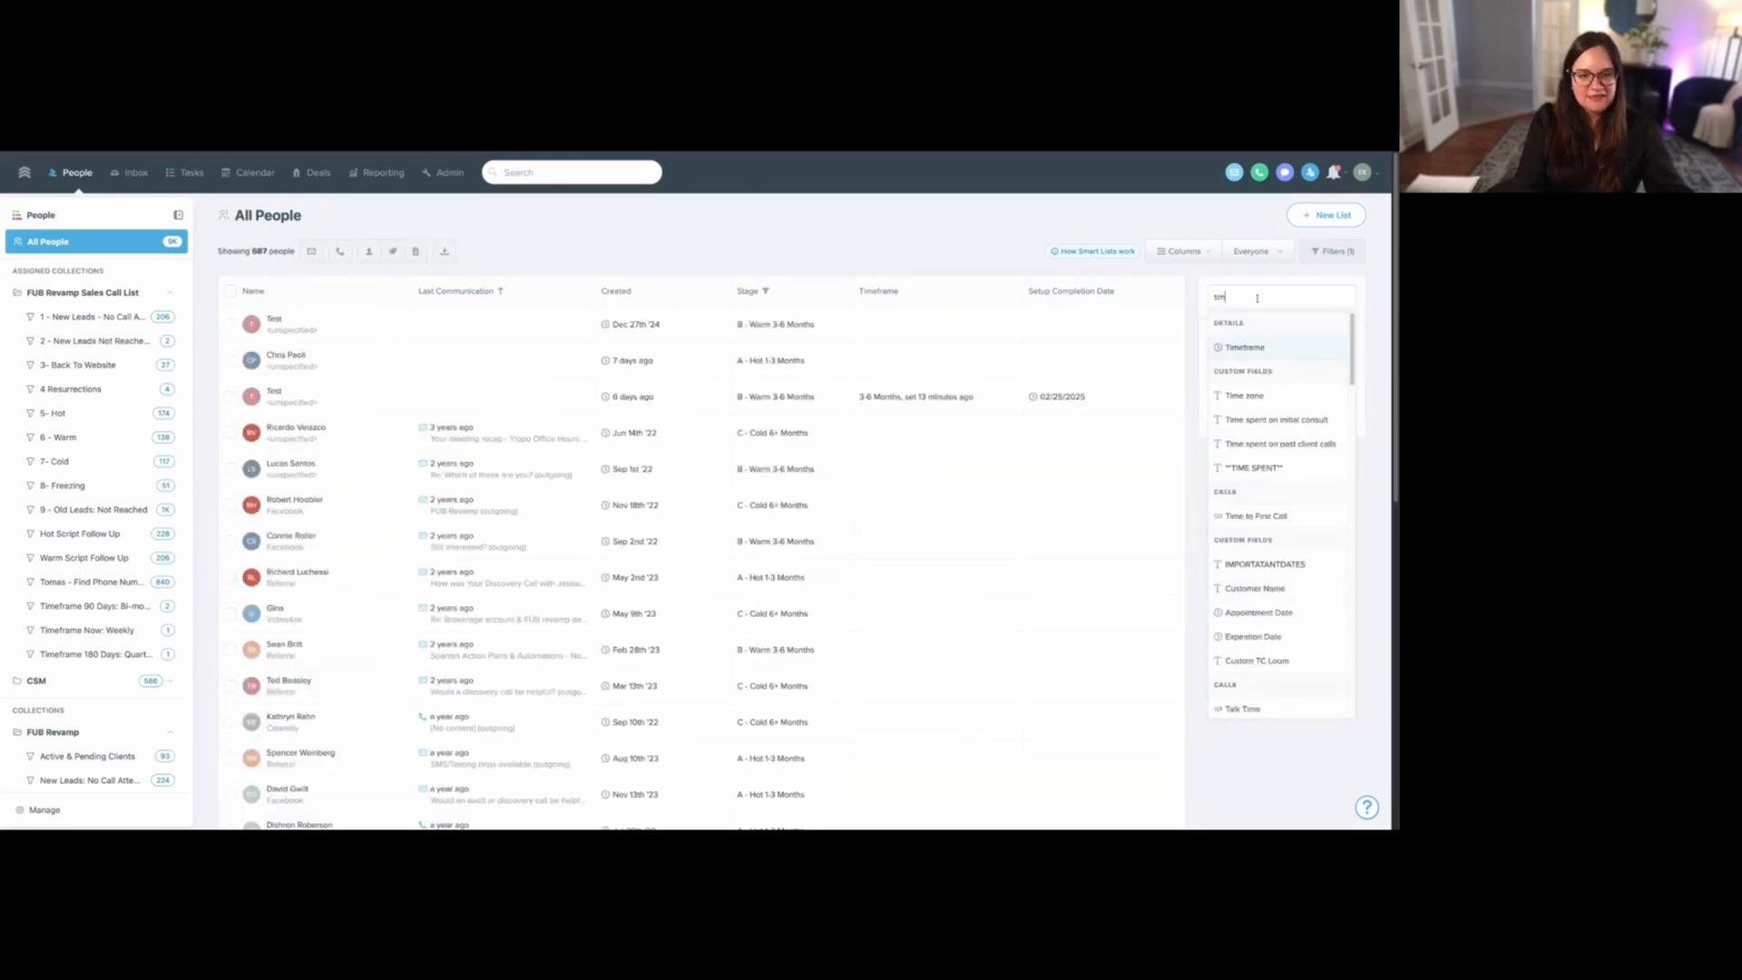
pyautogui.click(1255, 347)
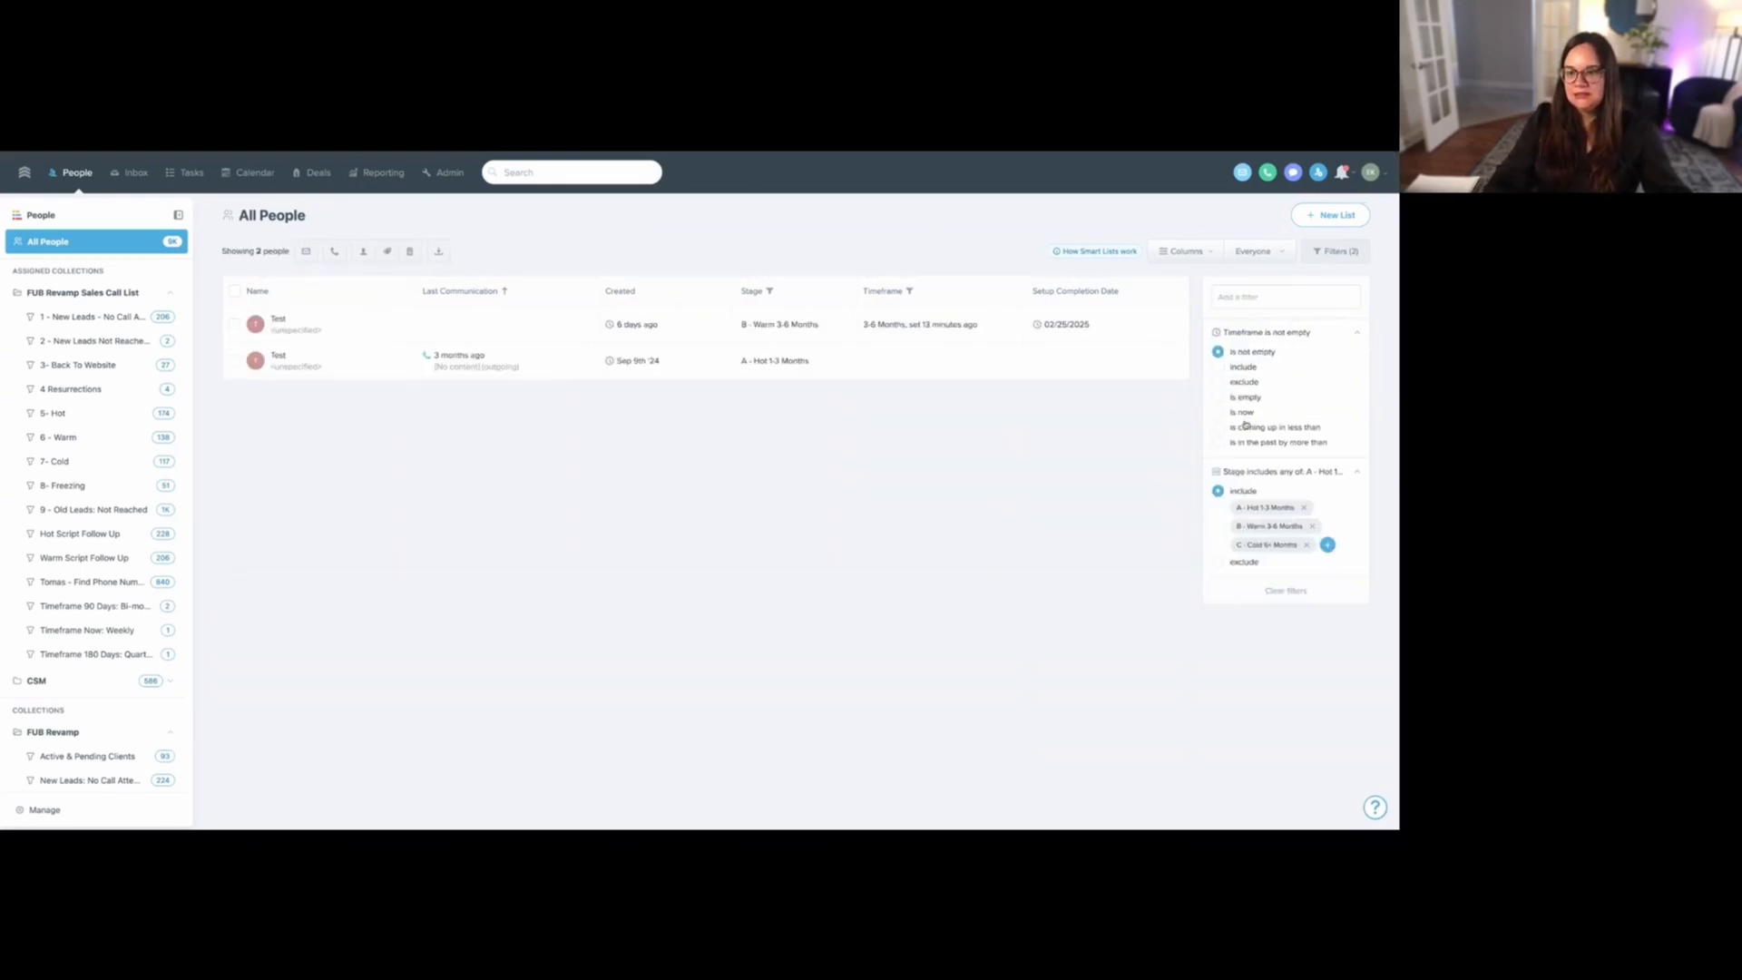
pyautogui.click(1245, 398)
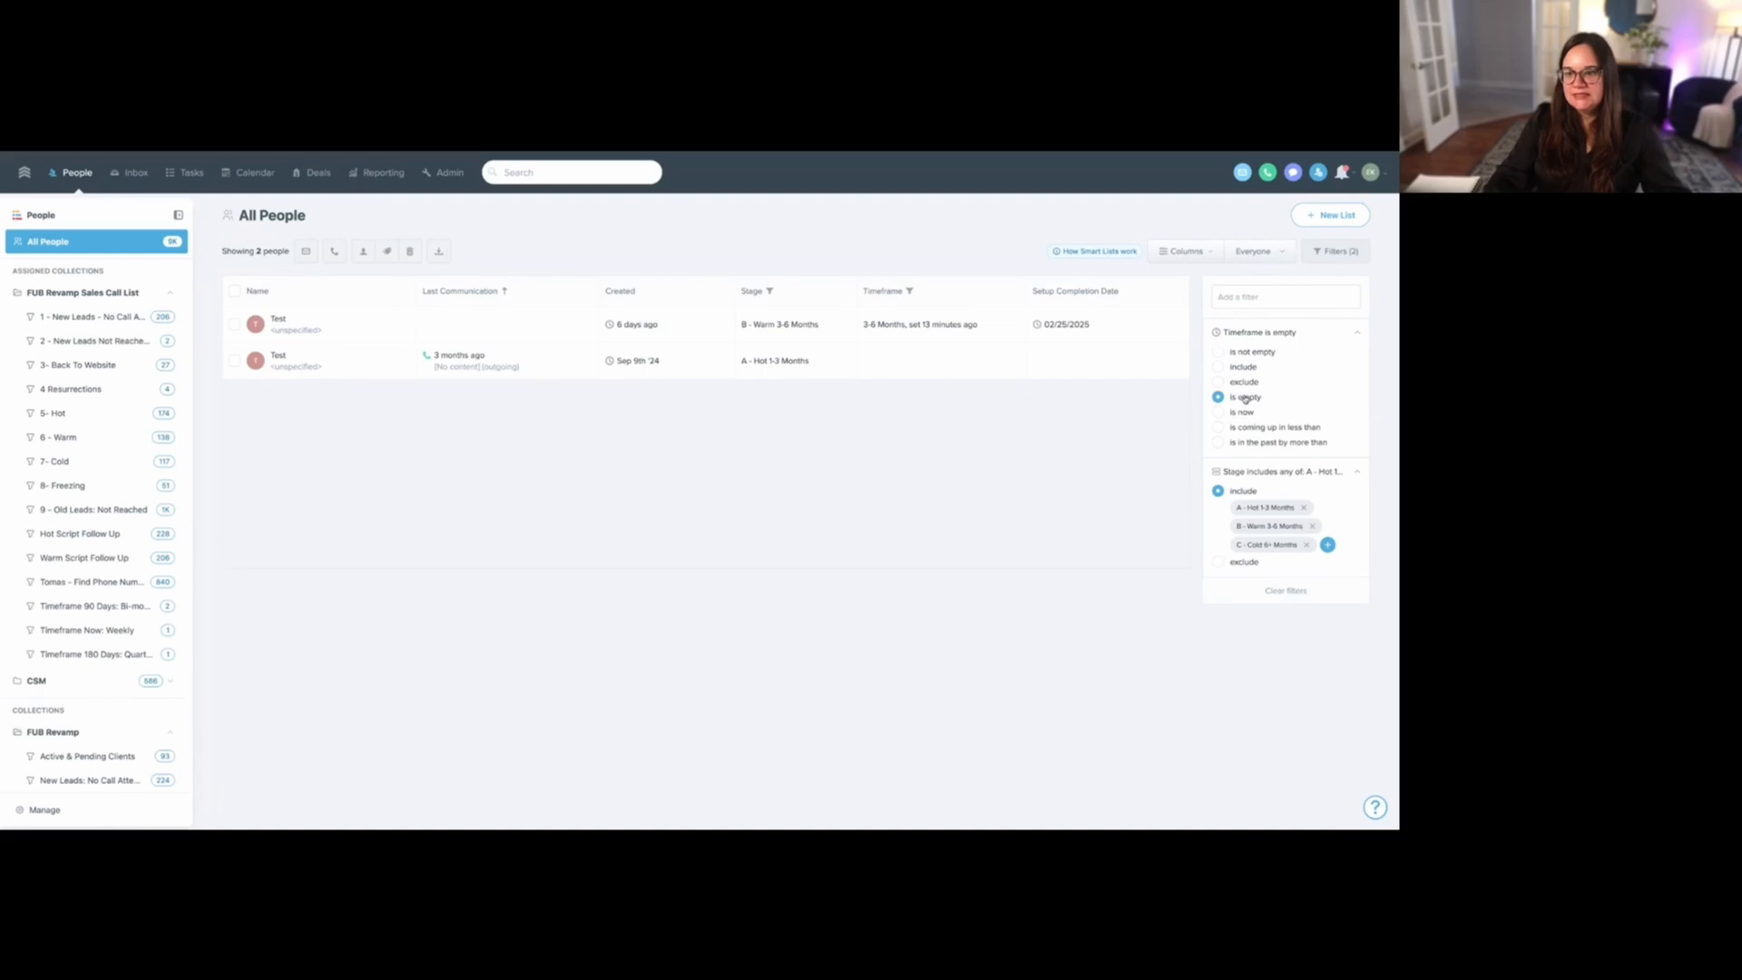
# - Save the filtered people as a new private smart list named "VA - add timeframe"
pyautogui.click(1332, 216)
pyautogui.write('VA - ad')
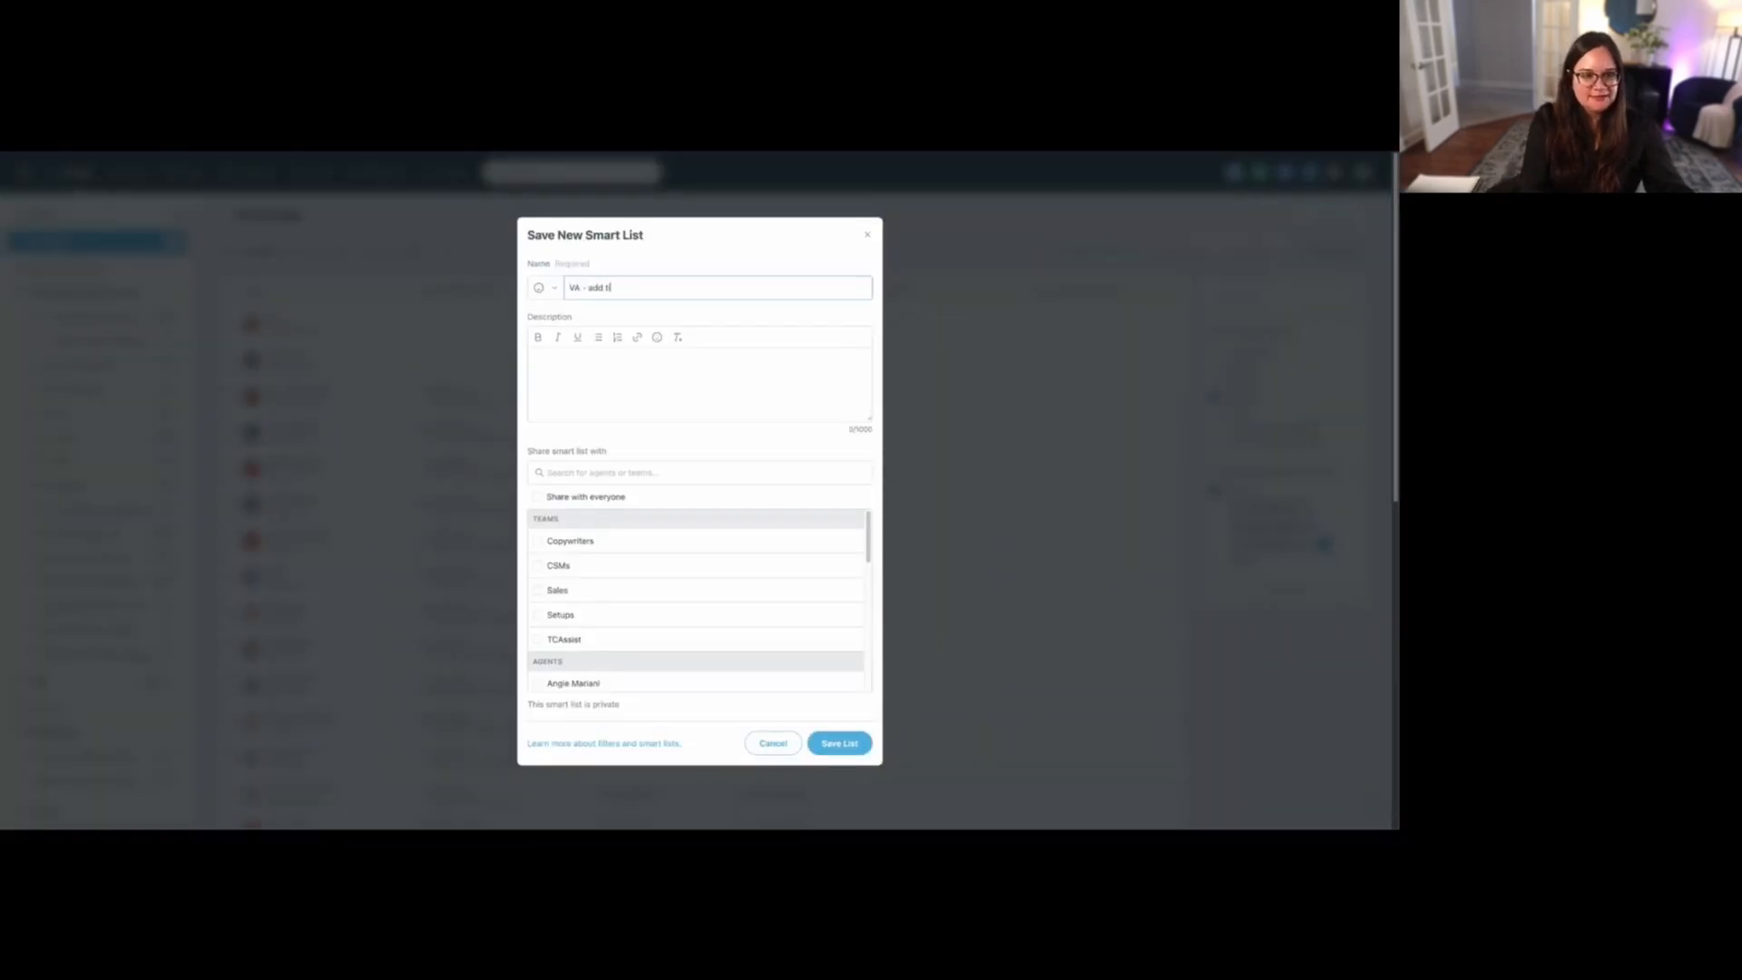
pyautogui.write('d timeframe')
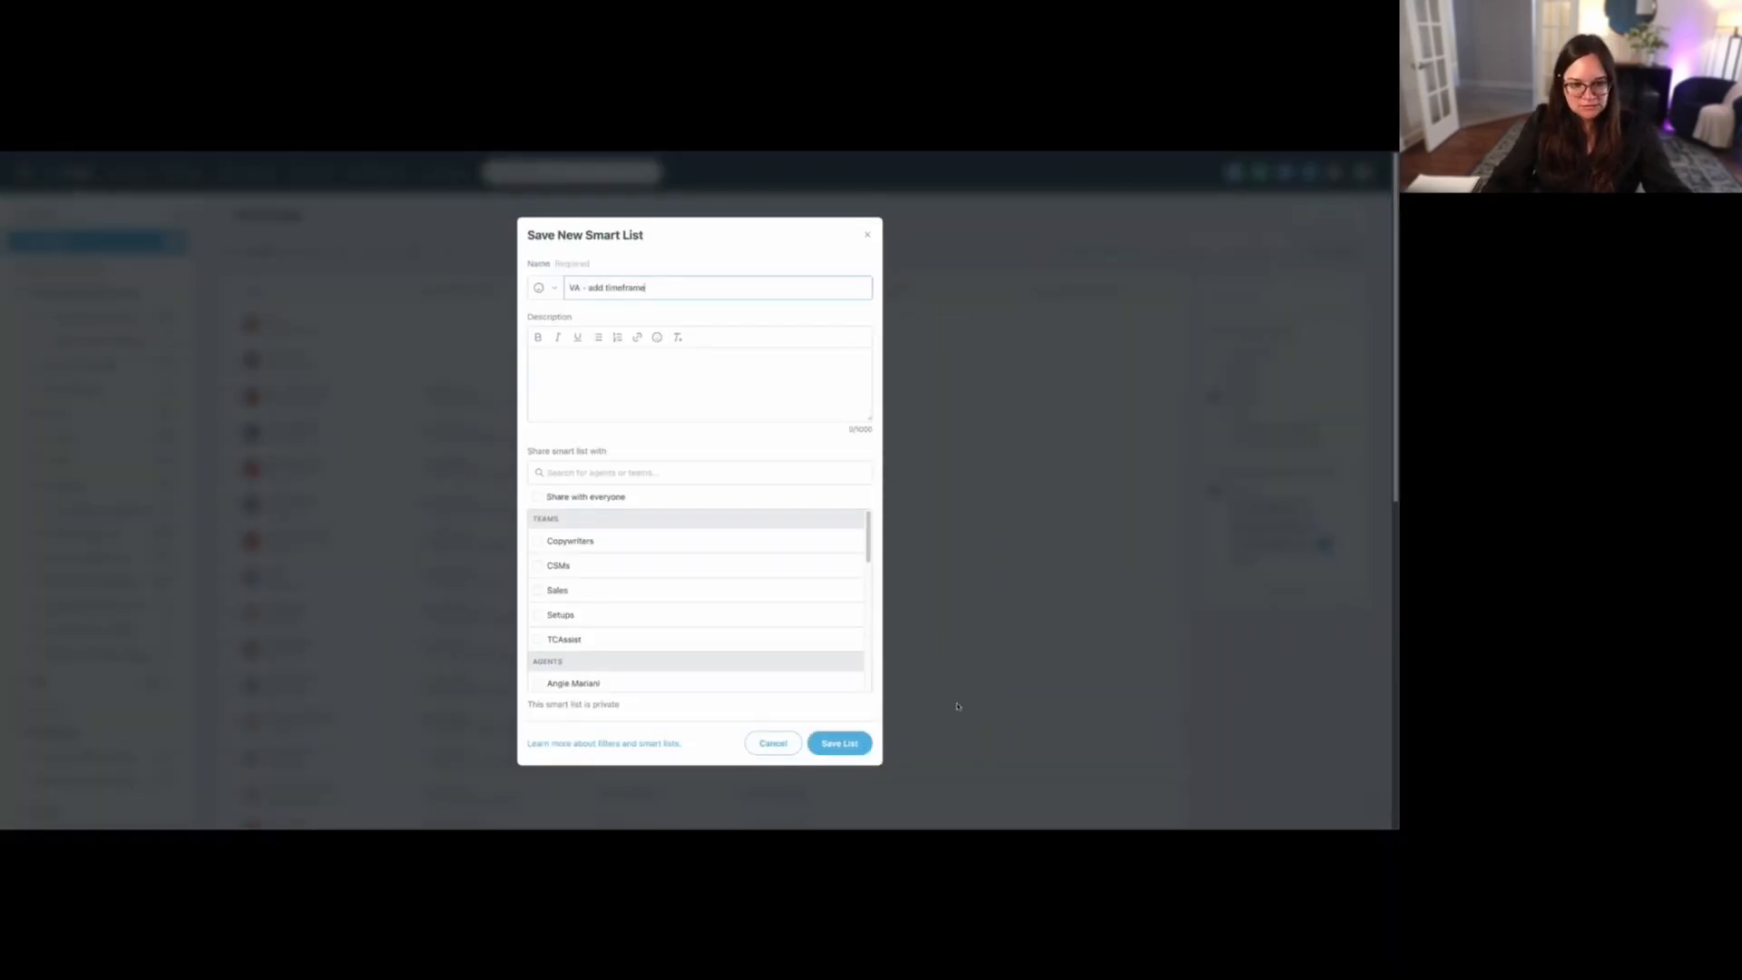
pyautogui.click(839, 744)
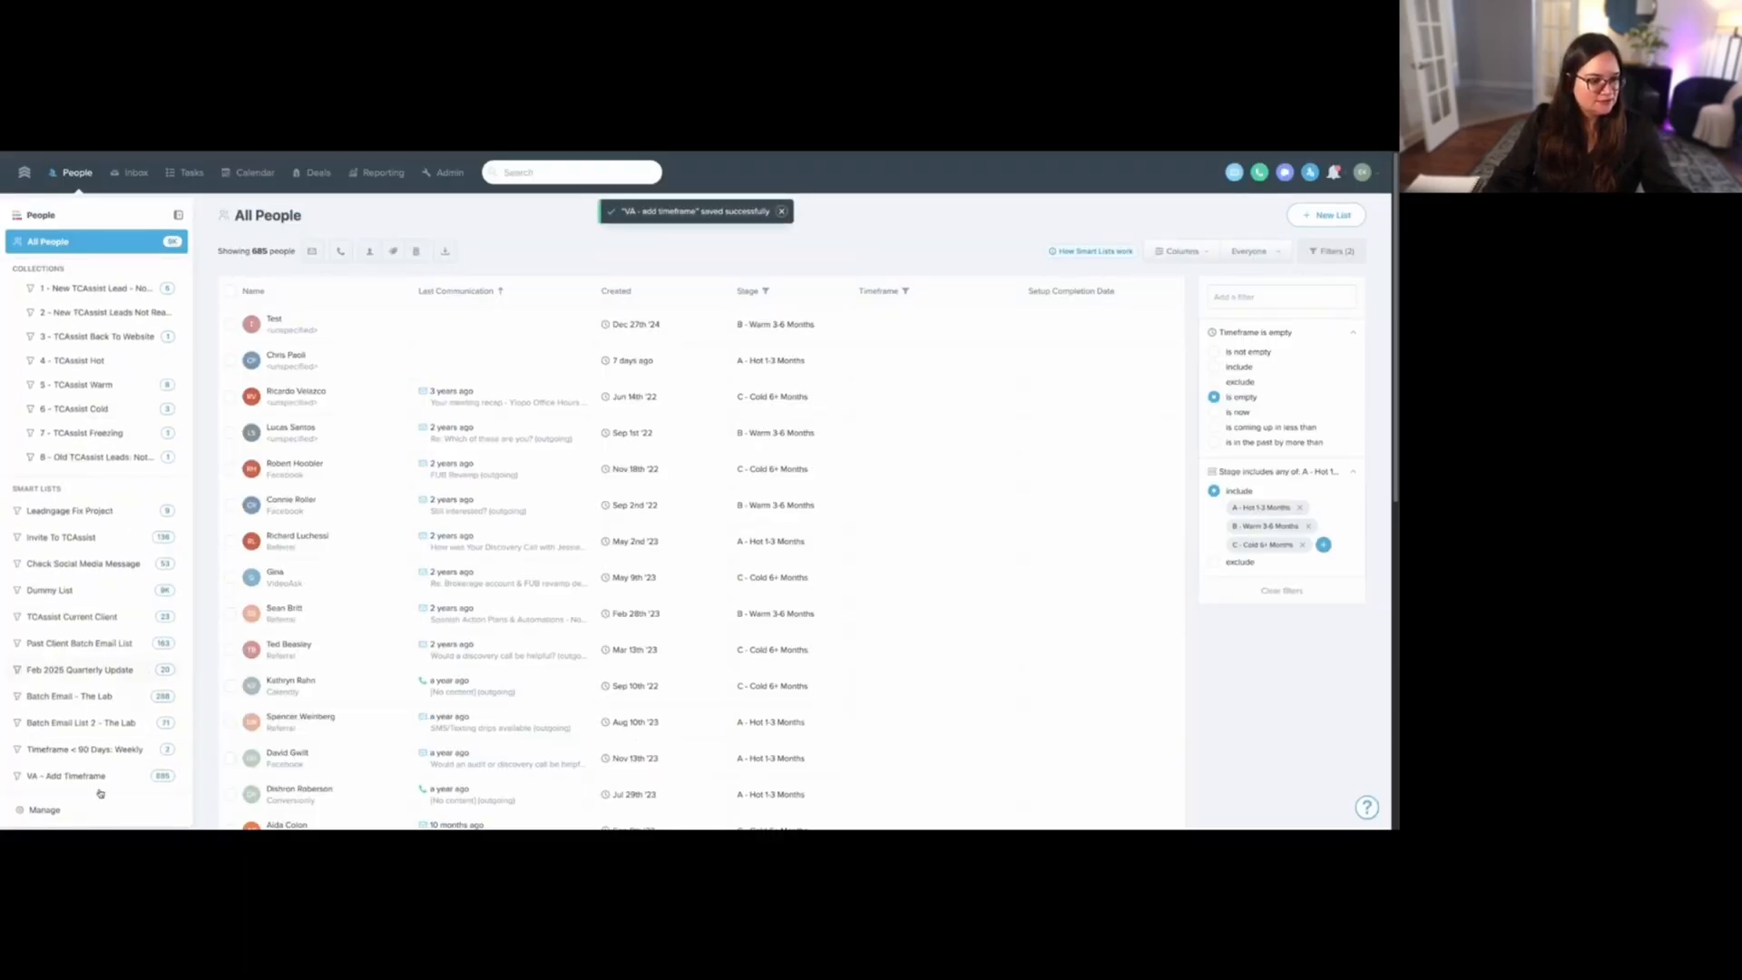
# - Open the "VA - Add Timeframe" smart list and review its Stage and Timeframe filter settings
pyautogui.click(93, 776)
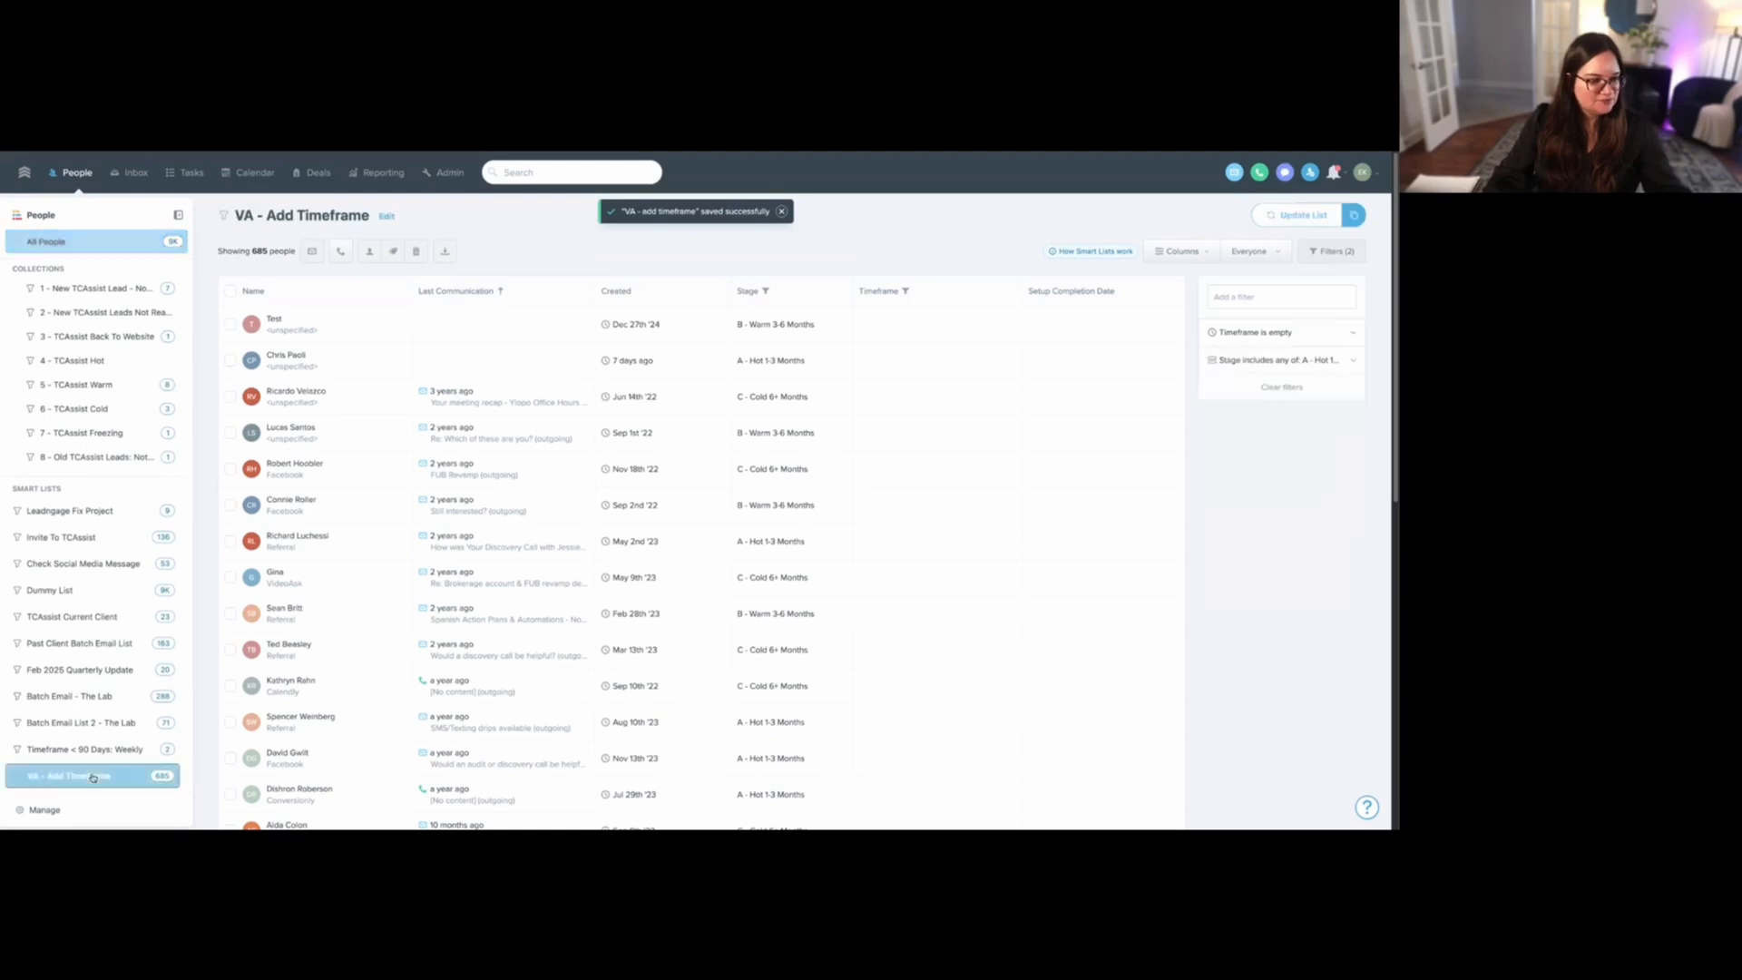
pyautogui.click(1247, 366)
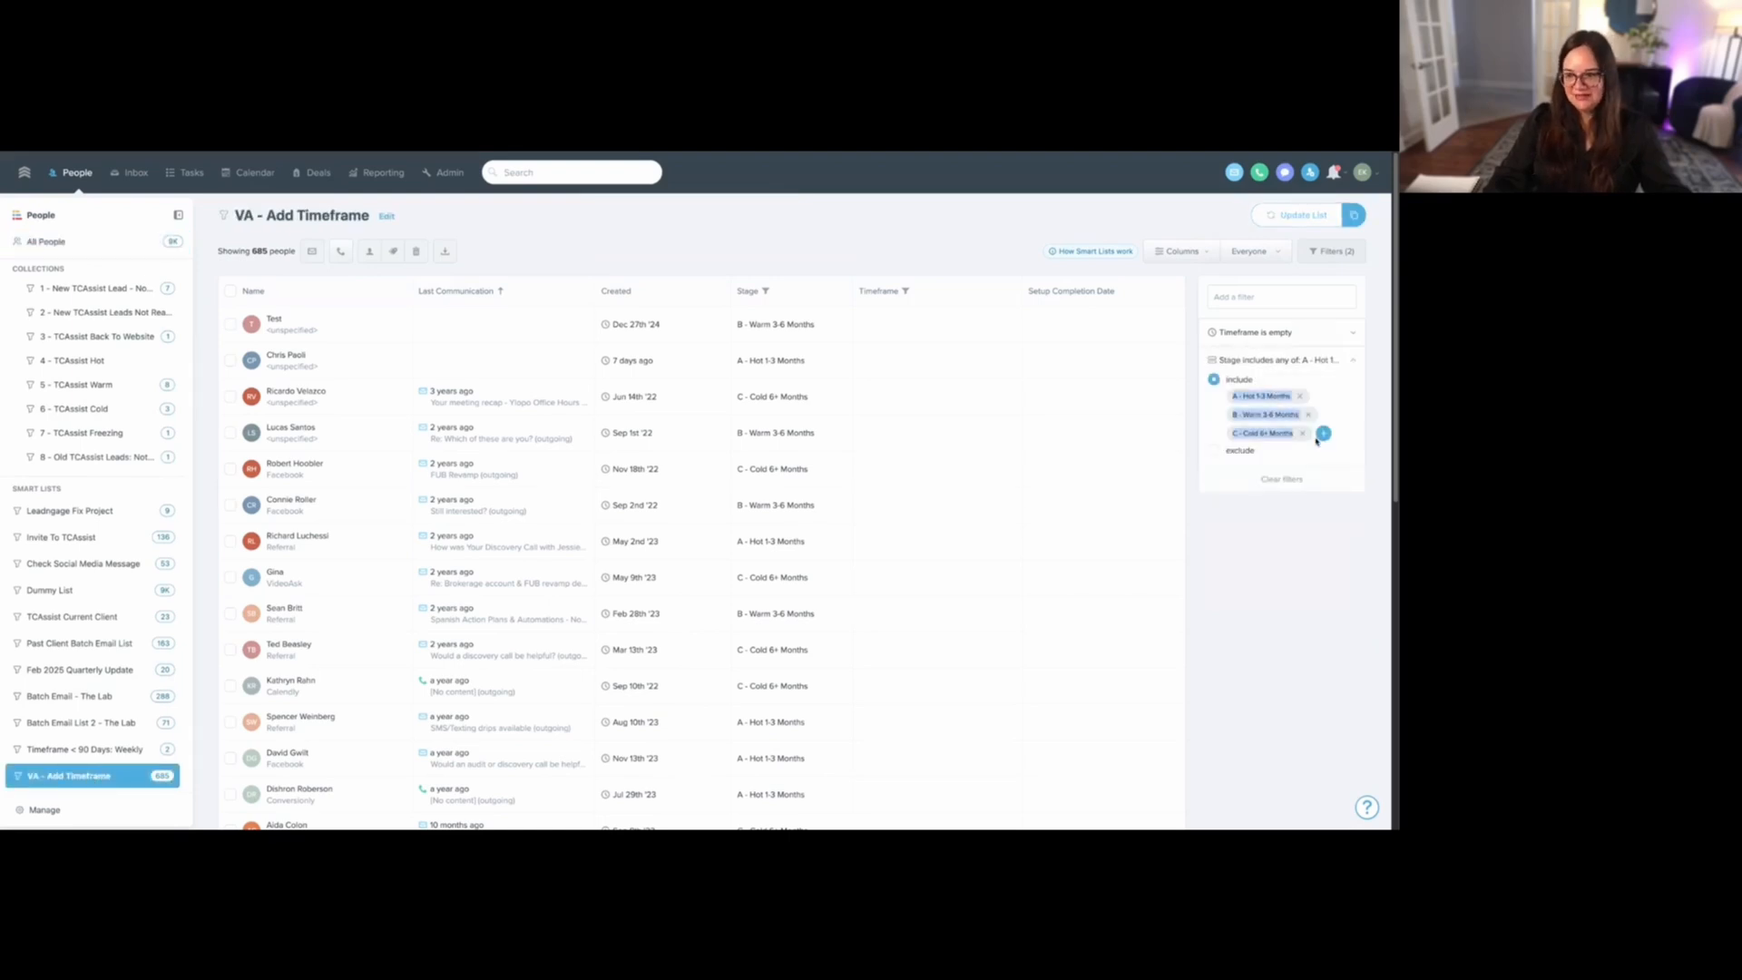
pyautogui.click(1268, 332)
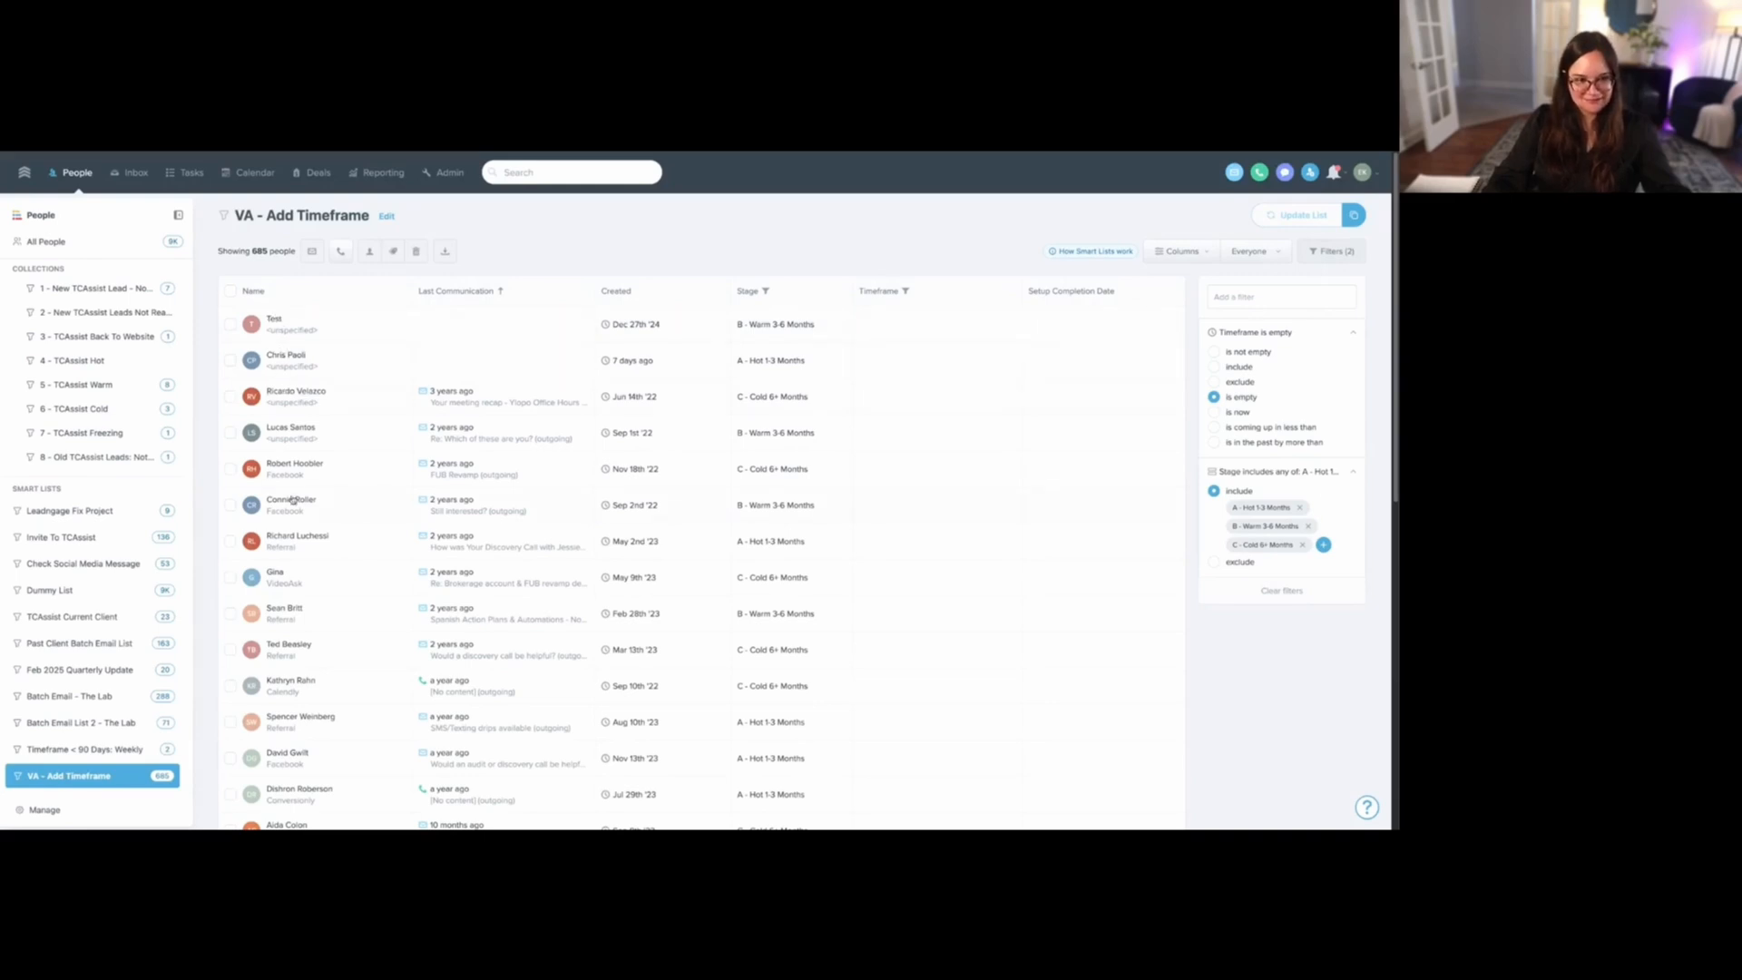
pyautogui.scroll(5, 86, 508)
pyautogui.scroll(10, 86, 508)
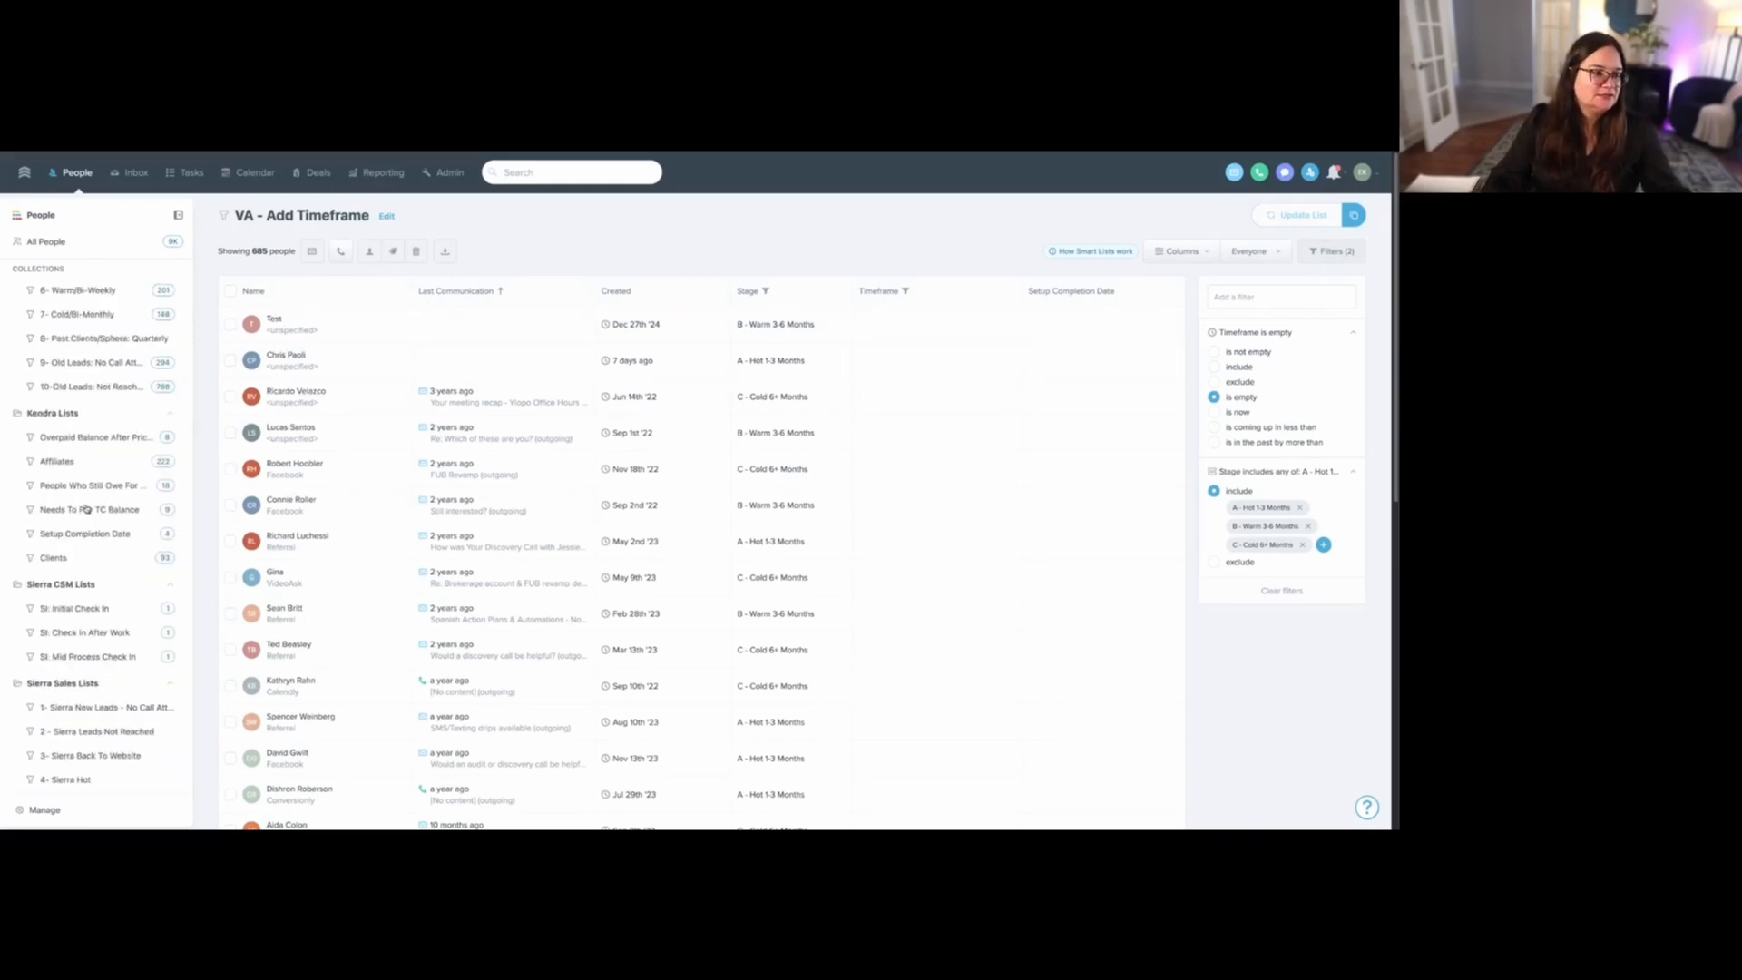
pyautogui.scroll(10, 88, 508)
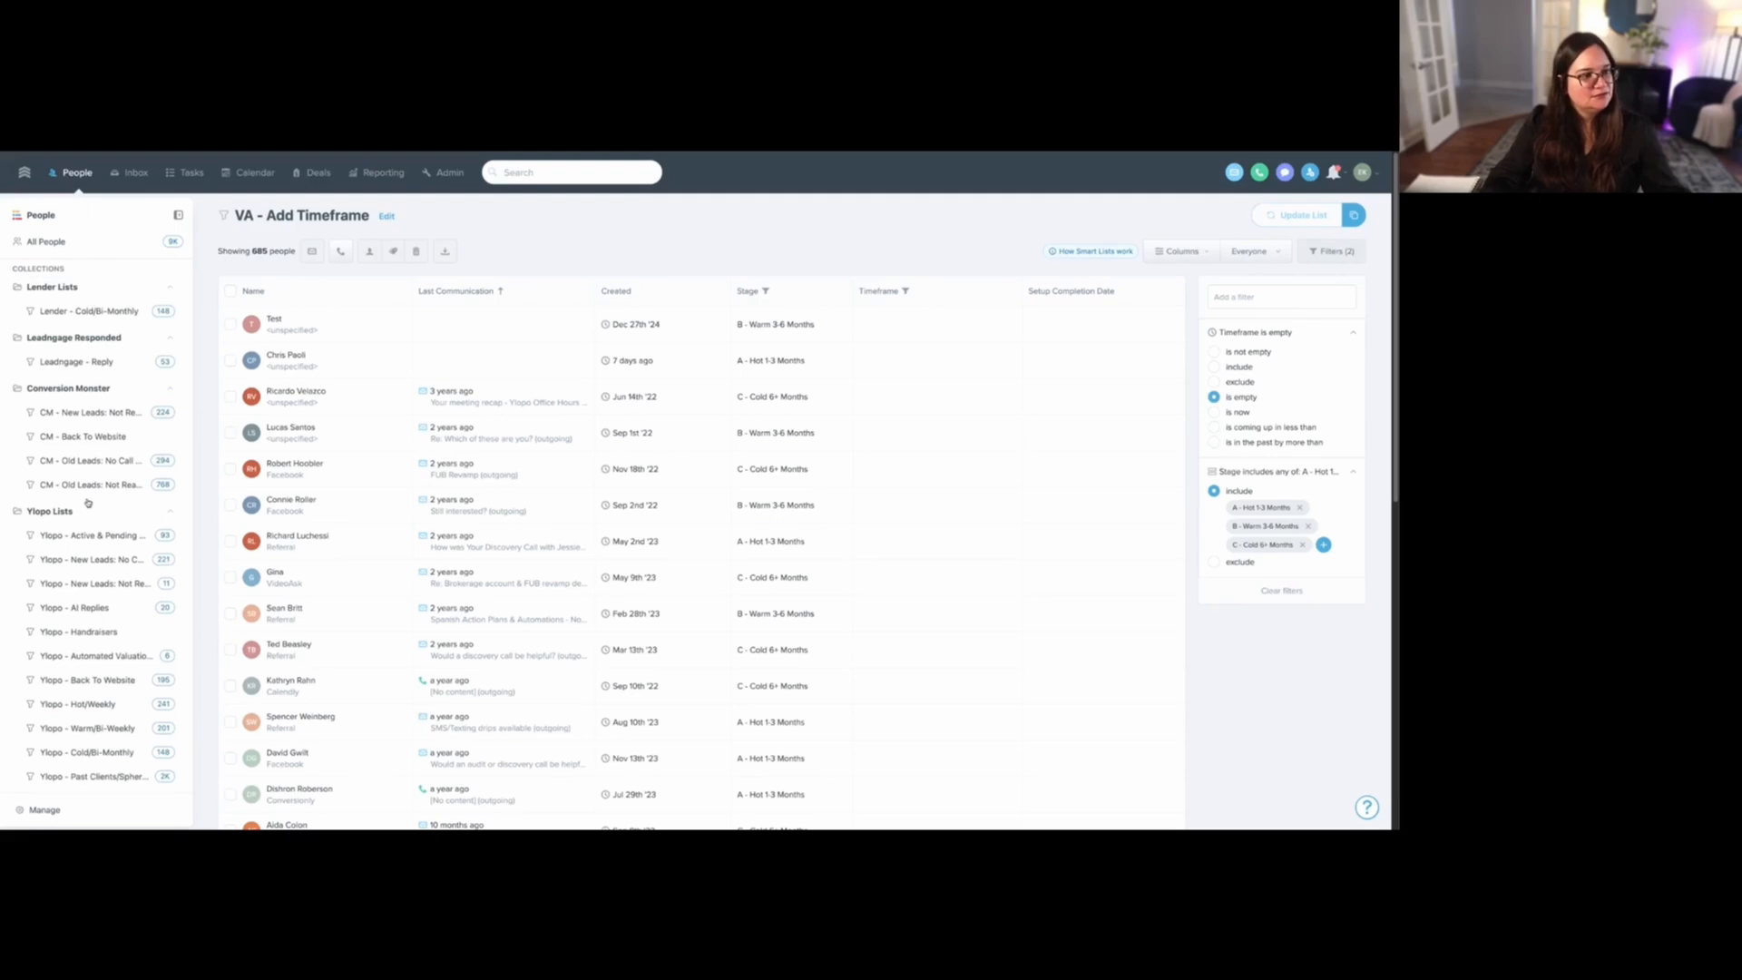
pyautogui.scroll(10, 102, 503)
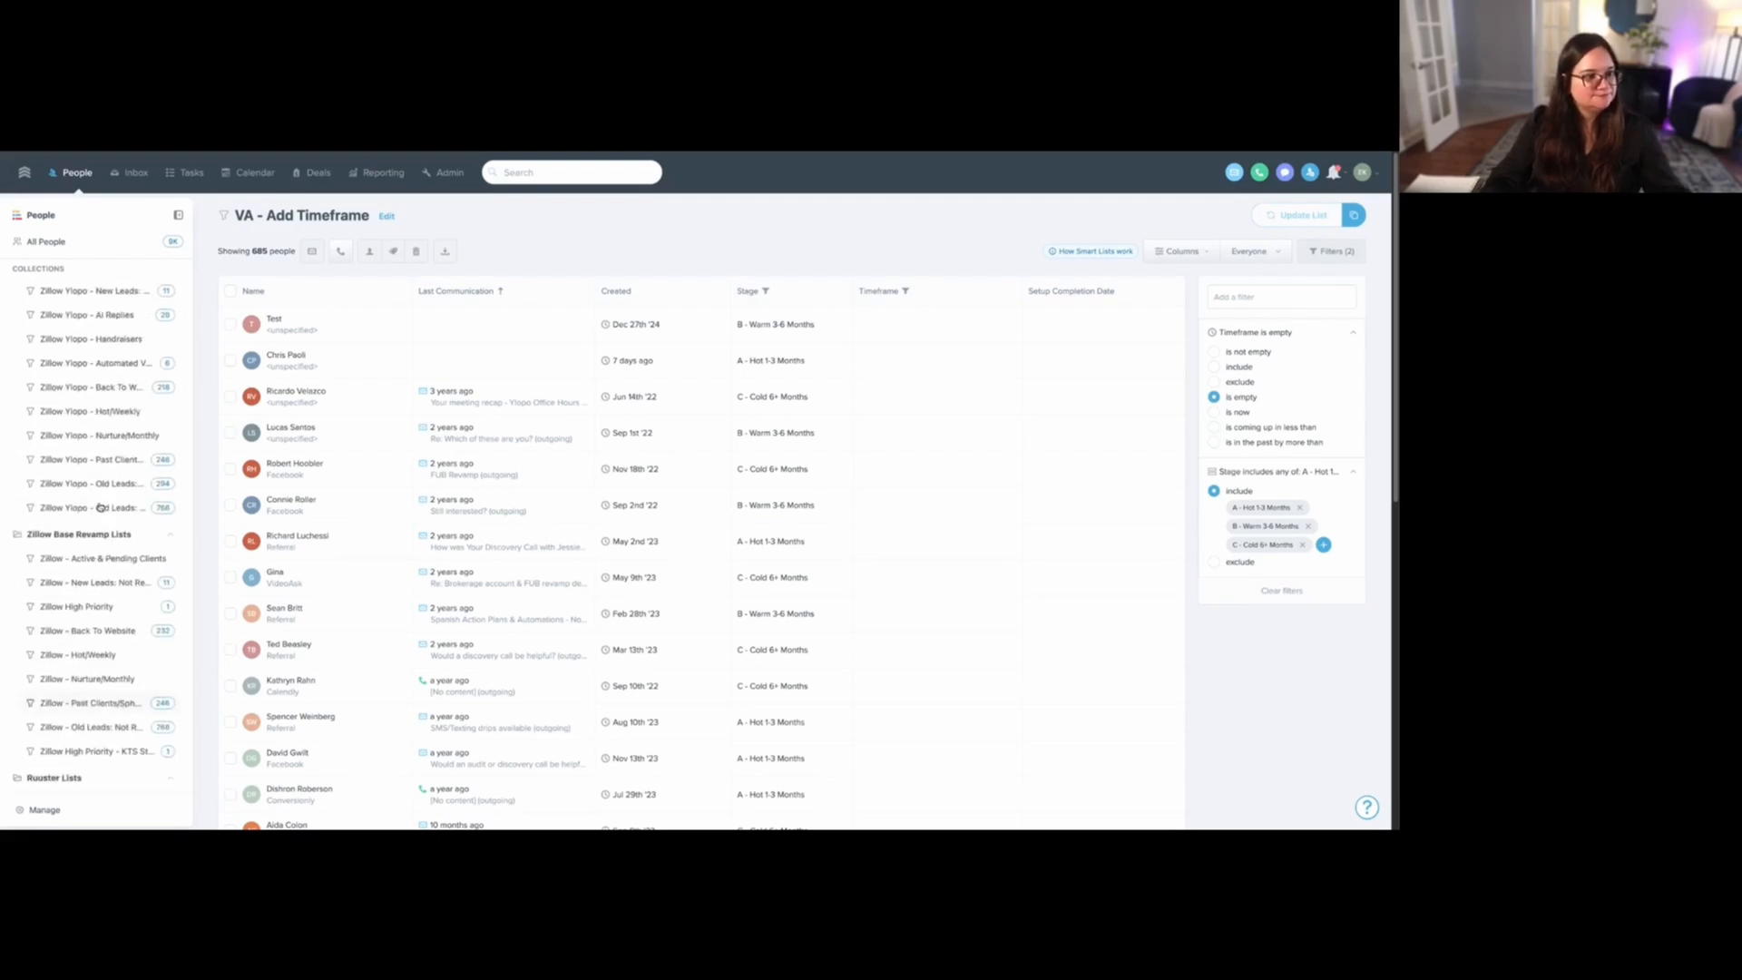
pyautogui.scroll(2, 100, 506)
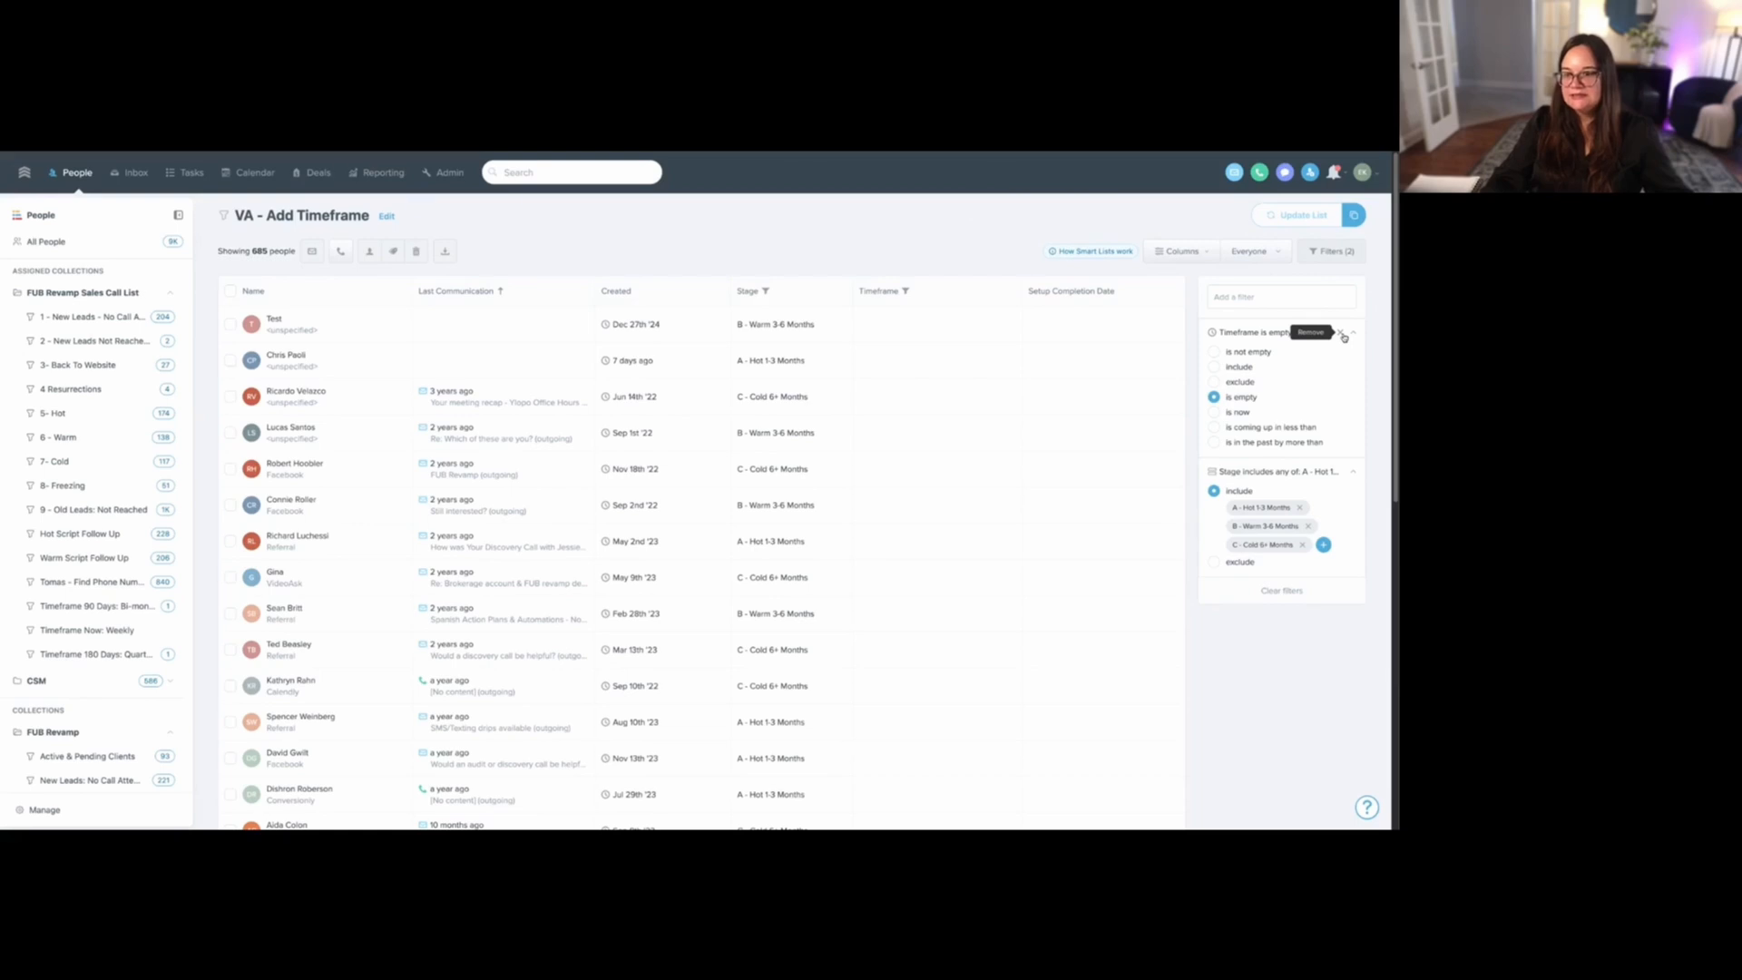
# - Clear the list's filters and add a Talk Time filter for greater than 3 minutes
pyautogui.click(1295, 291)
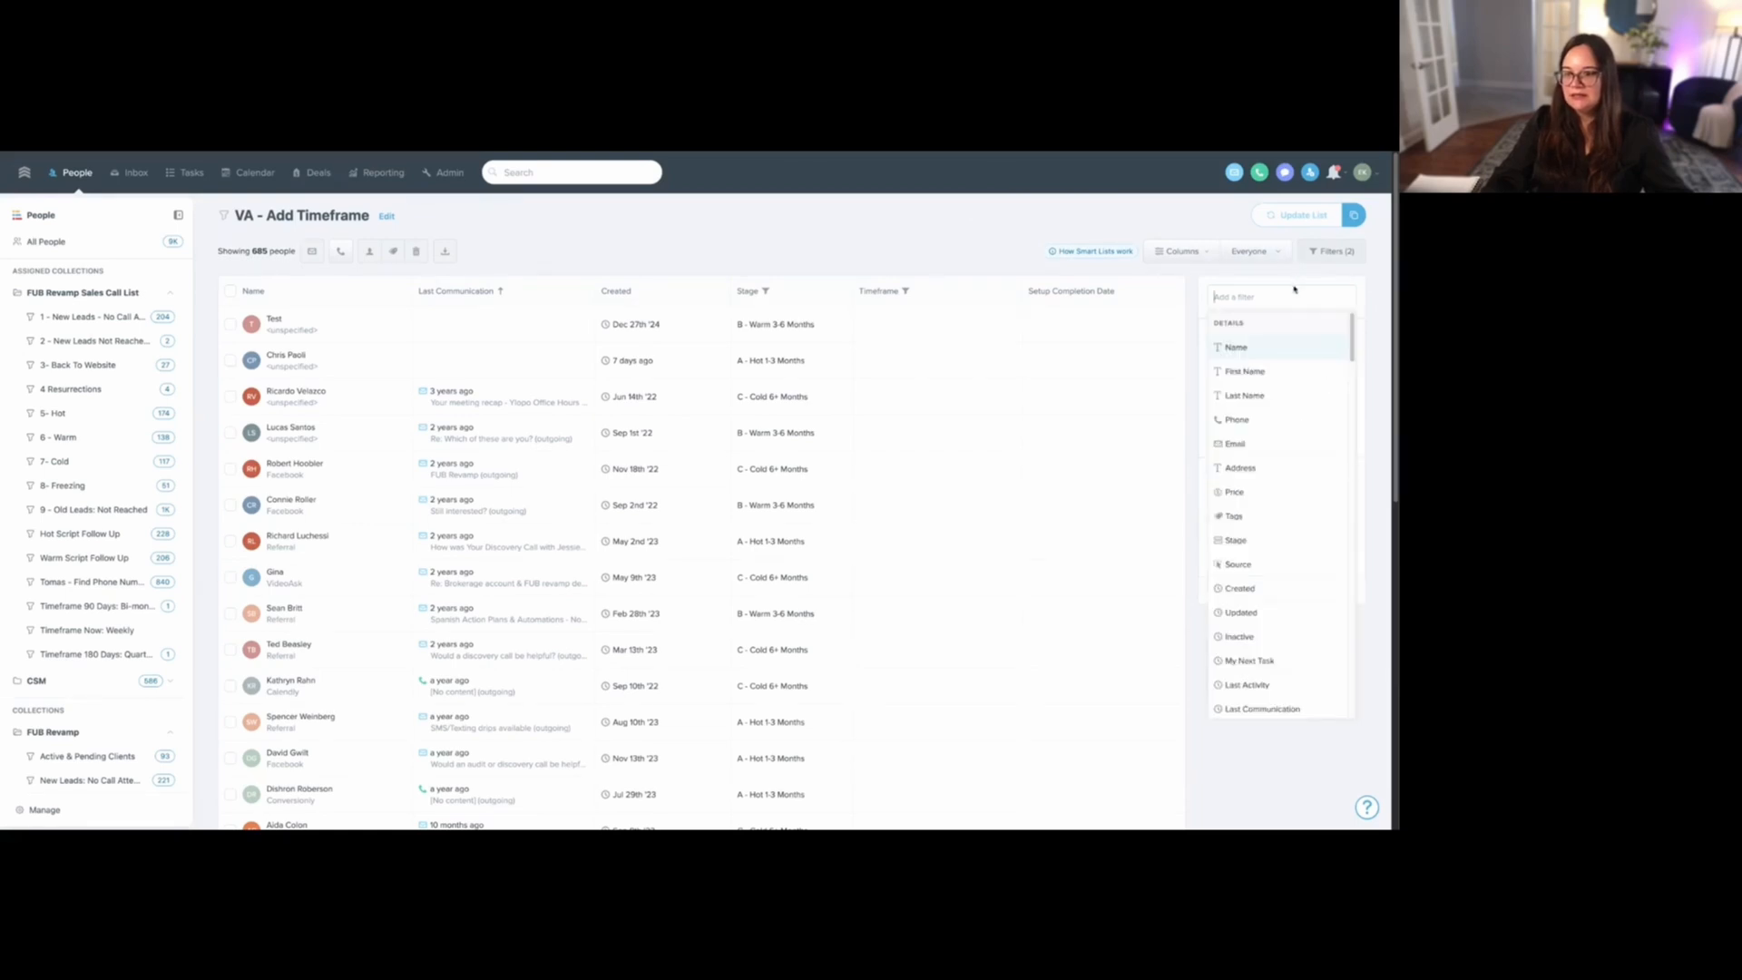
pyautogui.click(1074, 230)
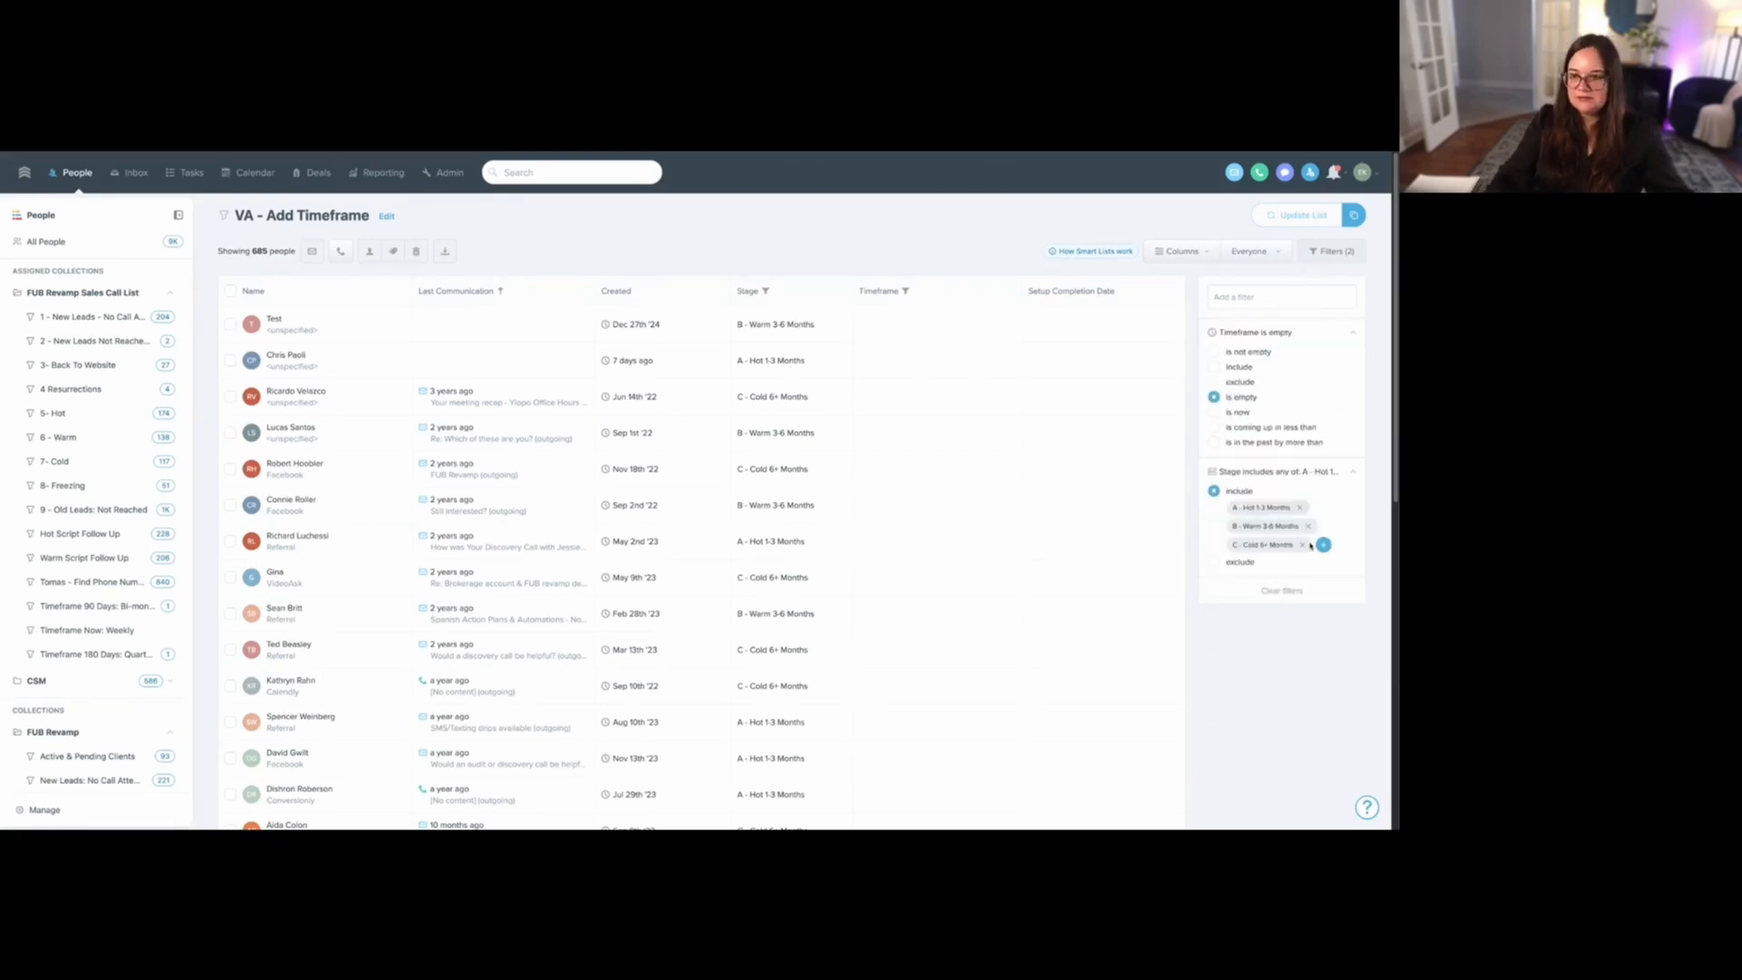
pyautogui.click(1286, 592)
pyautogui.click(1263, 296)
pyautogui.write('talk')
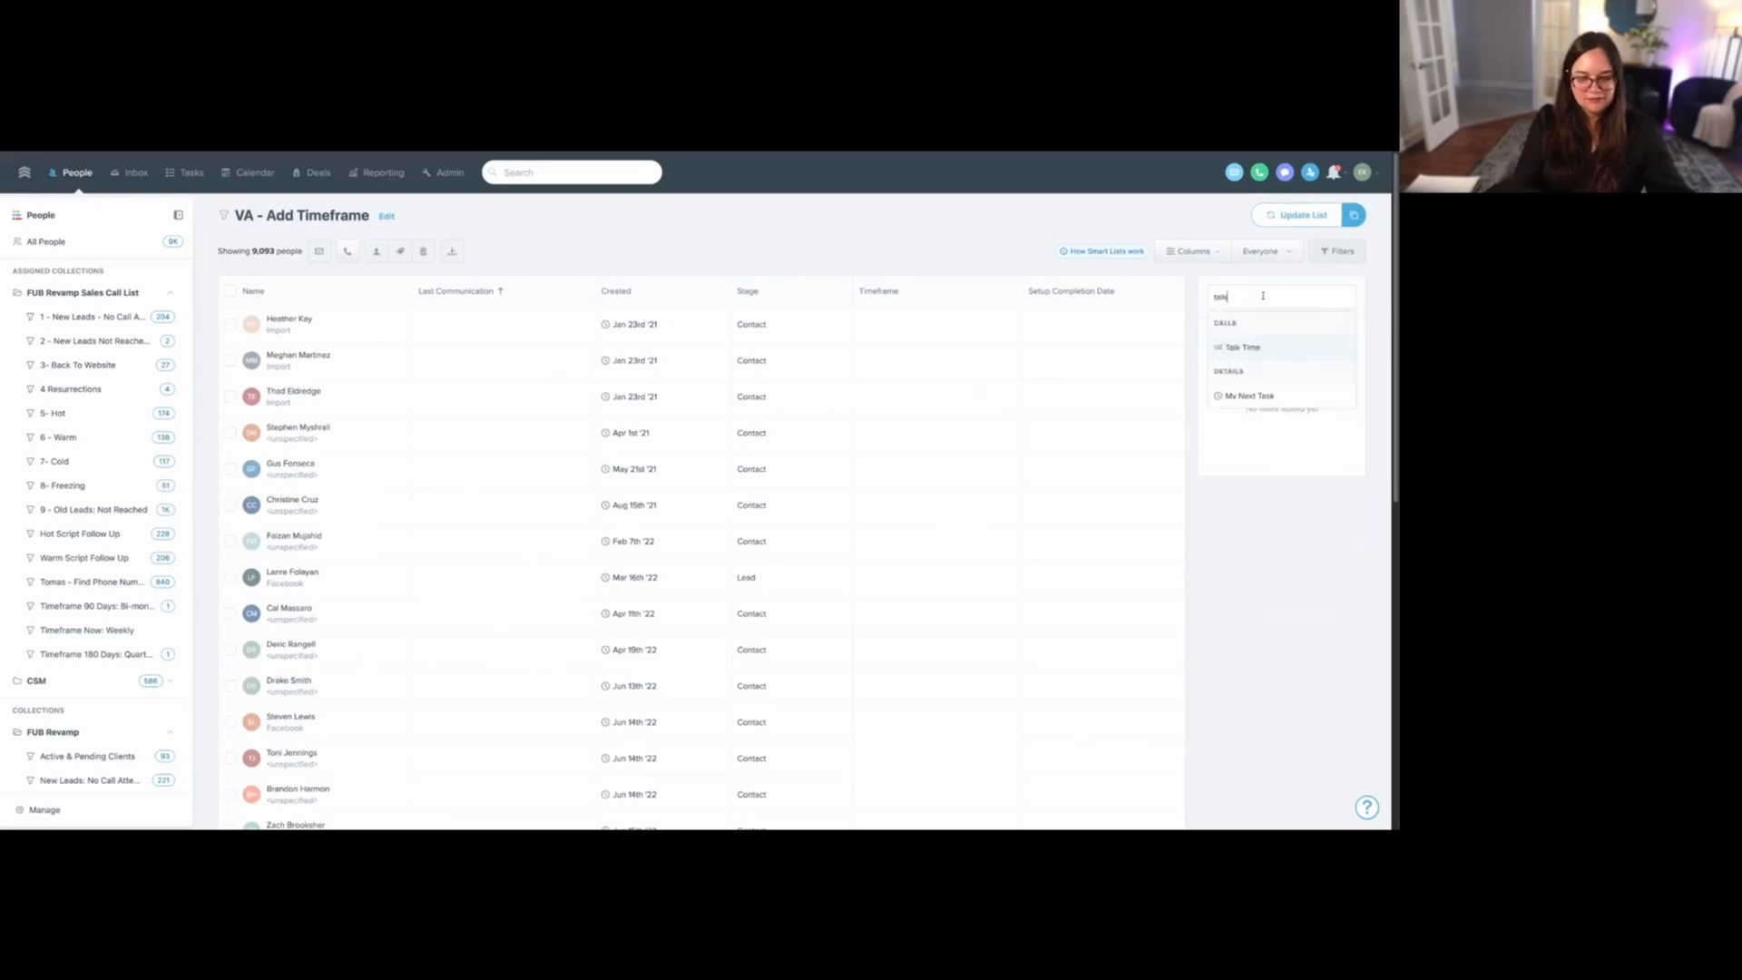
pyautogui.click(1260, 349)
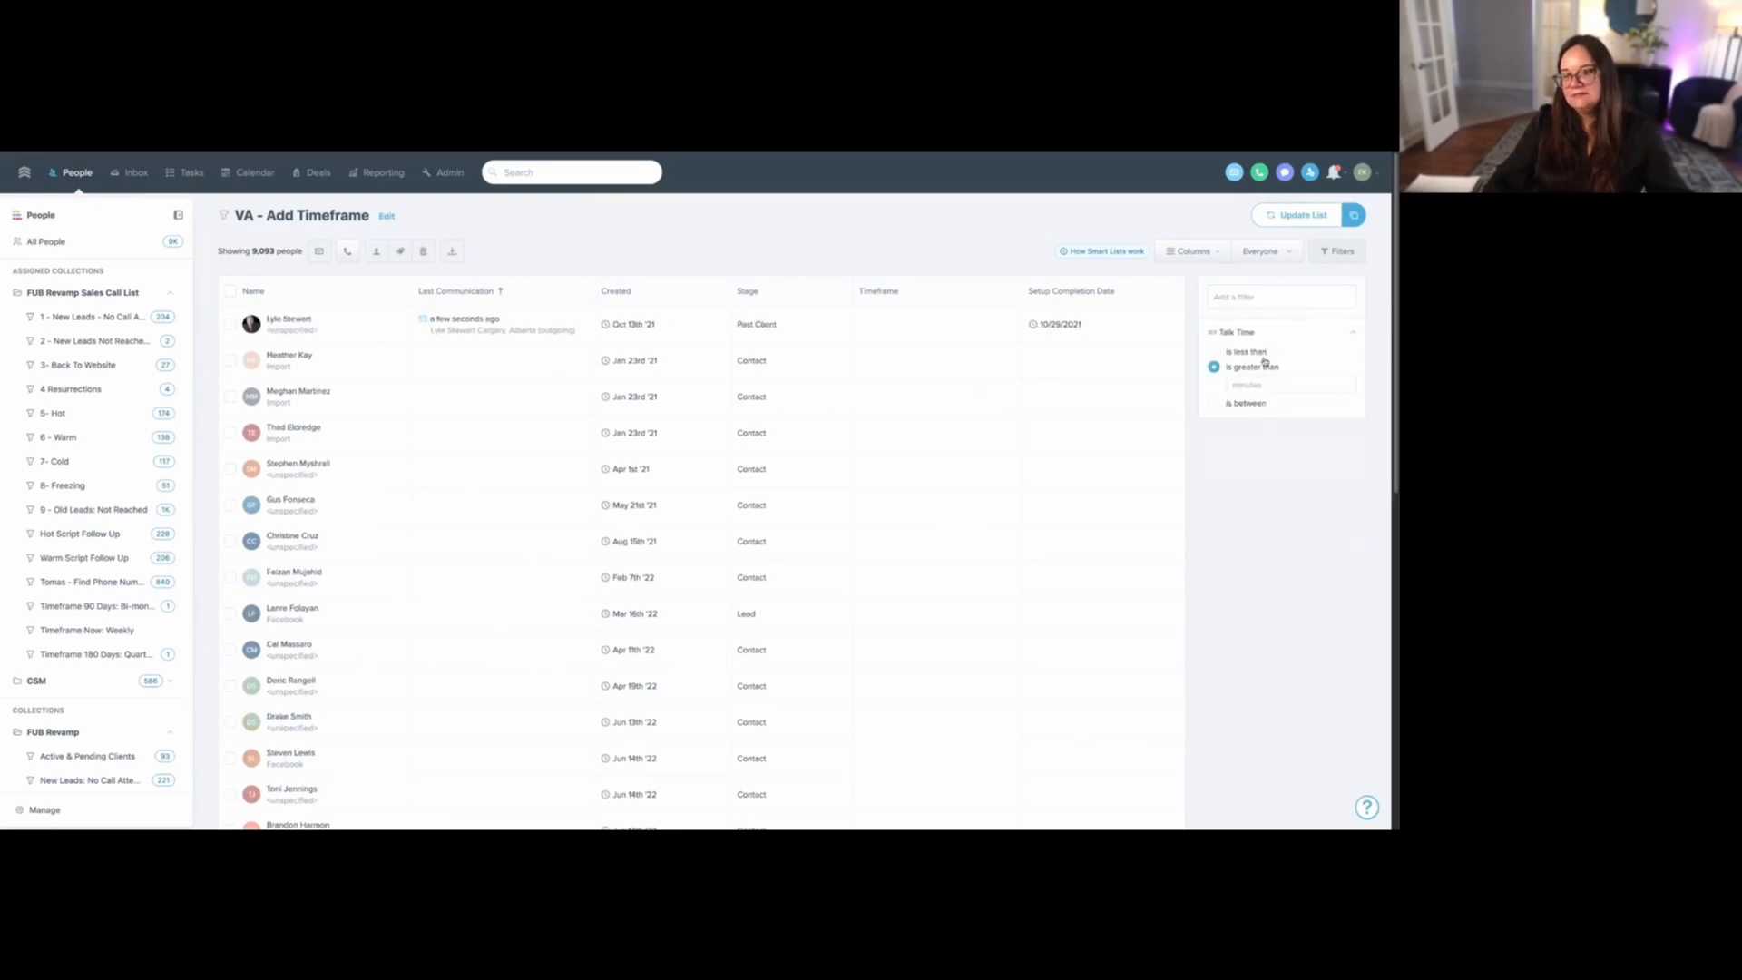
pyautogui.click(1275, 385)
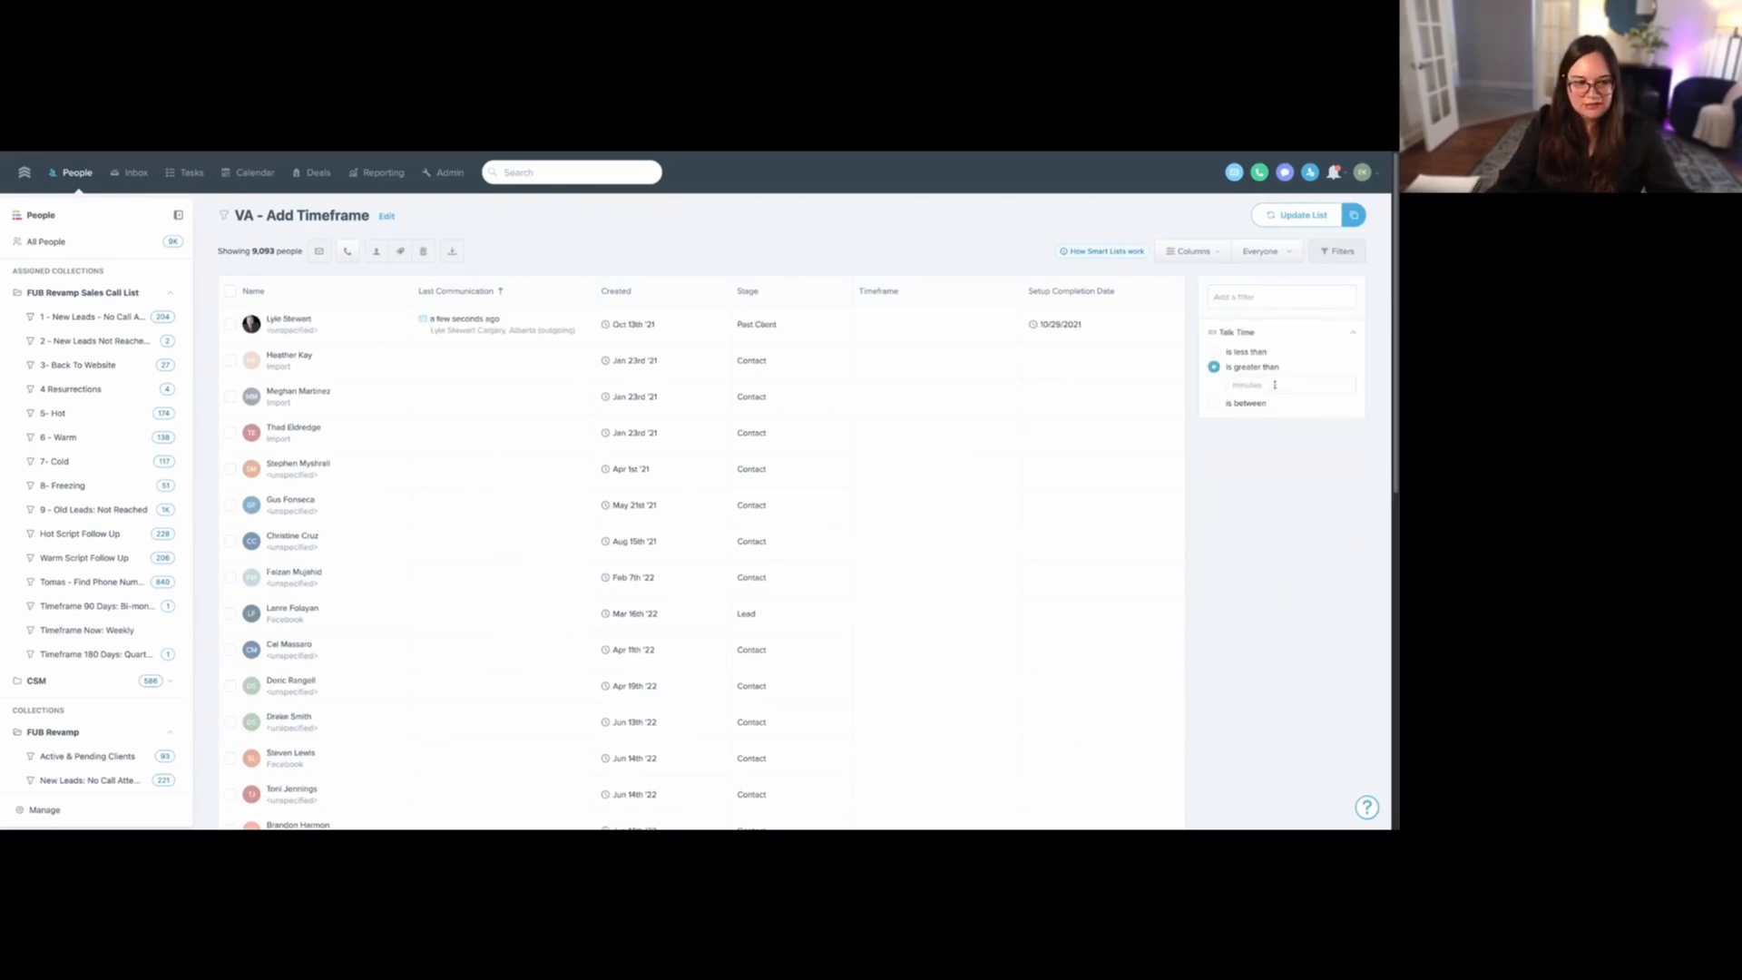
pyautogui.write('3')
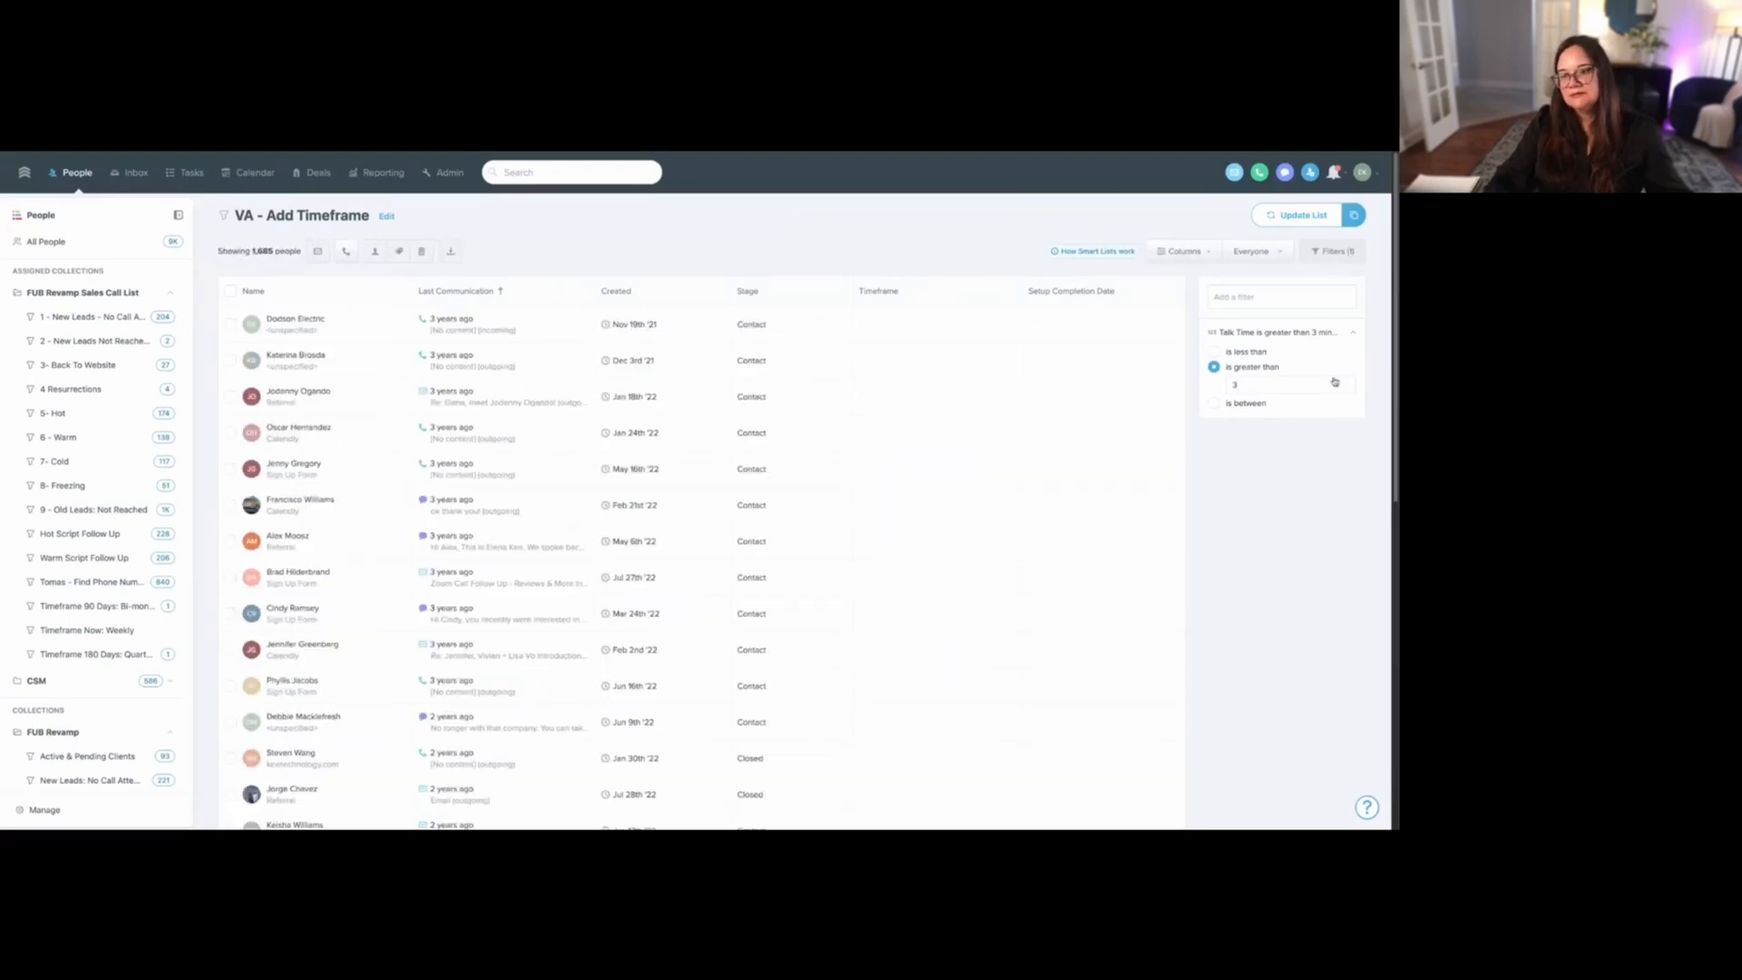
# - Add a Timeframe filter set to "is empty" alongside the Talk Time filter
pyautogui.click(1302, 294)
pyautogui.write('time')
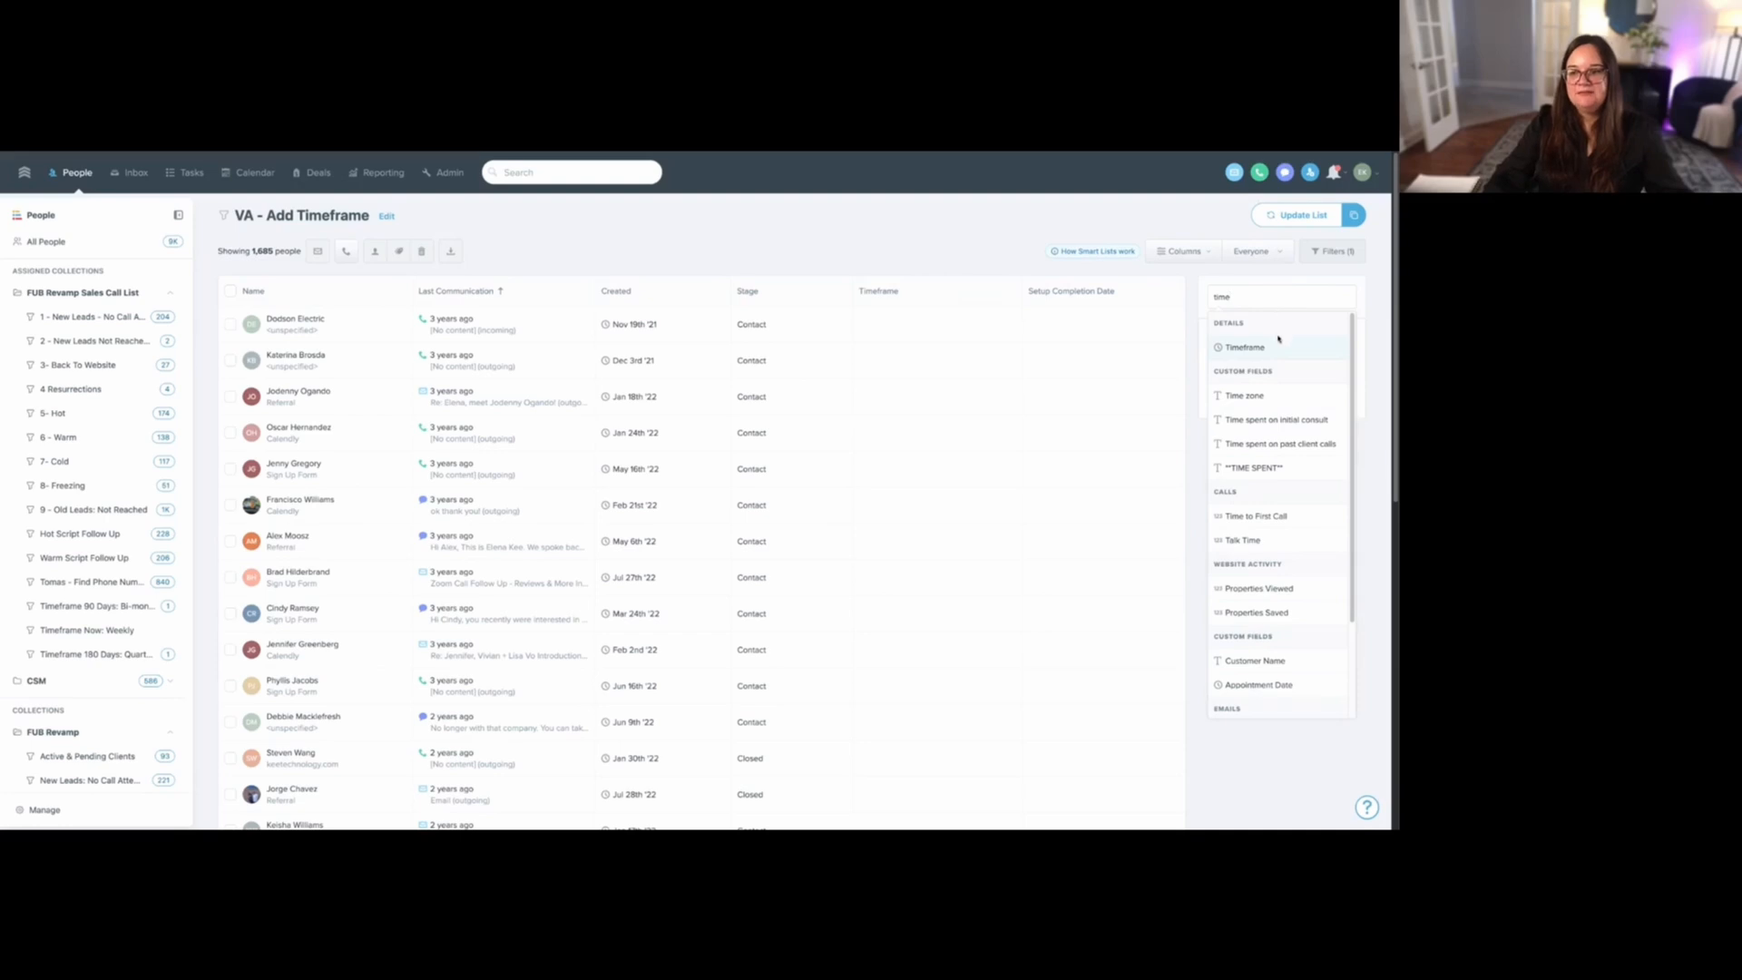
pyautogui.click(1278, 341)
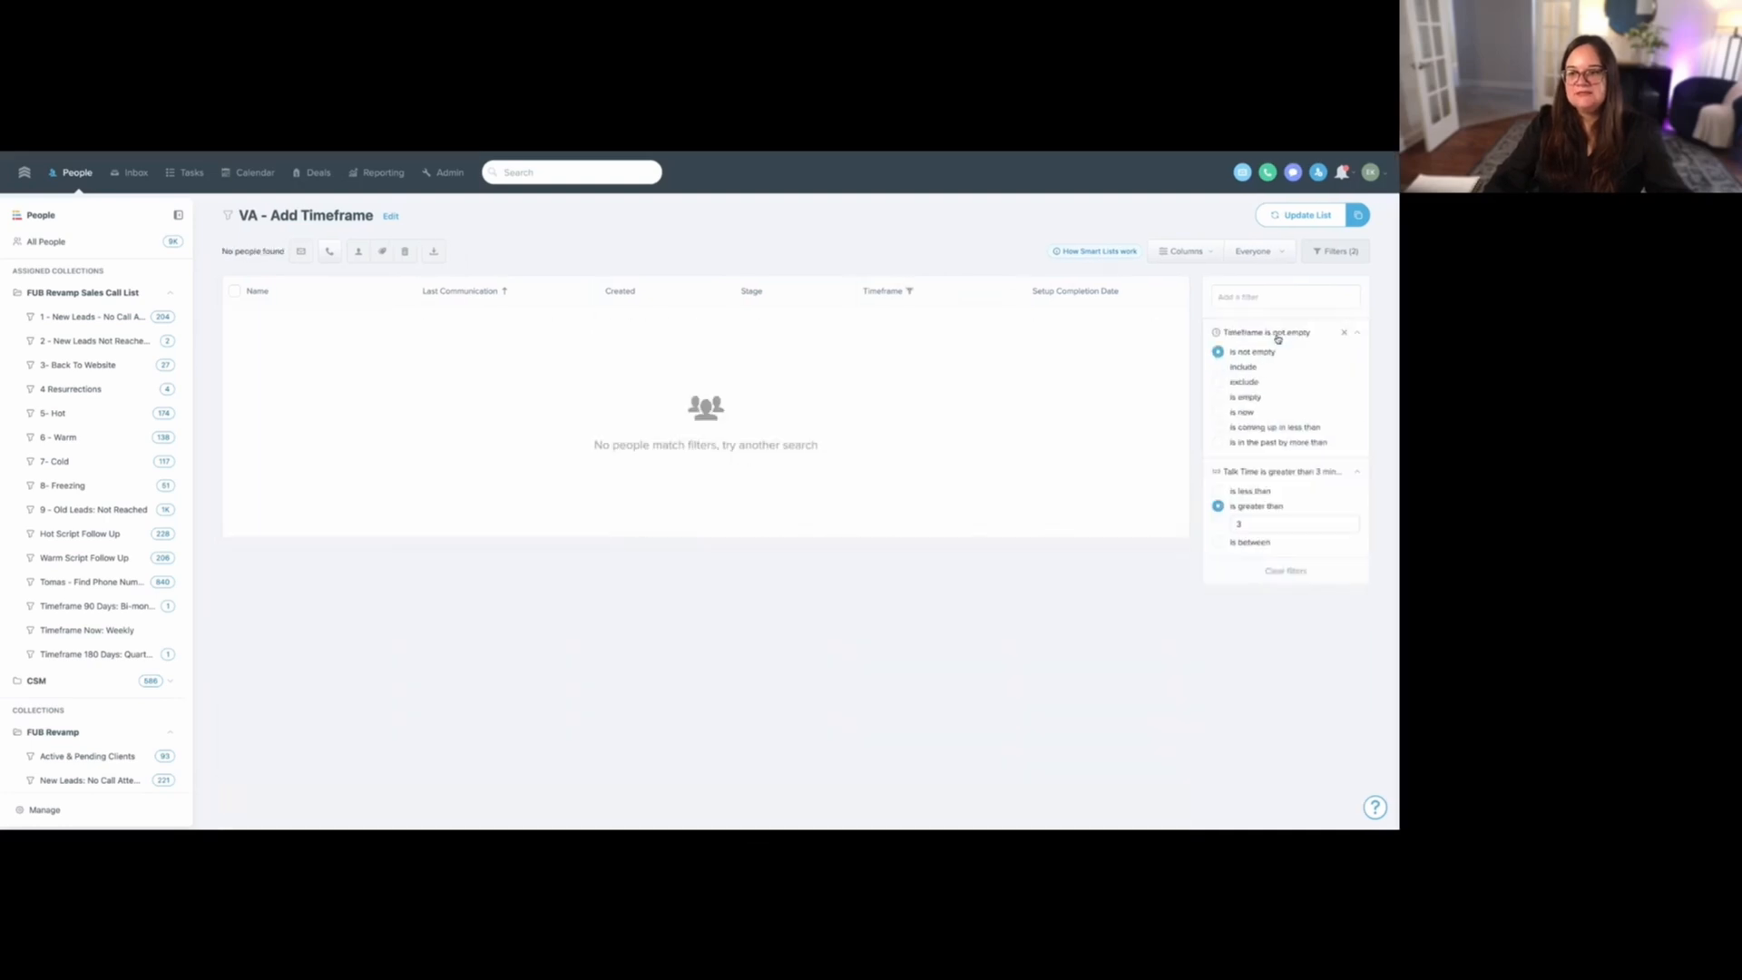
pyautogui.click(1243, 398)
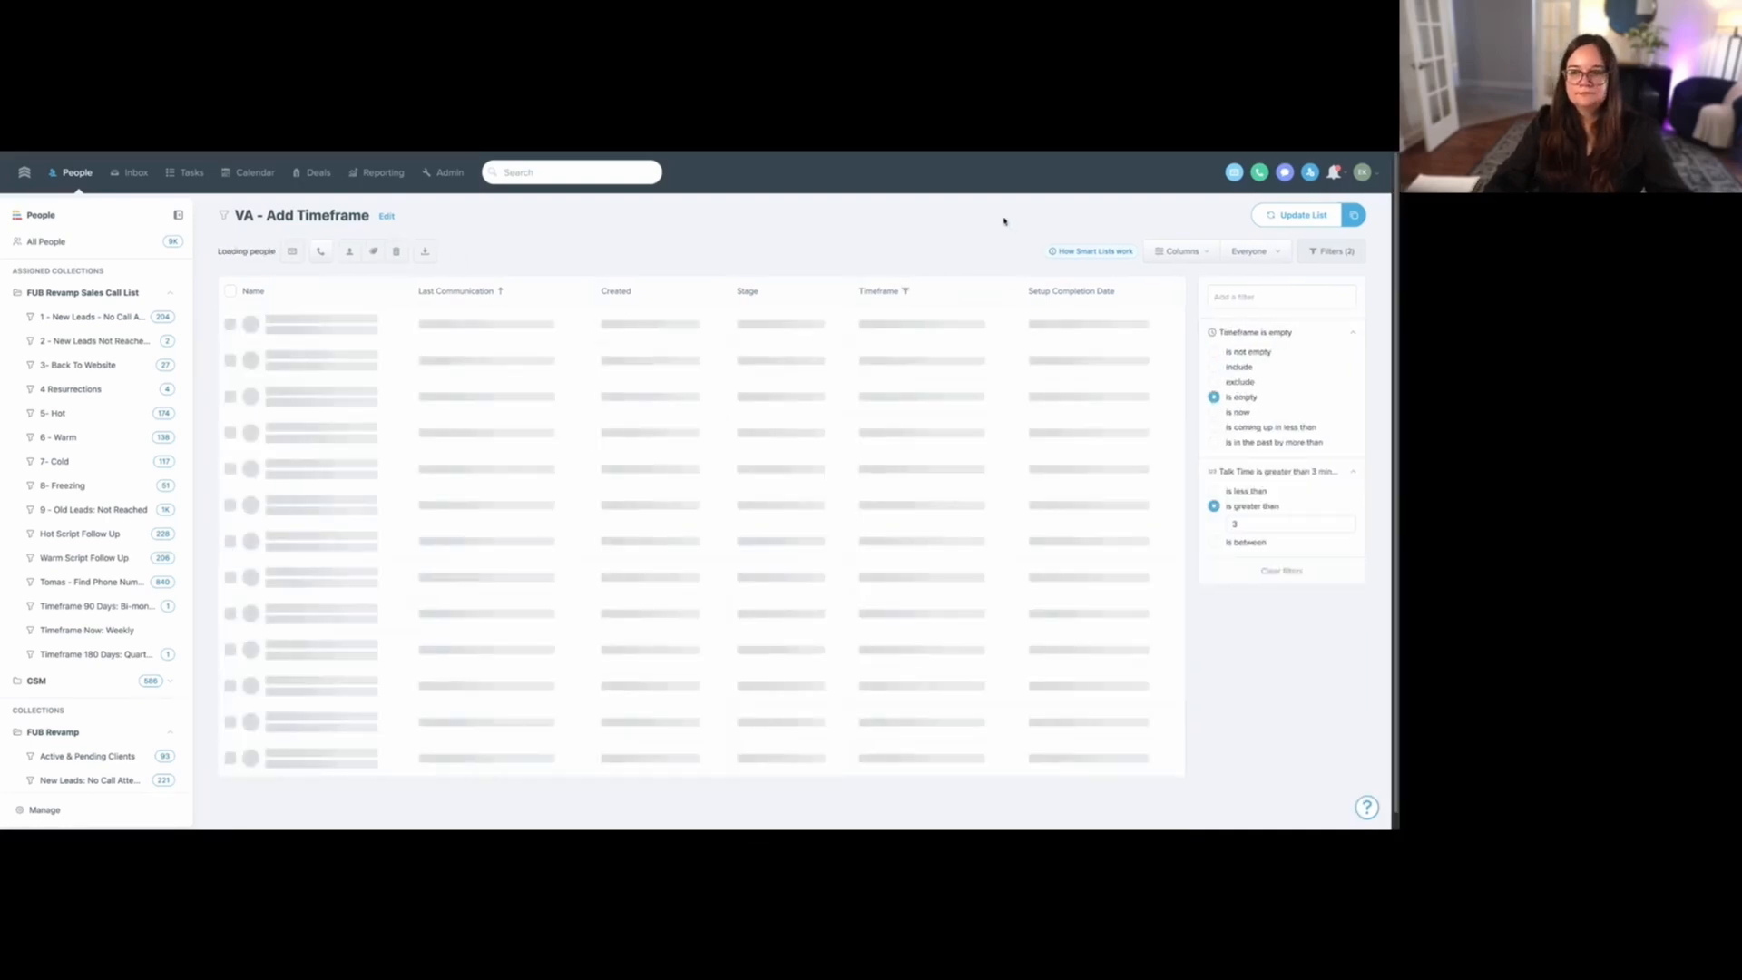
# - Duplicate the current list as a new smart list named "VA - Add Timeframe", dropping "Copy Of" from the name
pyautogui.click(1361, 219)
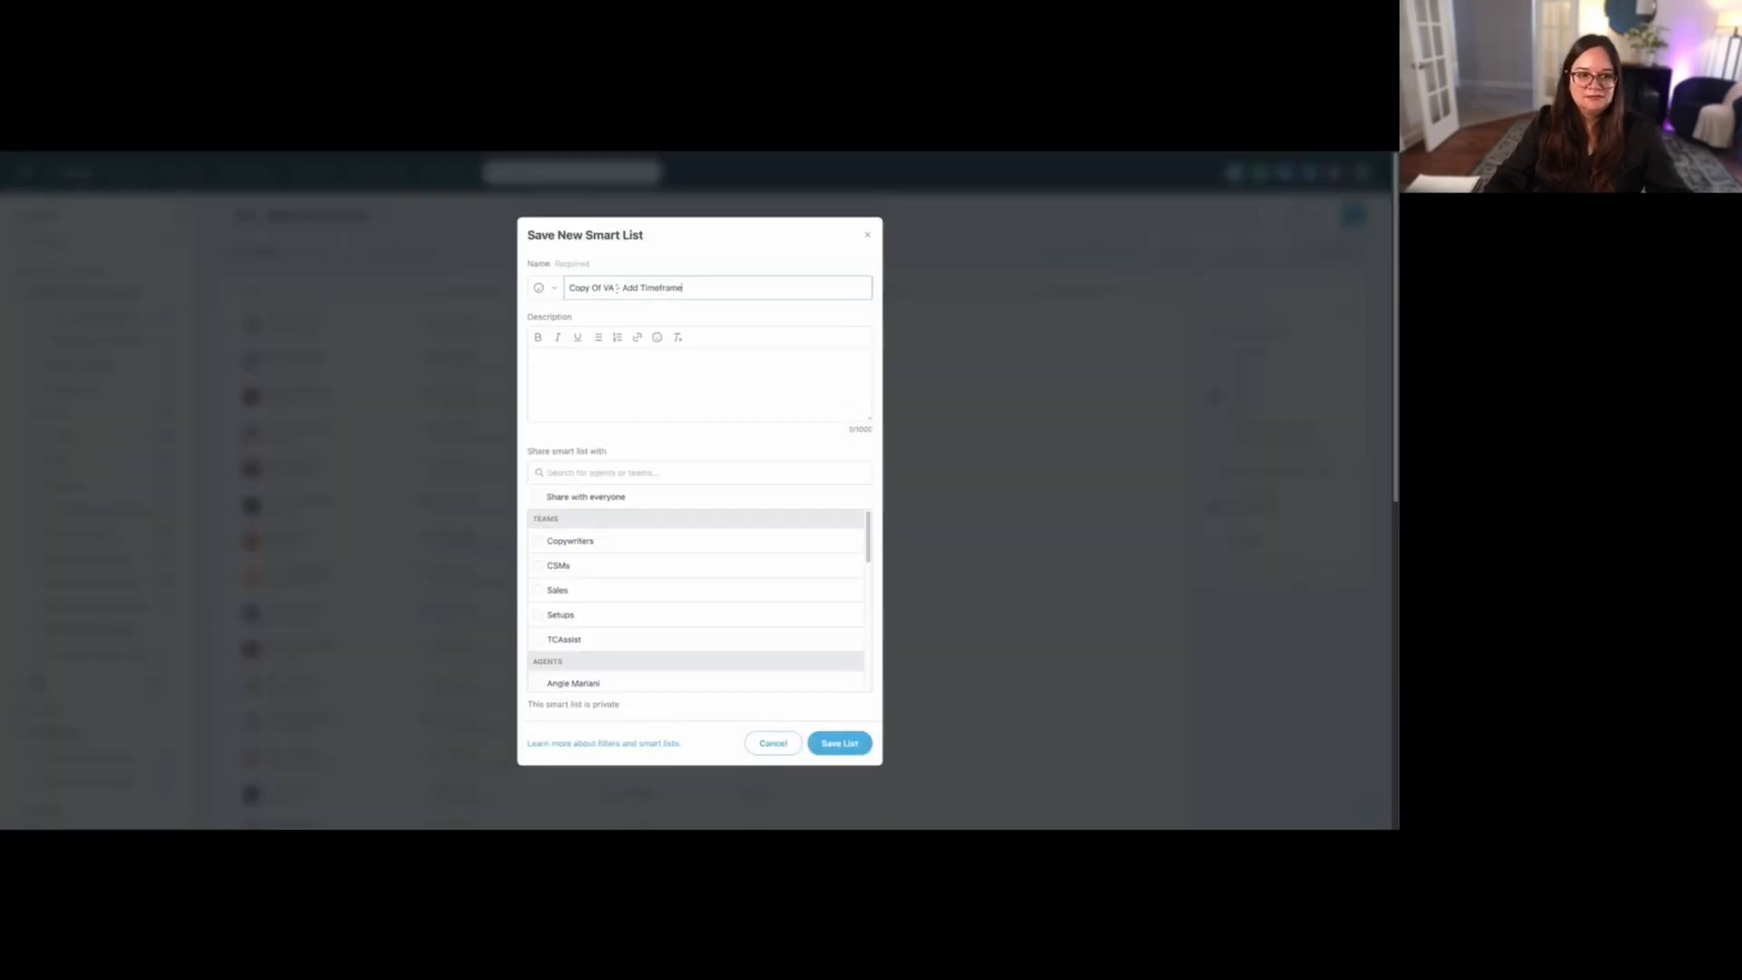
pyautogui.moveTo(602, 286); pyautogui.dragTo(544, 286)
pyautogui.press('BackSpace')
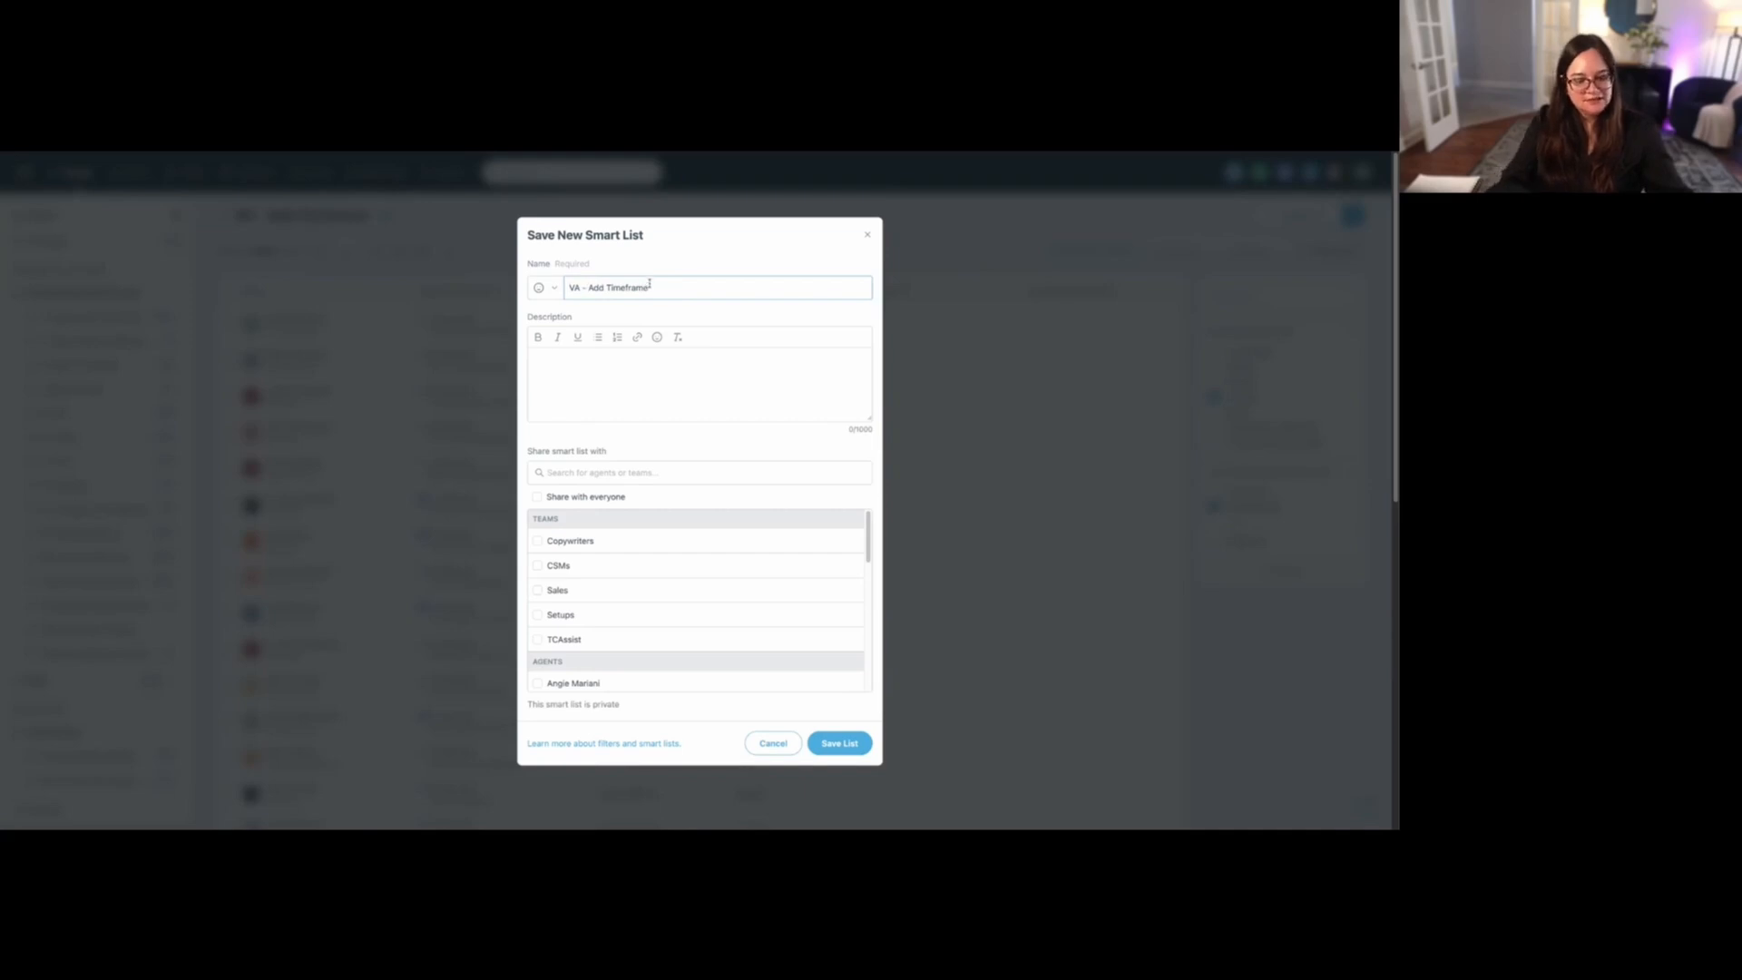
pyautogui.click(850, 751)
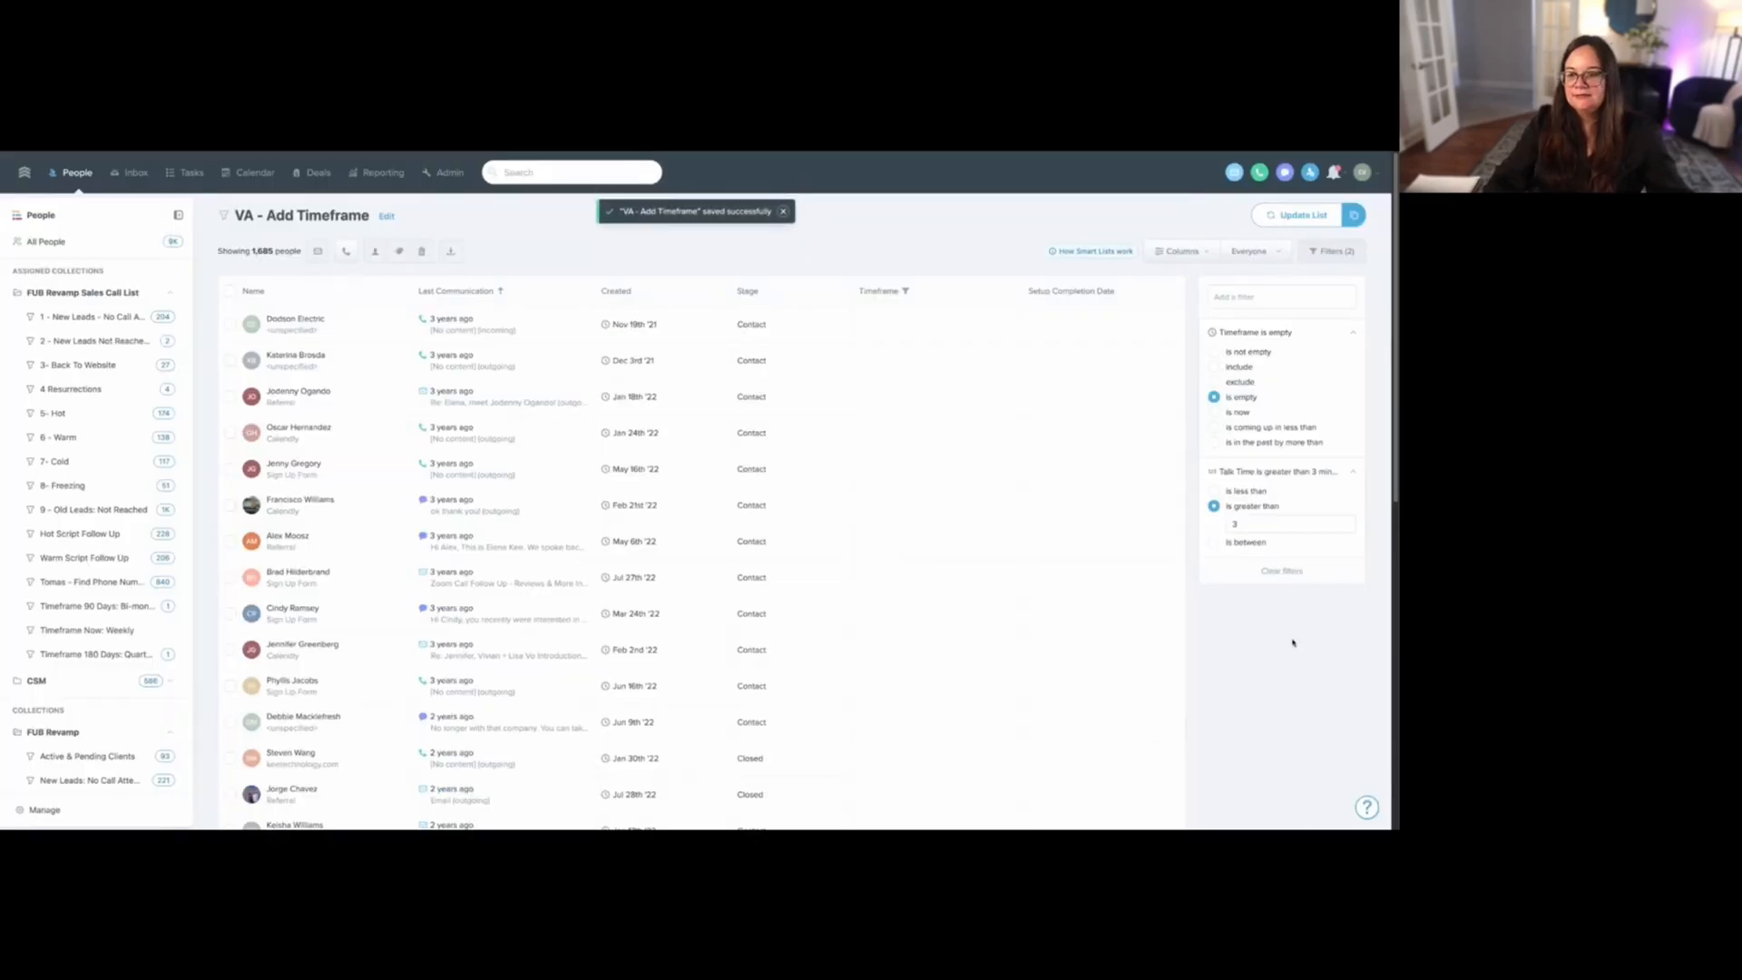
# - Replace the list's Timeframe filter with a Stage filter that includes Lead
pyautogui.click(1343, 334)
pyautogui.click(1315, 295)
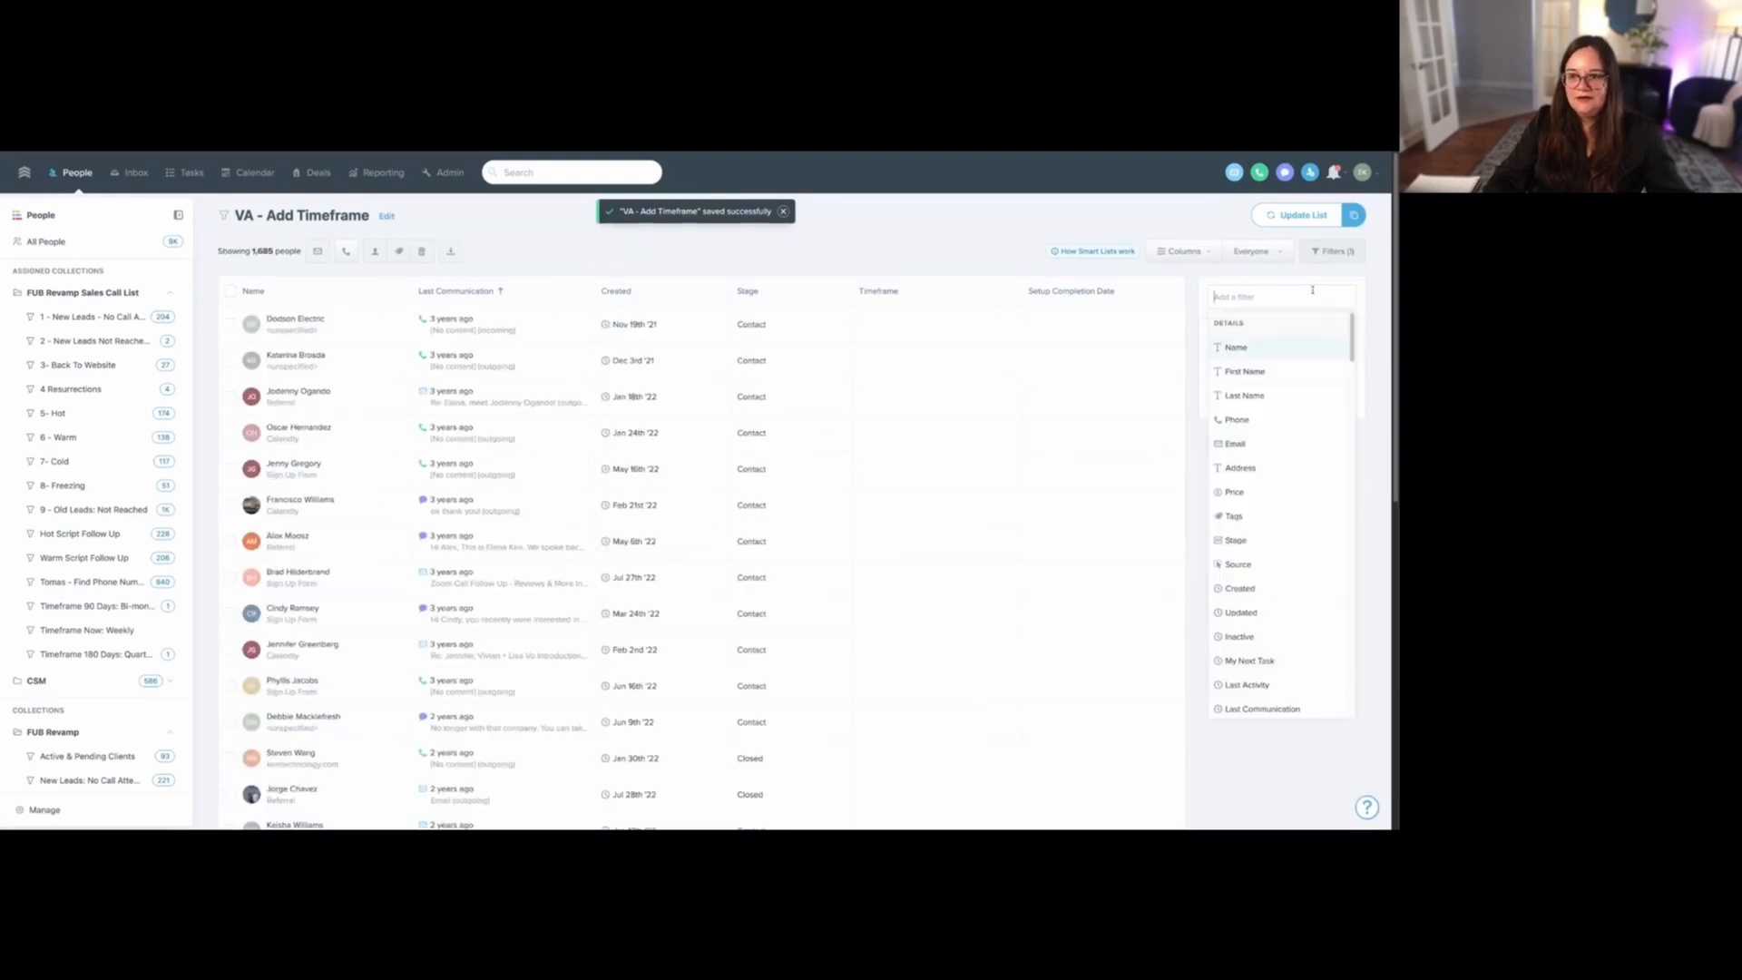
pyautogui.write('stage')
pyautogui.click(1276, 350)
pyautogui.click(1241, 355)
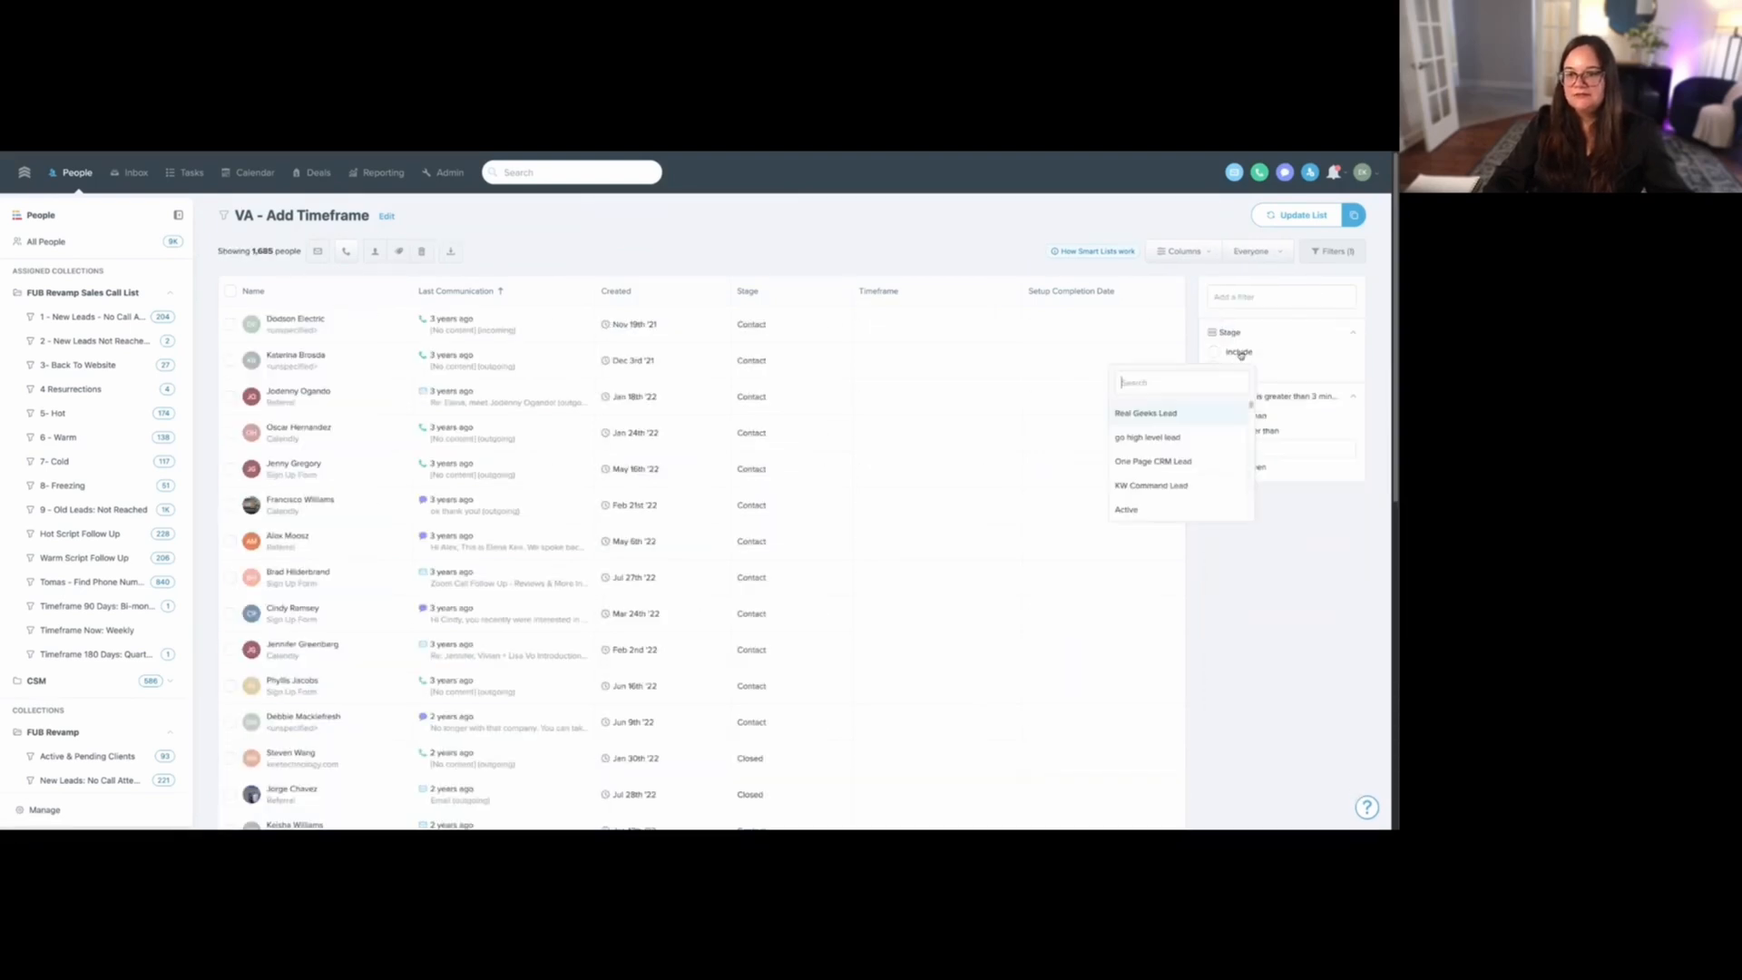
pyautogui.write('lead')
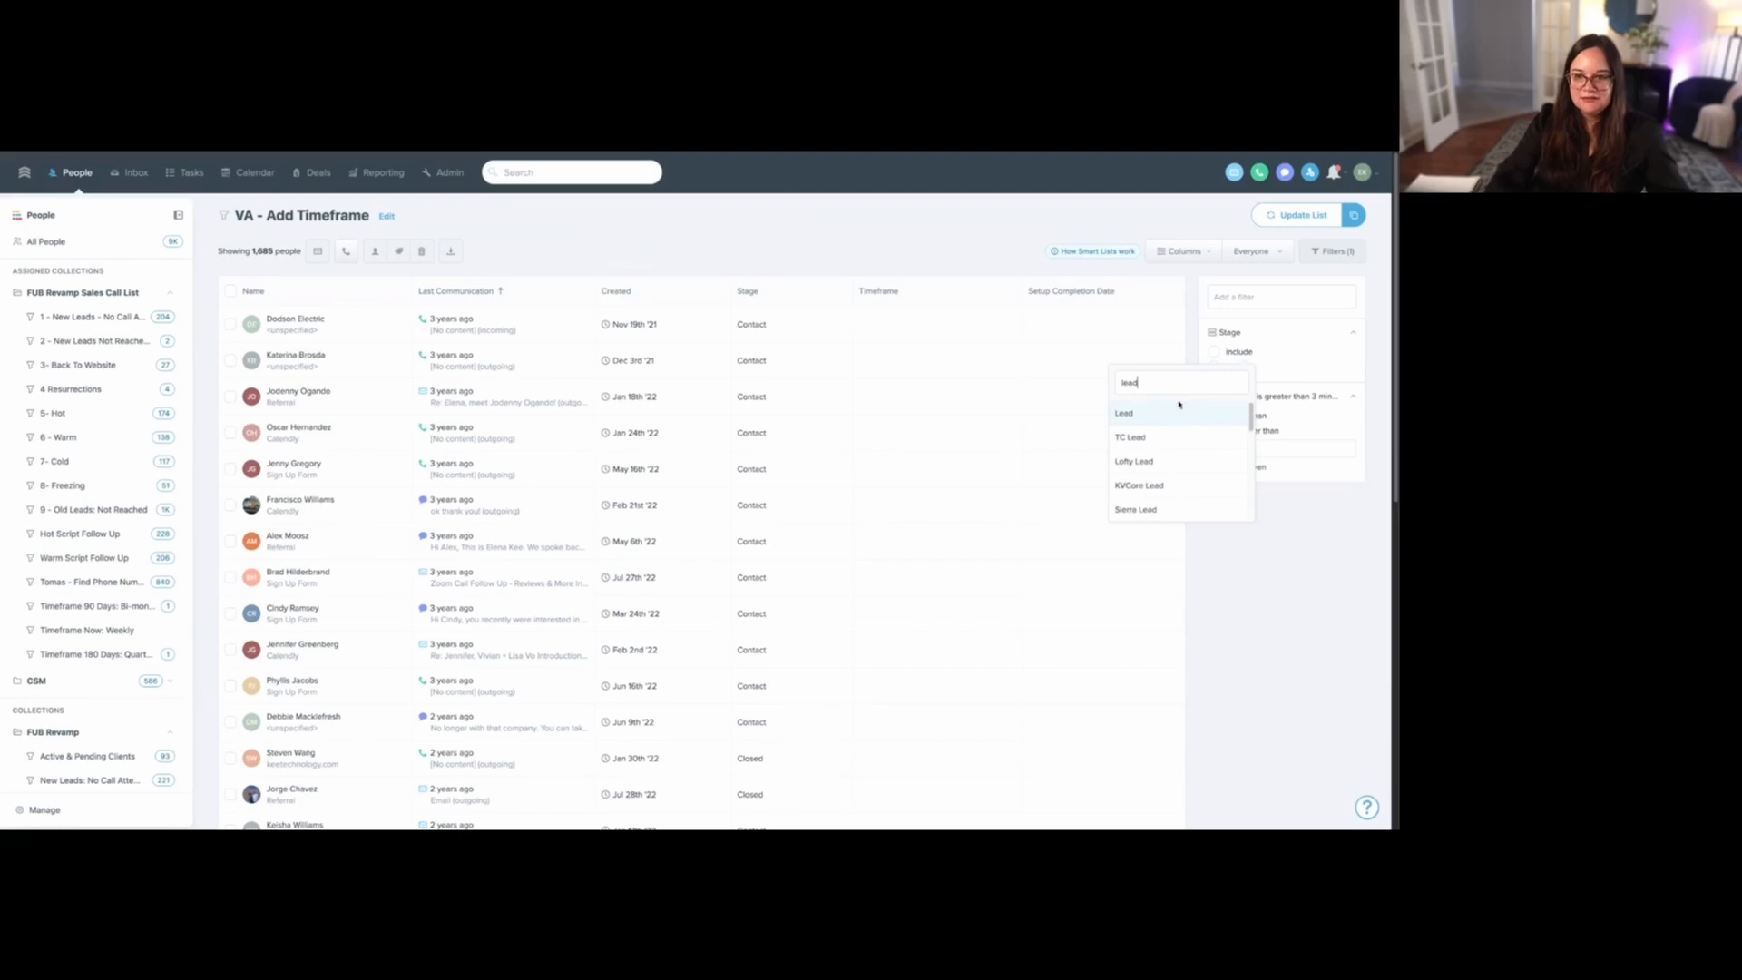
pyautogui.click(1151, 414)
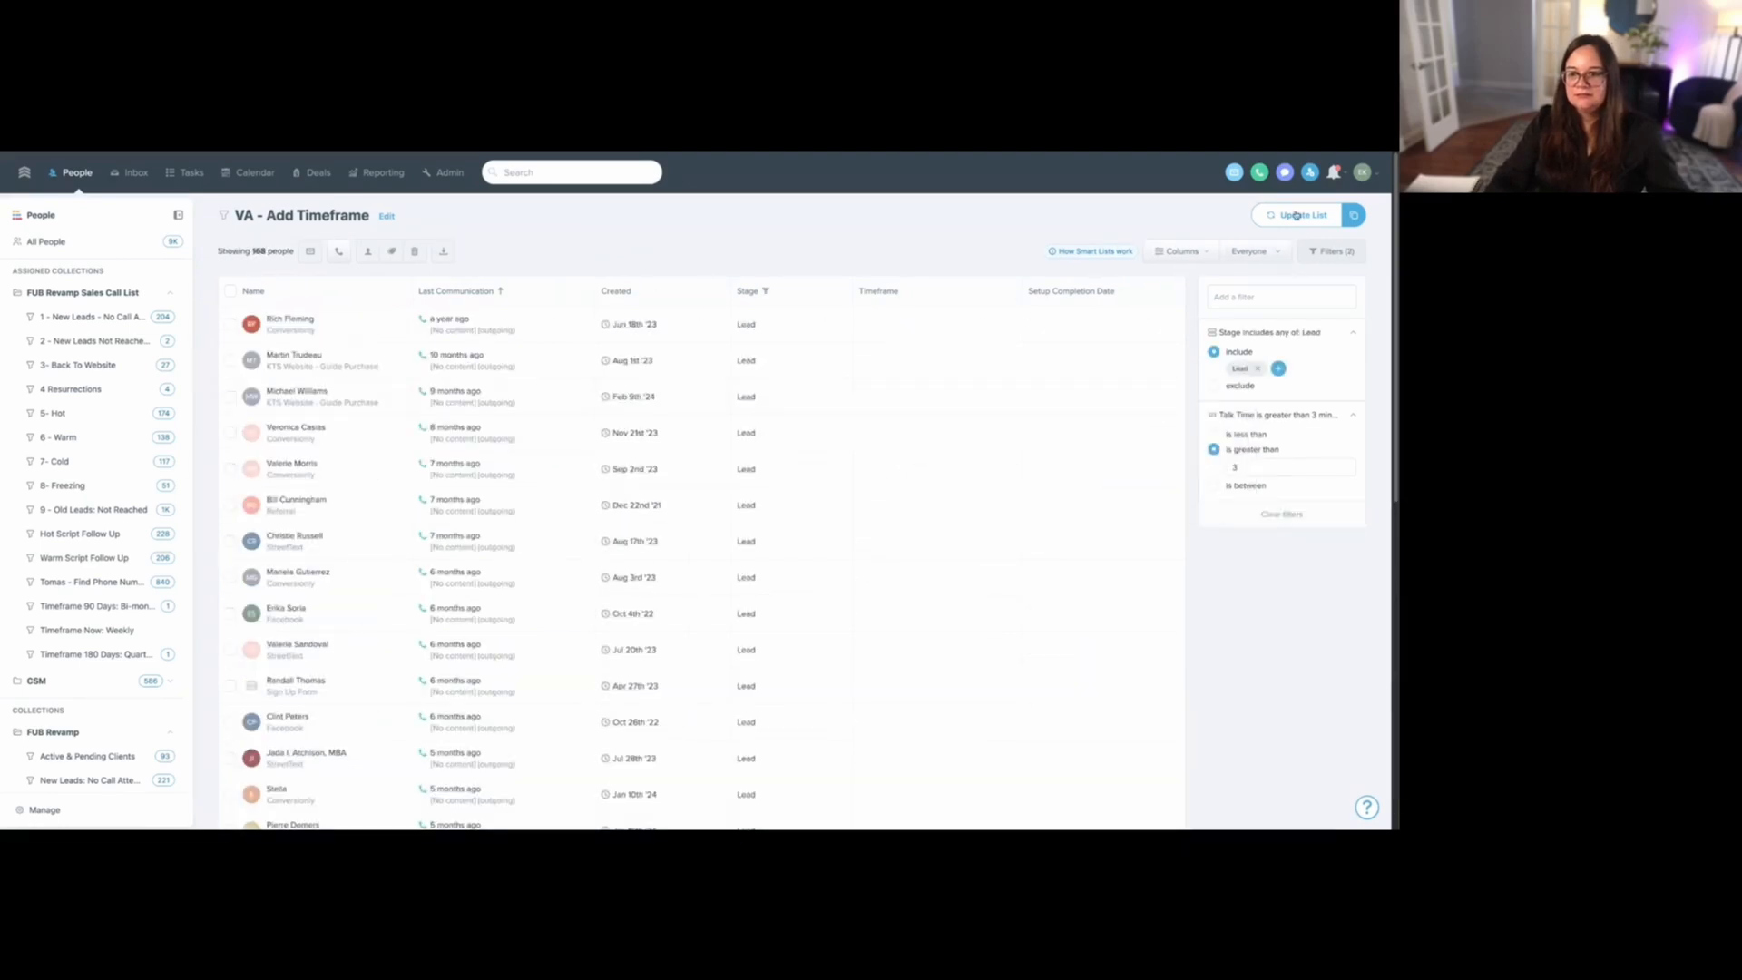
# - Add a Timeframe filter set to "is empty" alongside the Stage and Talk Time filters
pyautogui.click(1308, 296)
pyautogui.write('timef')
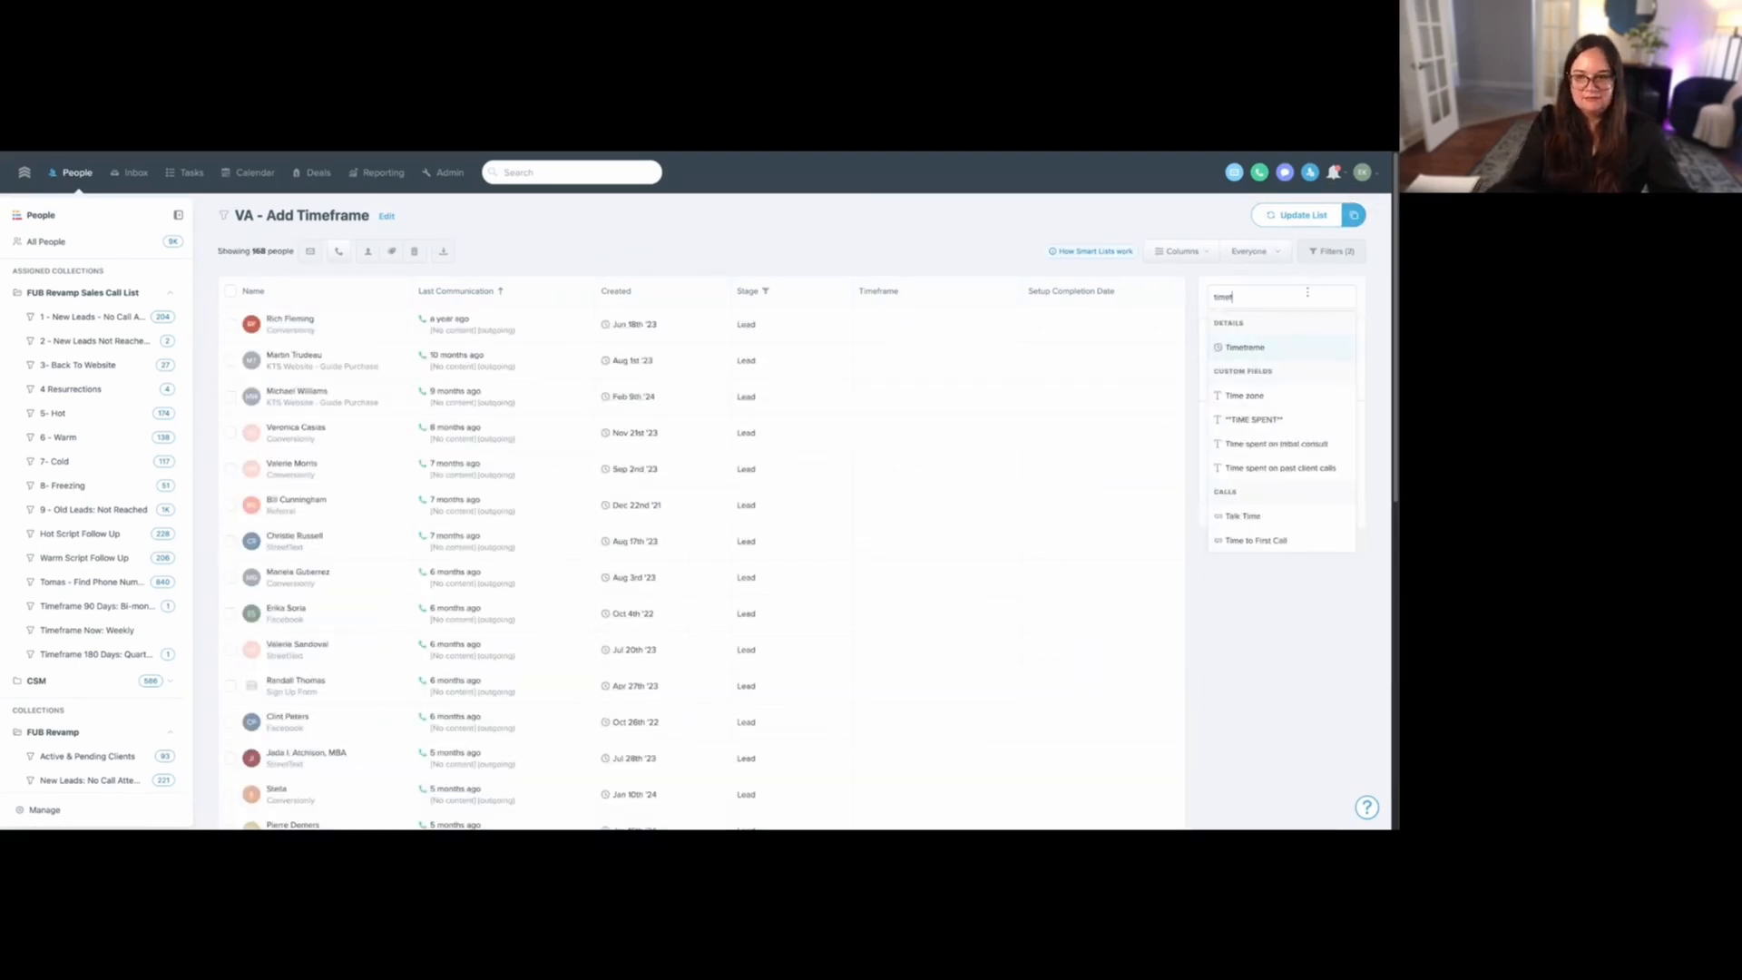
pyautogui.click(1279, 347)
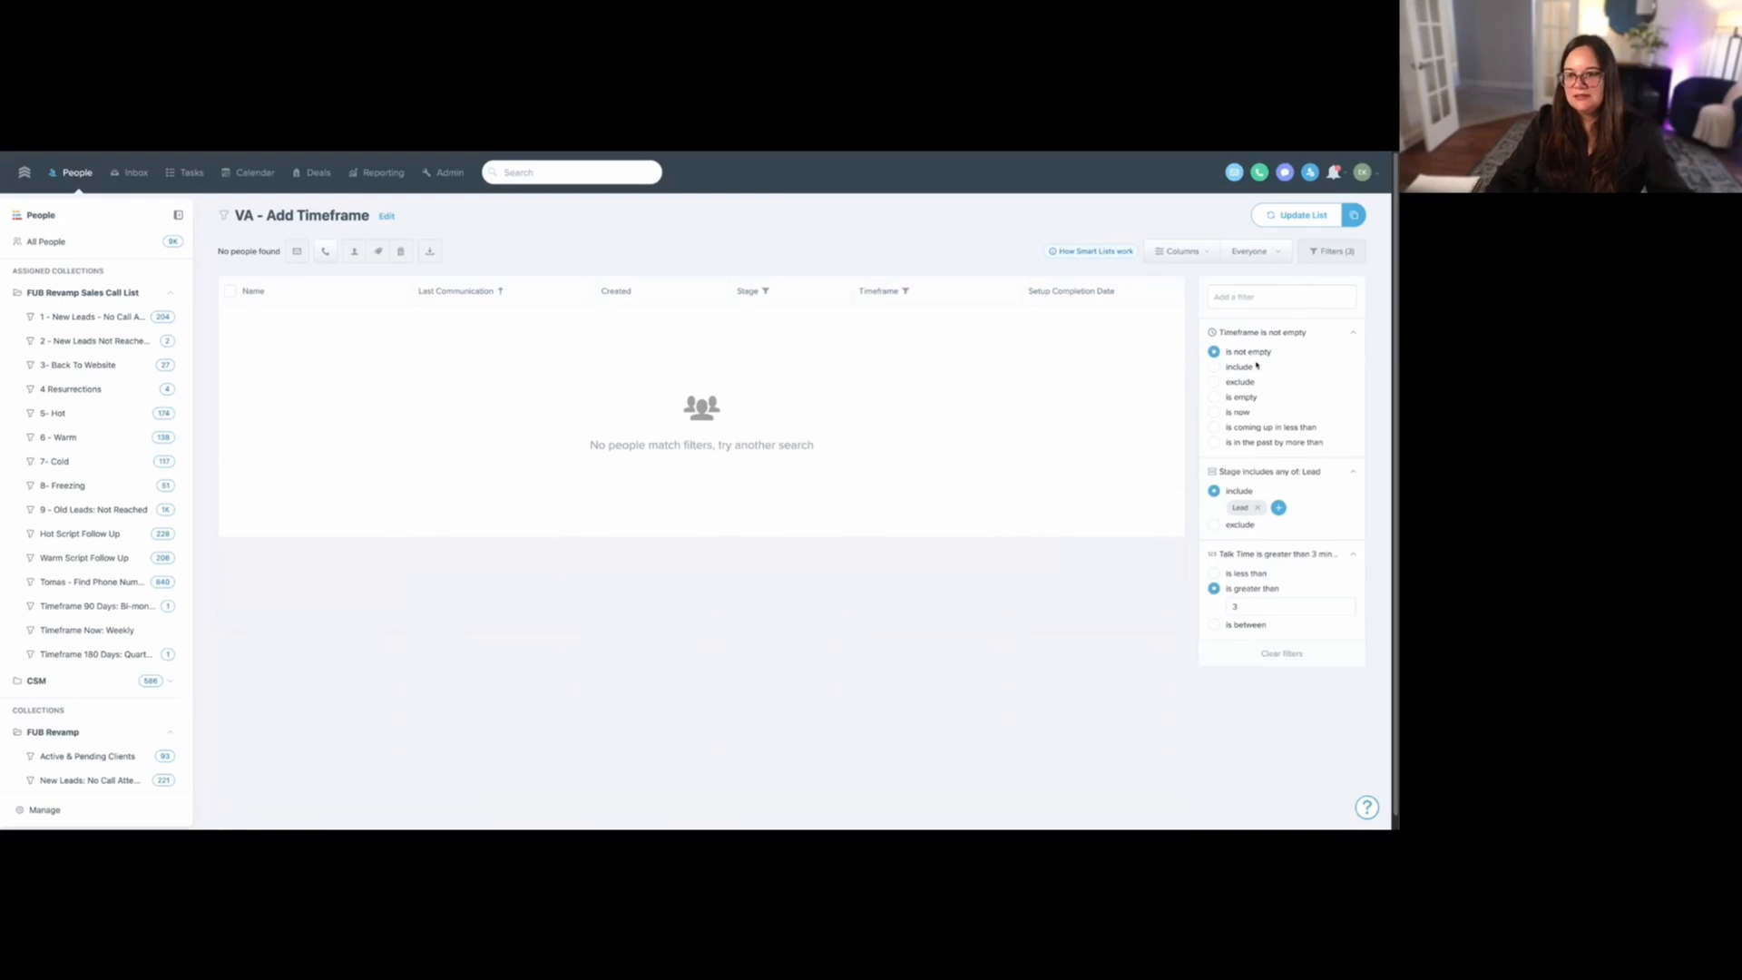
pyautogui.click(1241, 397)
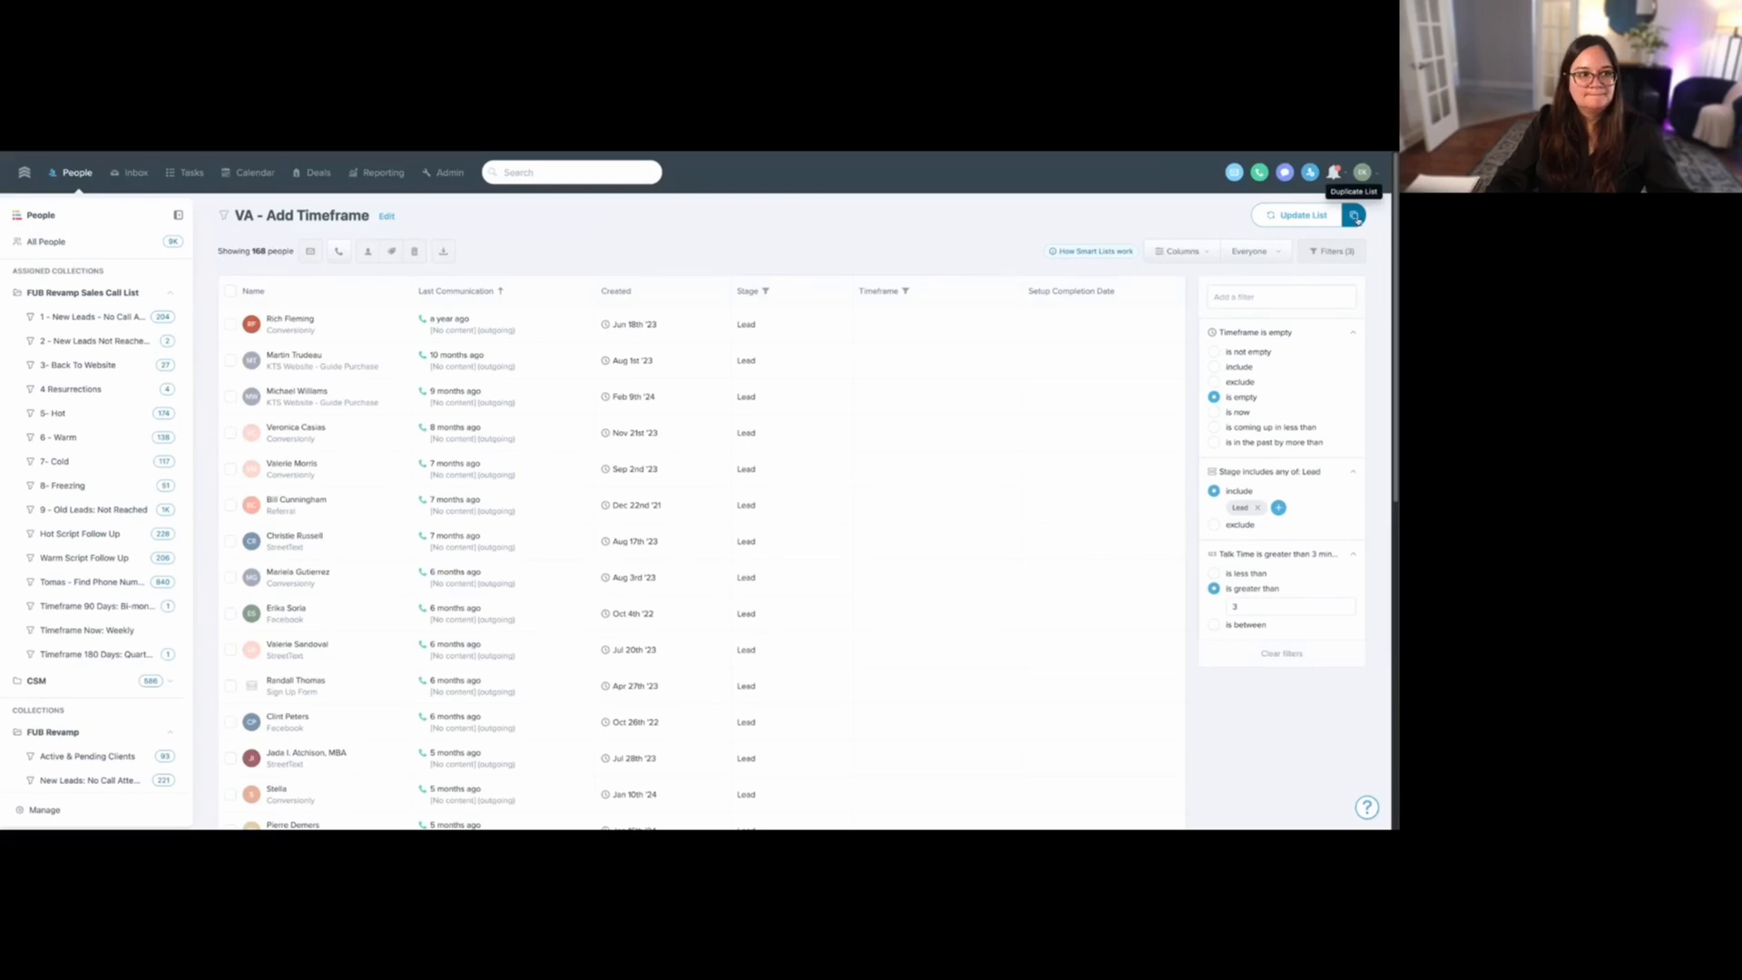
# - Duplicate the filtered list as a new smart list named "3 VA - Add Timeframe"
pyautogui.click(1355, 216)
pyautogui.moveTo(605, 288); pyautogui.dragTo(564, 289)
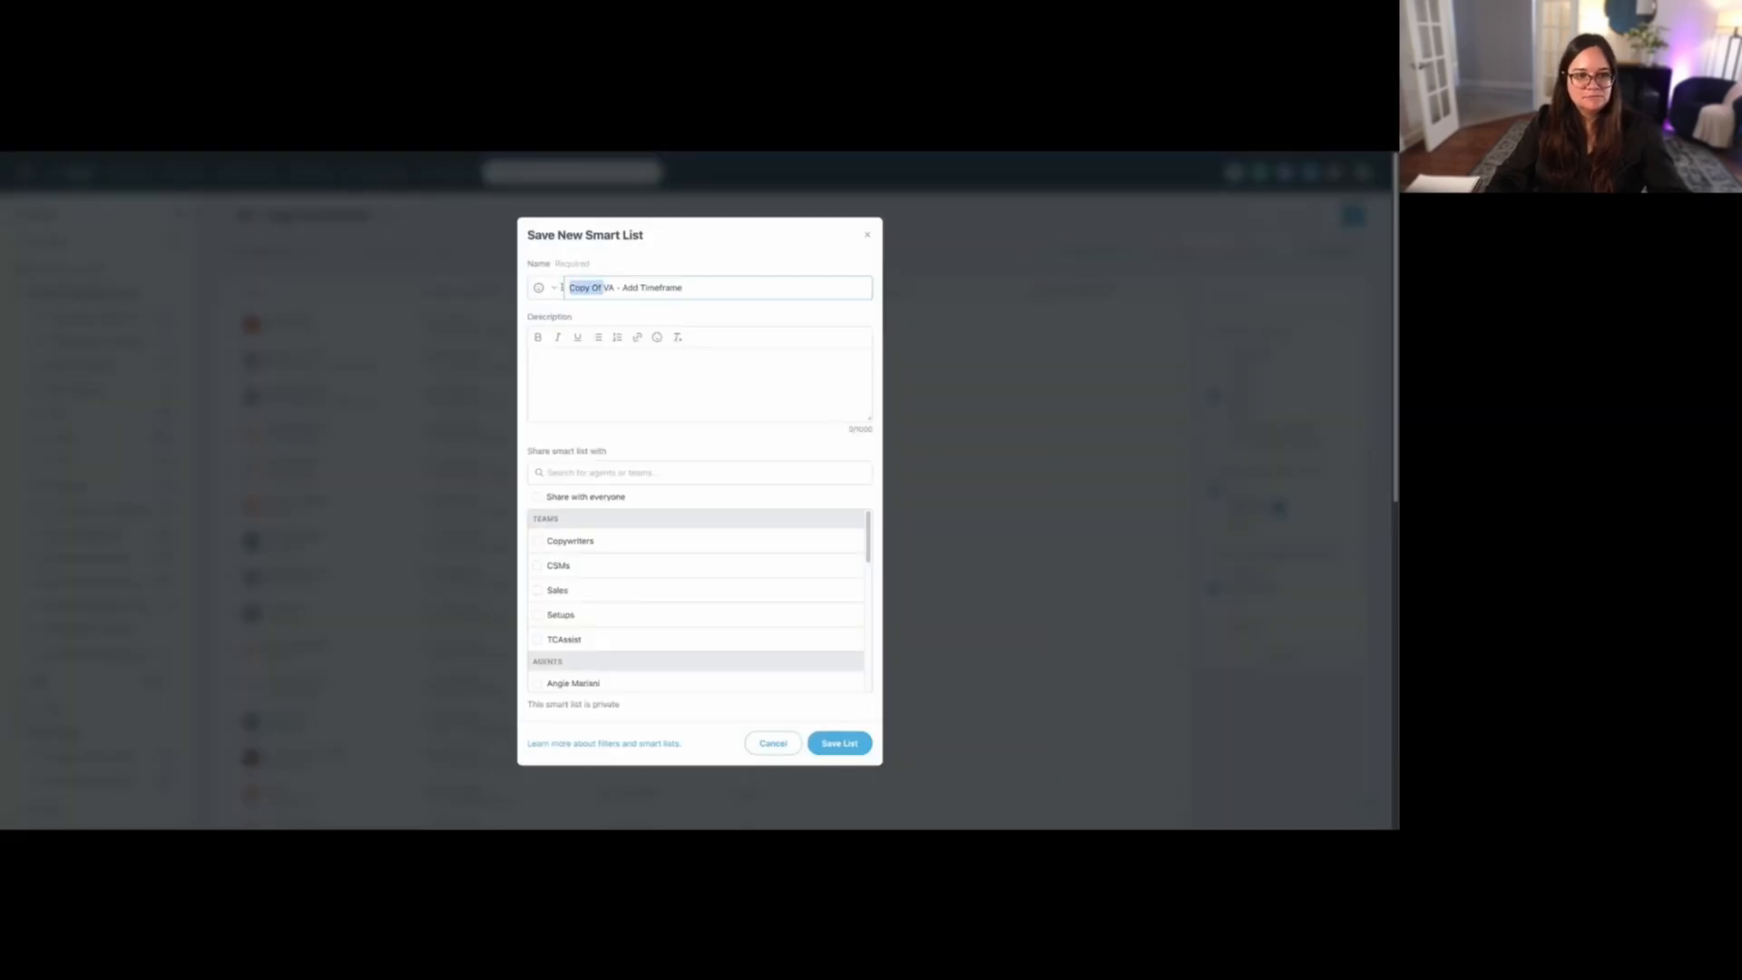
pyautogui.press('BackSpace')
pyautogui.write('3')
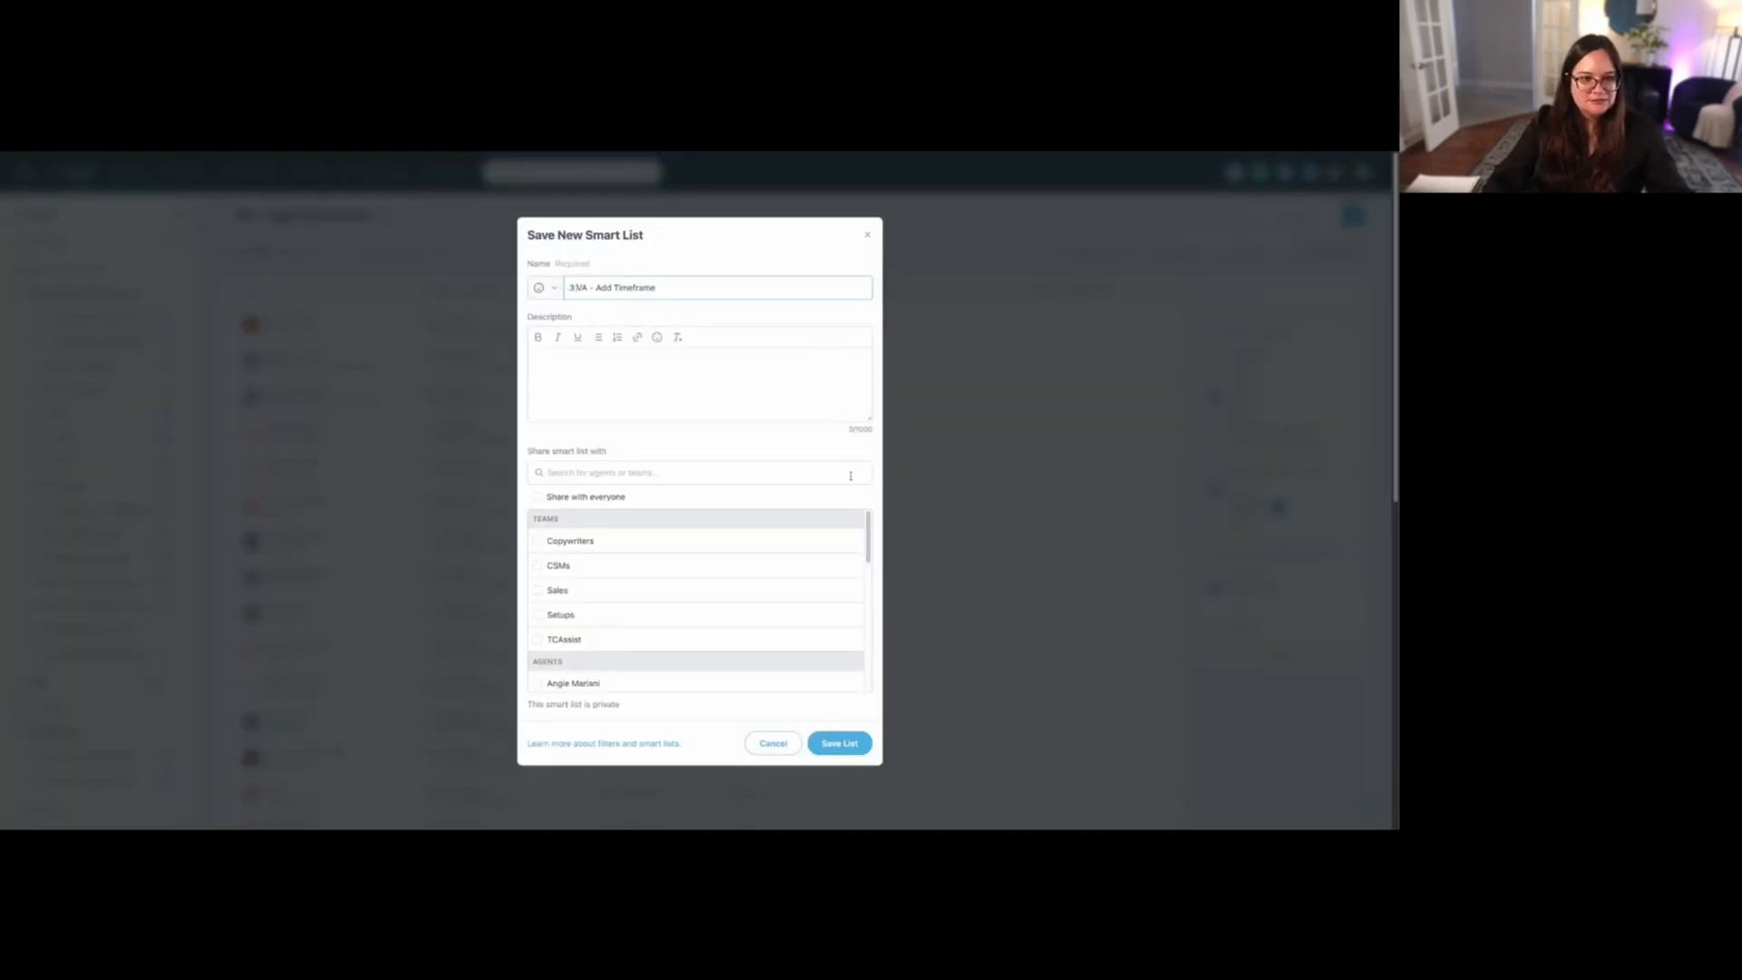
pyautogui.click(851, 743)
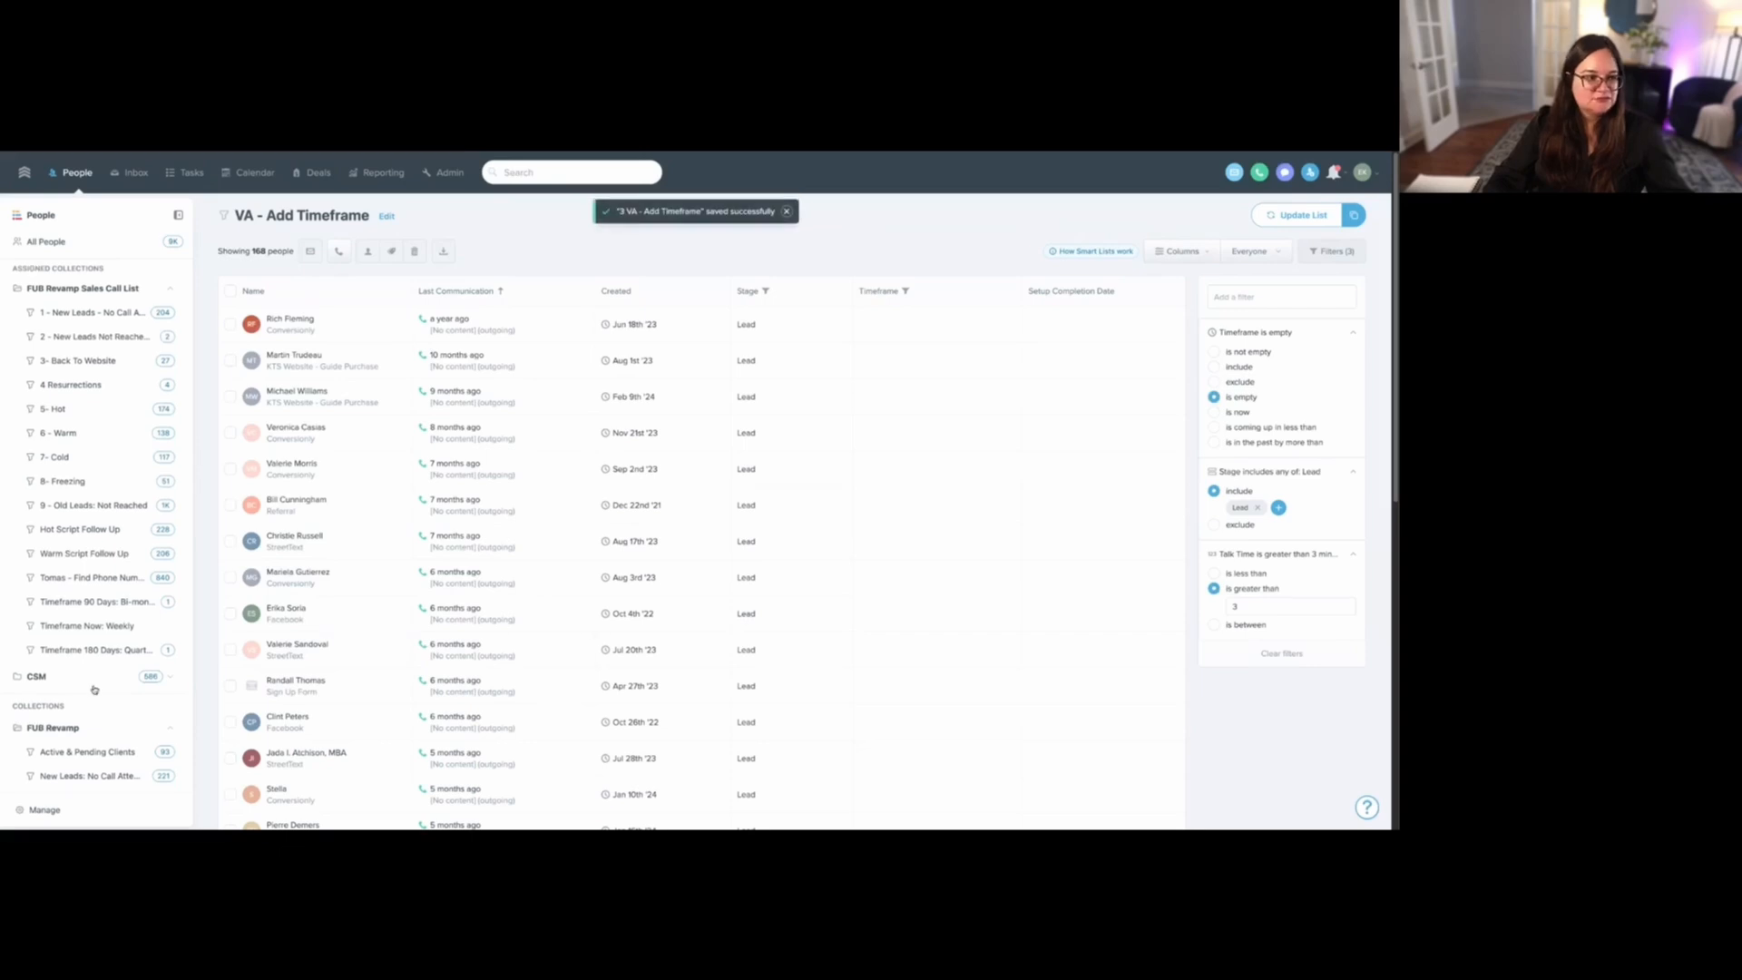
# - Open the first "VA - Add Timeframe" smart list and review the stages included in its Stage filter
pyautogui.scroll(-10, 94, 690)
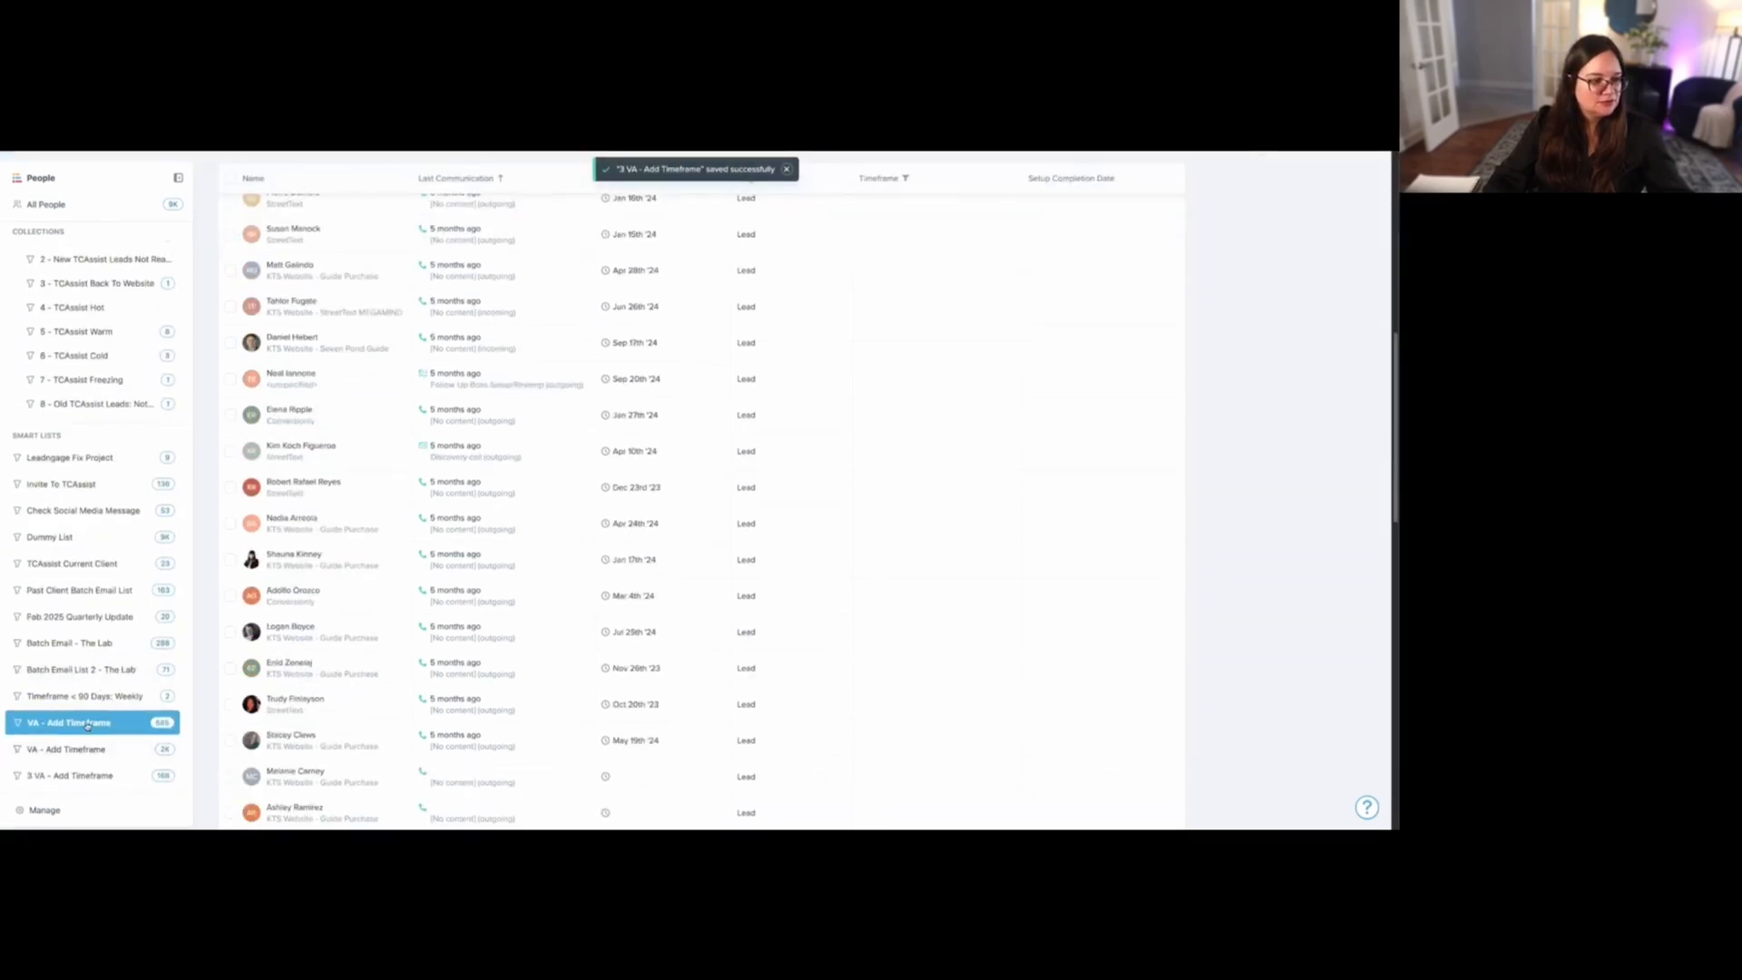
pyautogui.click(87, 730)
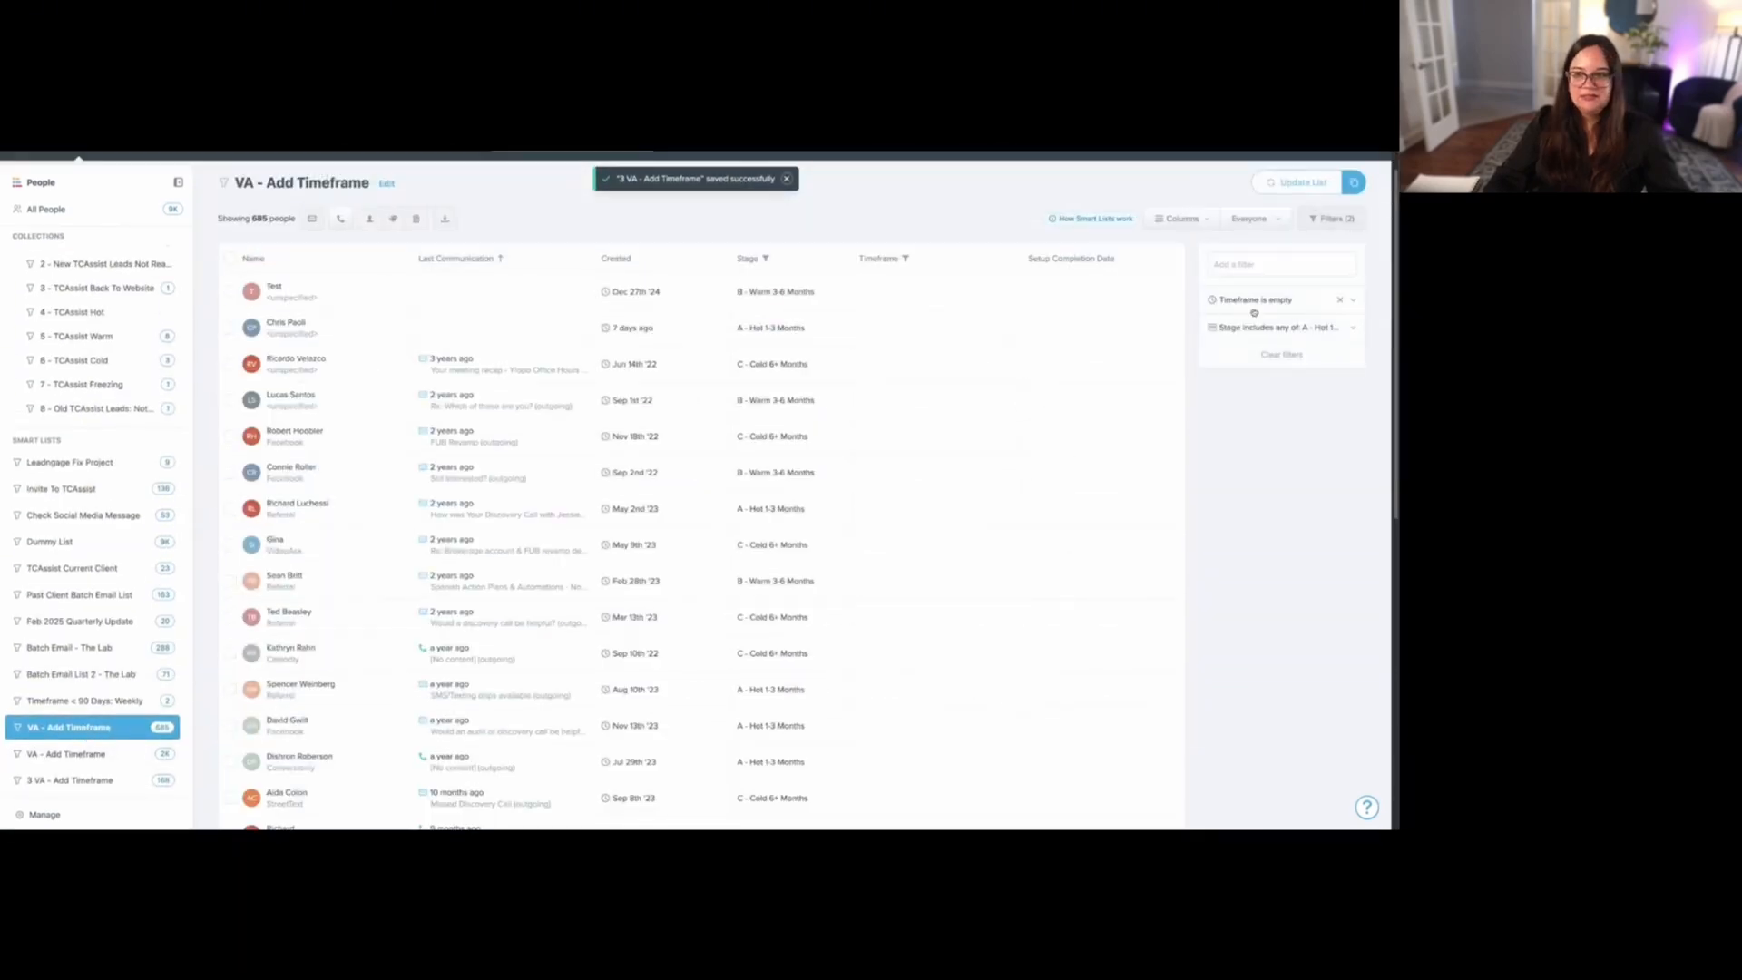
pyautogui.click(1280, 328)
pyautogui.moveTo(1231, 363); pyautogui.dragTo(1302, 411)
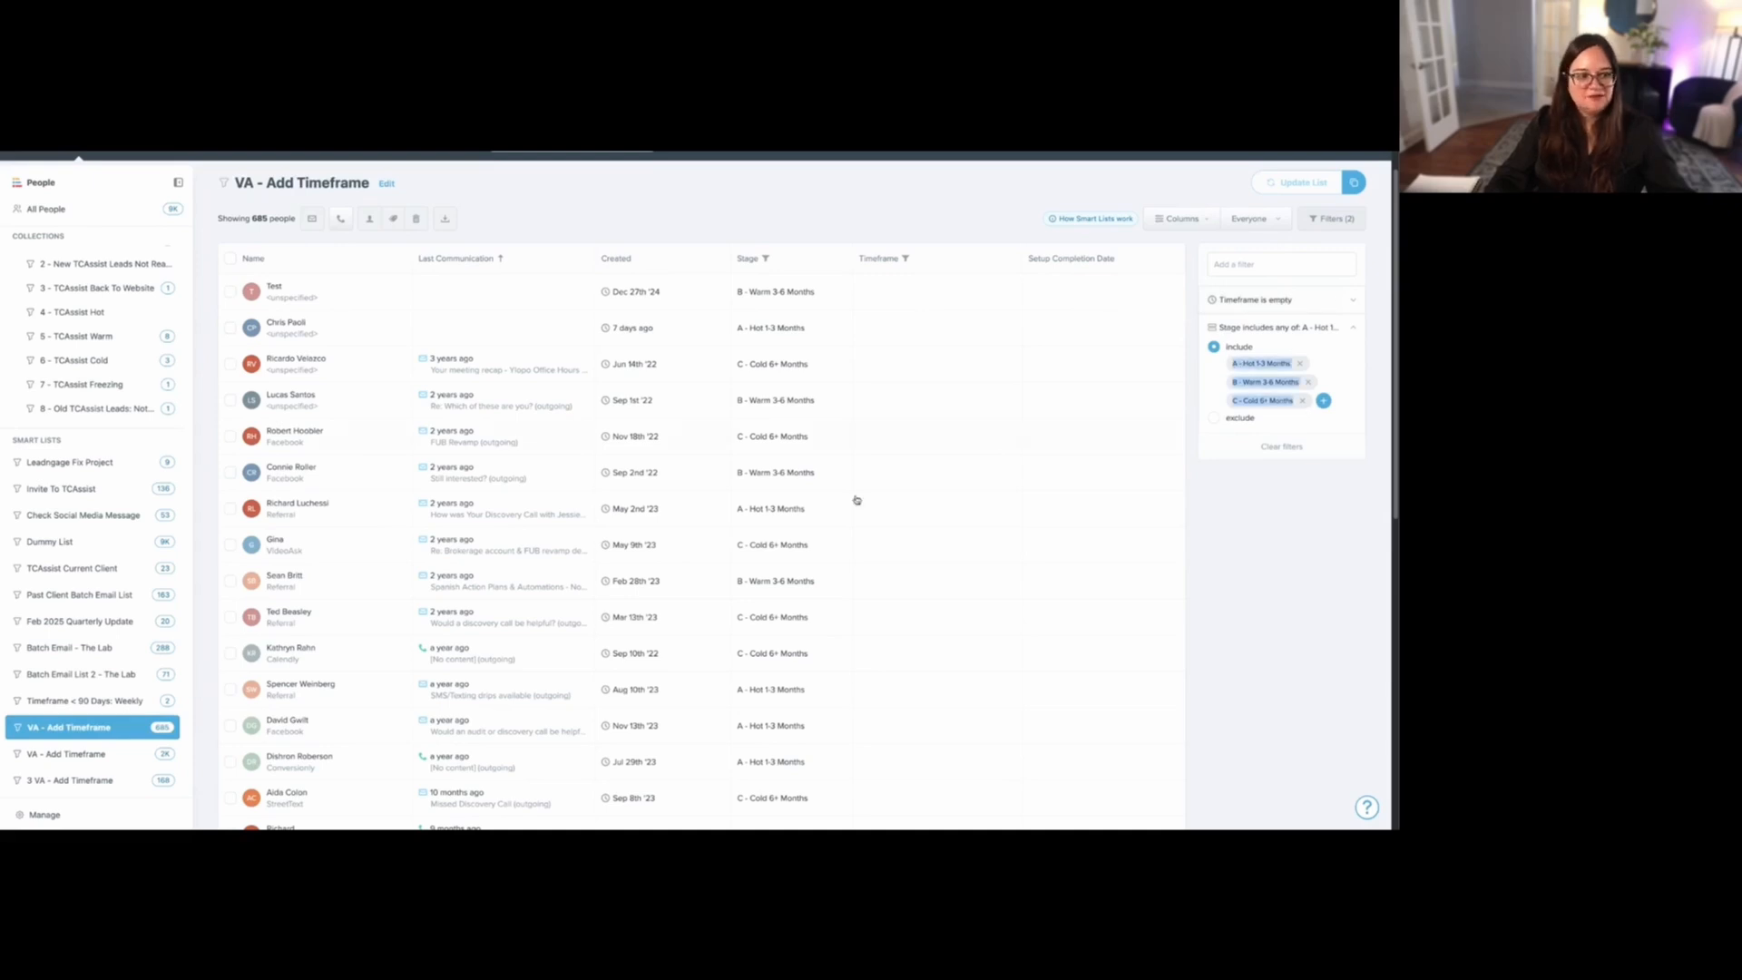
# - Add a Stage filter excluding Contact to the second "VA - Add Timeframe" smart list and save the updated list
pyautogui.click(87, 754)
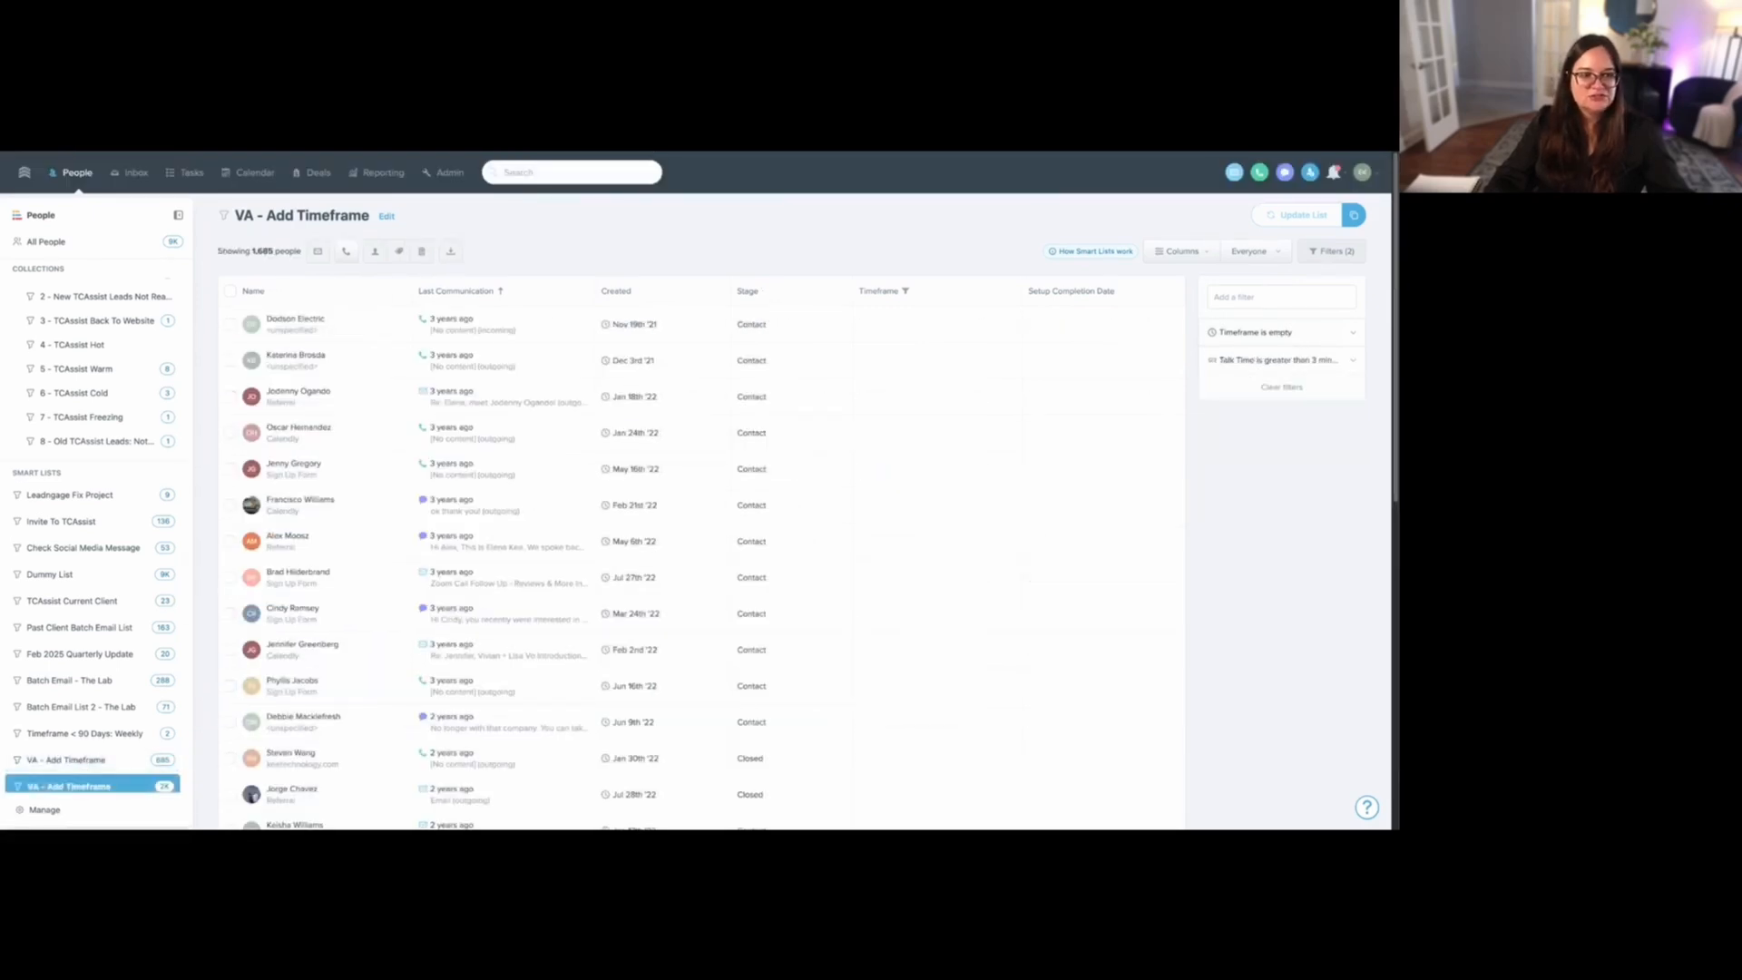
pyautogui.click(1270, 360)
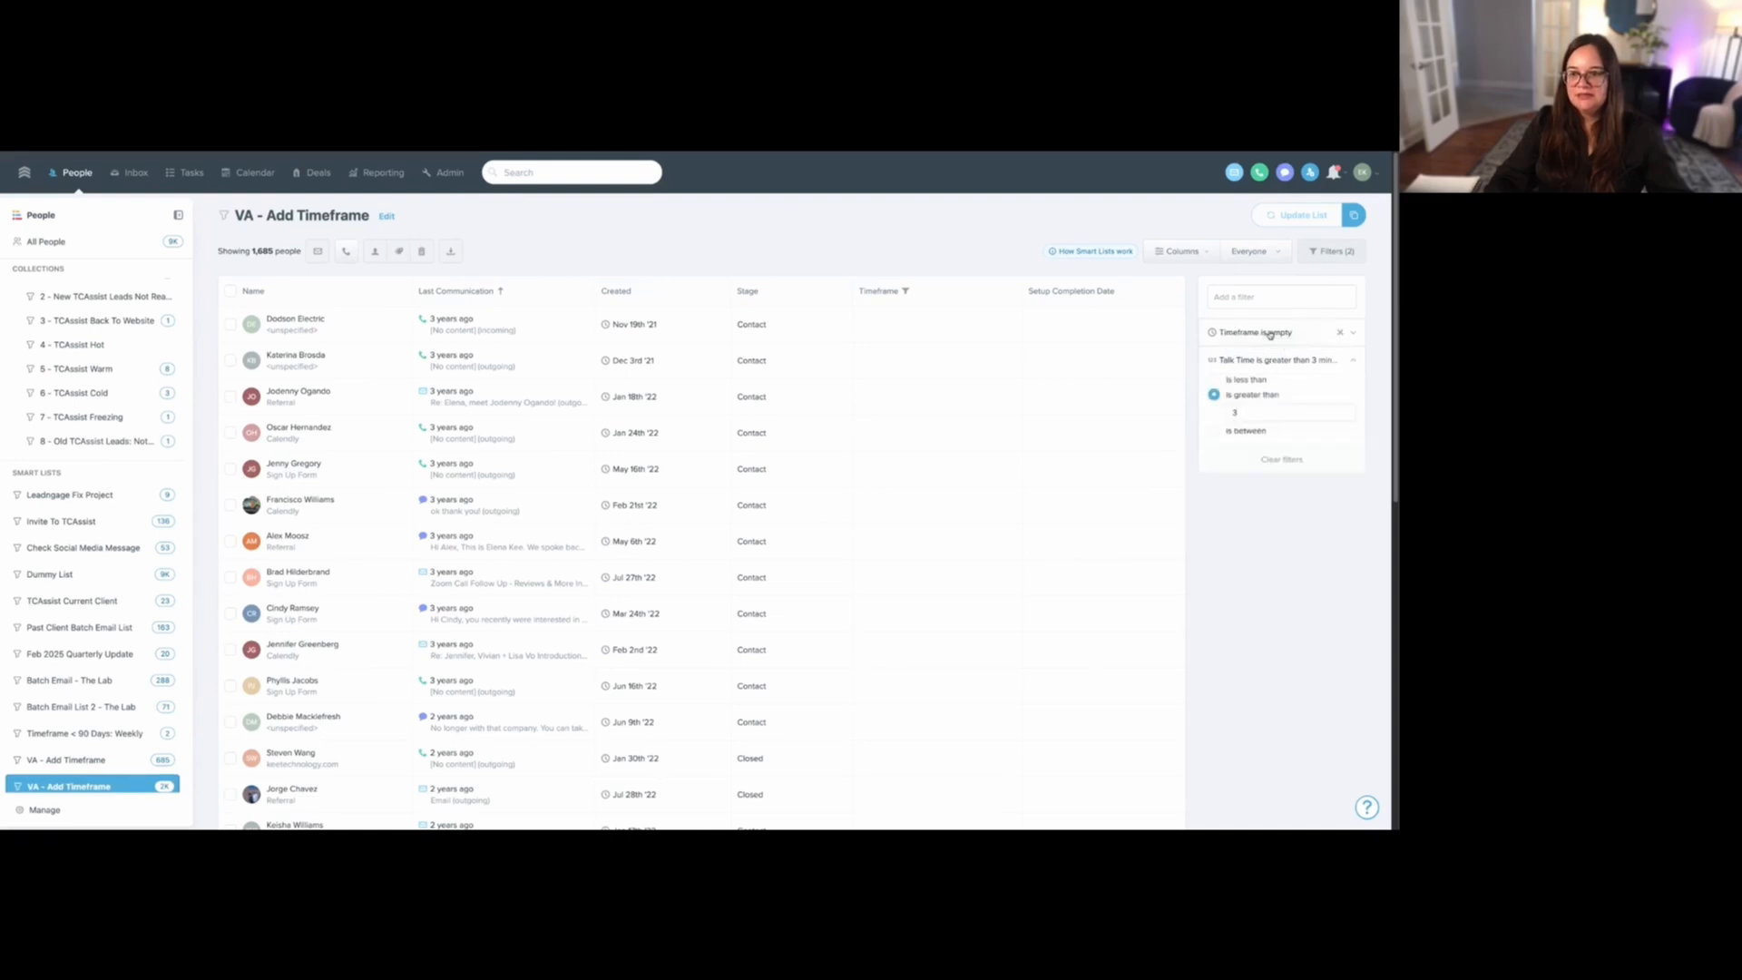
pyautogui.click(1270, 334)
pyautogui.scroll(-1, 62, 726)
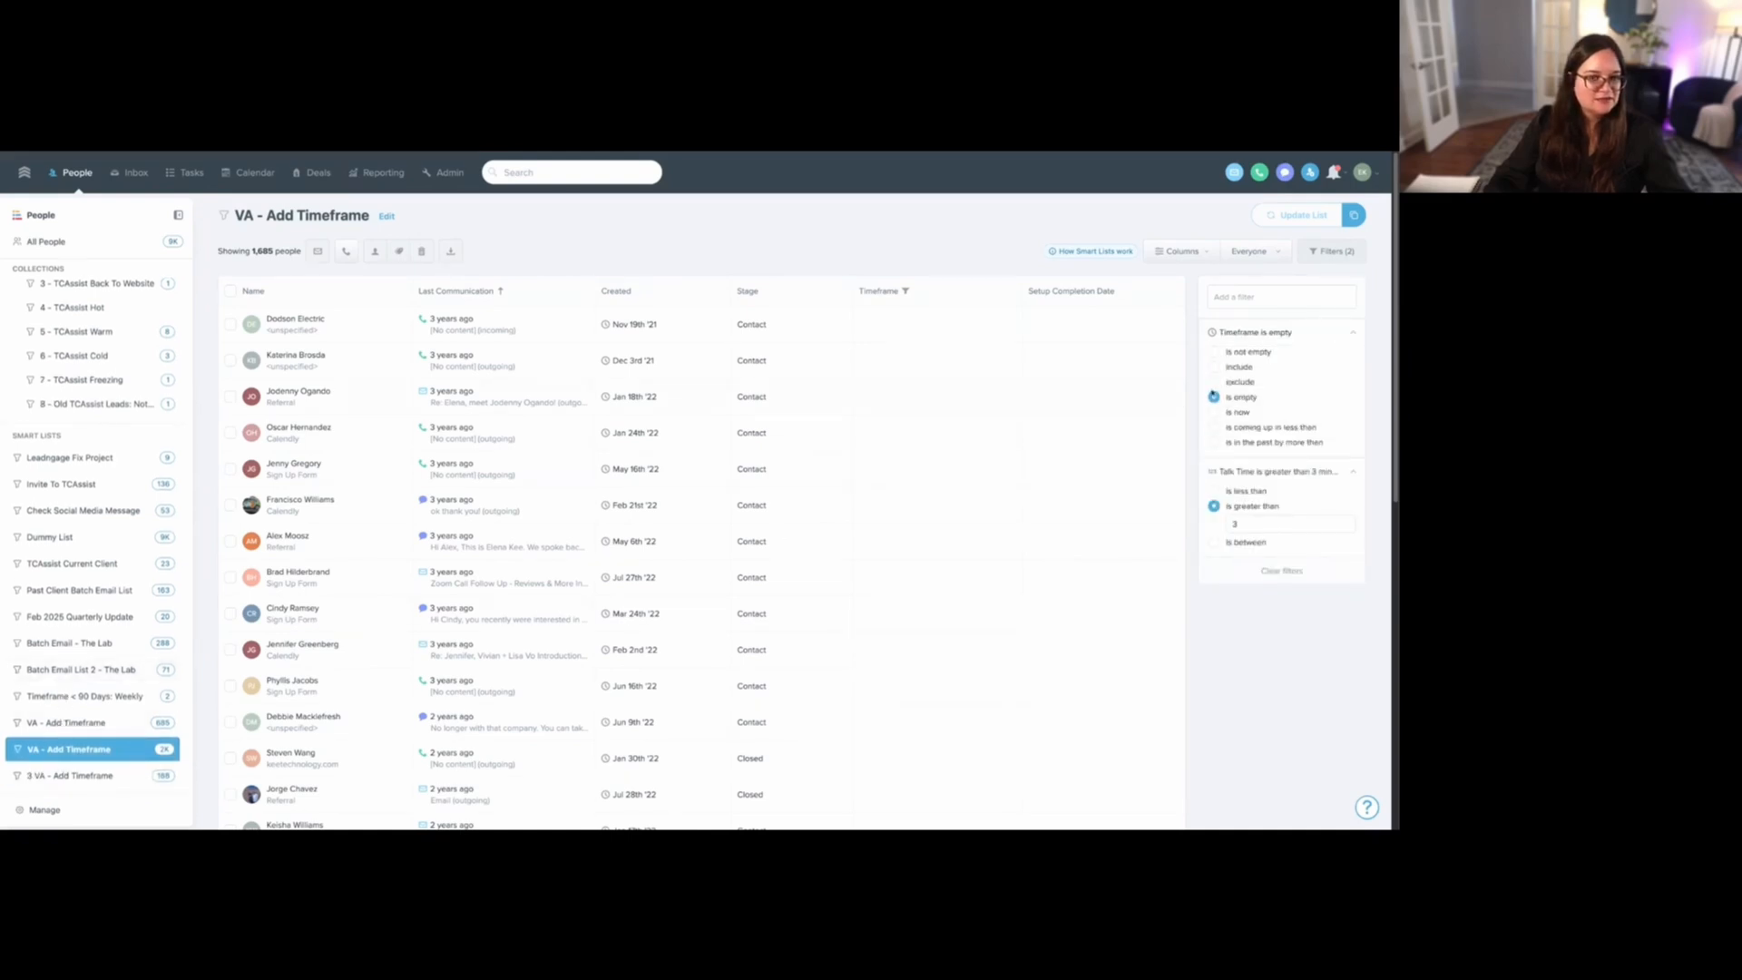
pyautogui.click(1261, 311)
pyautogui.click(1246, 352)
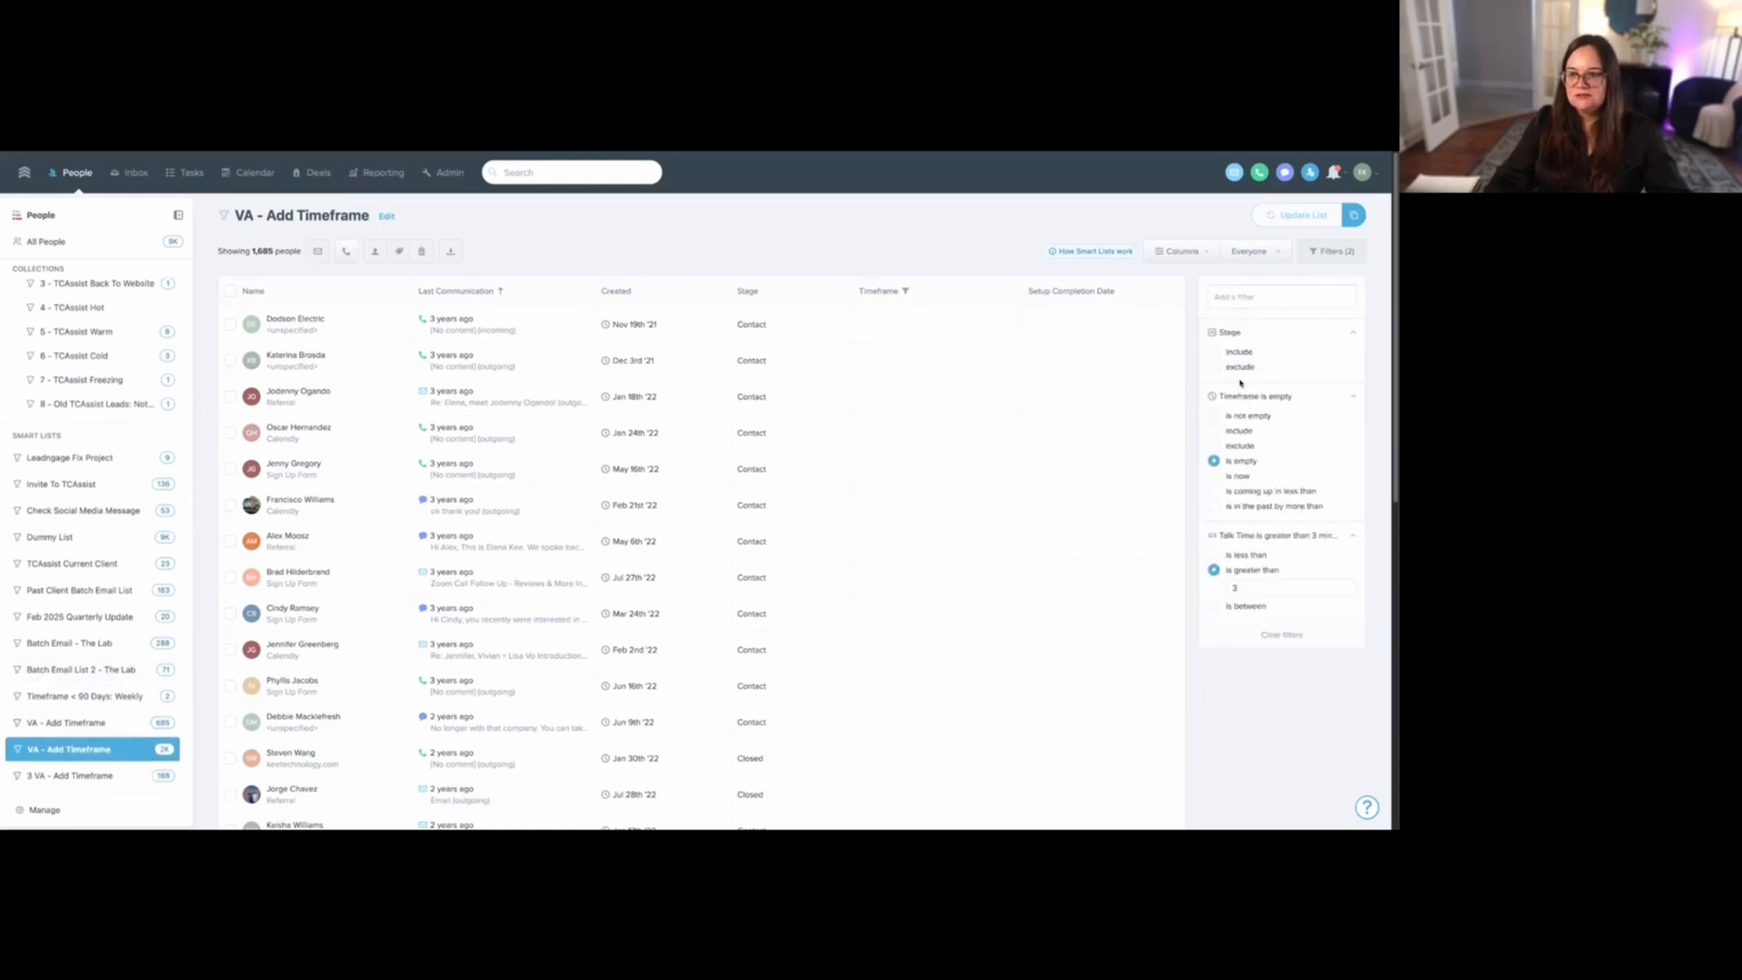
pyautogui.click(1243, 367)
pyautogui.write('contact')
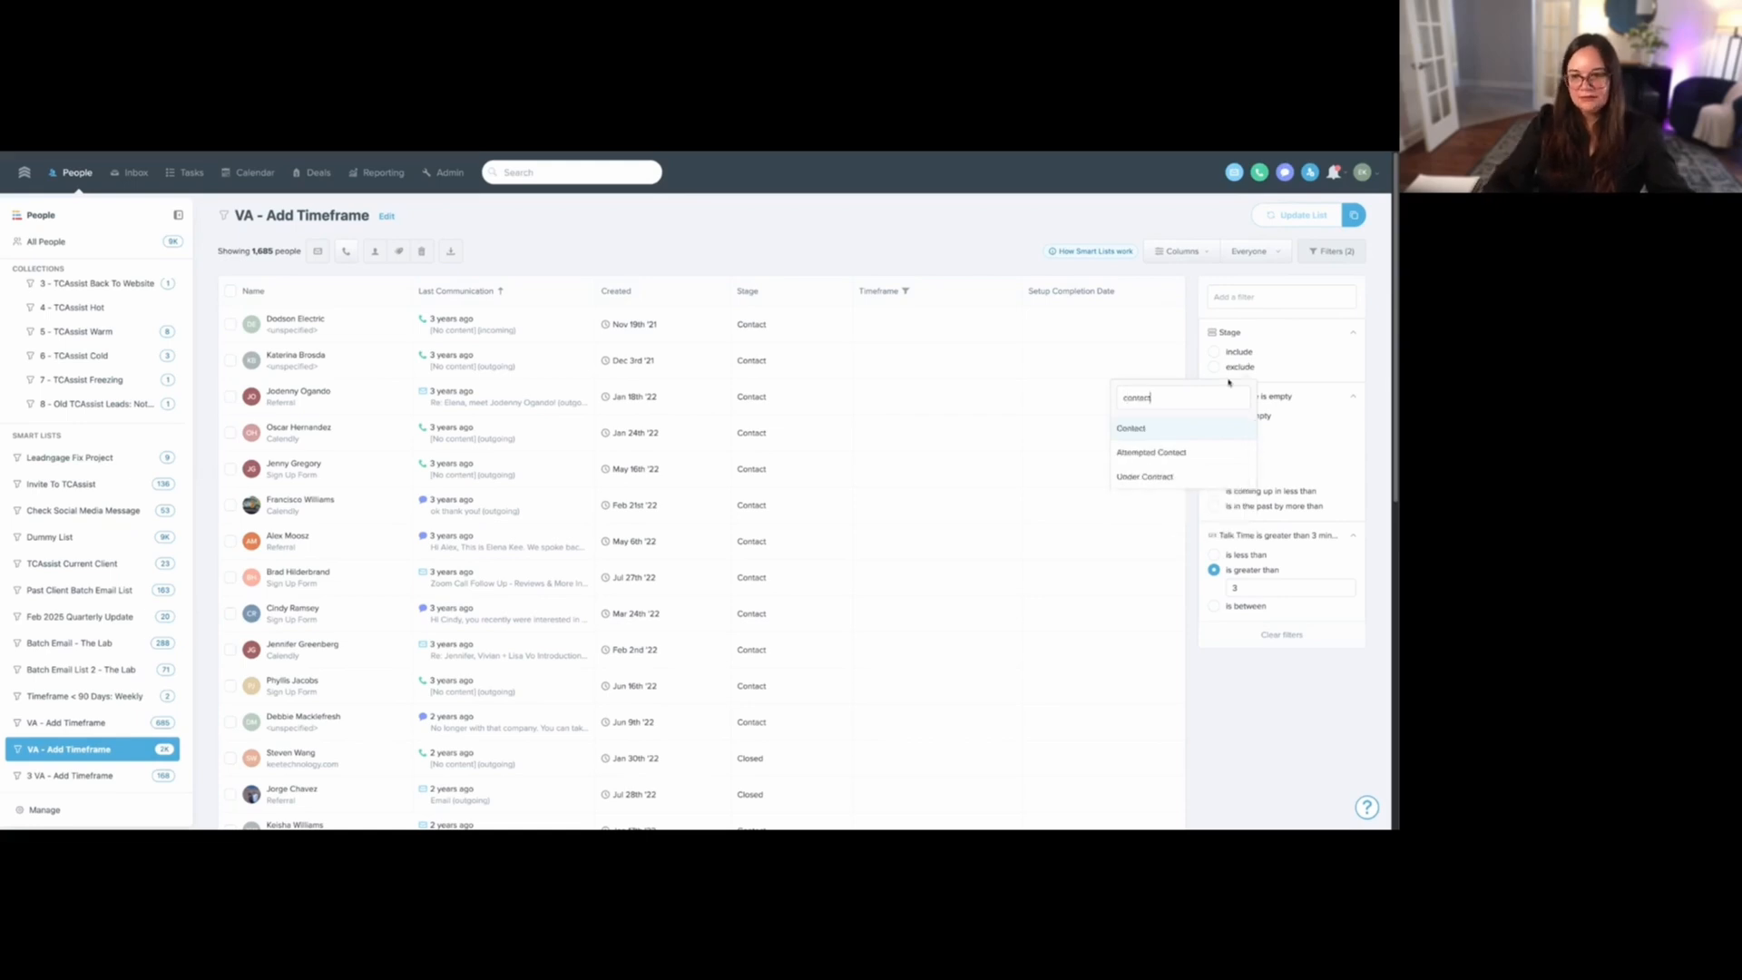
pyautogui.click(1193, 434)
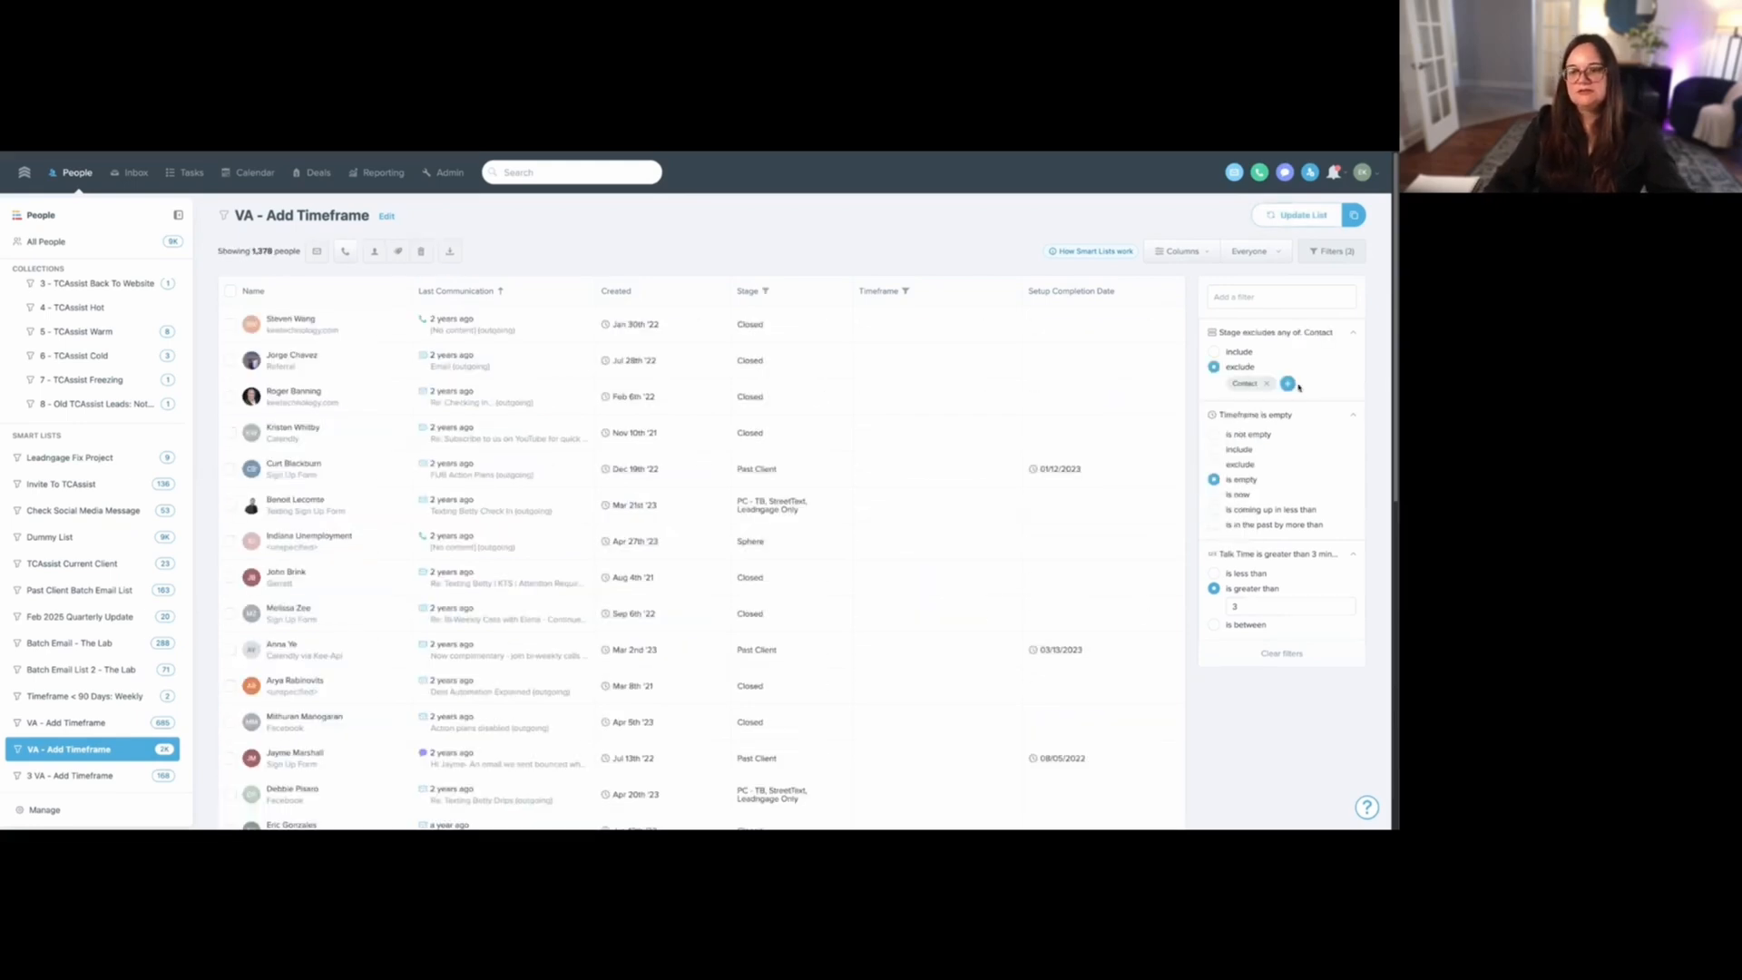
pyautogui.click(1288, 384)
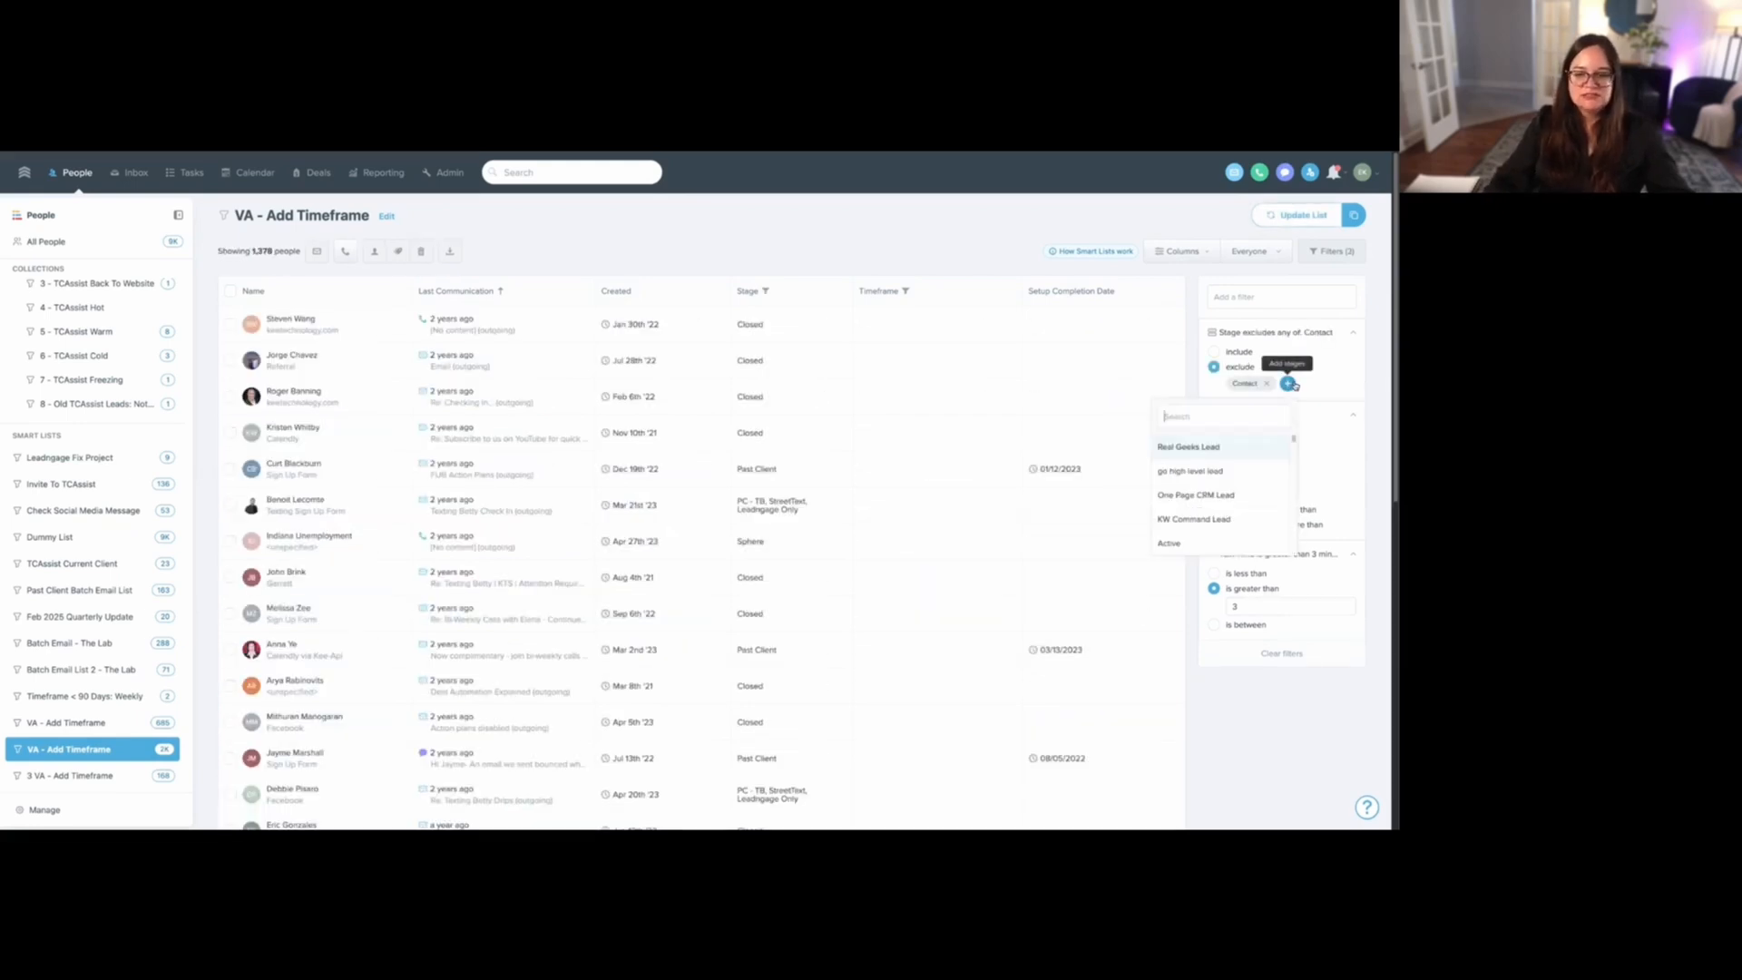
pyautogui.click(1277, 211)
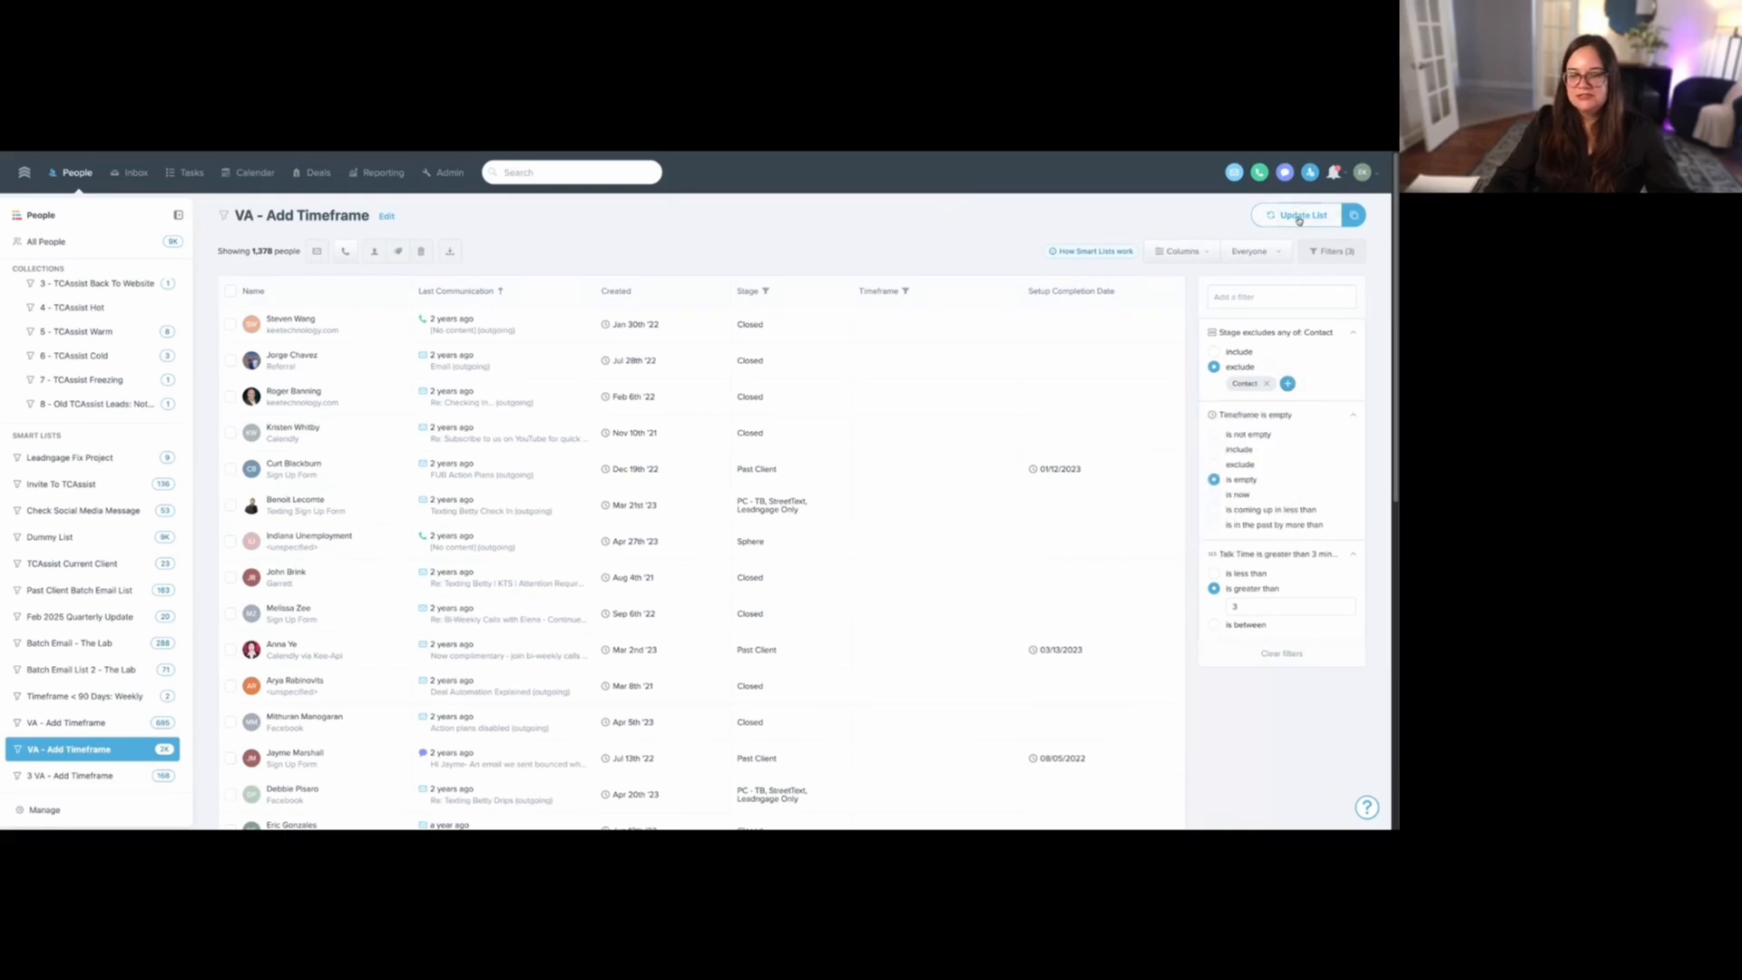
# - Remove the Timeframe filter from the "3 VA - Add Timeframe" smart list and save the updated list
pyautogui.click(64, 780)
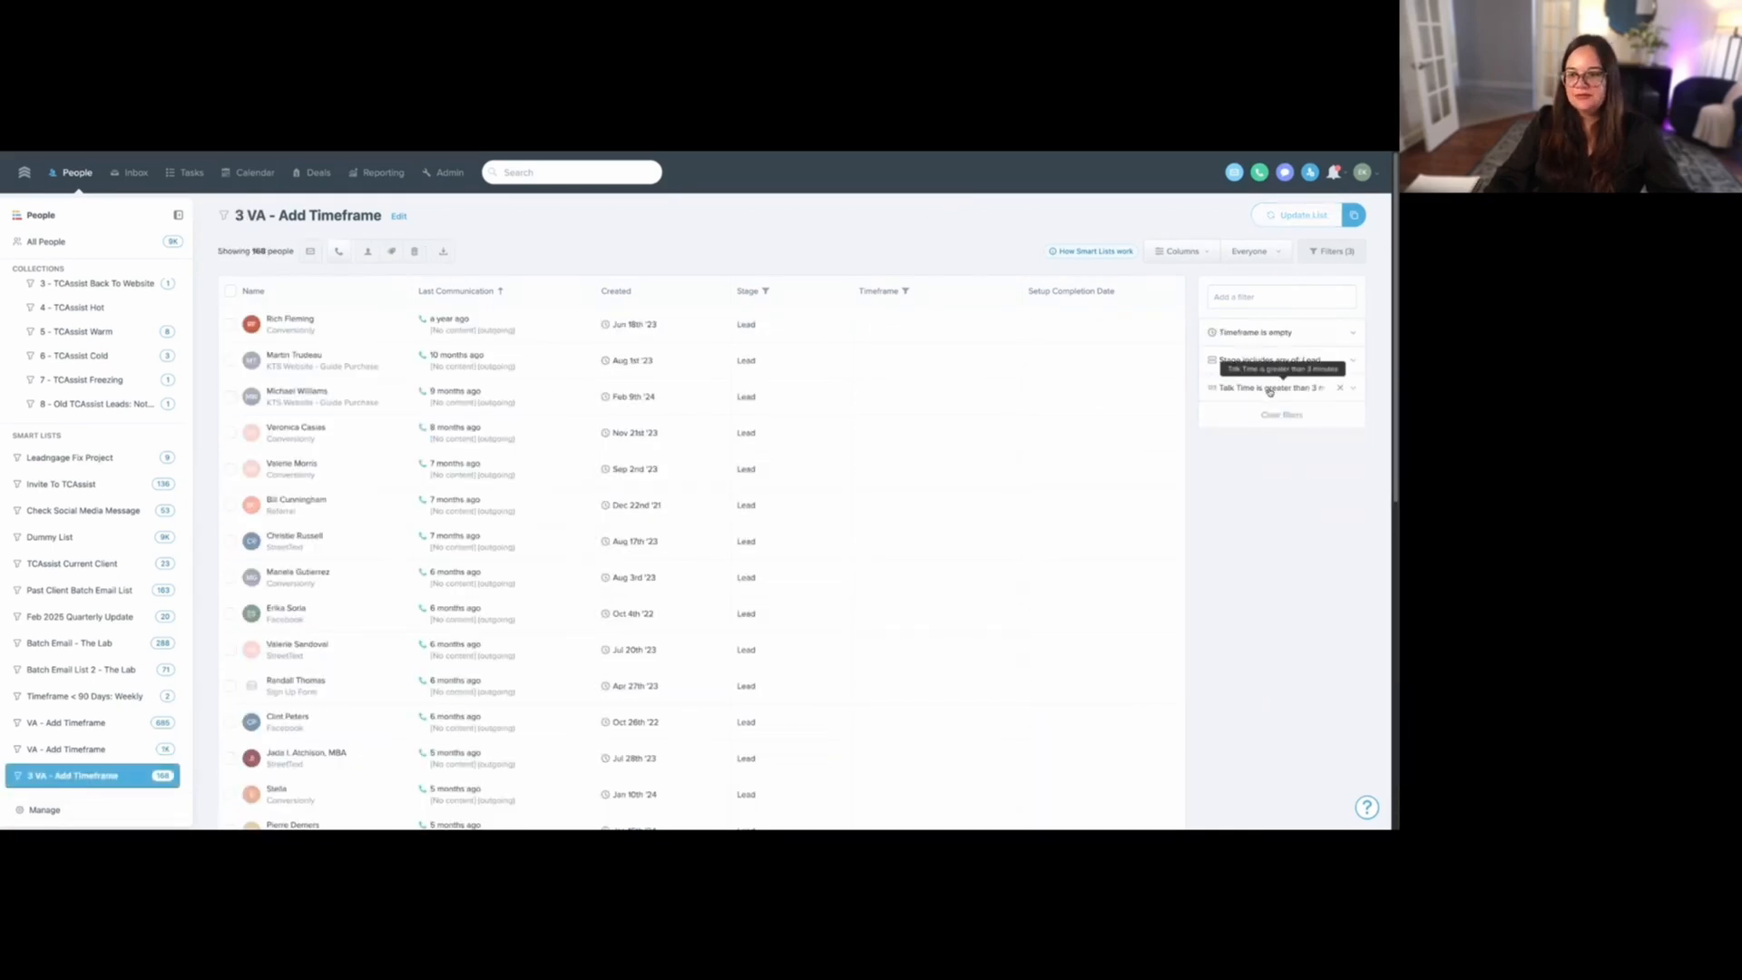
pyautogui.click(1270, 391)
pyautogui.click(1274, 361)
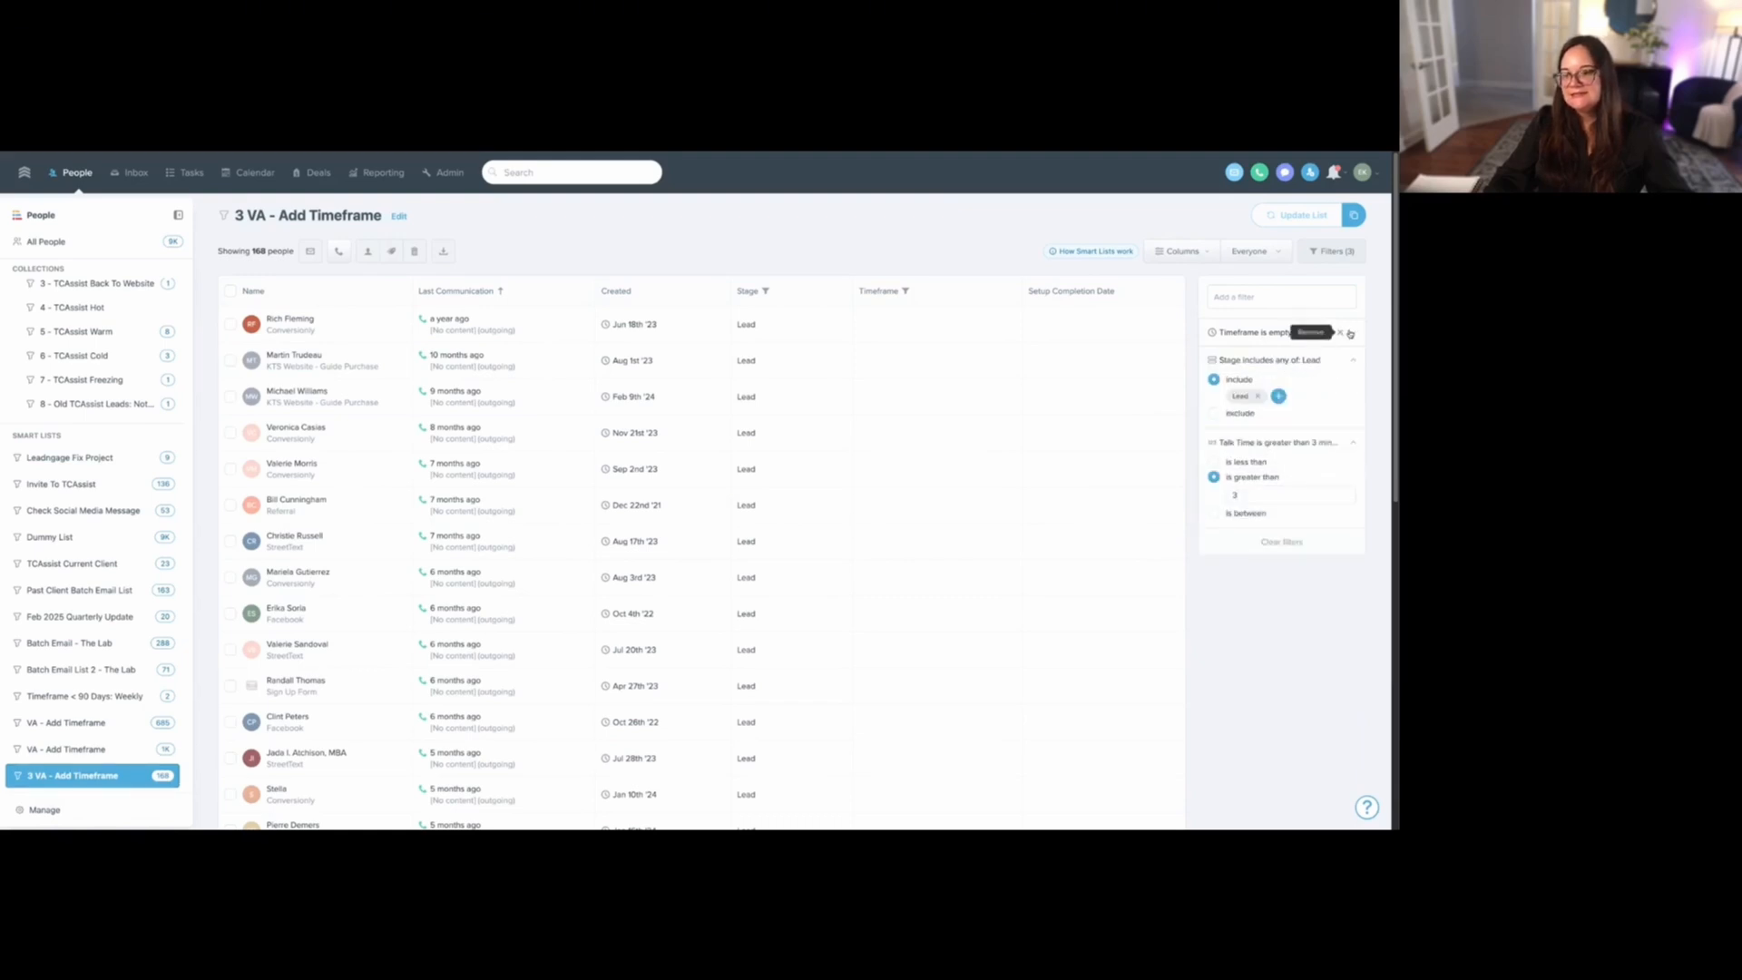
pyautogui.click(1340, 333)
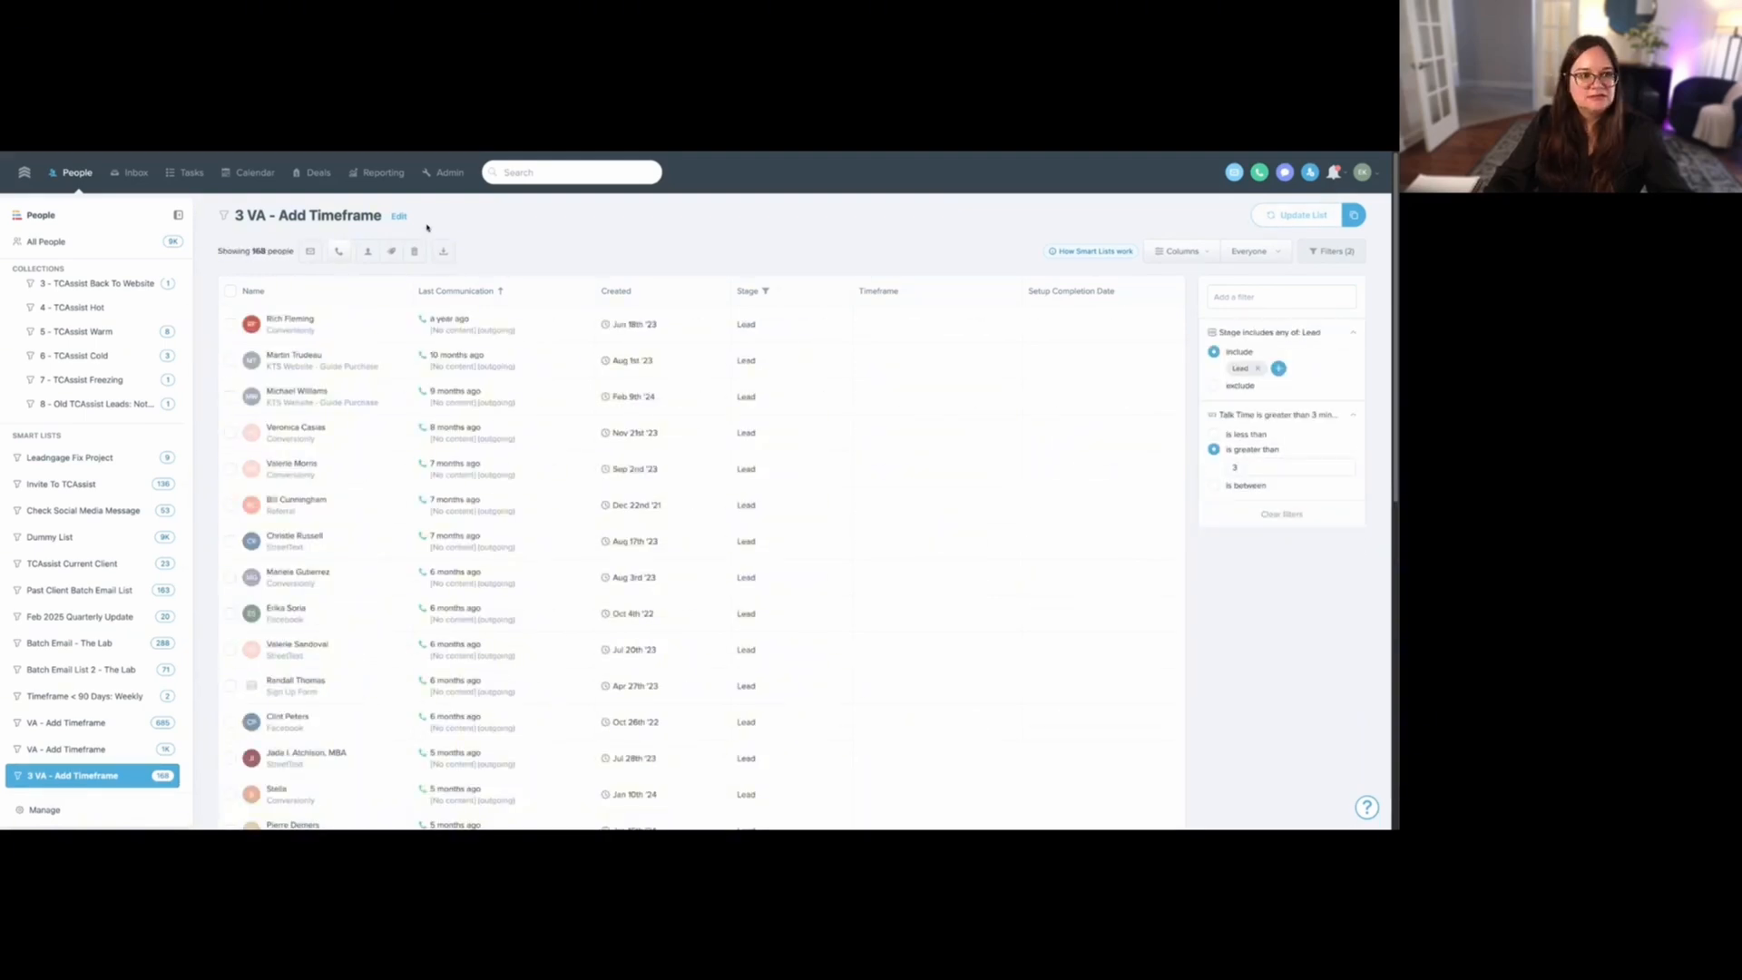
# - Rename the "3 VA - Add Timeframe" smart list to "3 VA - Update Stage"
pyautogui.click(399, 217)
pyautogui.moveTo(656, 288); pyautogui.dragTo(599, 290)
pyautogui.write('Update STage')
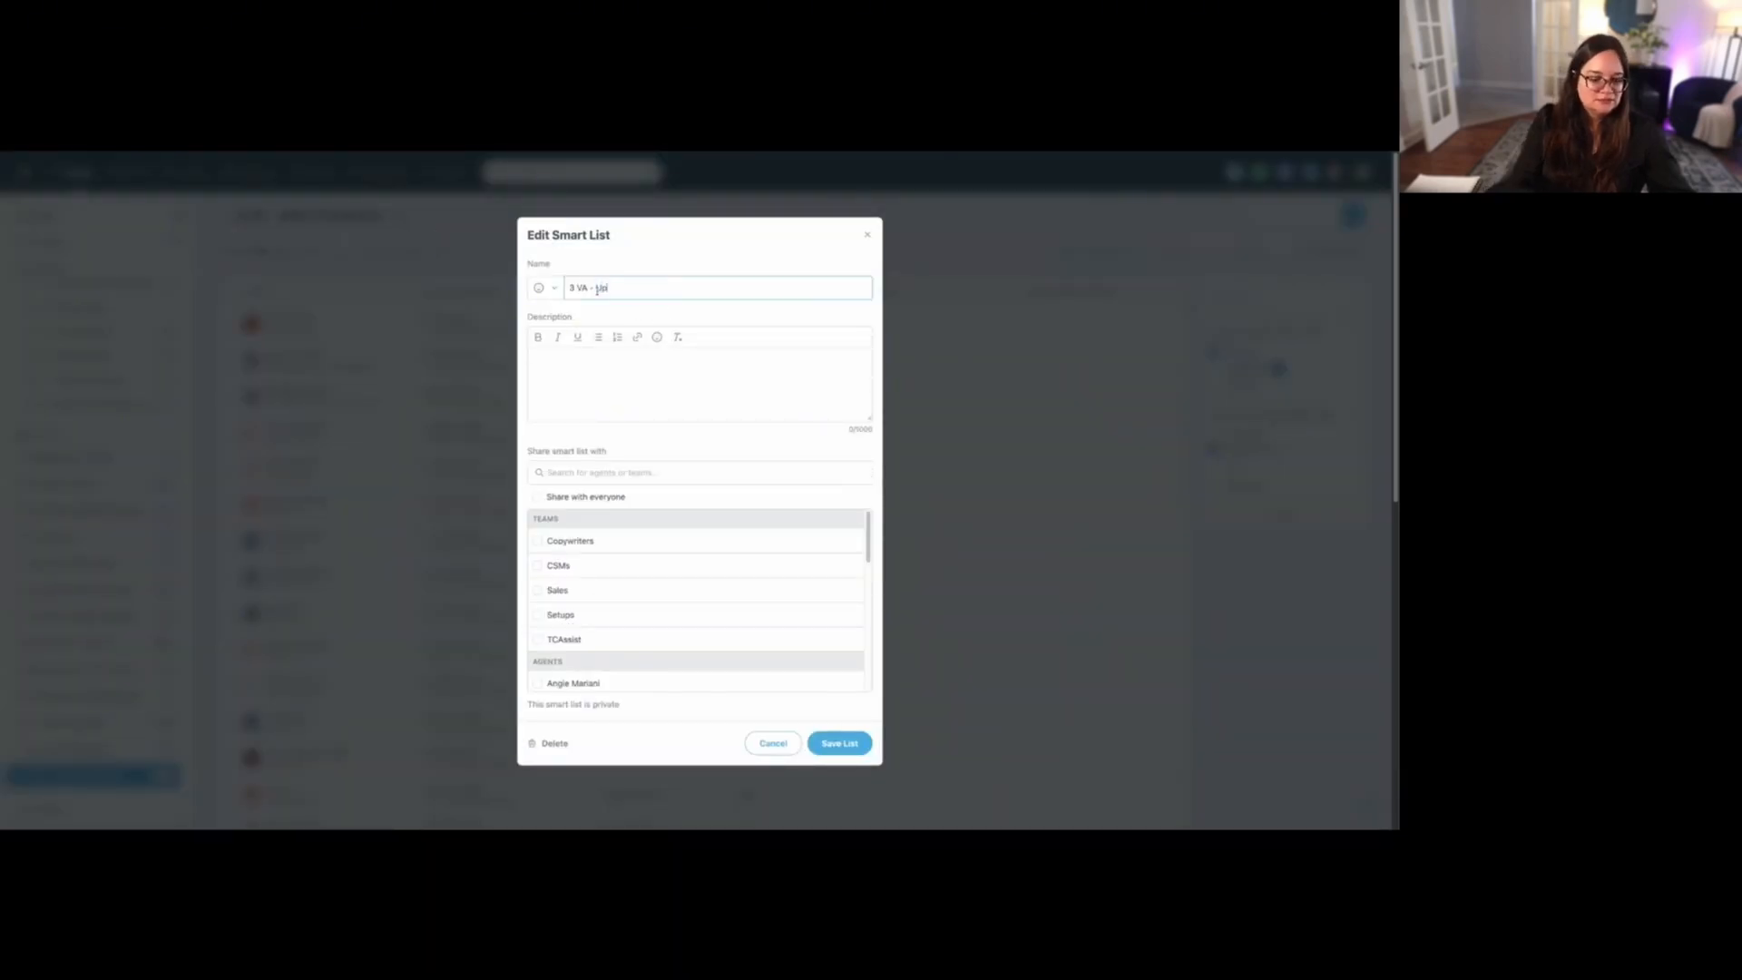
pyautogui.press('BackSpace')
pyautogui.press('BackSpace')
pyautogui.press('BackSpace')
pyautogui.press('BackSpace')
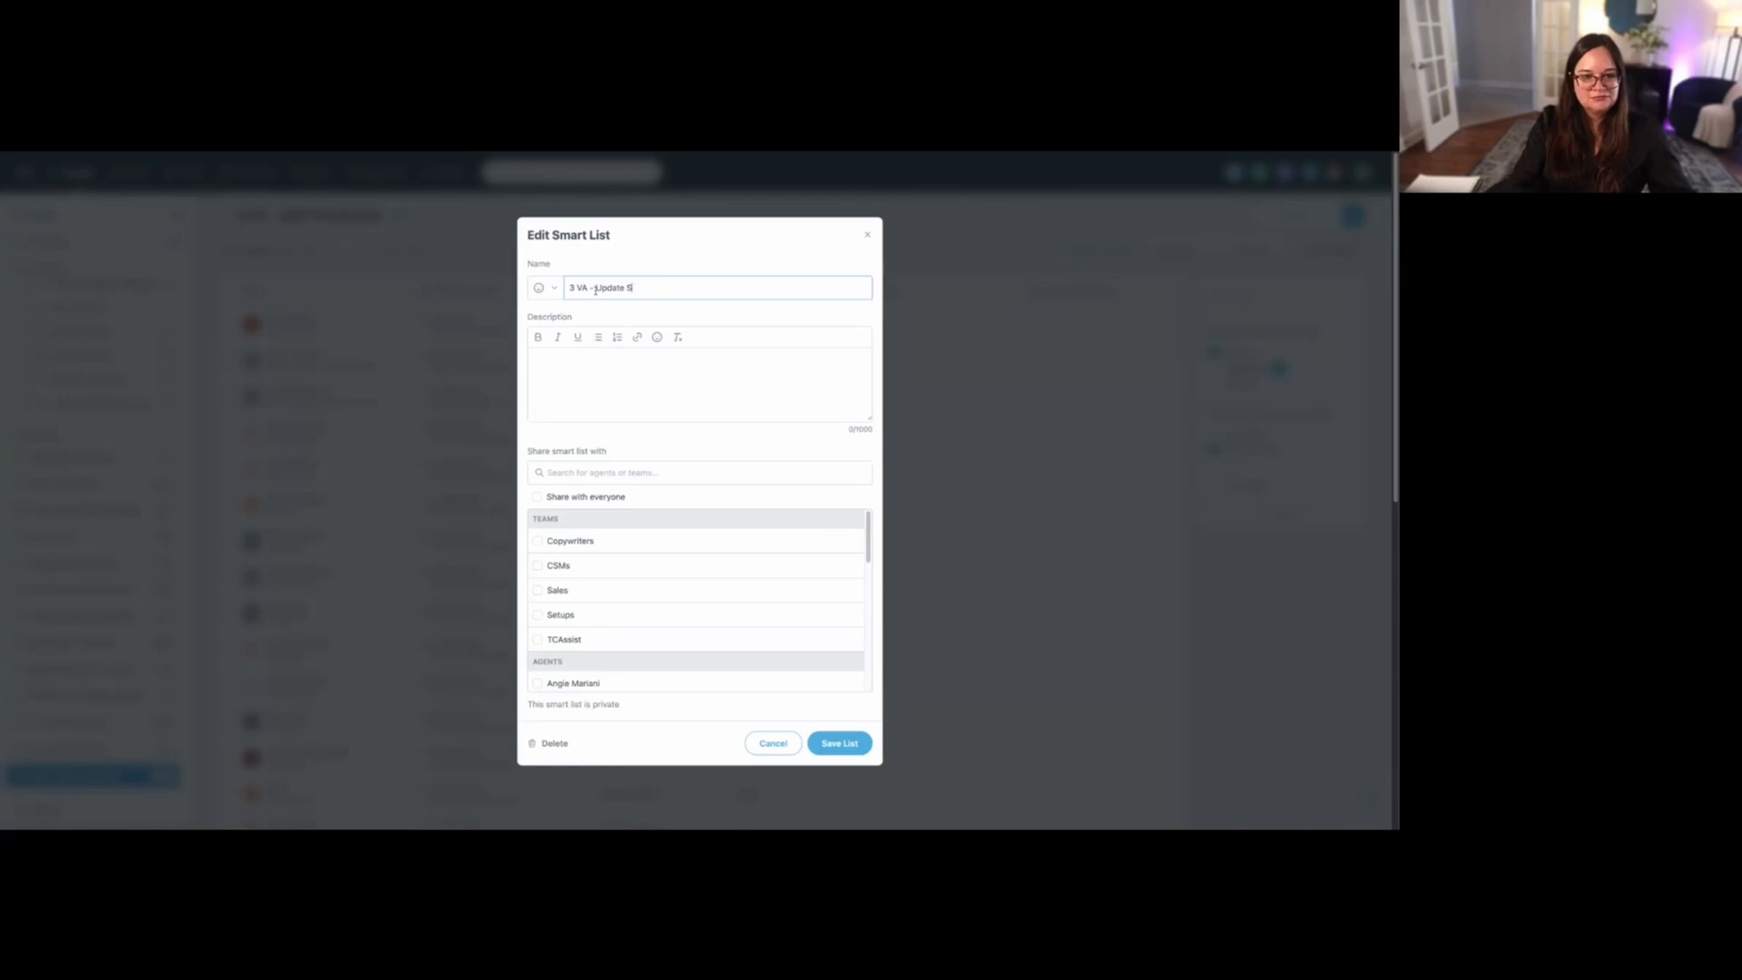
pyautogui.write('tage')
pyautogui.click(844, 744)
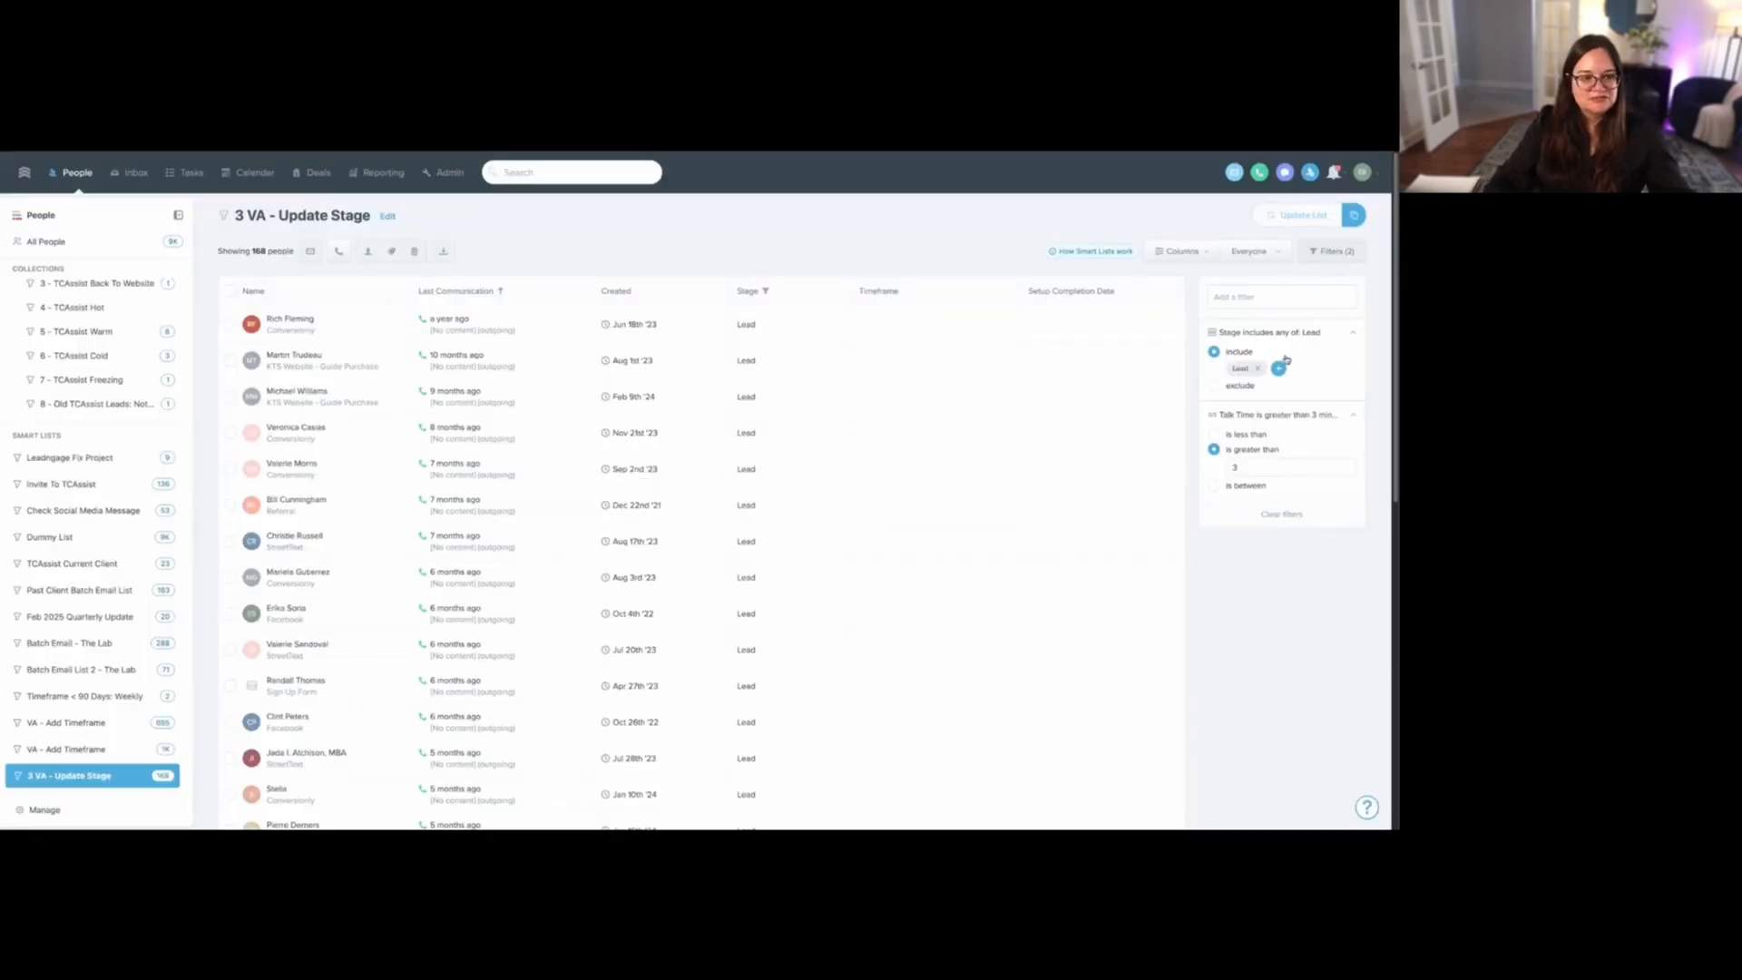
# - Review the three VA smart lists in turn, examining the Stage and Talk Time filters of "3 VA - Update Stage"
pyautogui.moveTo(1232, 369); pyautogui.dragTo(1256, 367)
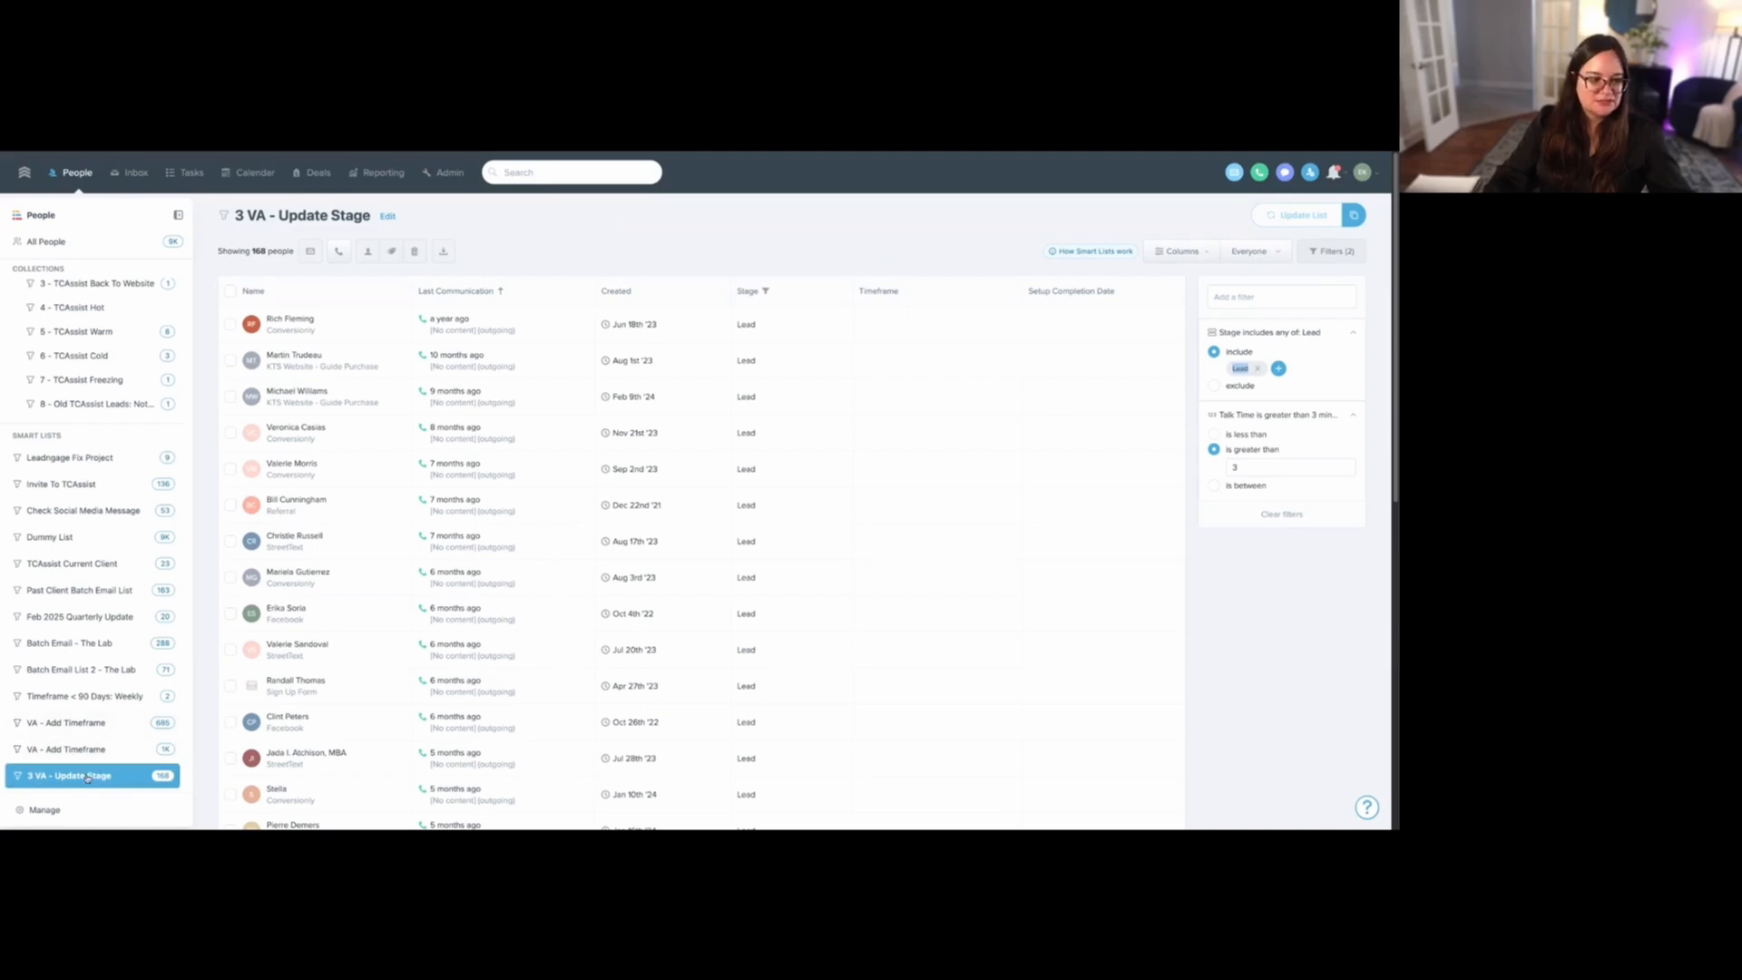
pyautogui.click(80, 722)
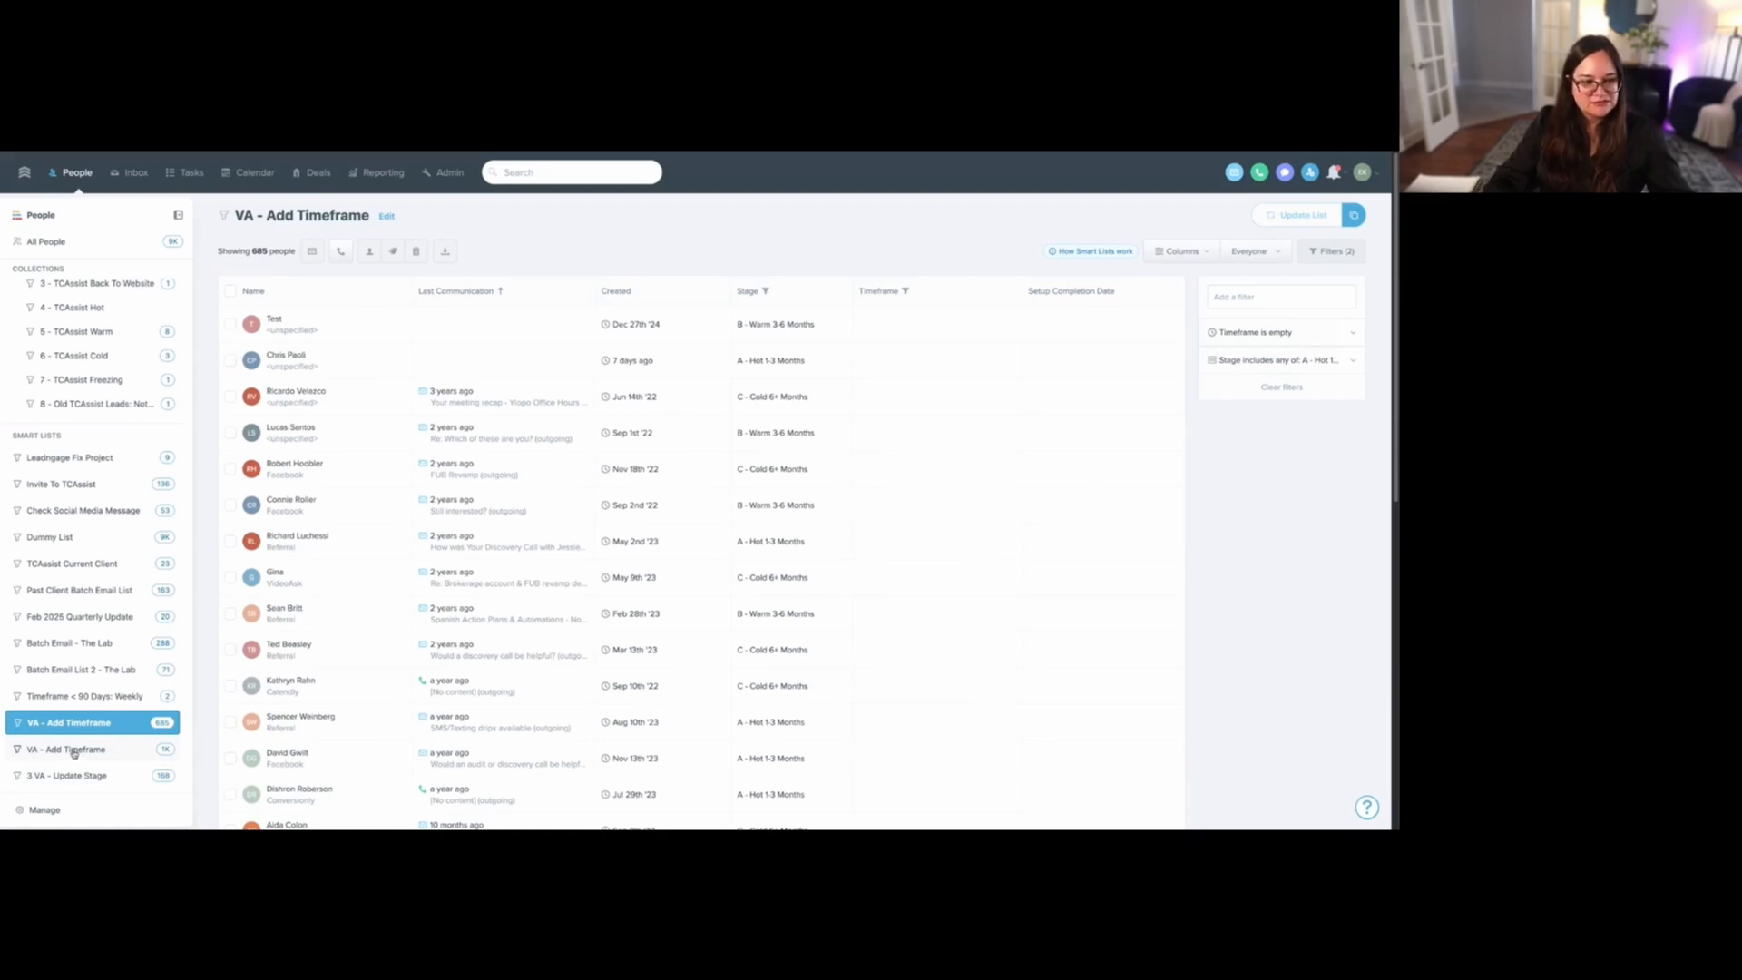
pyautogui.click(74, 750)
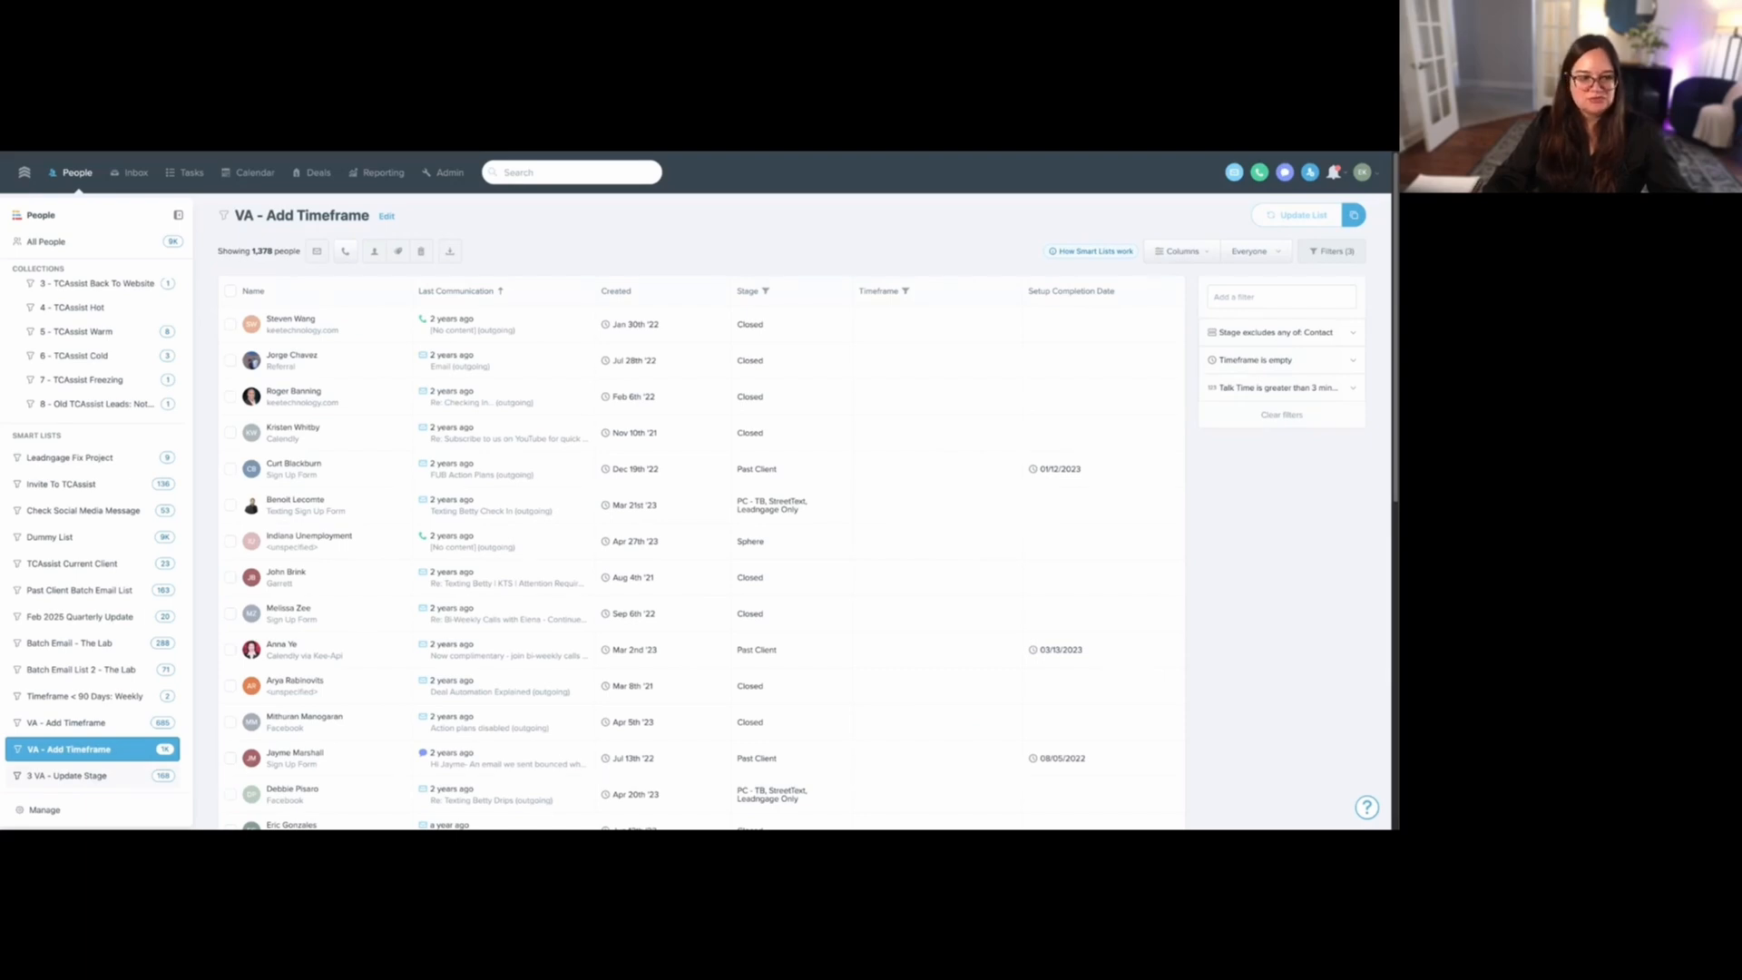
pyautogui.click(73, 776)
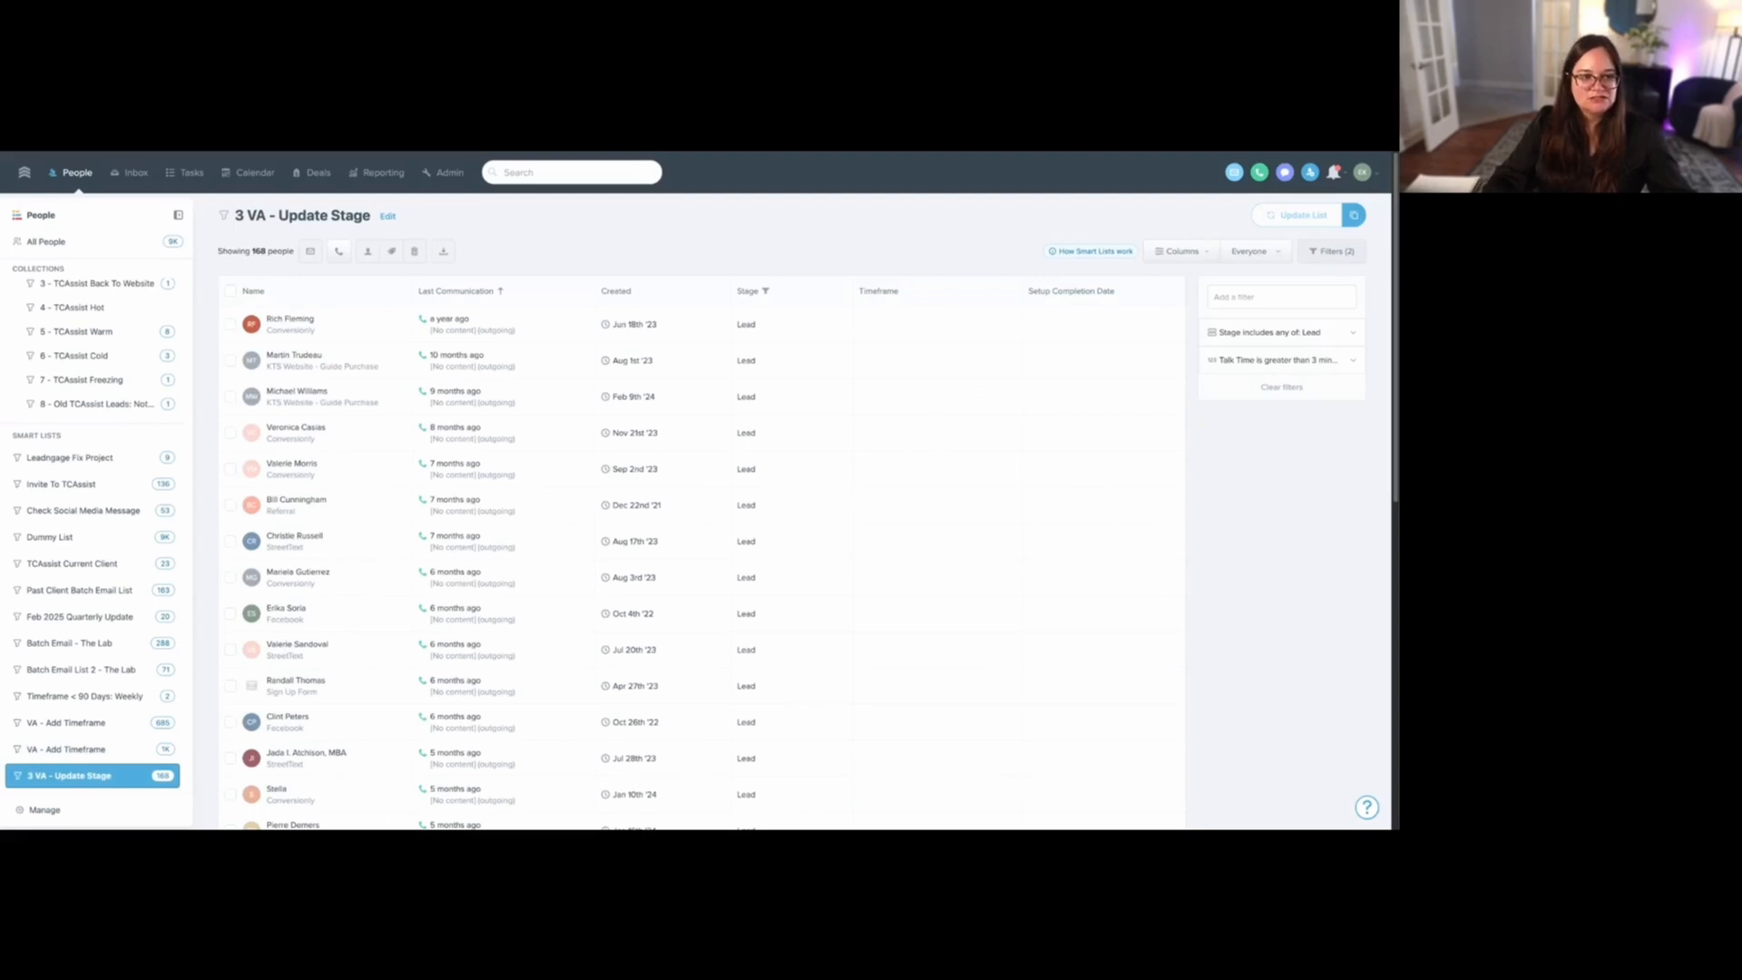
pyautogui.click(1270, 332)
pyautogui.click(1270, 414)
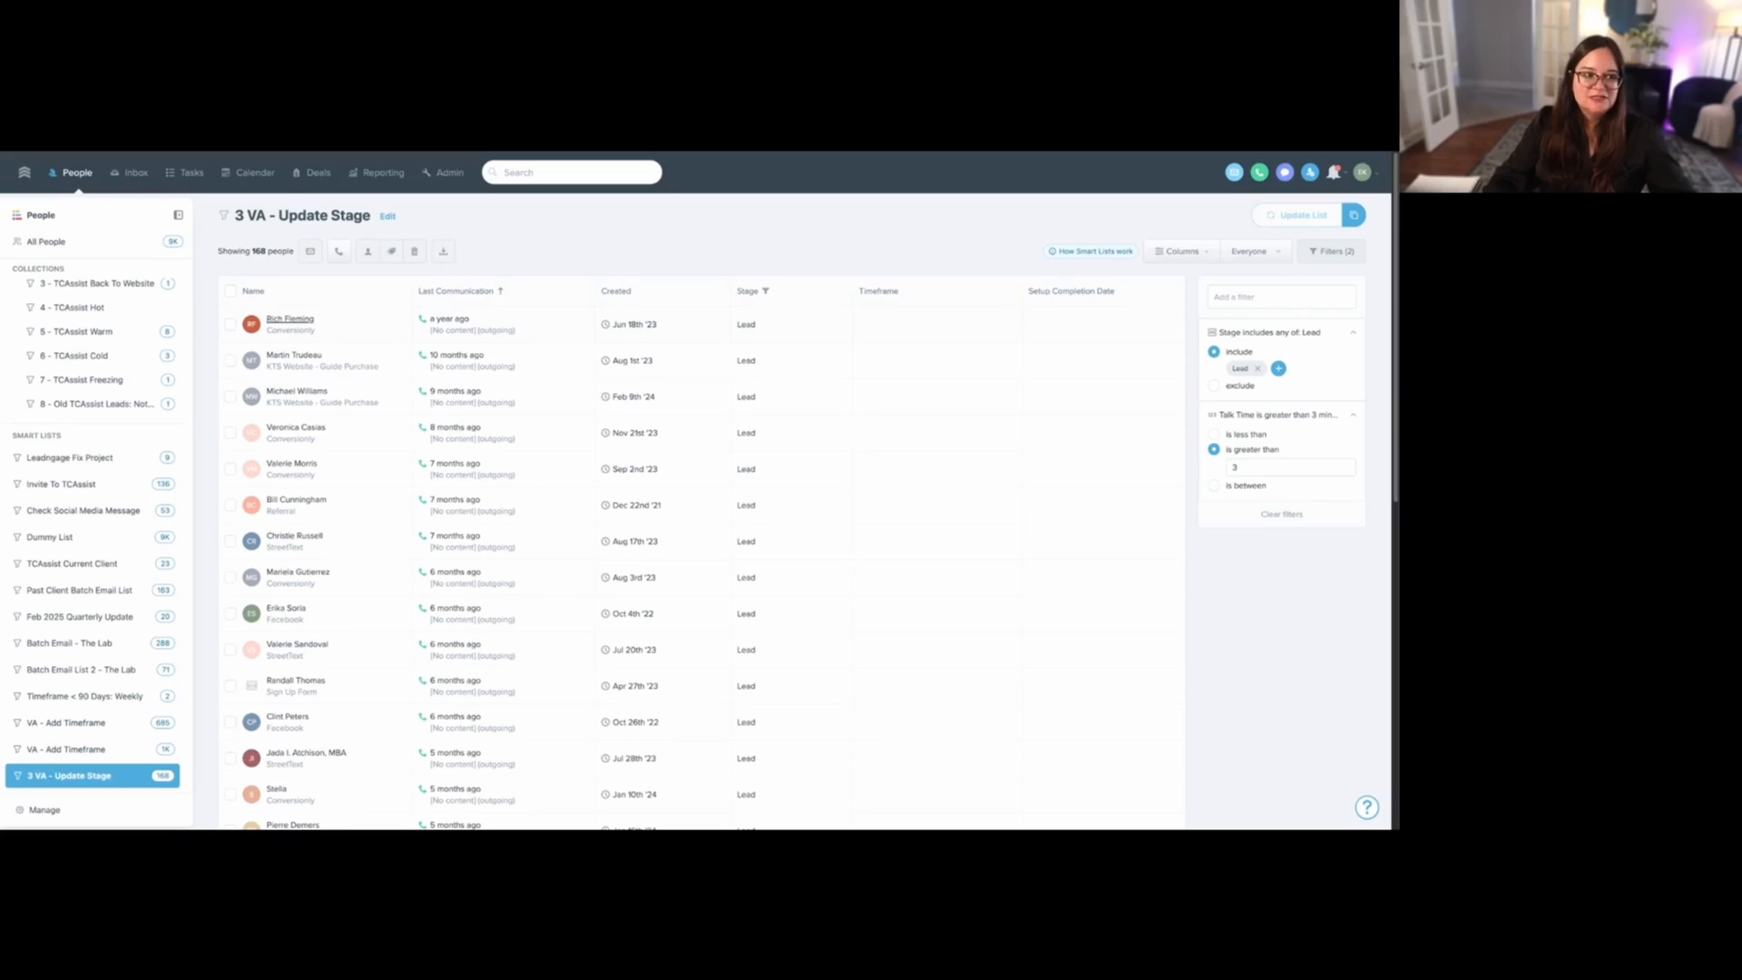
# - Check the first contact's call history, and add a Phone filter set to "is good" to the "3 VA - Update Stage" list
pyautogui.click(291, 319)
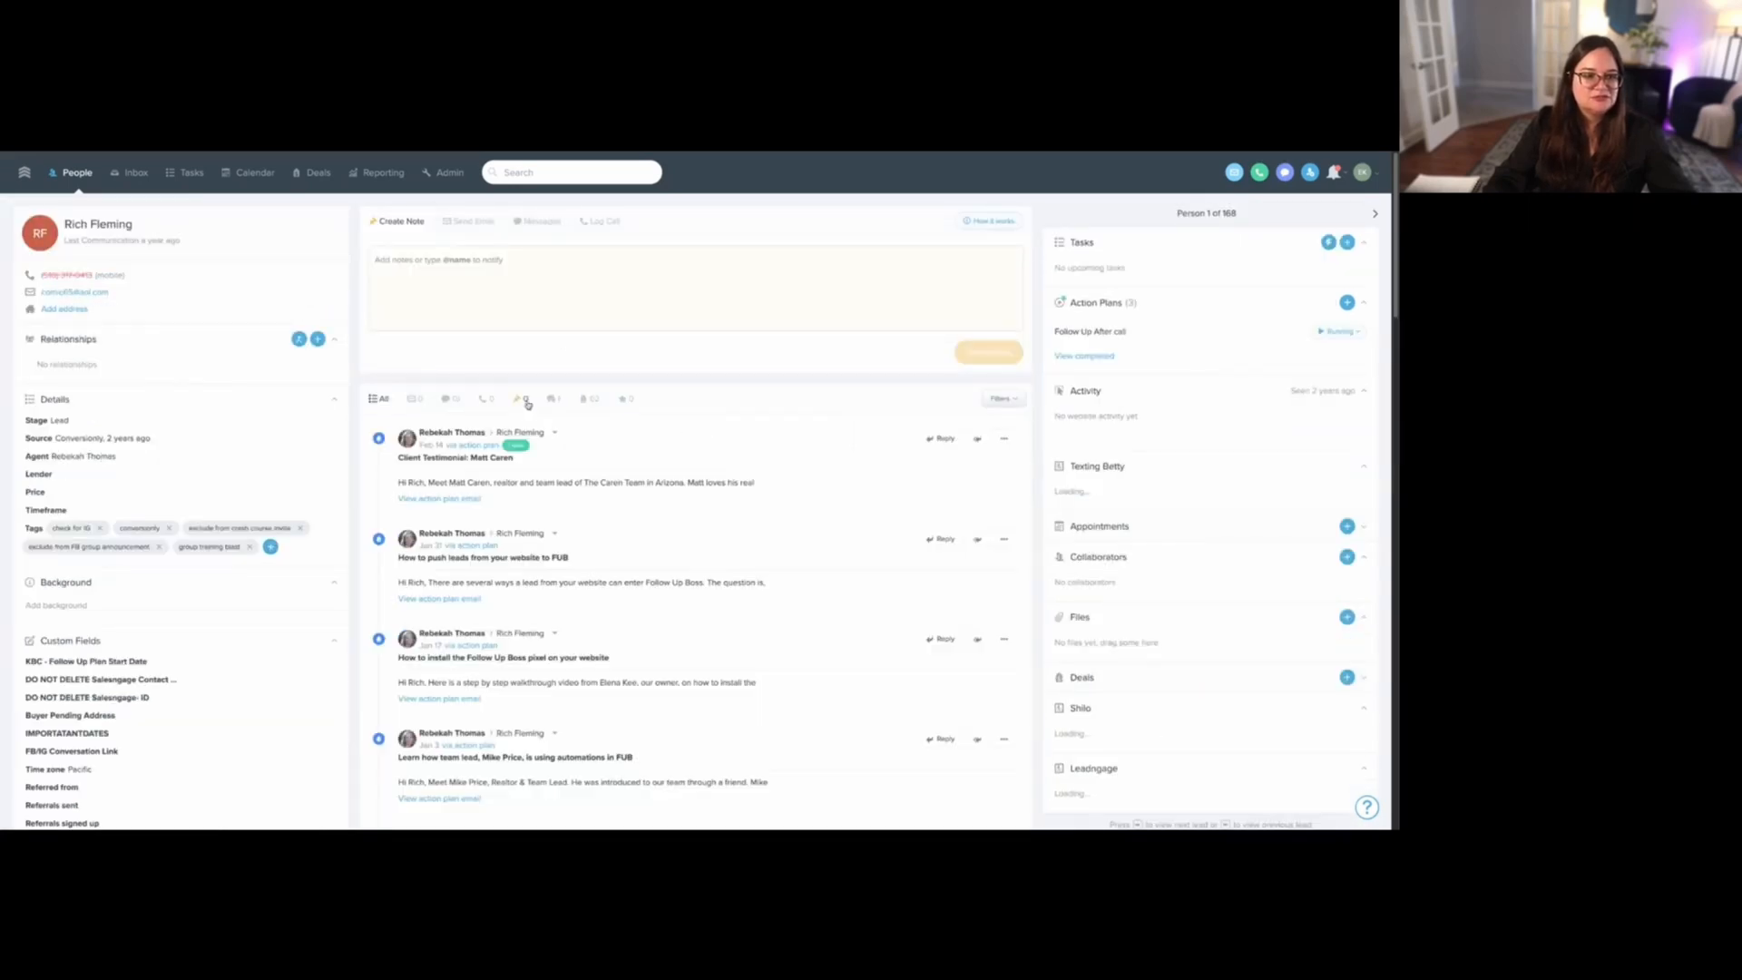
pyautogui.click(487, 399)
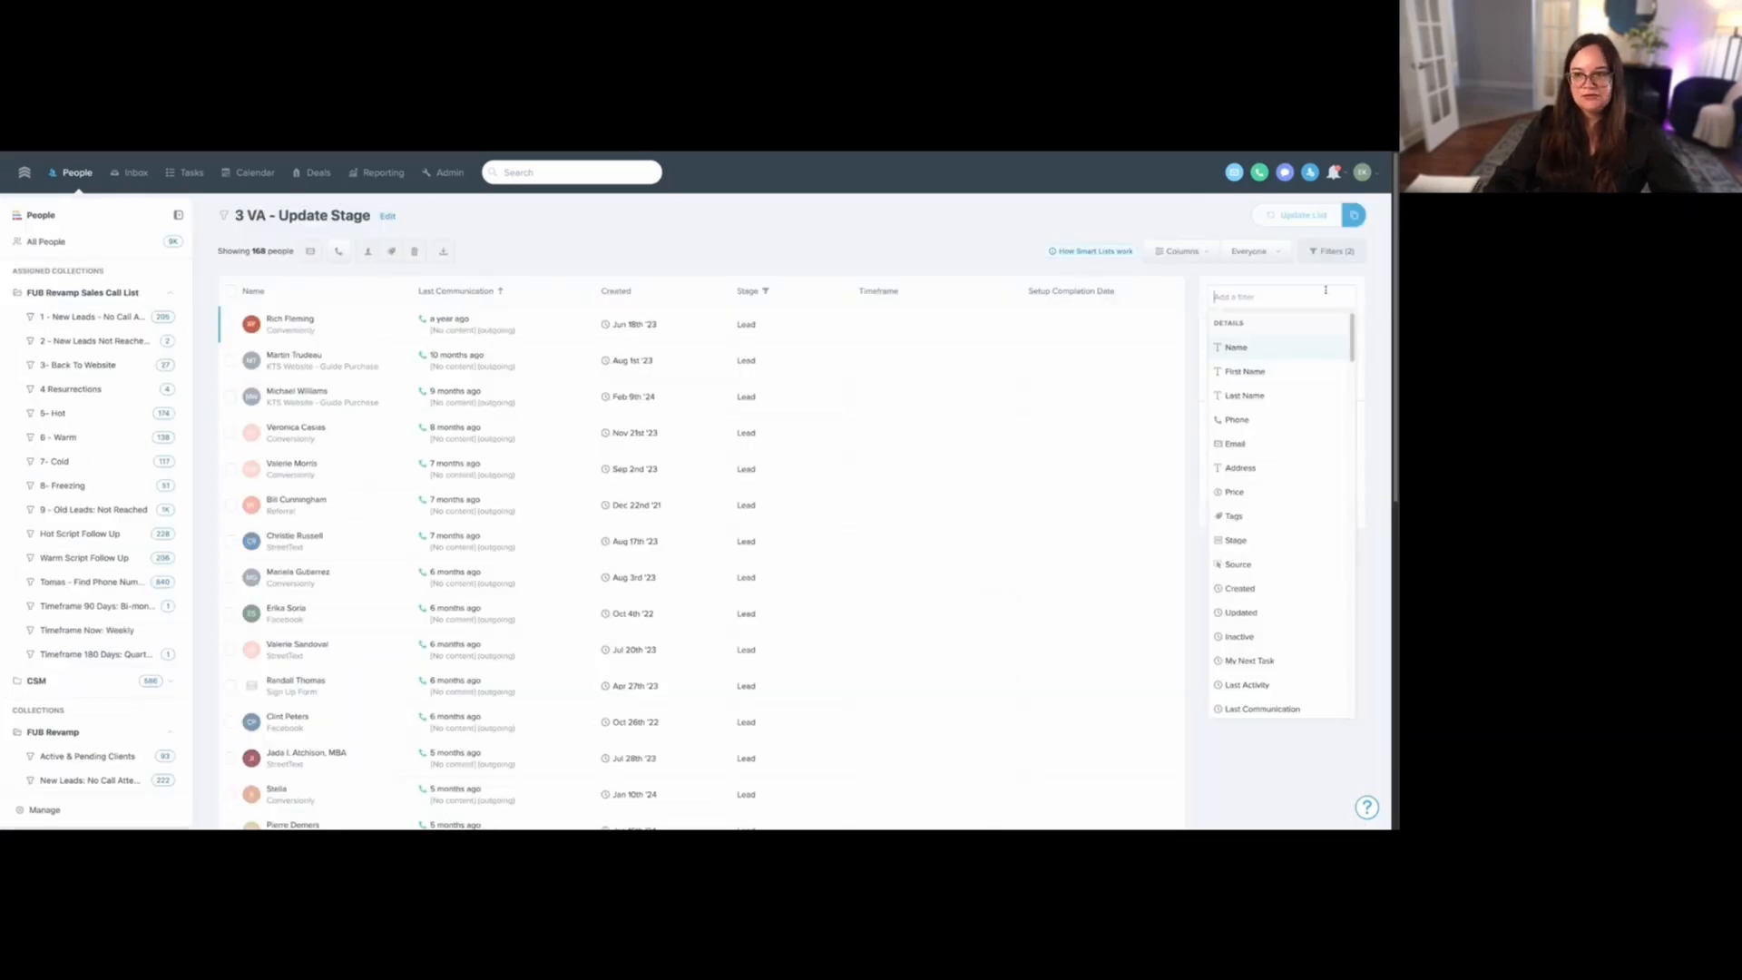
pyautogui.write('phone')
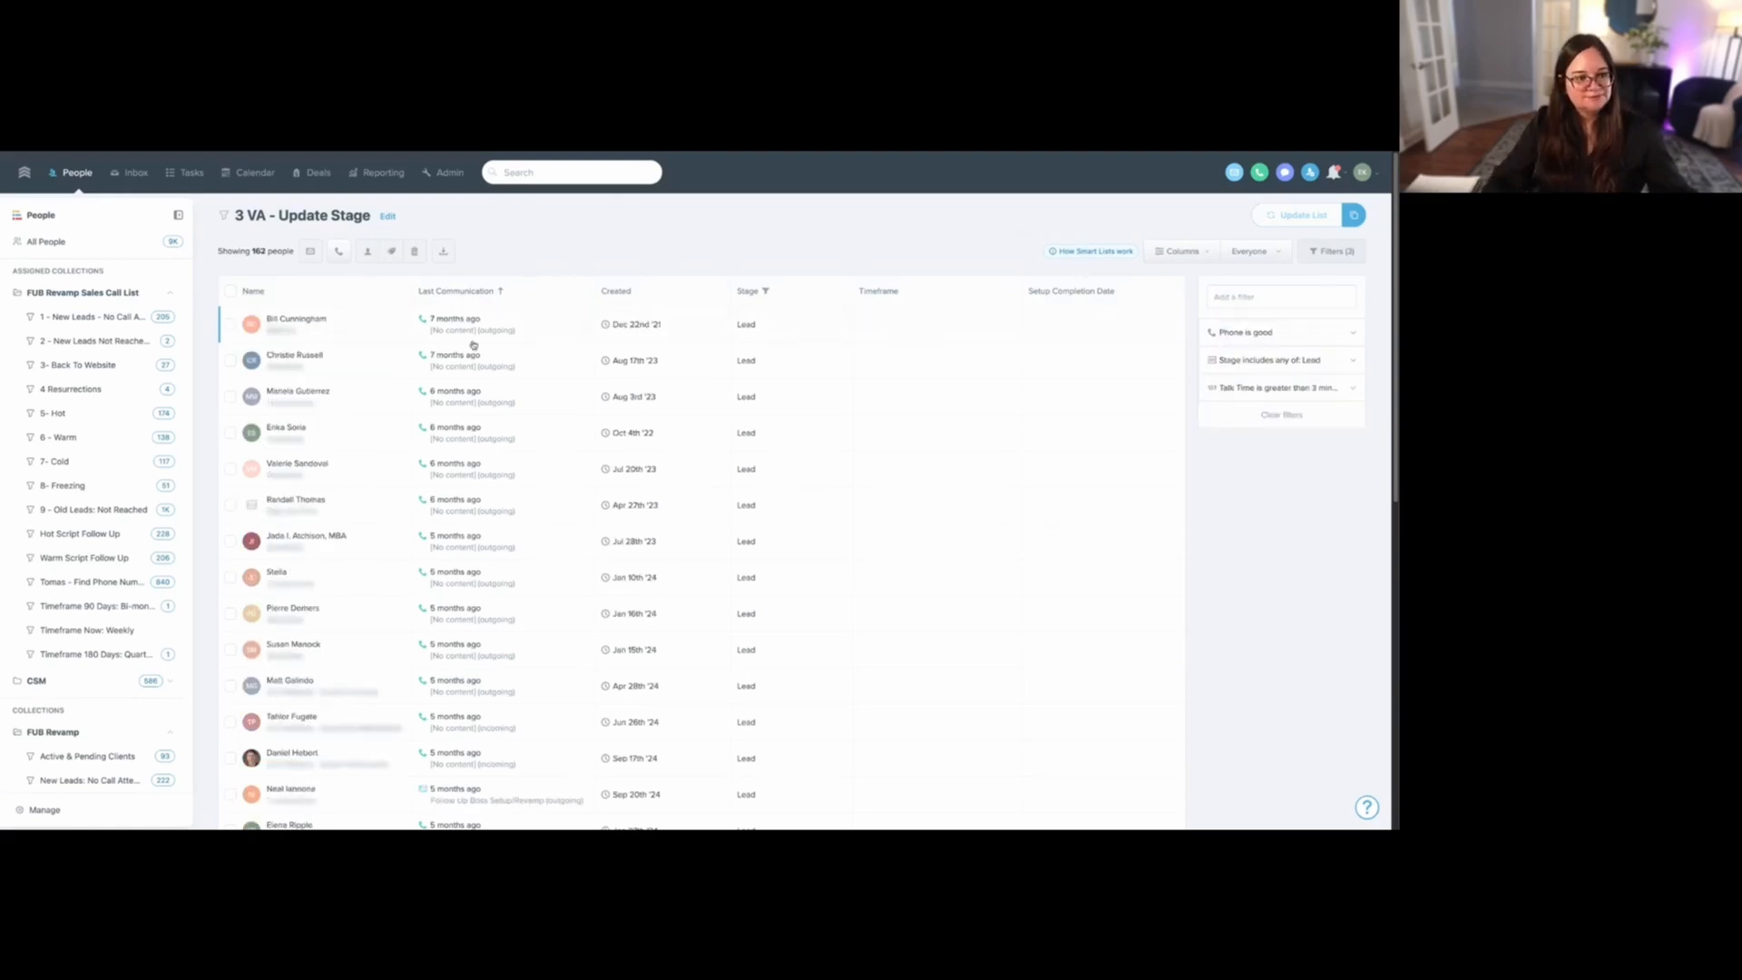
# - Open the "Timeframe 90 Days: Bi-monthly" smart list to review its contacts and filters
pyautogui.scroll(-10, 39, 612)
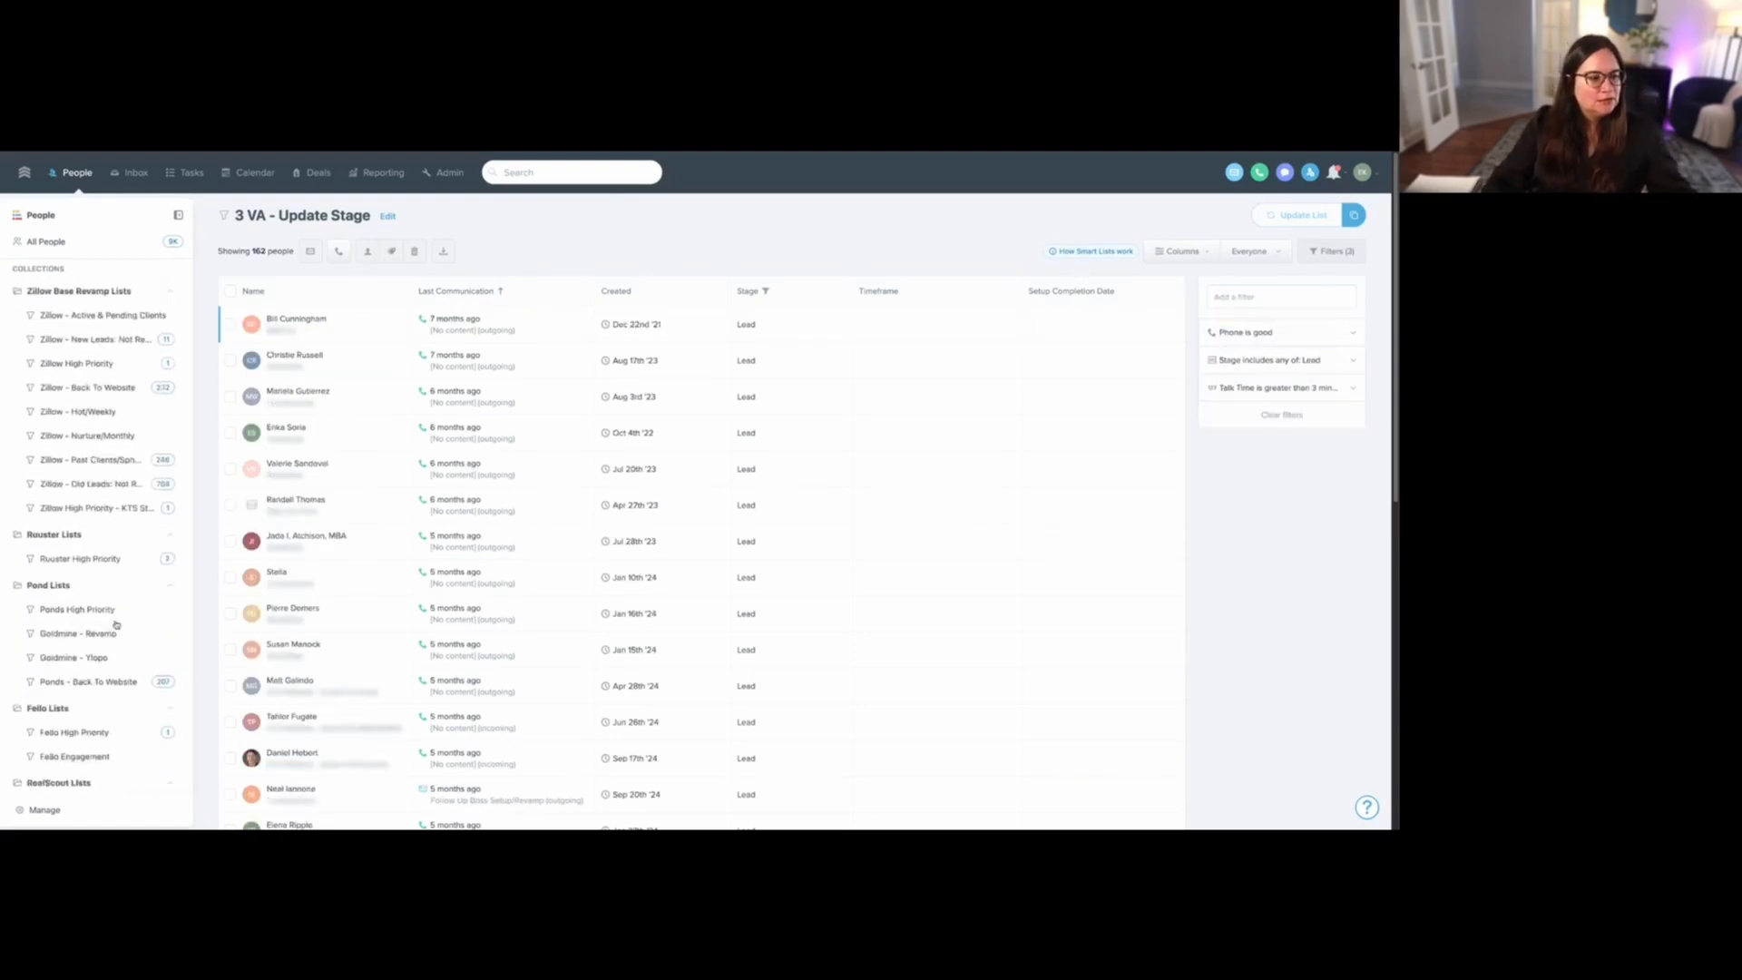
pyautogui.scroll(10, 116, 624)
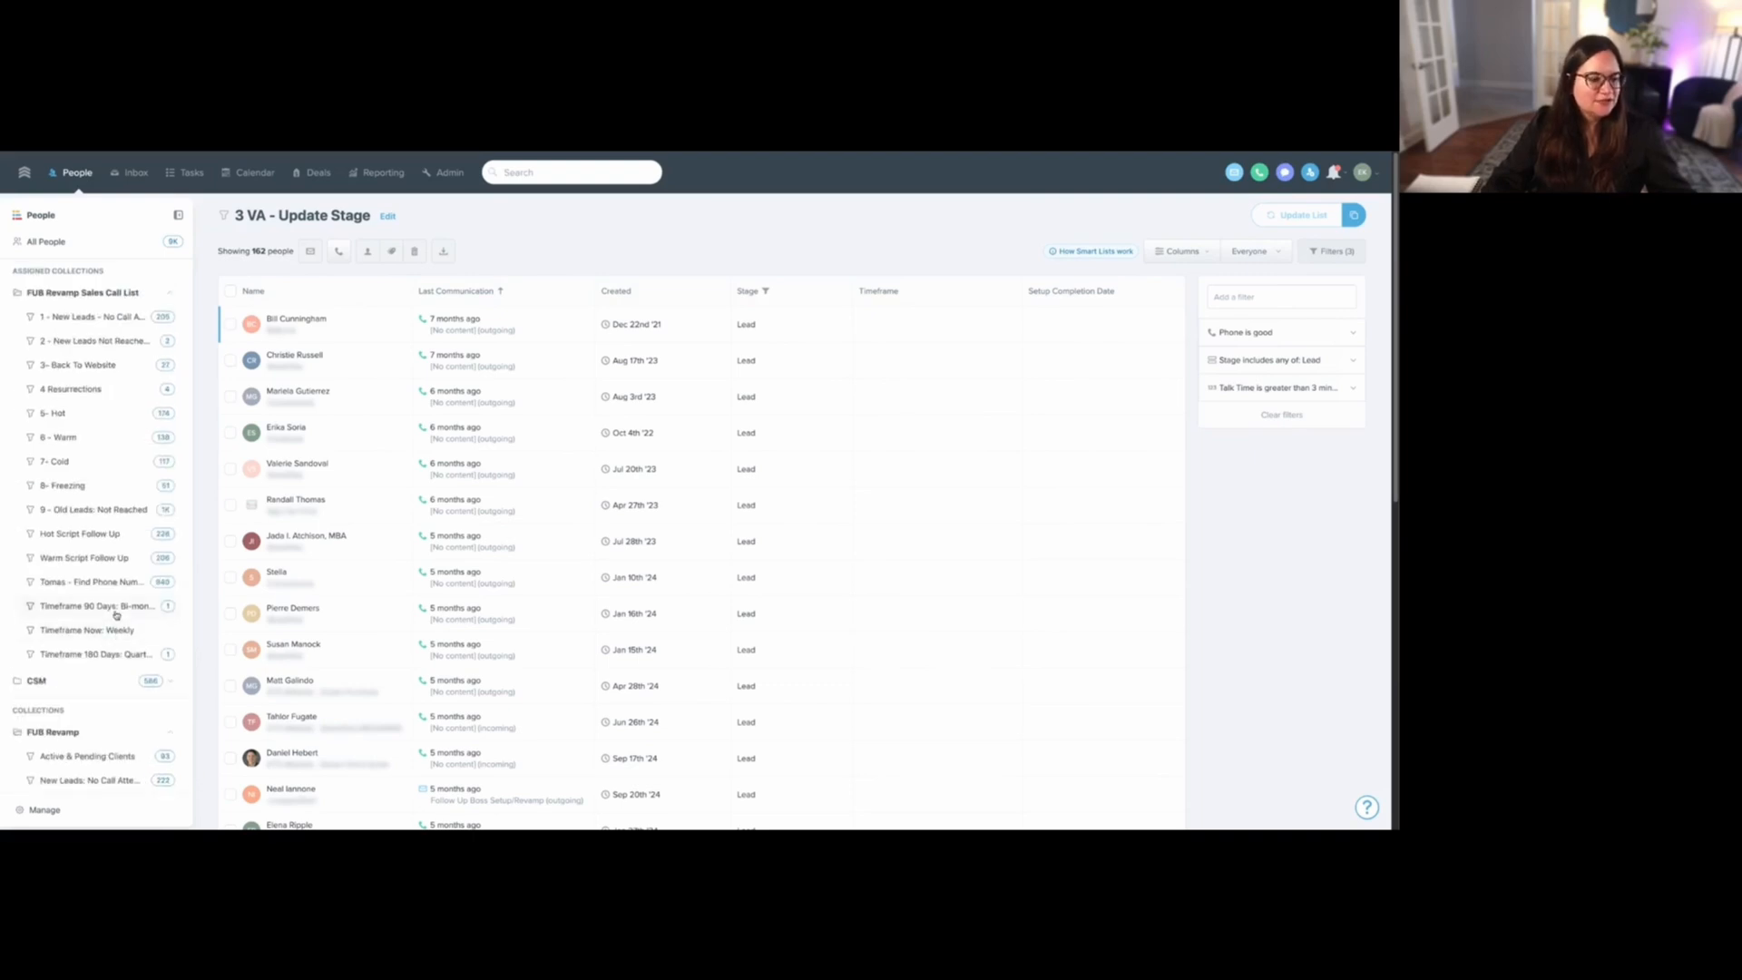
pyautogui.click(116, 608)
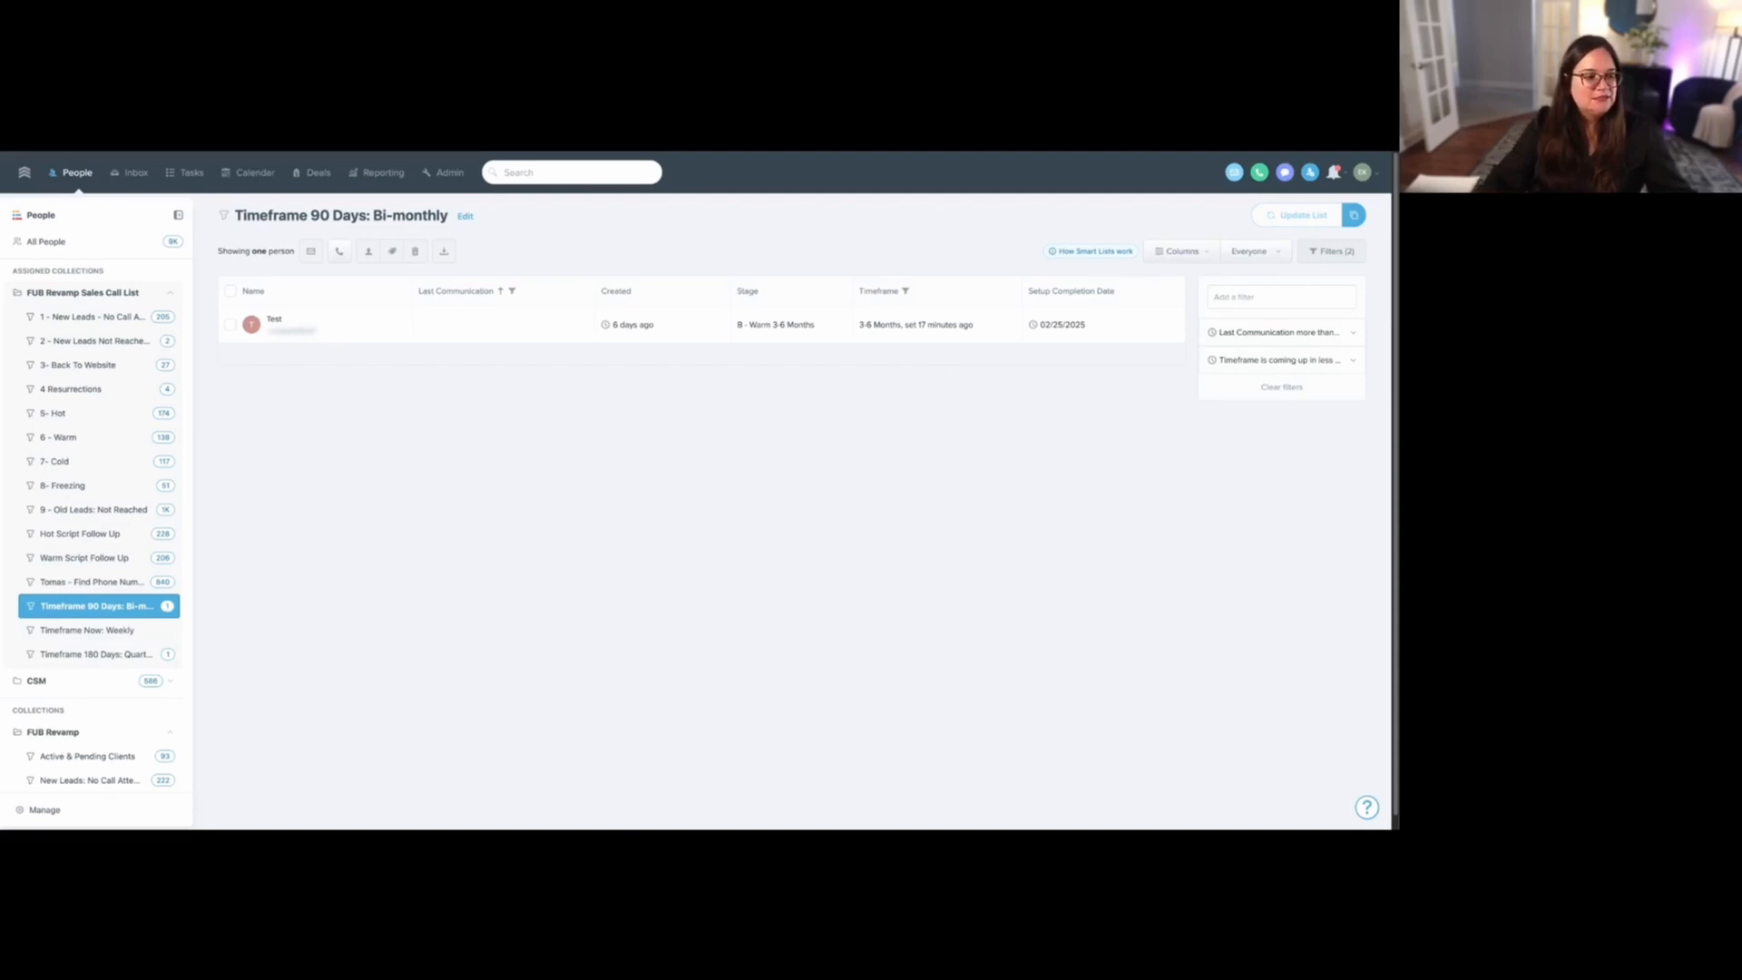
# - Open the first "VA - Add Timeframe" smart list and examine its Timeframe condition and the stages included in its Stage filter
pyautogui.scroll(-15, 108, 717)
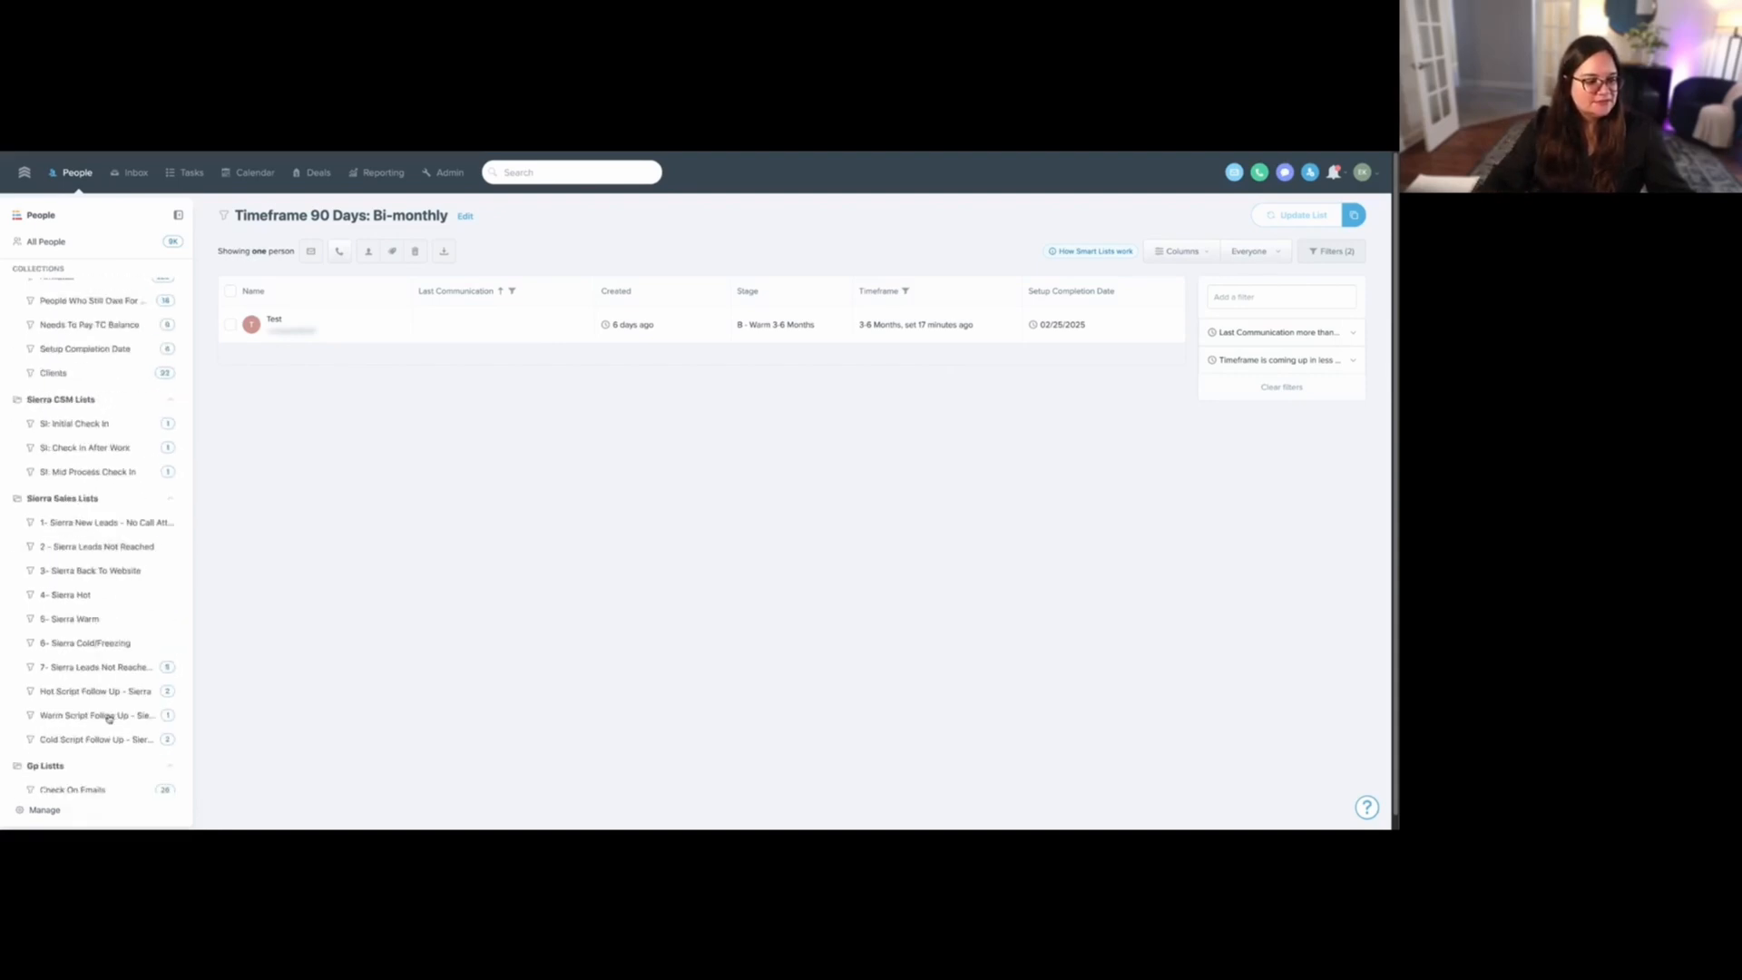
pyautogui.scroll(-8, 108, 718)
pyautogui.click(112, 721)
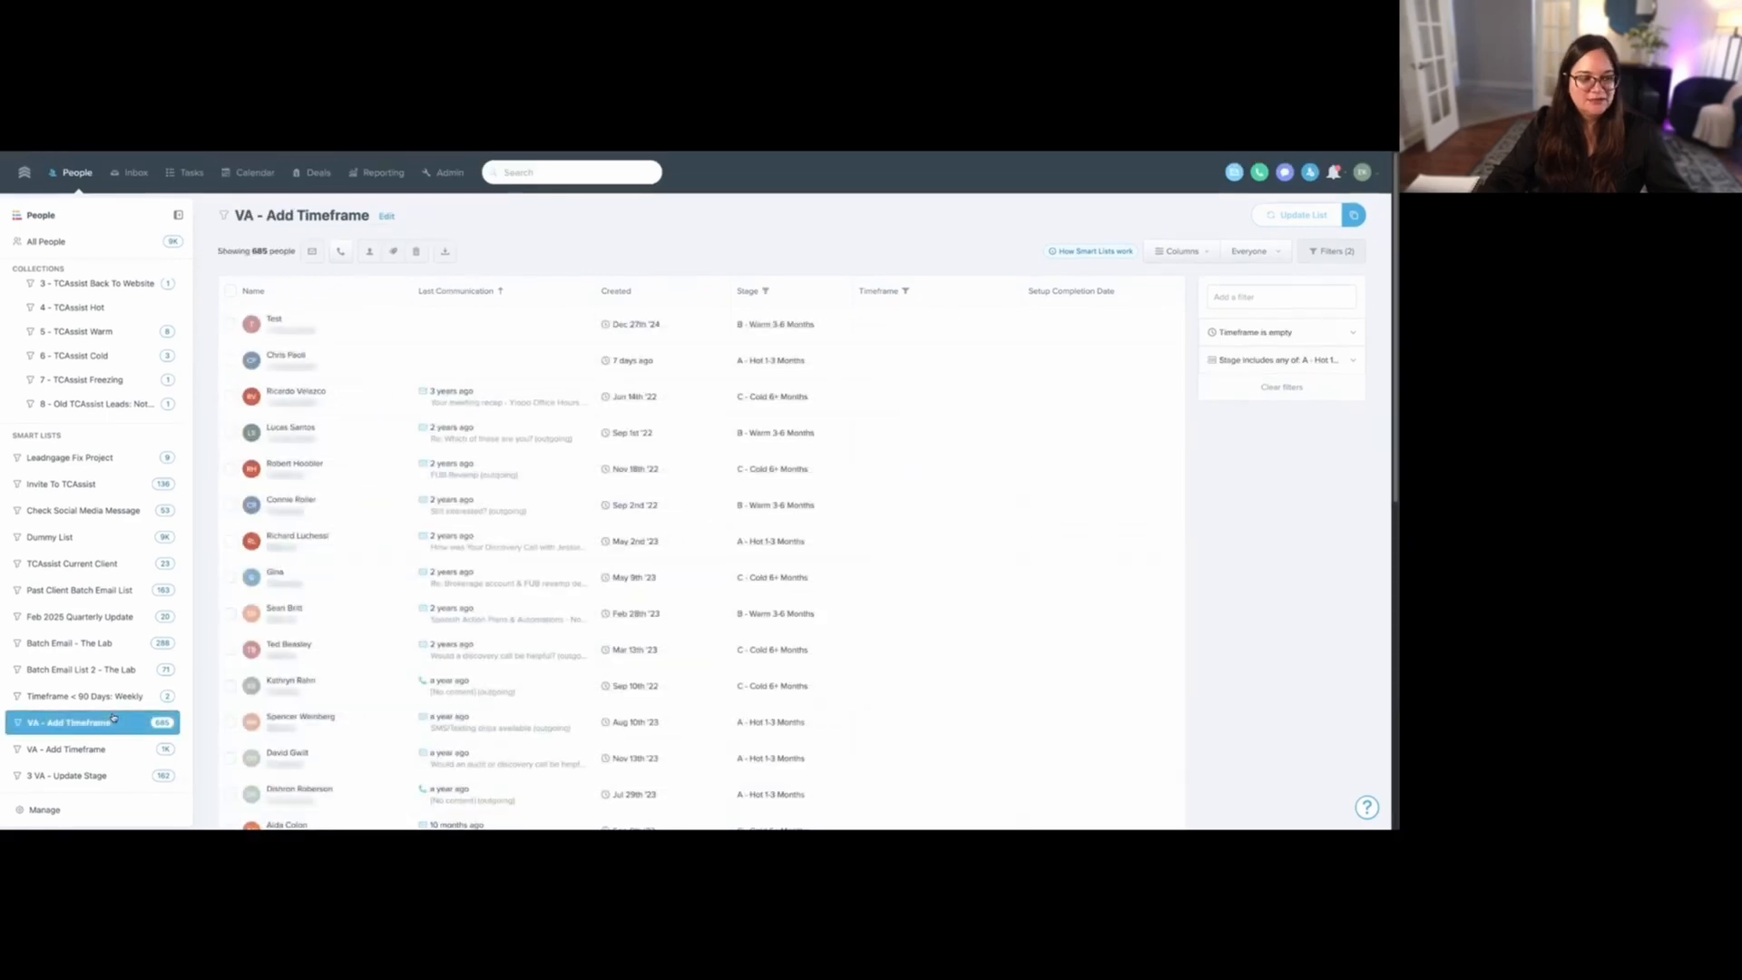
pyautogui.click(1279, 363)
pyautogui.doubleClick(1263, 332)
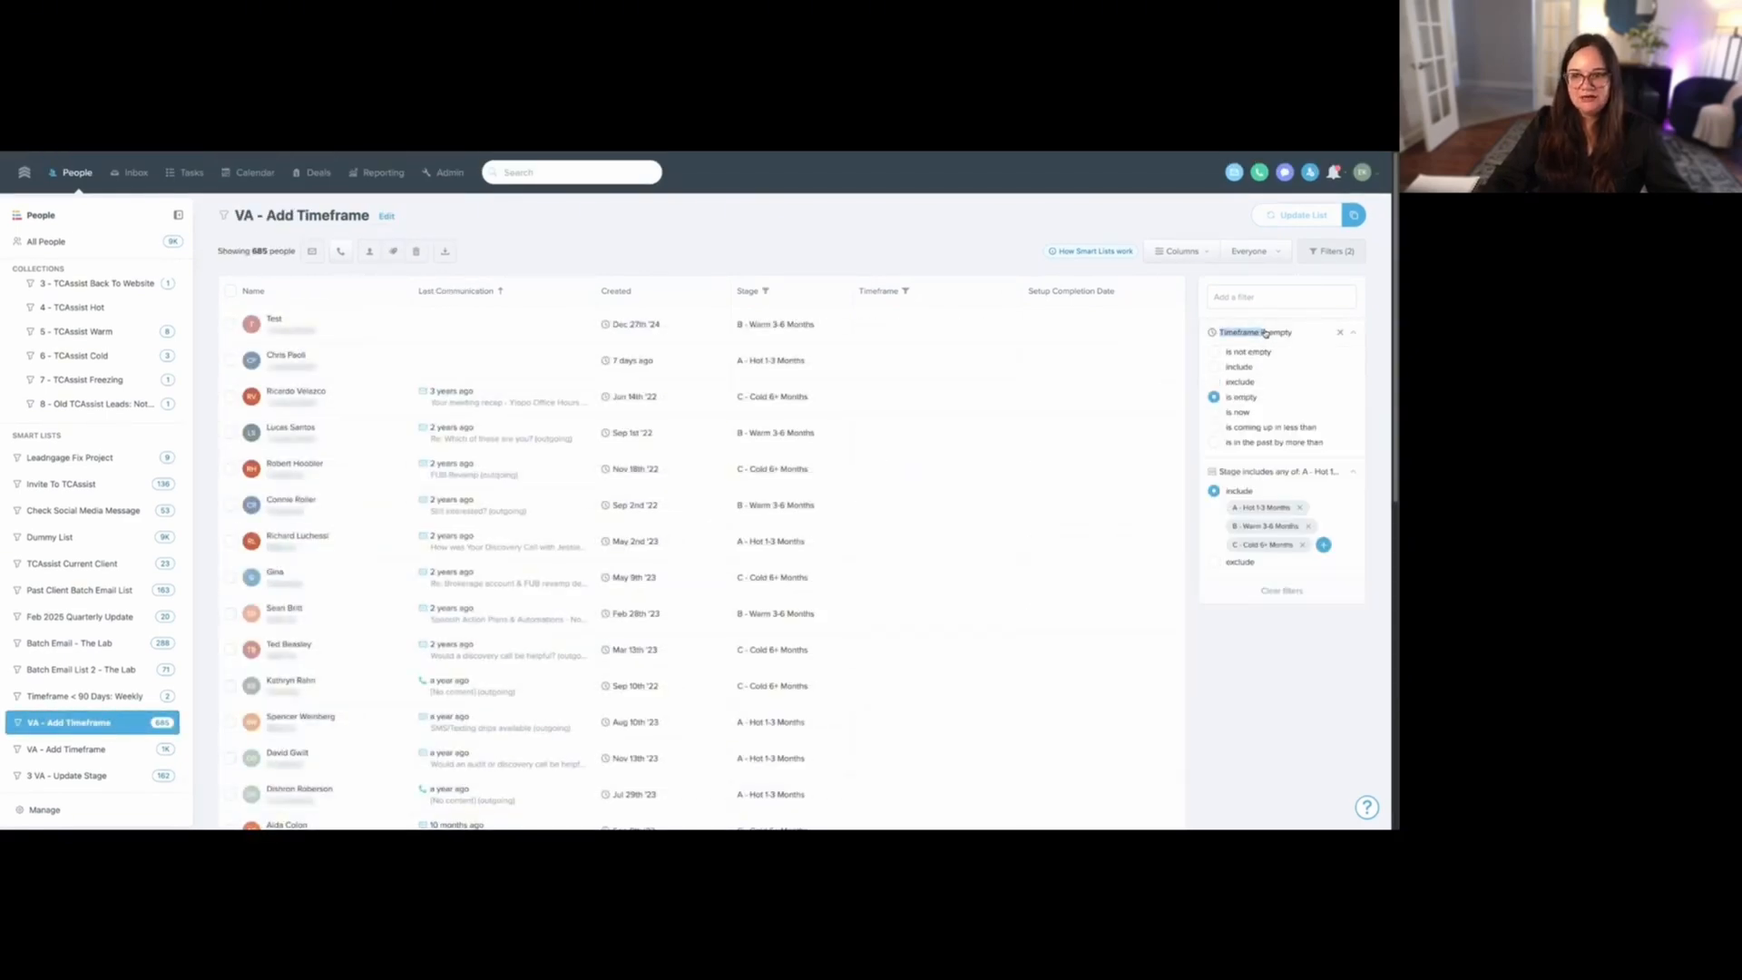
pyautogui.click(1219, 659)
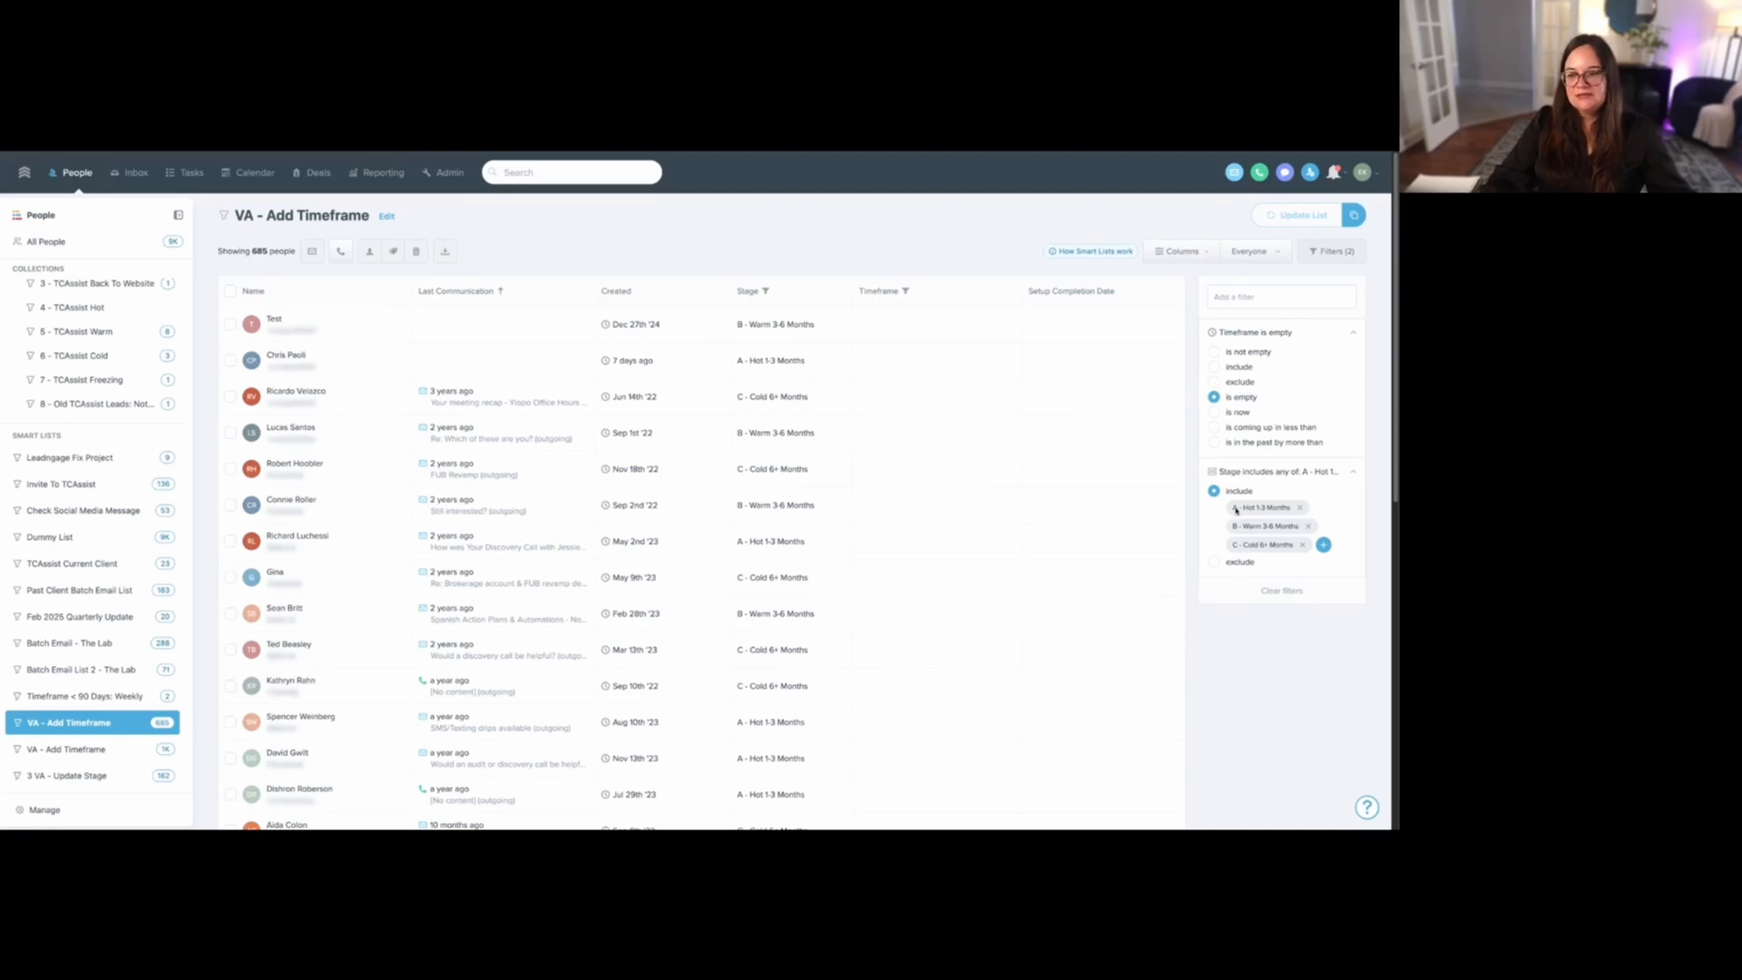
pyautogui.moveTo(1232, 508); pyautogui.dragTo(1295, 546)
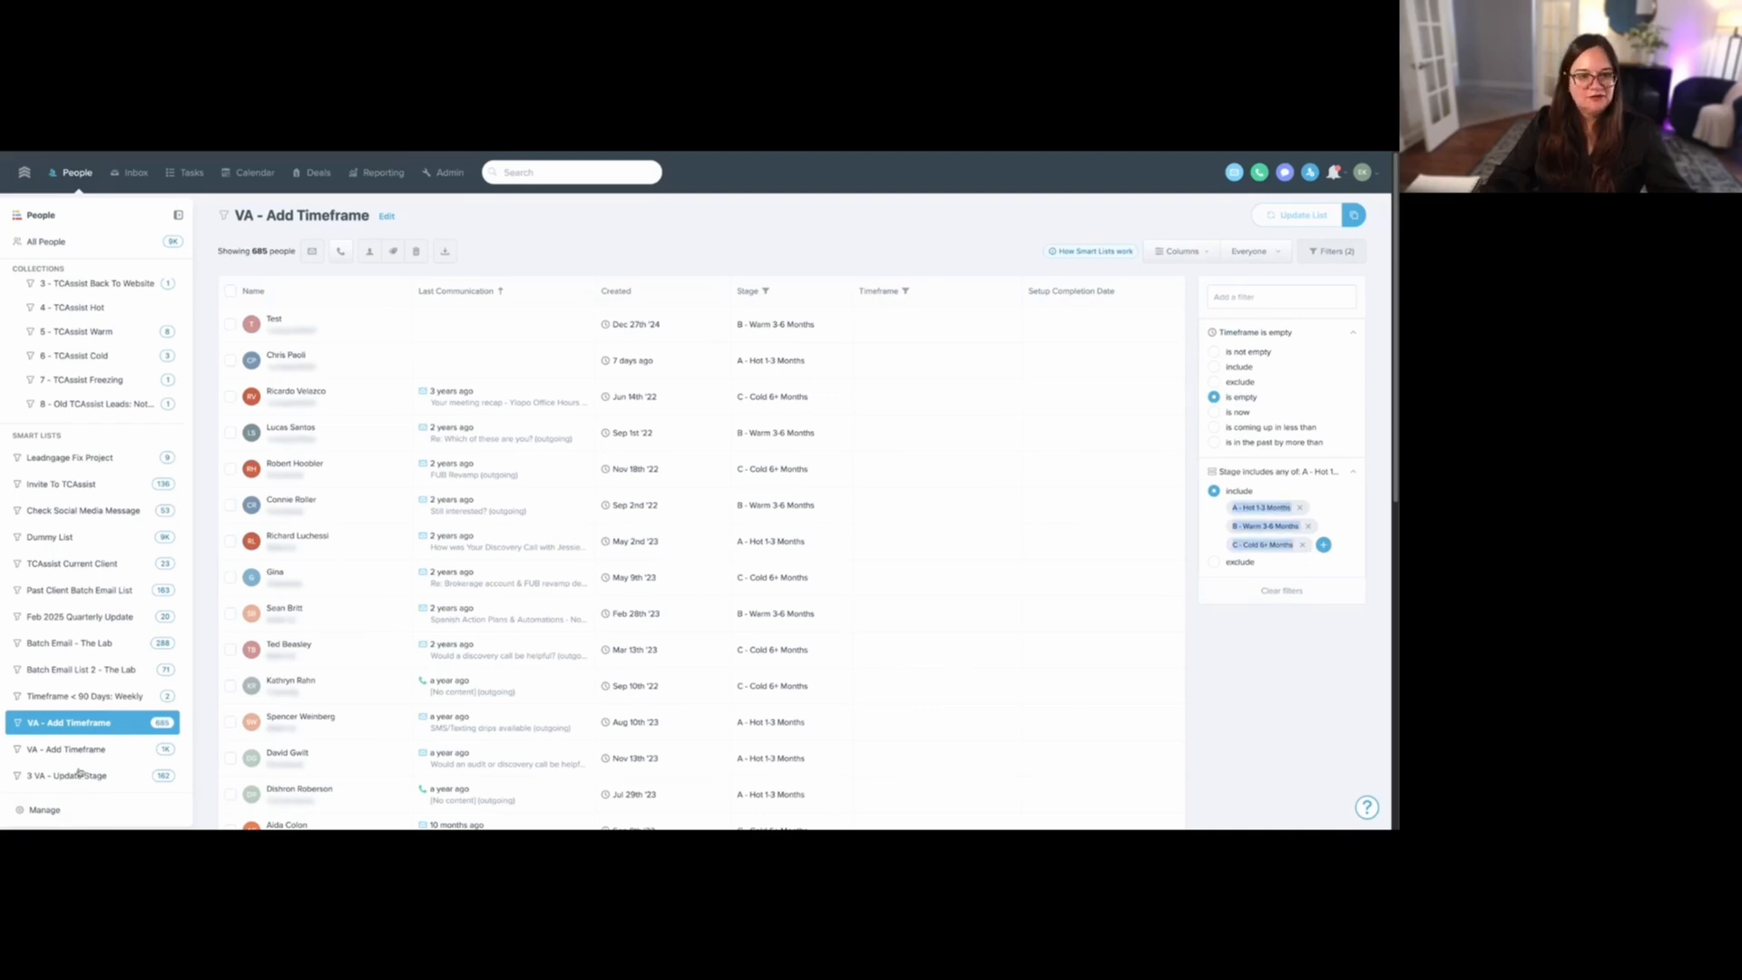
# - Open the second "VA - Add Timeframe" smart list and expand its Talk Time, Timeframe and Stage filters for review
pyautogui.click(101, 752)
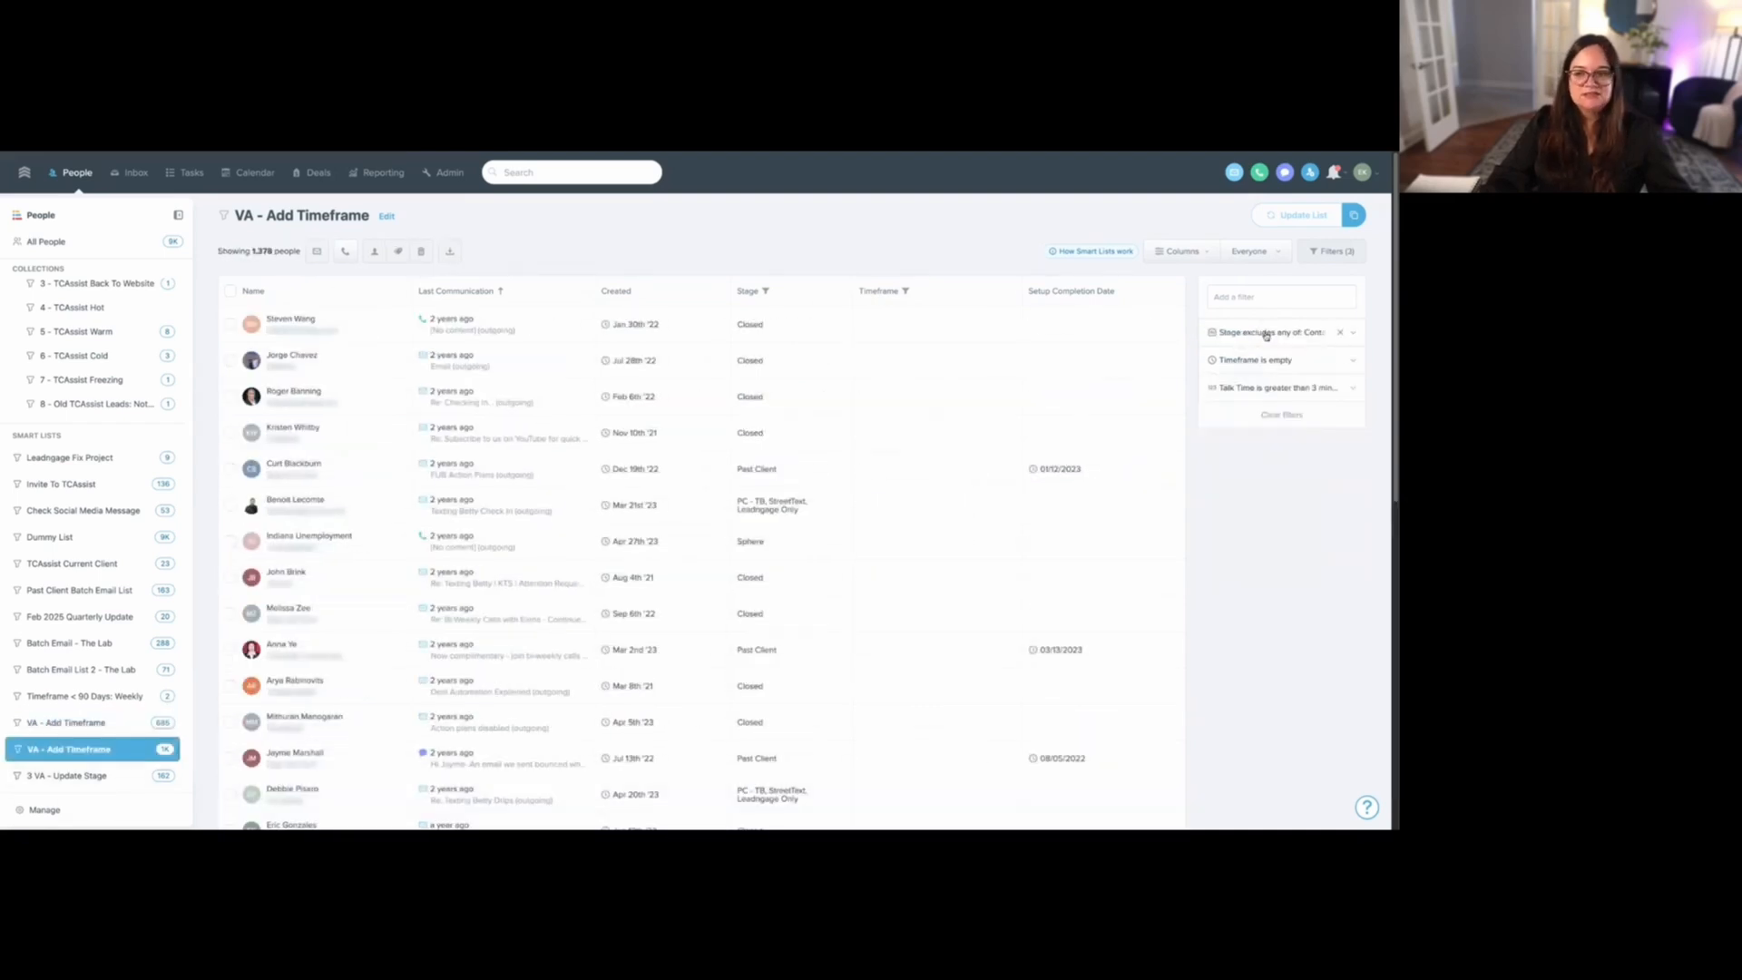
pyautogui.click(1270, 387)
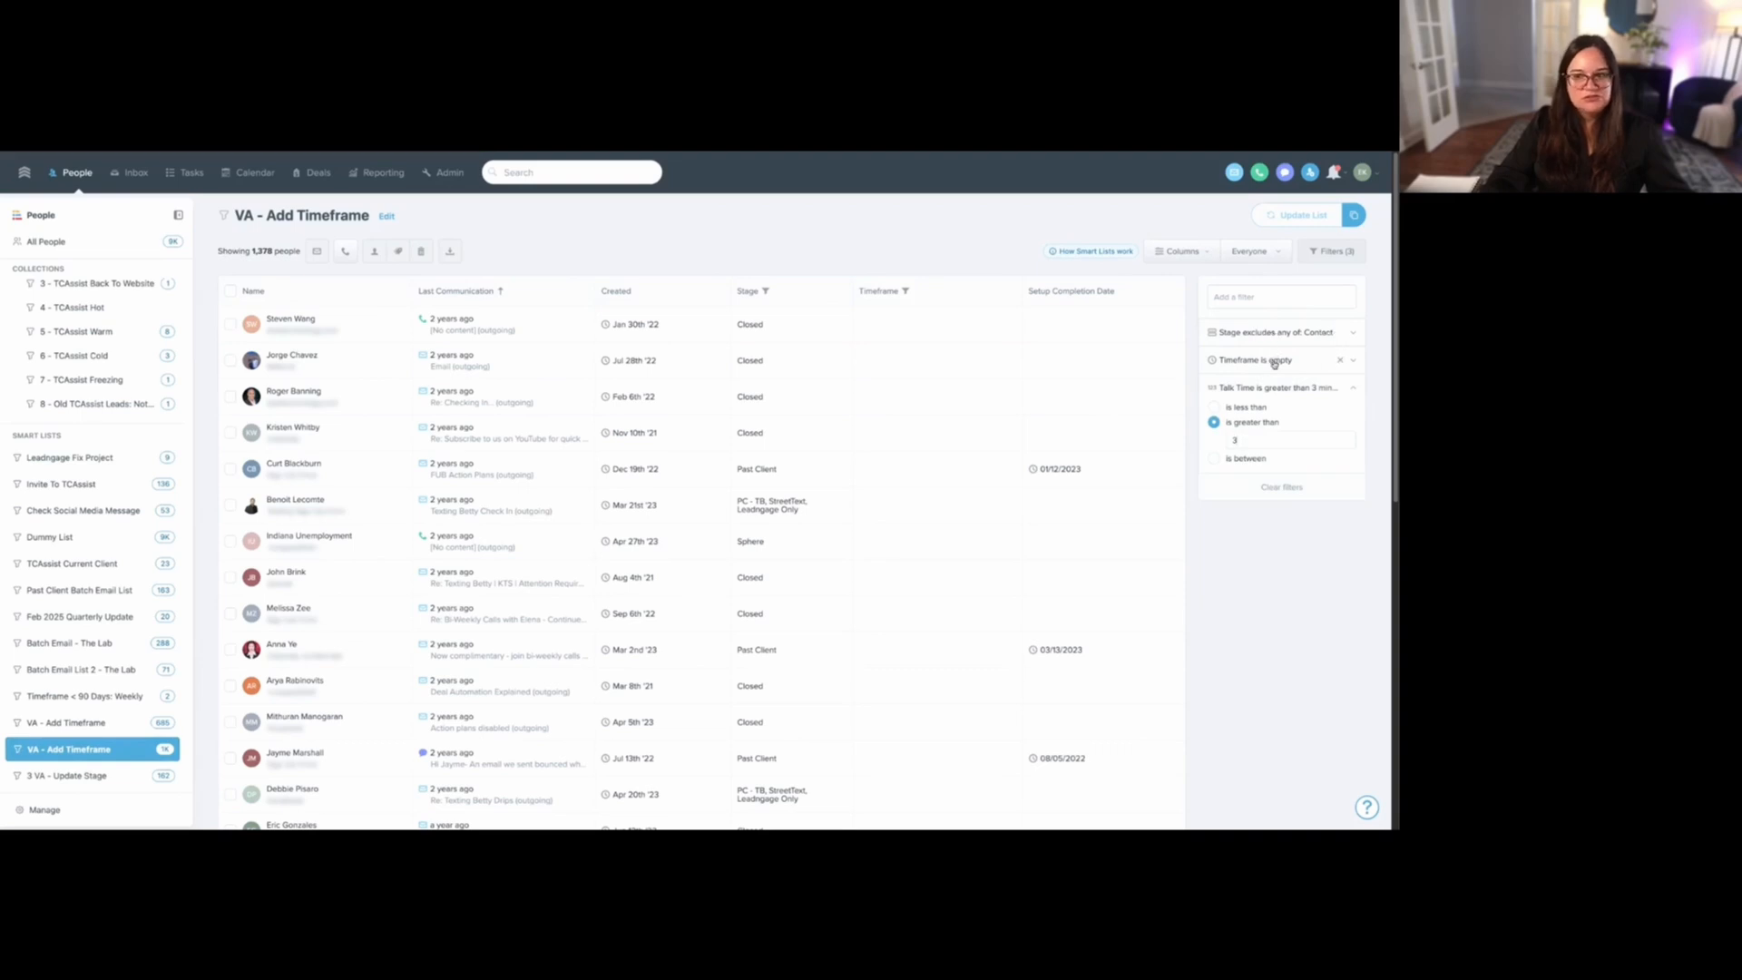
pyautogui.click(1274, 361)
pyautogui.click(1274, 334)
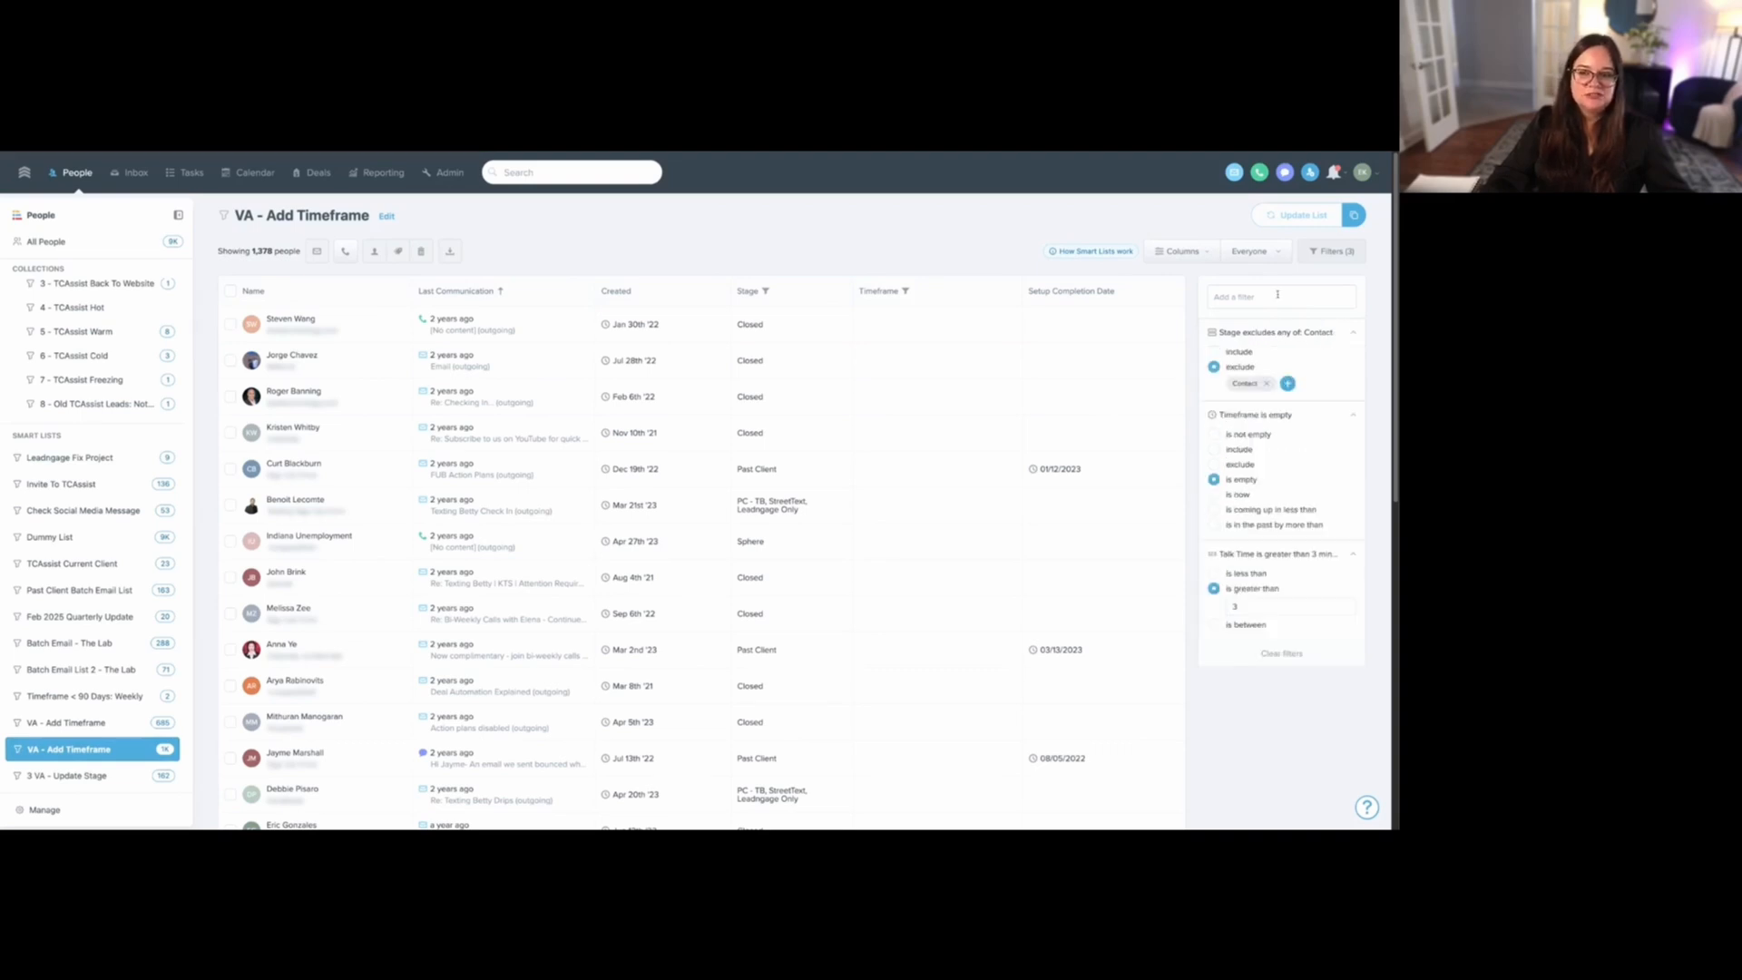
# - Add a Phone filter set to "is good" to the second "VA - Add Timeframe" smart list
pyautogui.click(1278, 295)
pyautogui.write('phone')
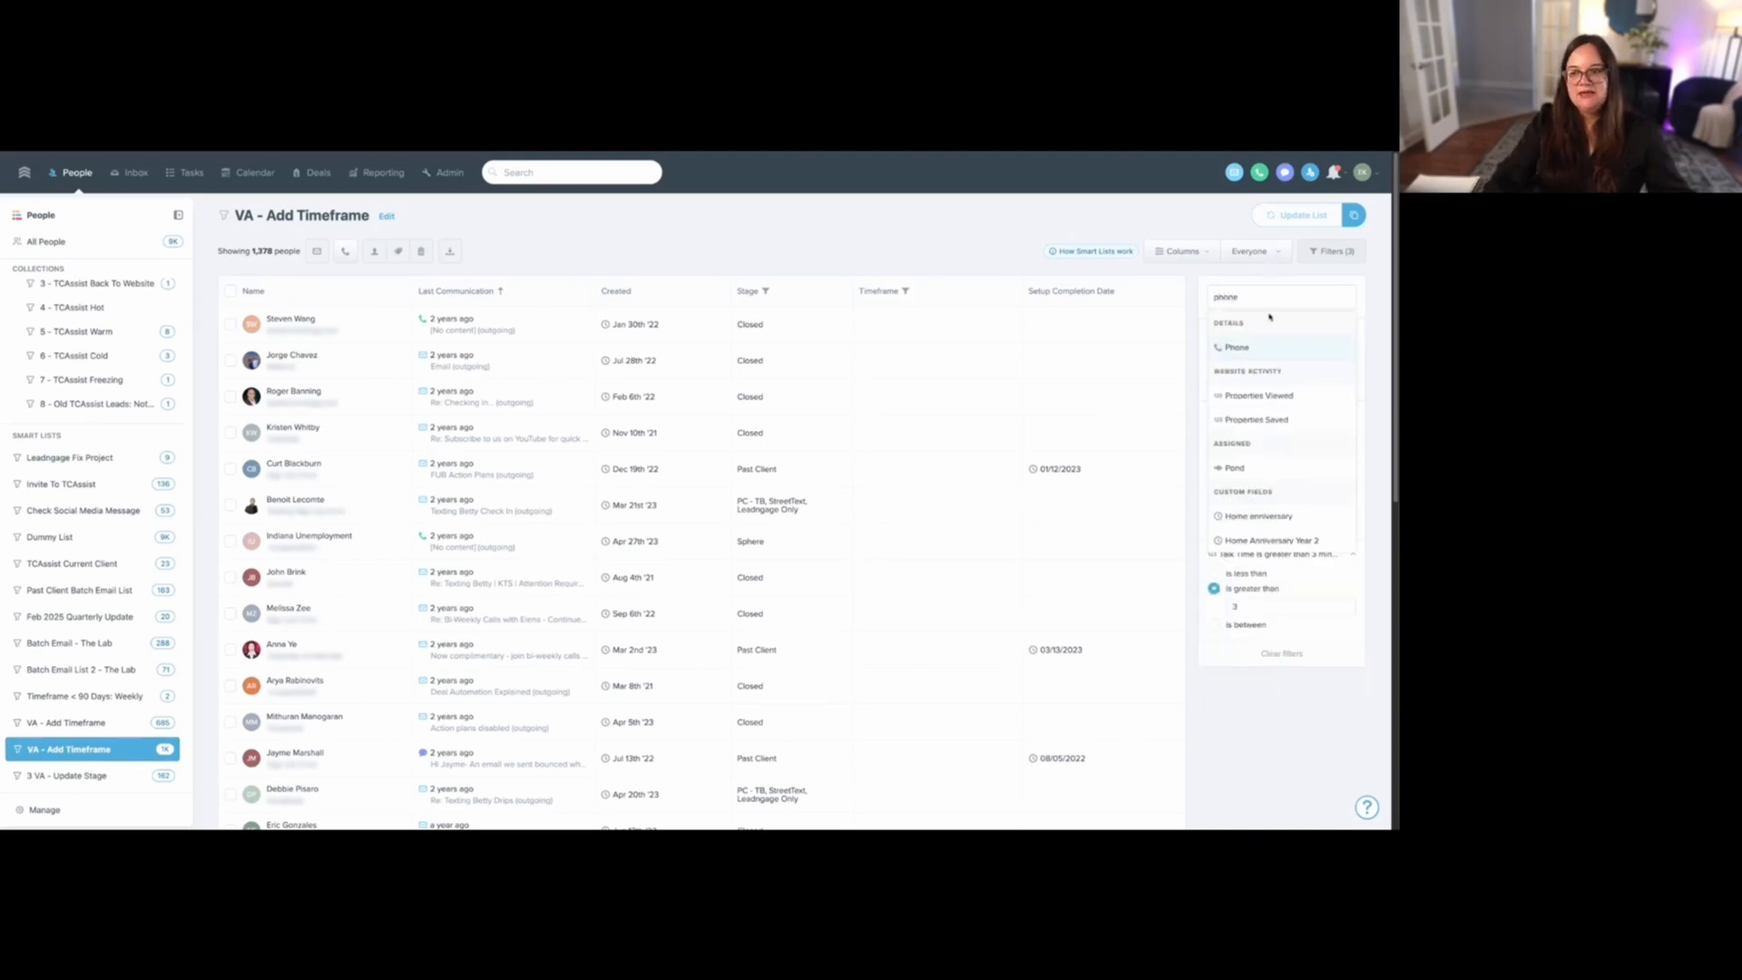
pyautogui.click(1261, 345)
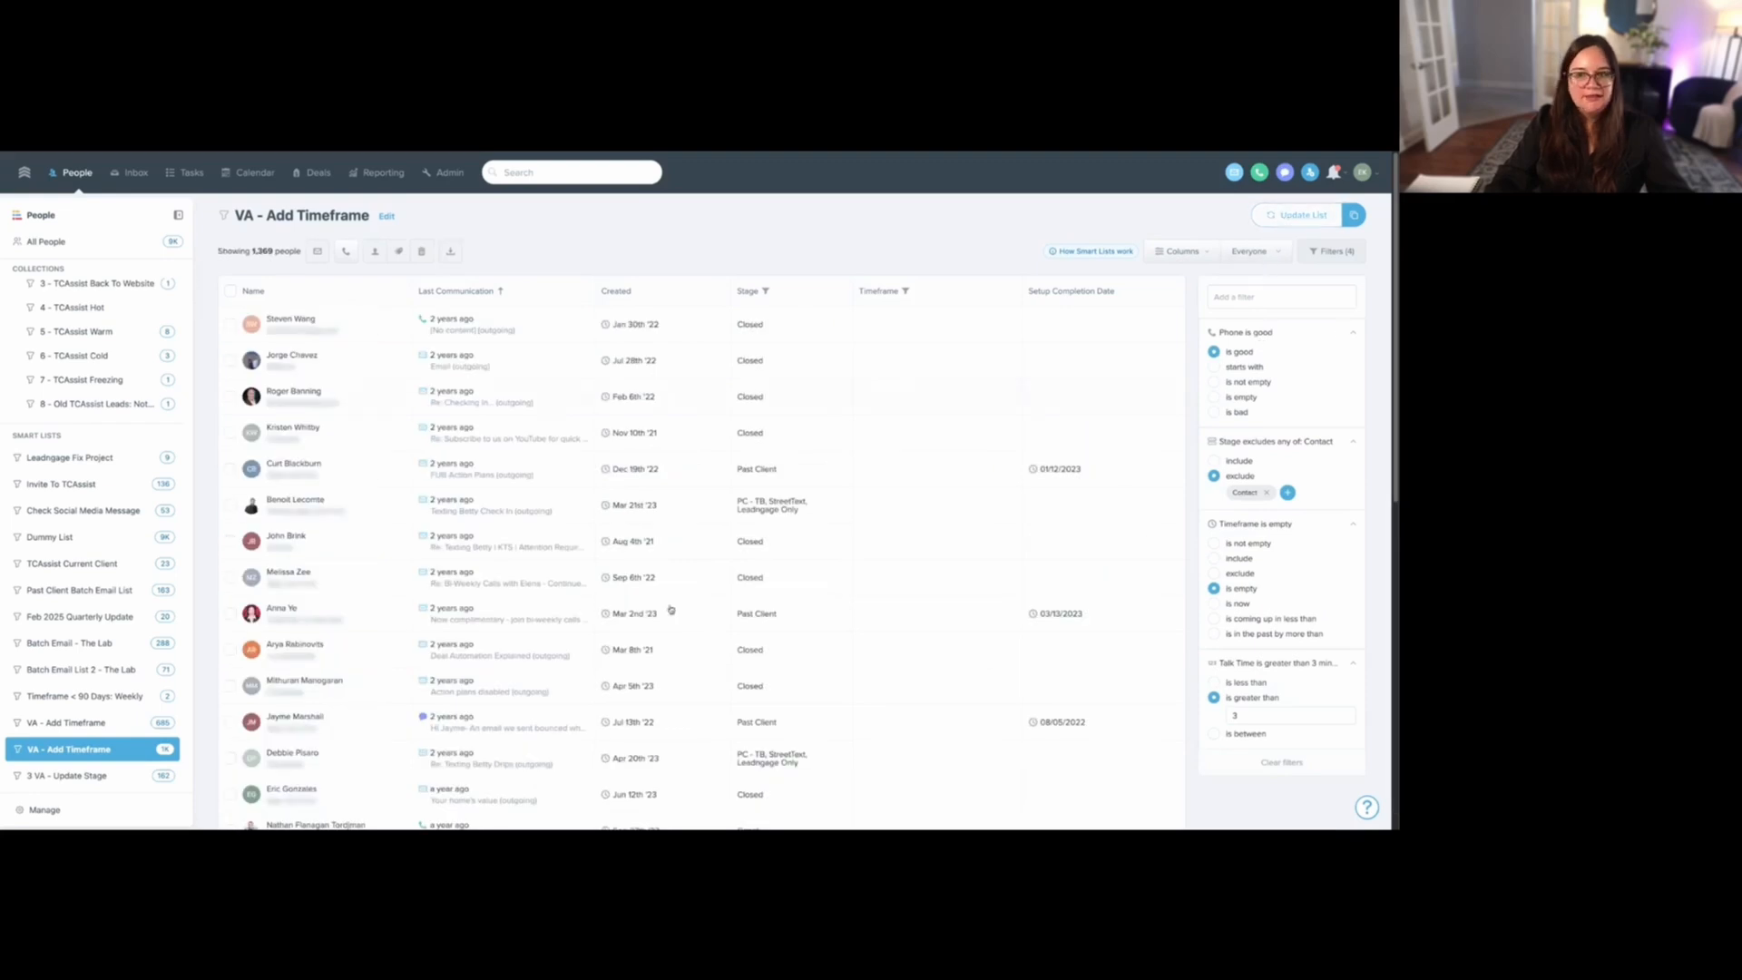
# - Open the "3 VA - Update Stage" smart list and examine its Talk Time filter
pyautogui.click(112, 769)
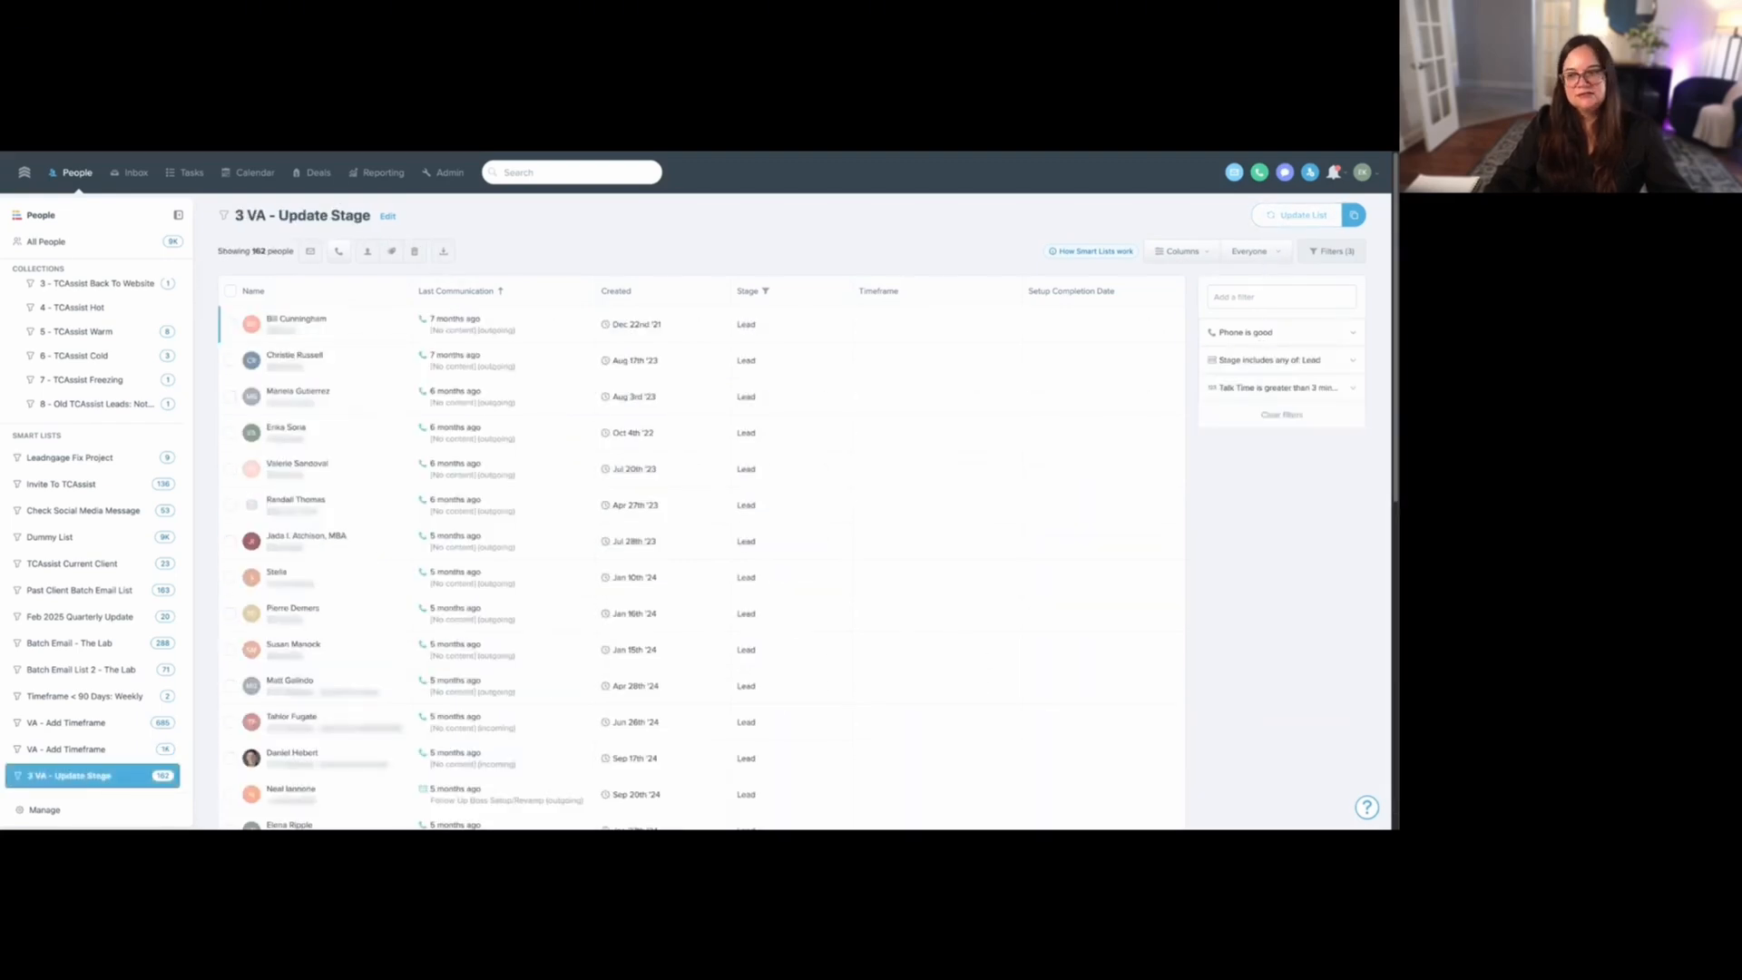
pyautogui.click(1296, 388)
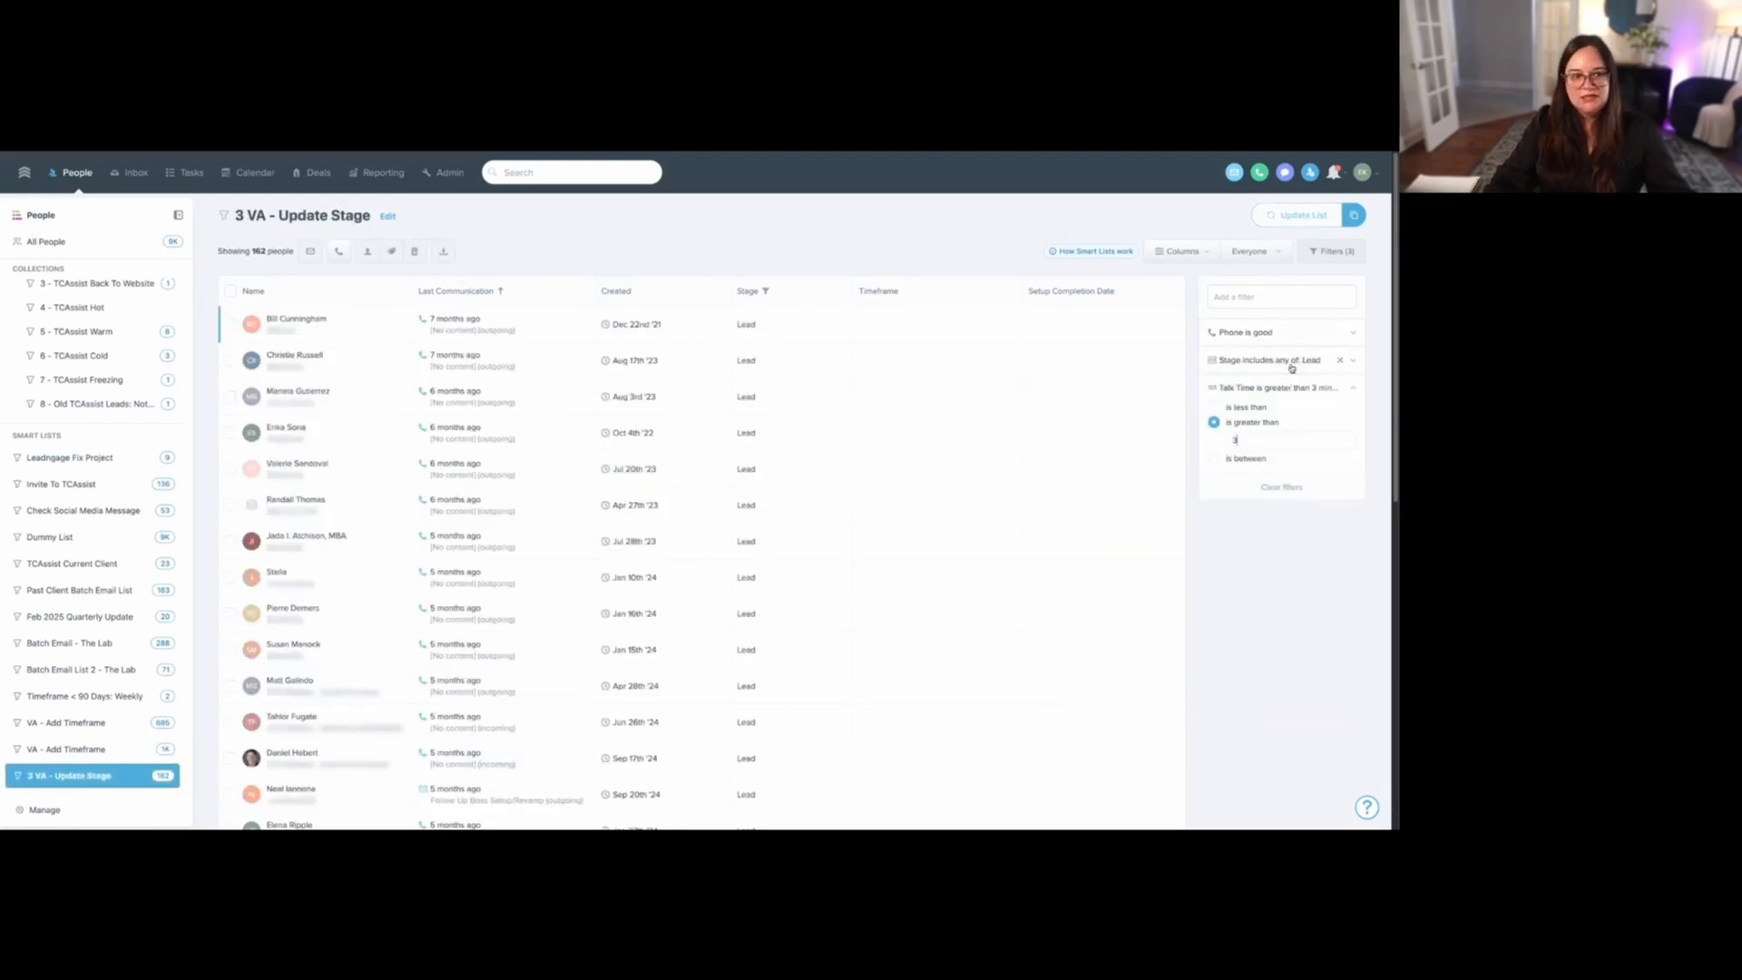